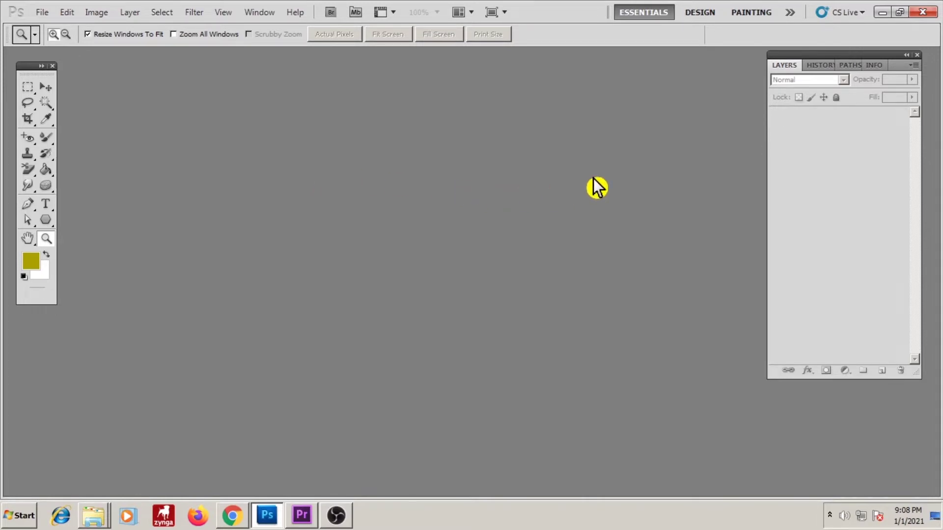
Create a new 1366 × 768 px document at 150 pixels/inch and dock its window
key("ctrl+n")
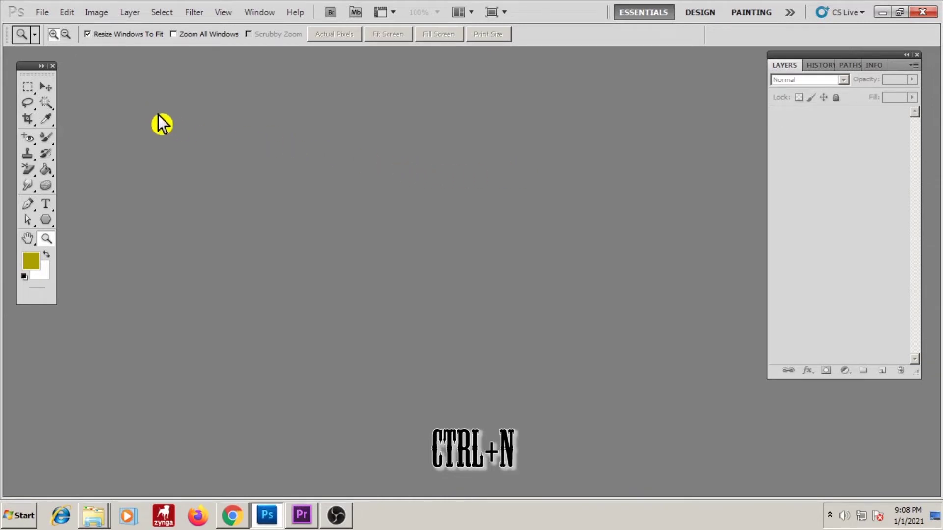
left_click(43, 13)
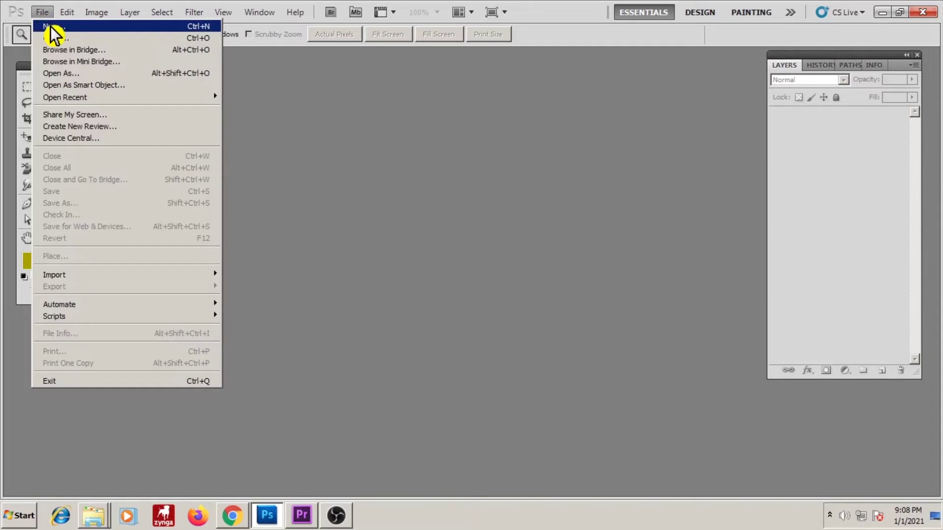
left_click(51, 28)
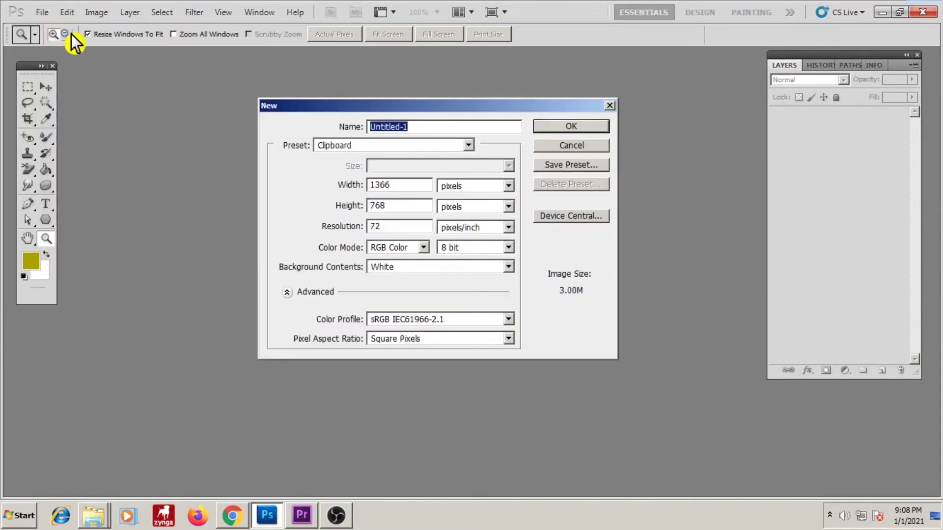
left_click(404, 227)
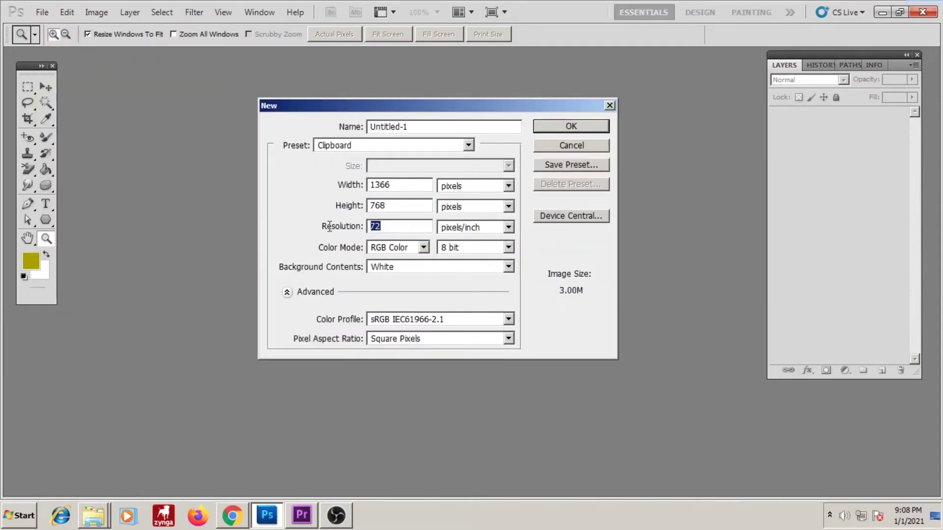
type("15")
type("0")
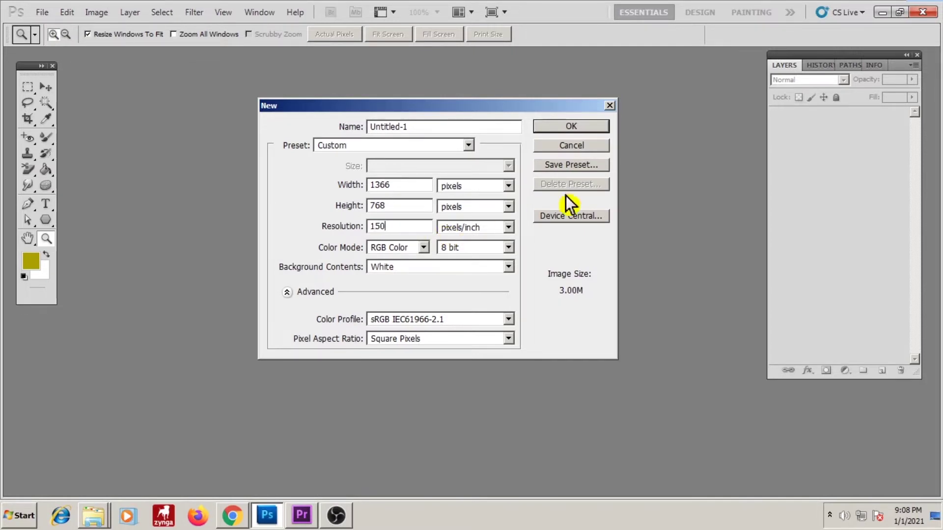
left_click(509, 319)
left_click(329, 192)
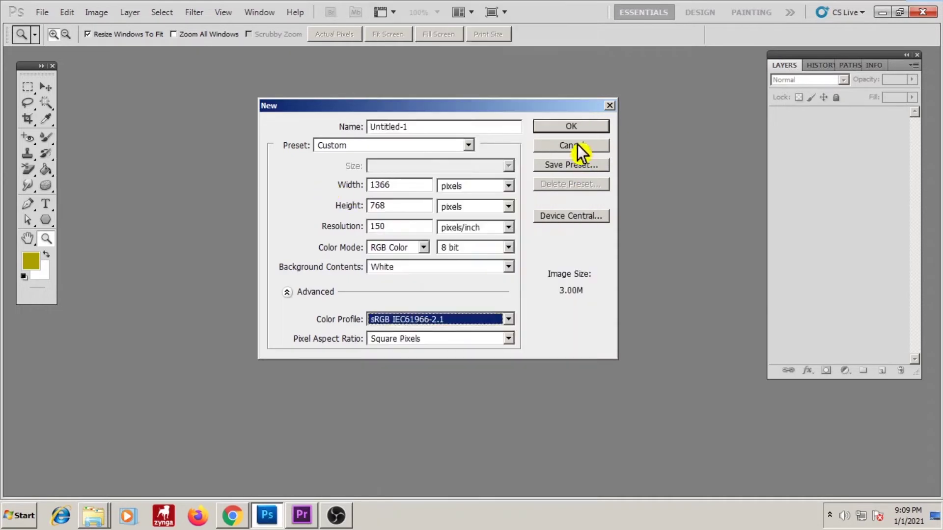
left_click(570, 129)
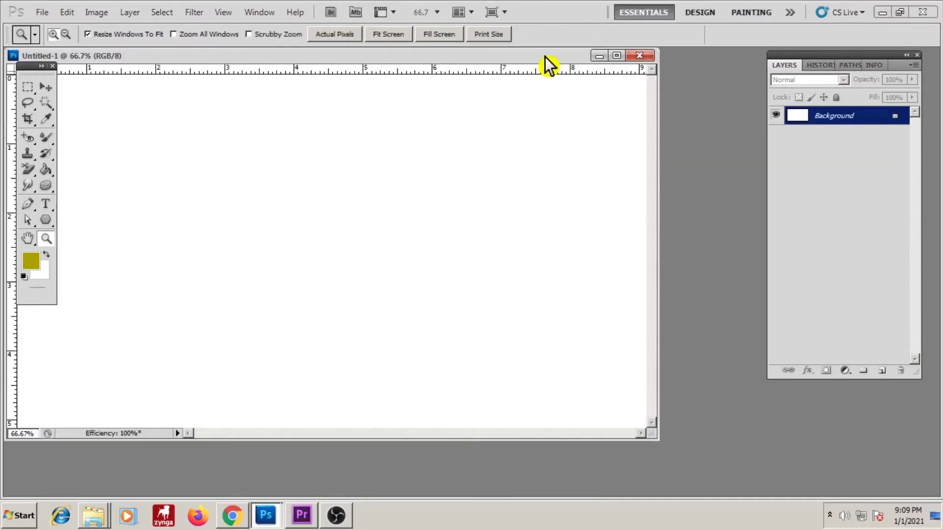
left_click(637, 56)
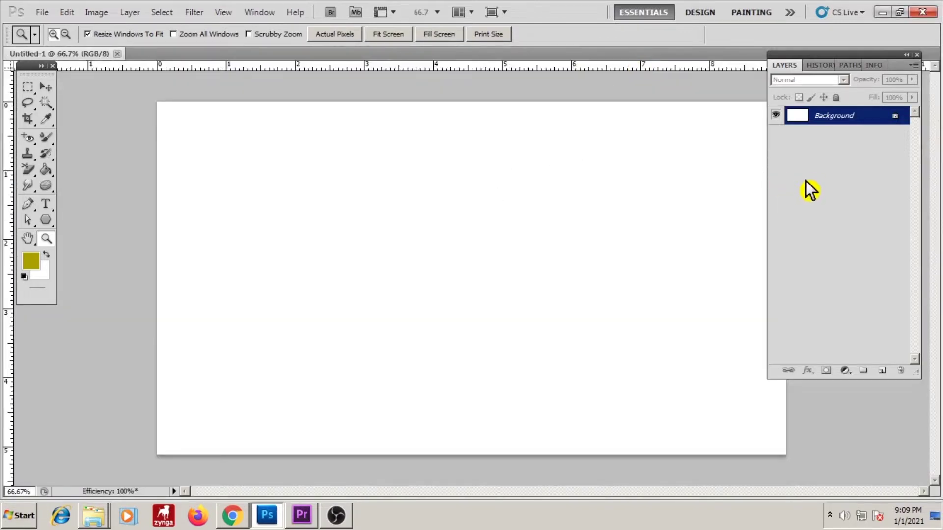
Hide and show the Layers panel, then try dragging the locked Background layer to delete it
key("shift+Tab")
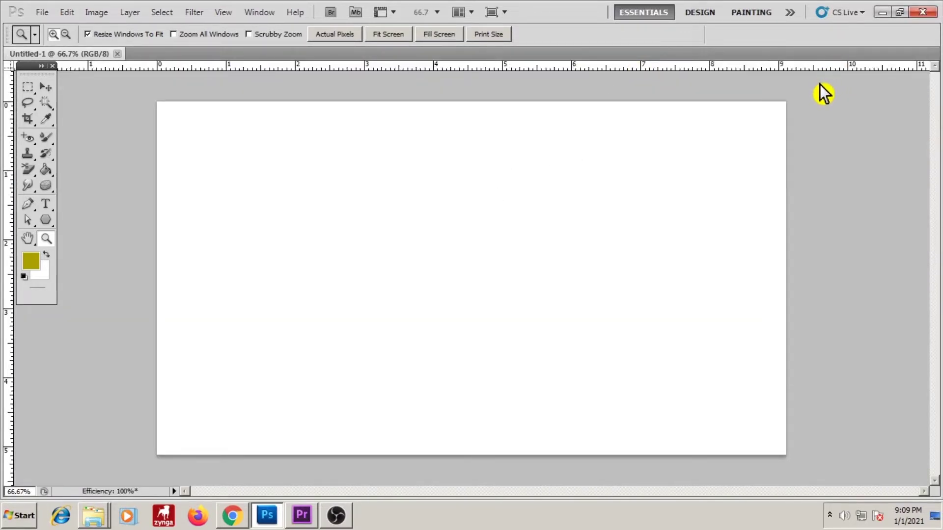
key("shift+Tab")
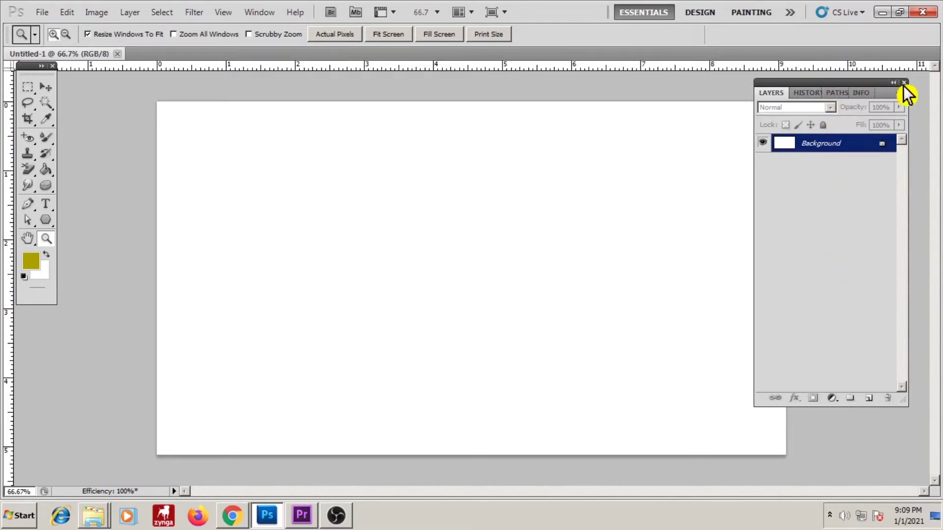
left_click(257, 13)
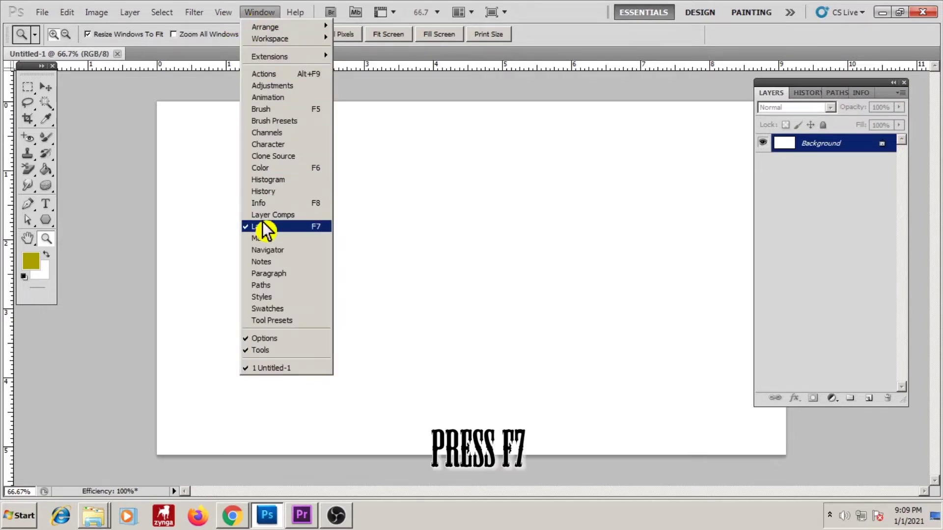
left_click(262, 226)
left_click(261, 11)
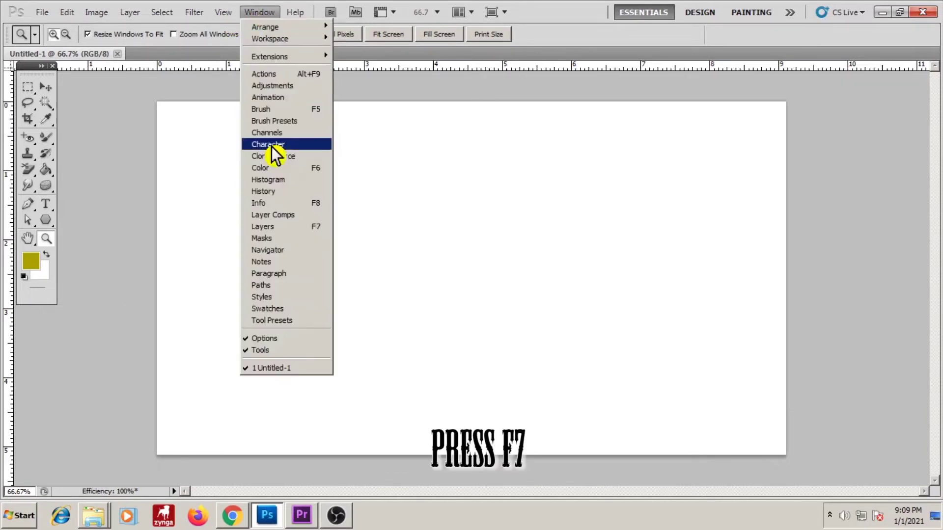
left_click(267, 227)
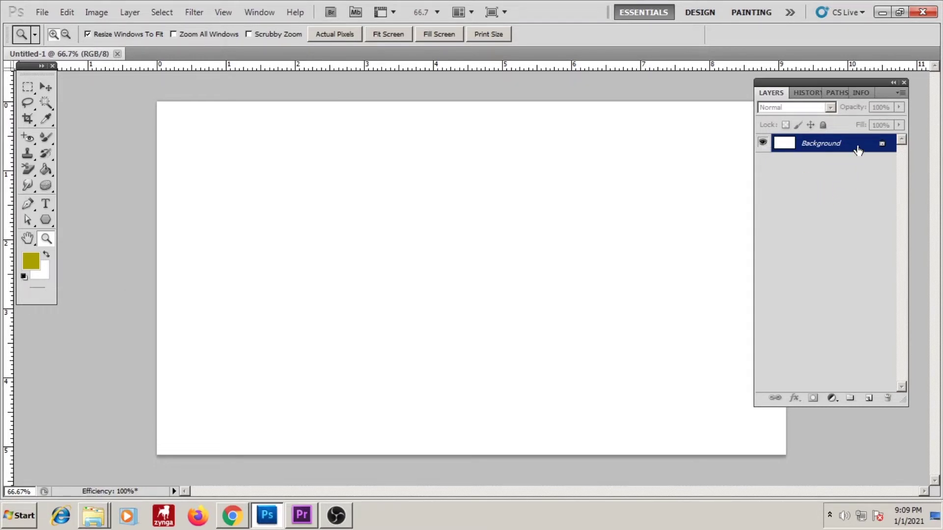
left_click_drag(859, 150, 890, 393)
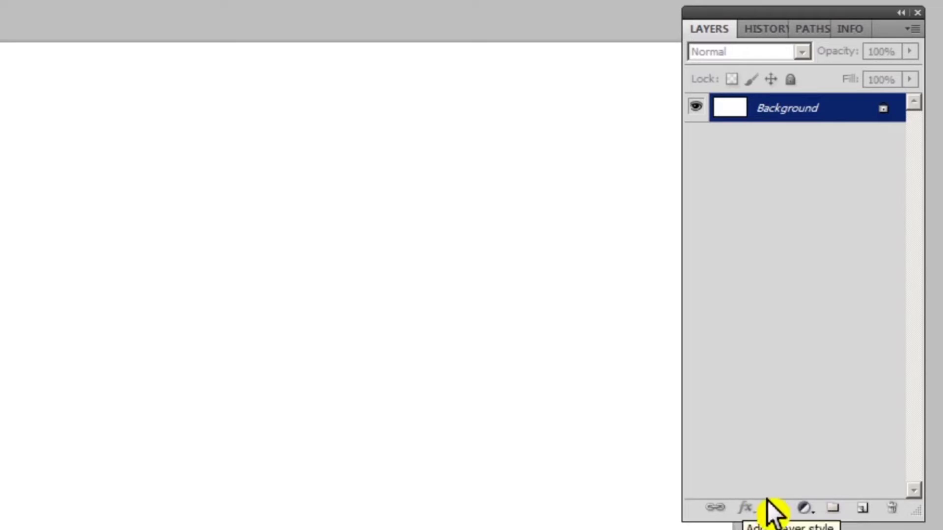
Add two empty layers, Layer 1 and Layer 2, above the Background
left_click(864, 510)
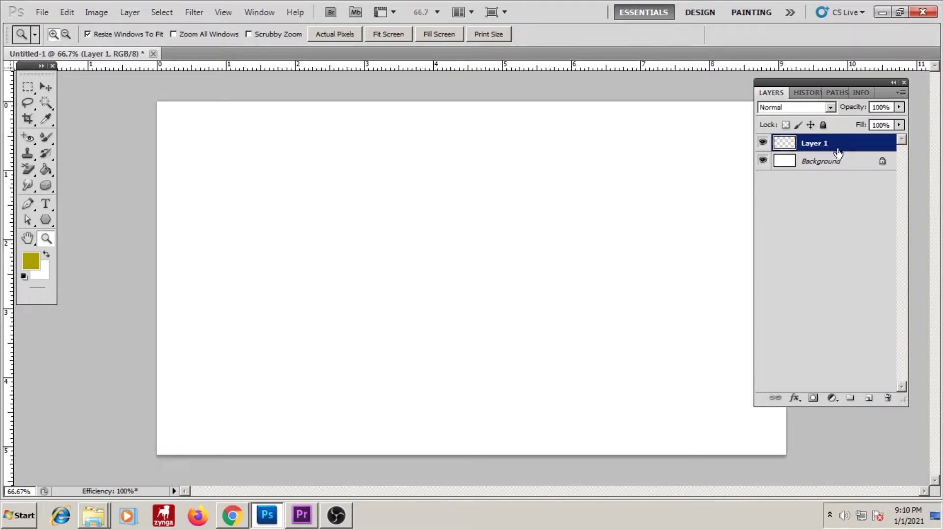
key("ctrl+shift+n")
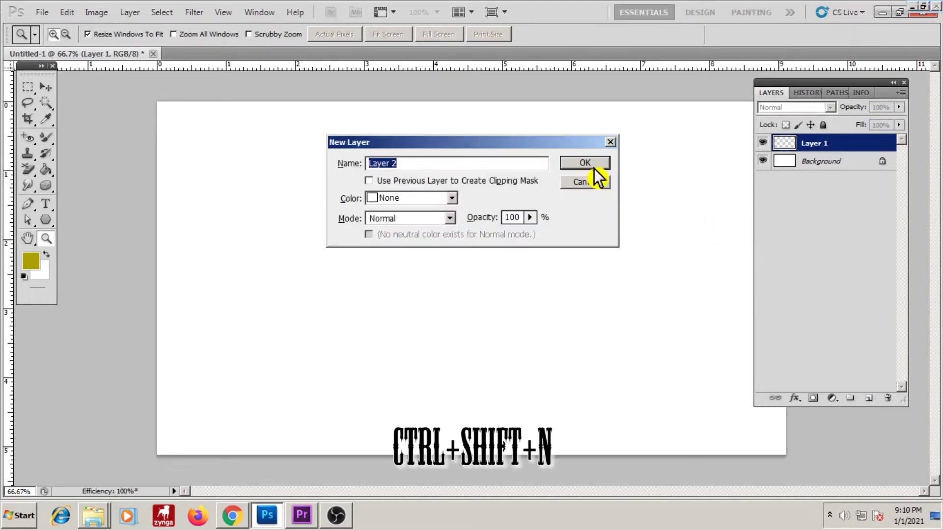
left_click(587, 164)
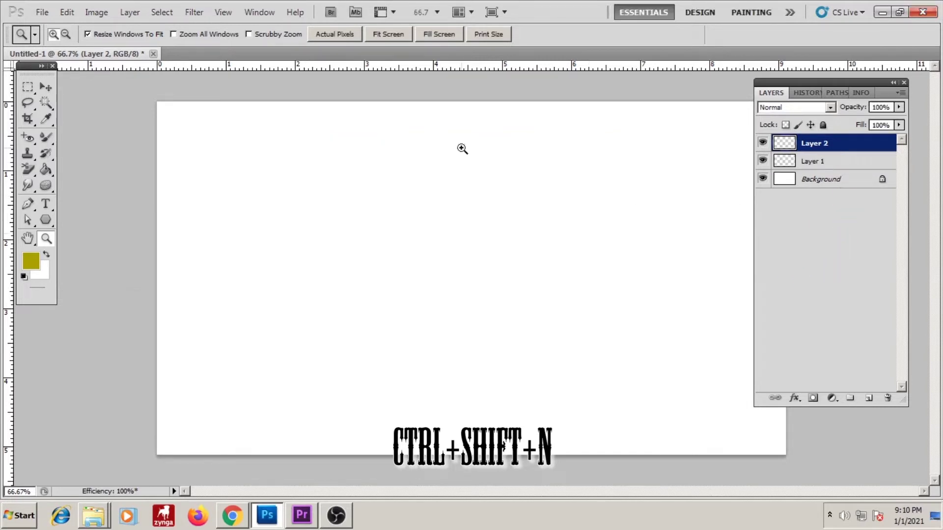
Open the red bird forest photo from the DOWNLOAD folder
left_click(44, 14)
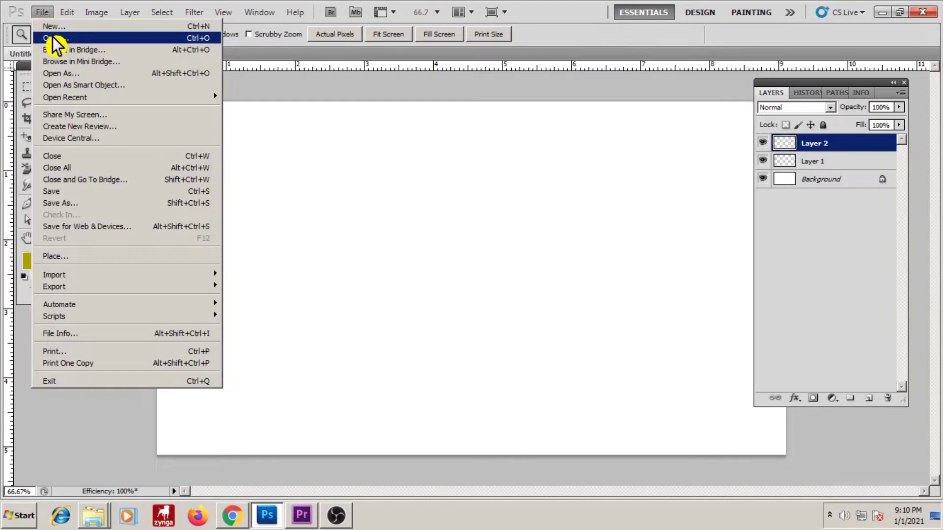
left_click(56, 44)
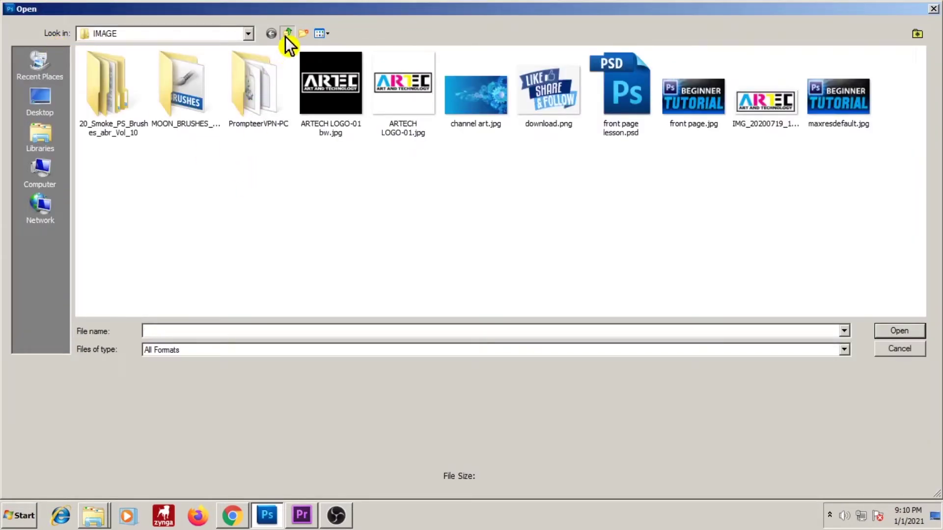
left_click(286, 35)
left_click(145, 79)
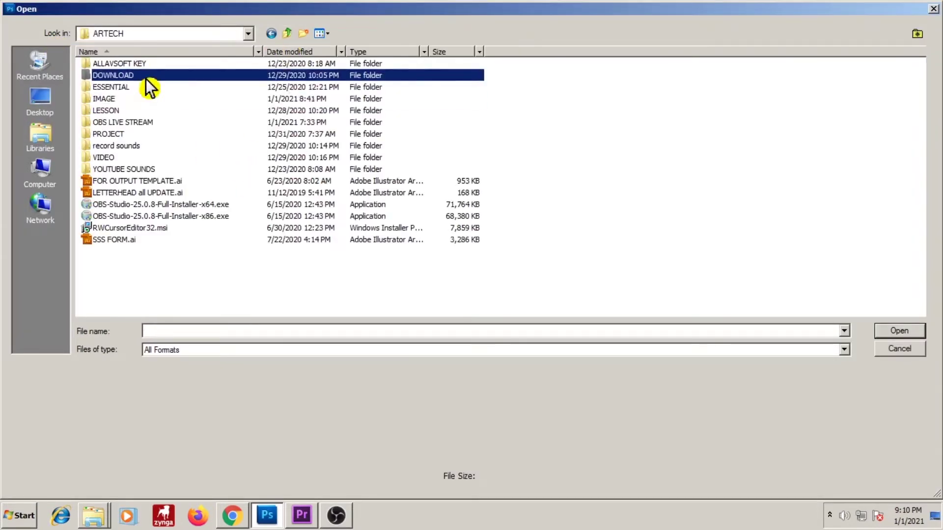
double_click(146, 79)
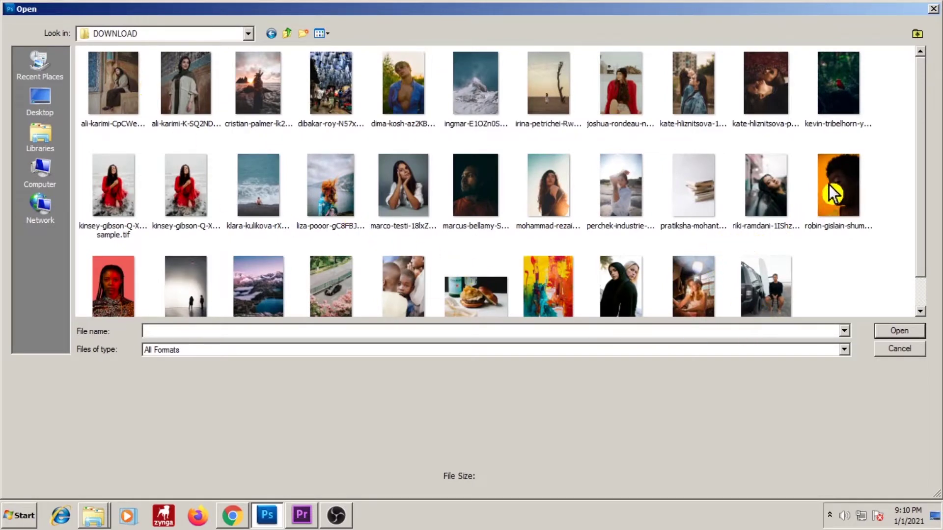
left_click(845, 96)
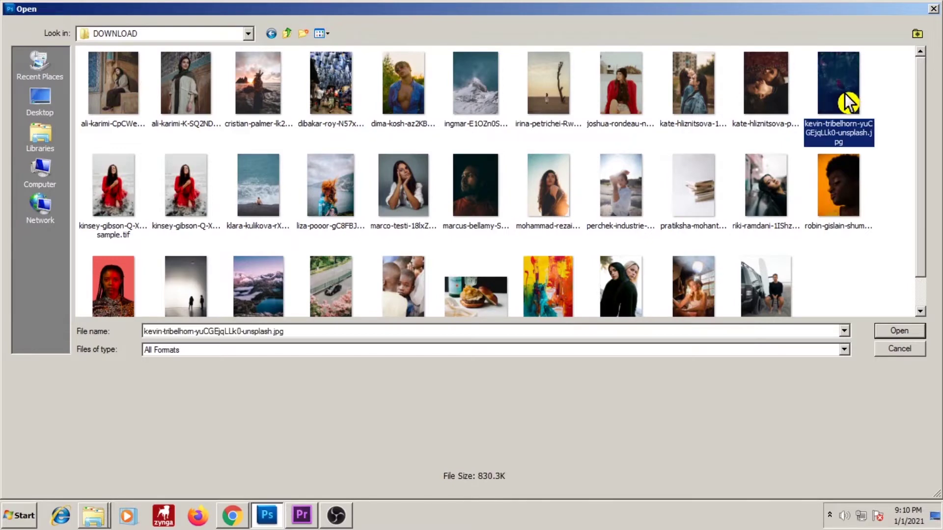
key("Return")
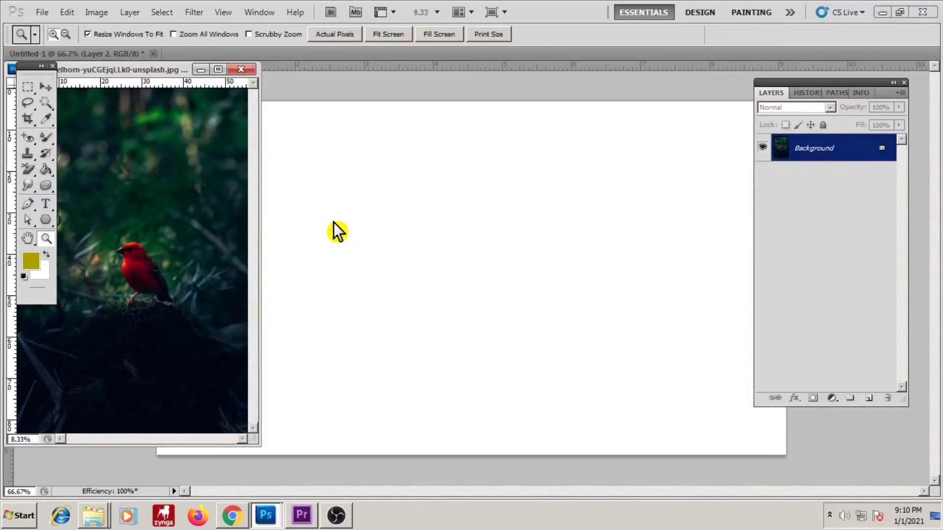
Drag the bird photo with the Move tool into Untitled-1 as Layer 3
left_click_drag(172, 70, 238, 88)
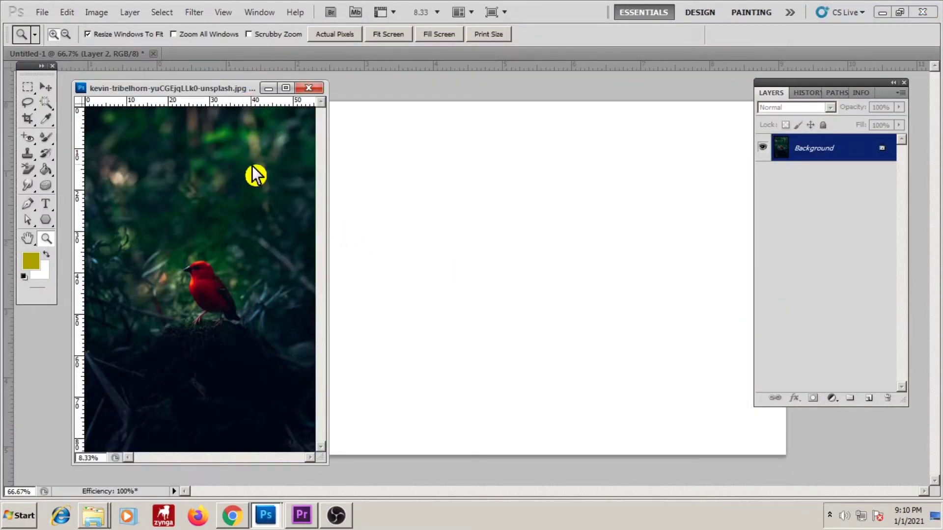
left_click(47, 88)
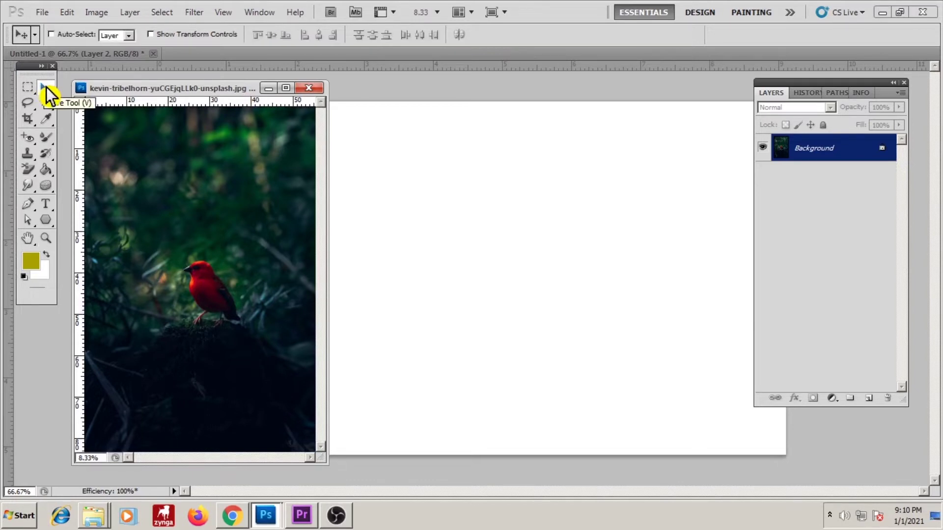
left_click_drag(189, 170, 367, 197)
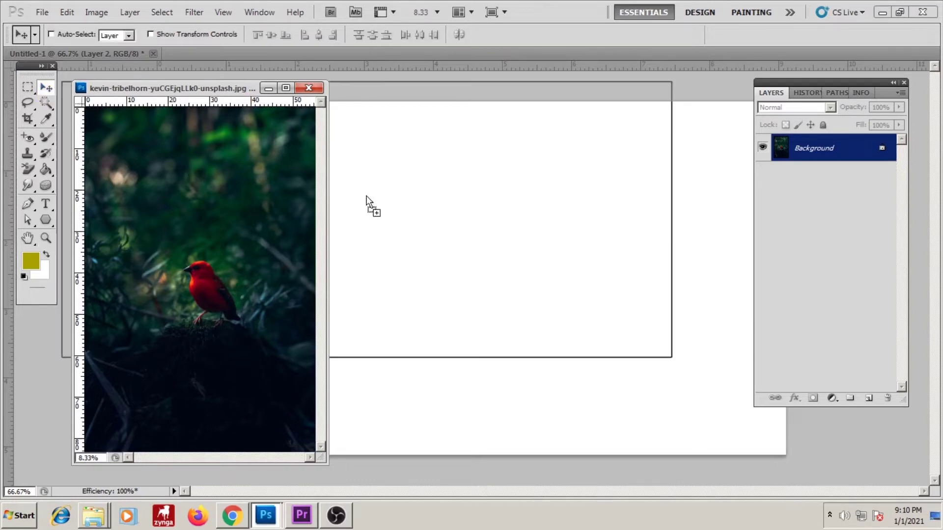
left_click_drag(504, 219, 501, 216)
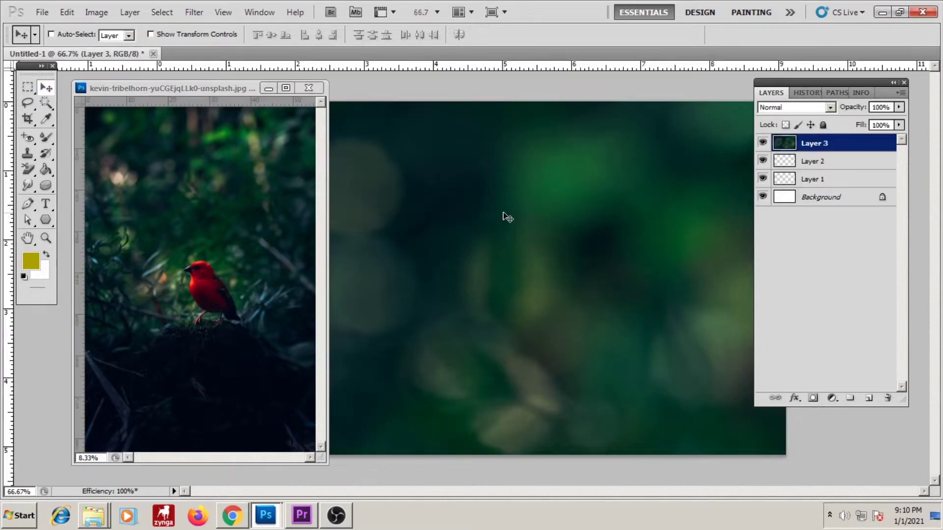
scroll(508, 217, "down", 3)
scroll(507, 218, "down", 1)
scroll(489, 288, "down", 1)
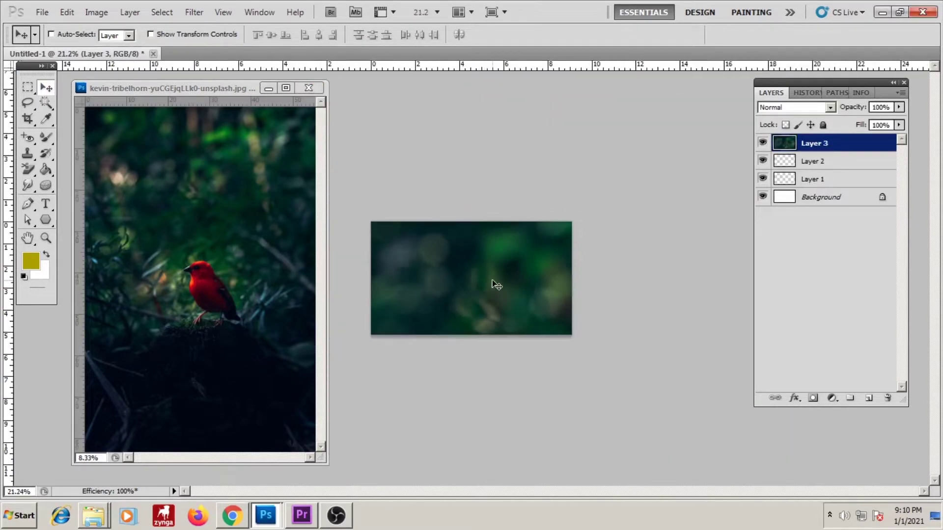
left_click(221, 90)
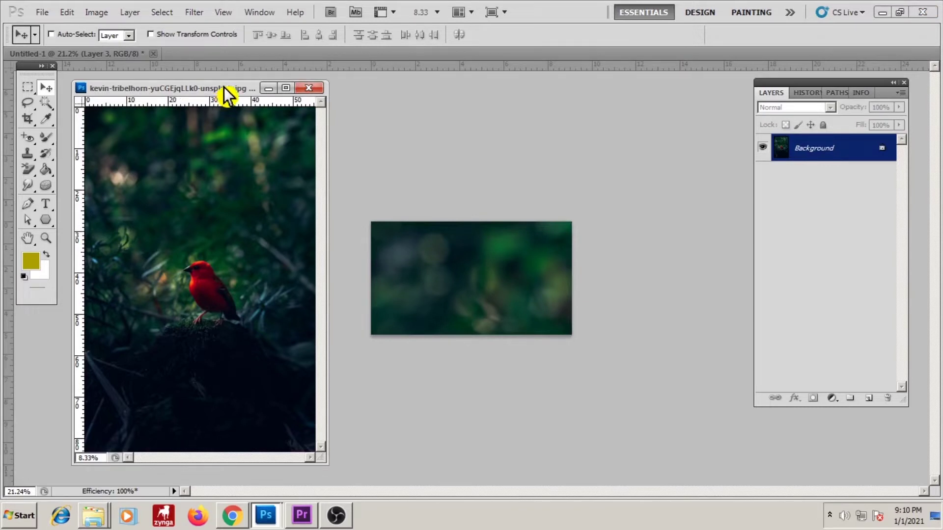
Add the Info panel, restore the Layers panel and make Untitled-1 the active document
left_click(271, 22)
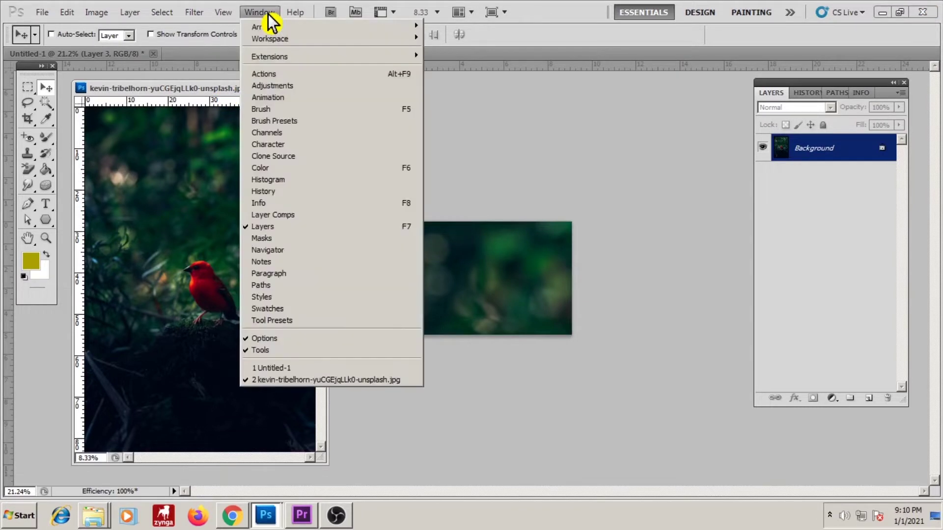
left_click(283, 204)
left_click_drag(864, 98, 600, 90)
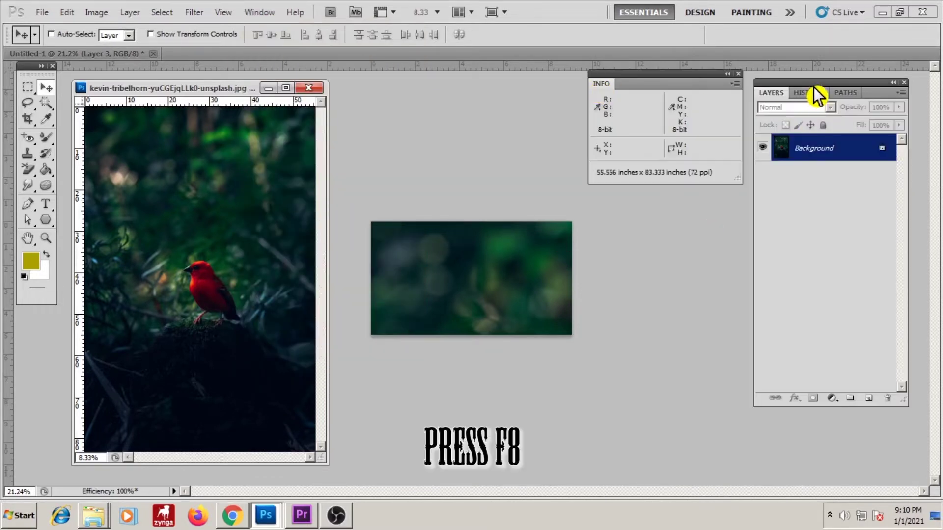
key("F7")
left_click_drag(701, 80, 705, 94)
left_click(482, 292)
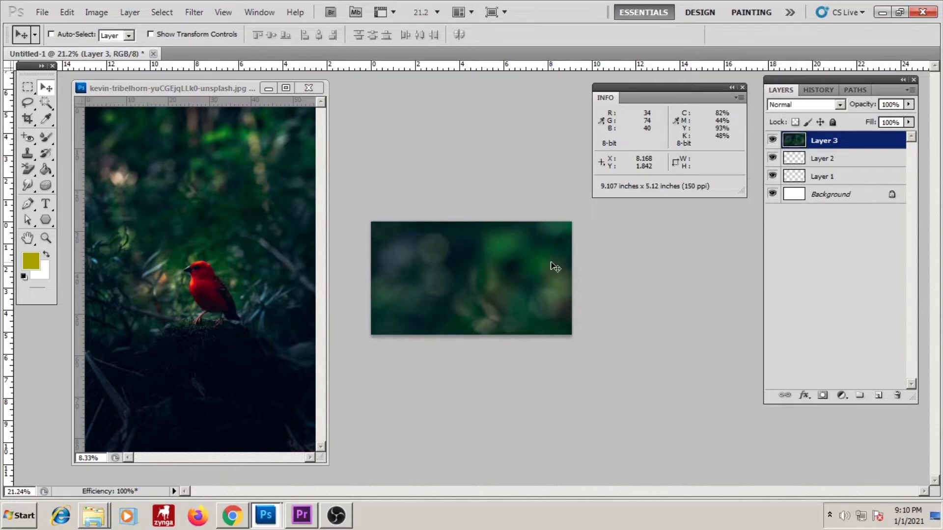
Resize the canvas to 11 × 17 inches with a white extension colour, then zoom out
left_click(98, 14)
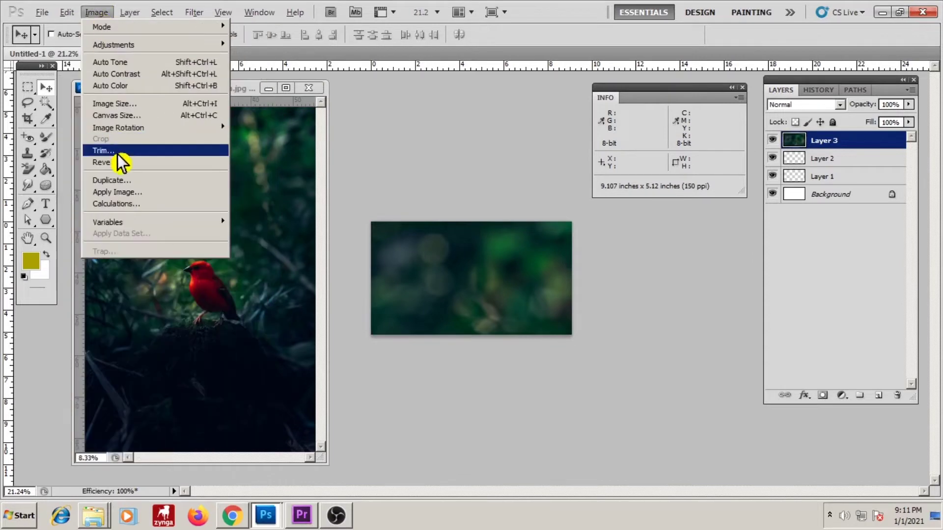
left_click(133, 116)
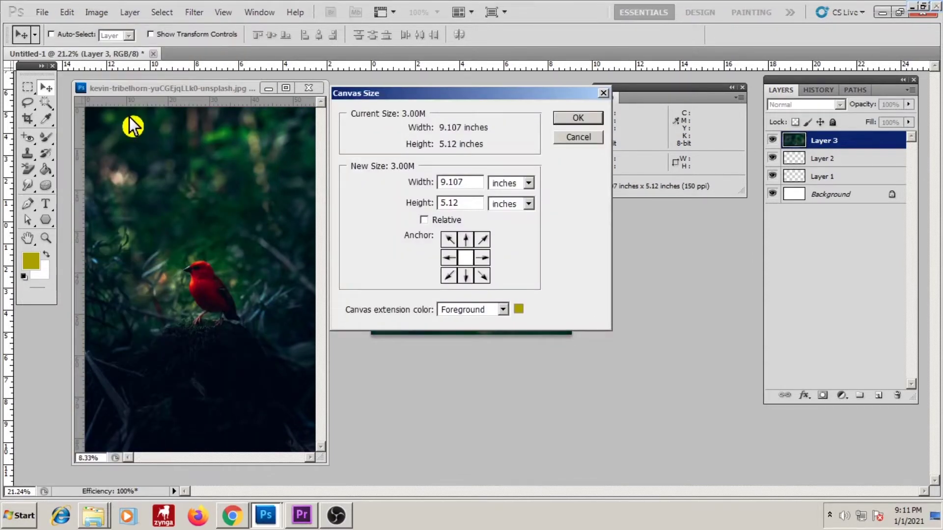
left_click(518, 308)
left_click_drag(276, 168, 192, 78)
left_click(515, 98)
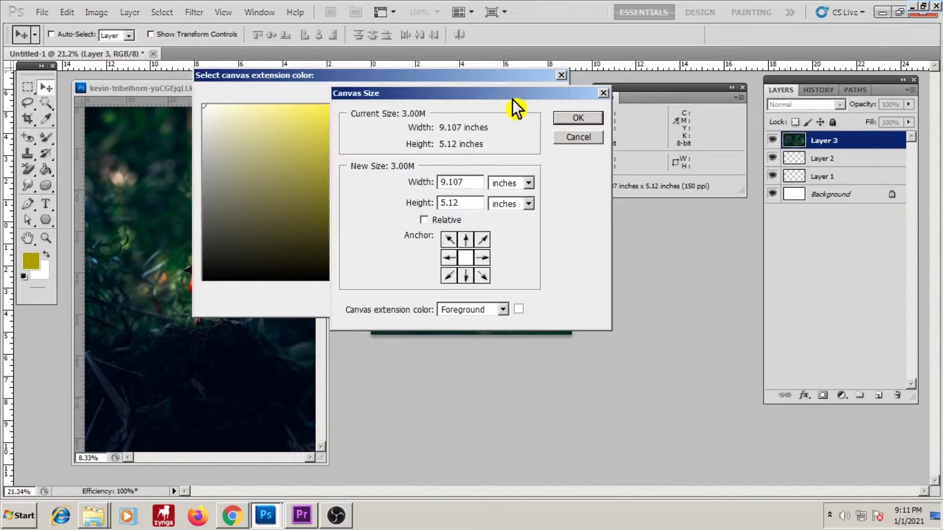
double_click(478, 182)
type("11")
key("Tab")
type("17")
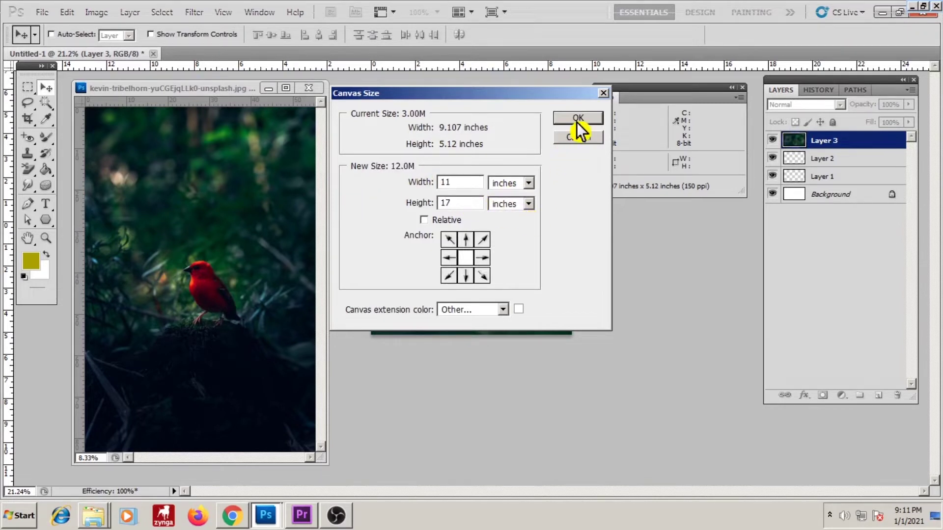
left_click(578, 121)
key("ctrl+minus")
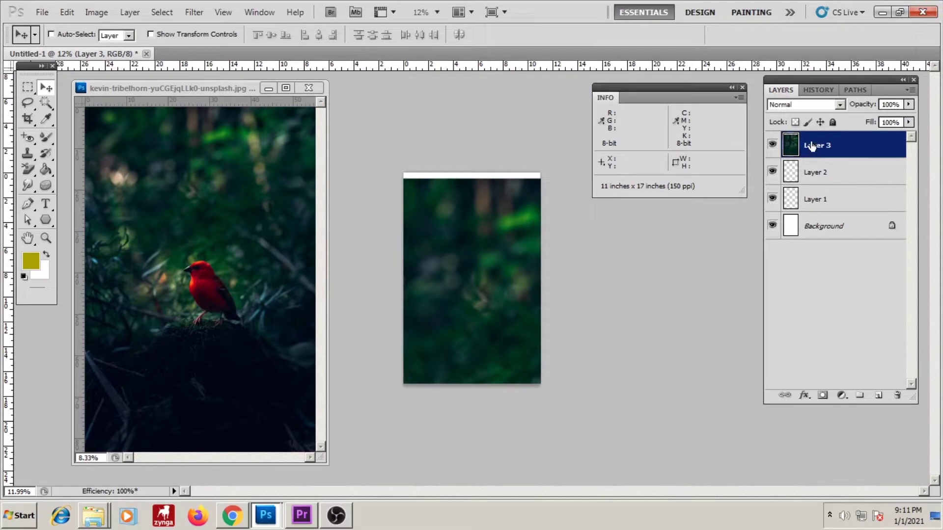
Scale the Layer 3 bird photo down to about 35% and close its source image
key("ctrl+t")
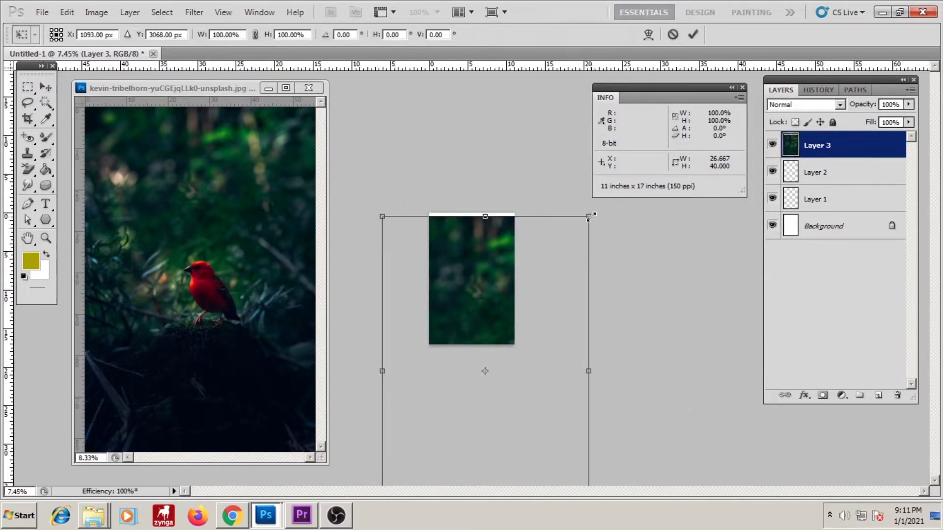
mouse_move(589, 220)
left_mouse_down()
mouse_move(454, 418)
mouse_move(505, 256)
mouse_move(497, 253)
left_mouse_up()
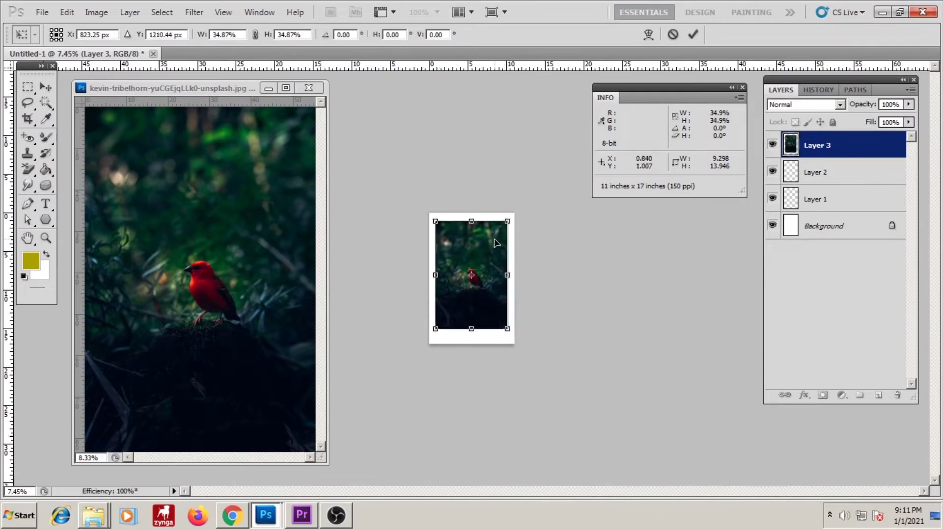
key("Return")
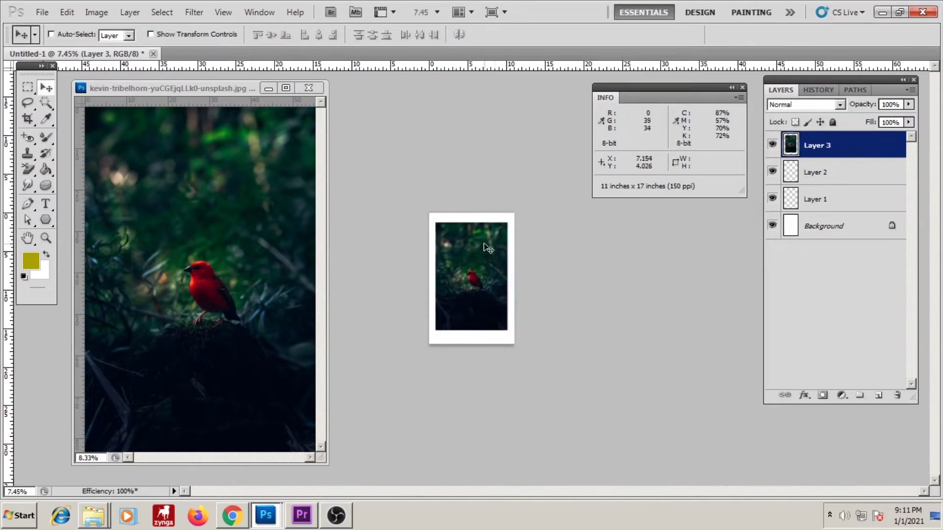
left_click(309, 89)
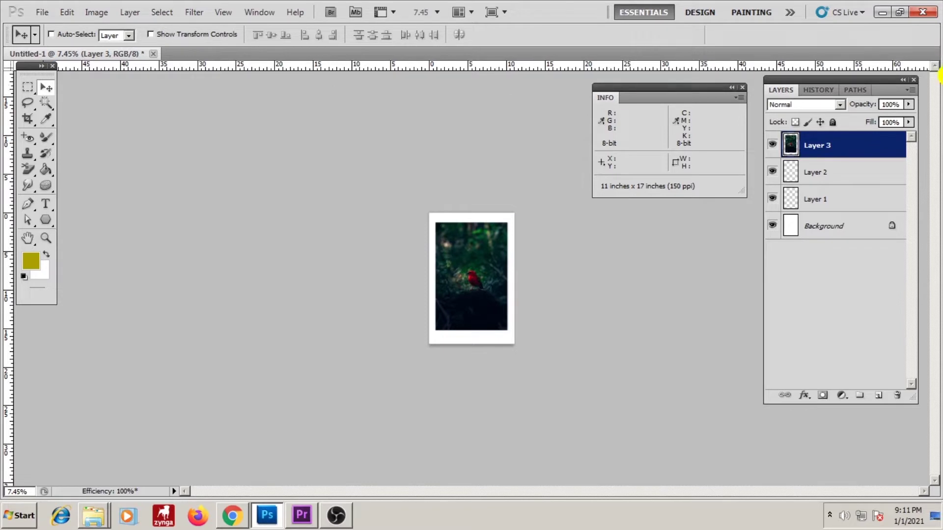
Select Layer 1, then Layer 2, ending with Layer 3 selected
left_click(846, 205)
left_click(838, 172)
left_click(833, 147)
Open marco-testi.jpg and drag its layer onto the poster as Layer 4
left_click(43, 13)
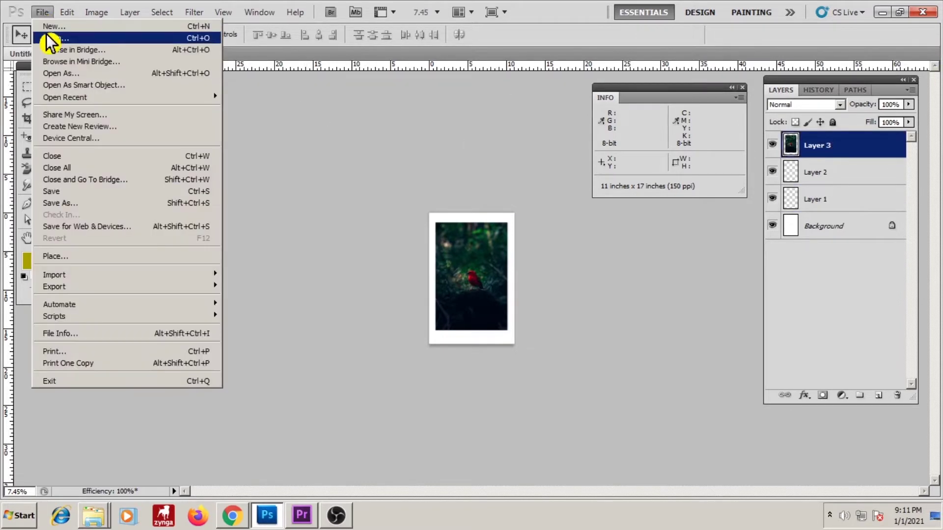
left_click(49, 39)
left_click(408, 194)
double_click(409, 196)
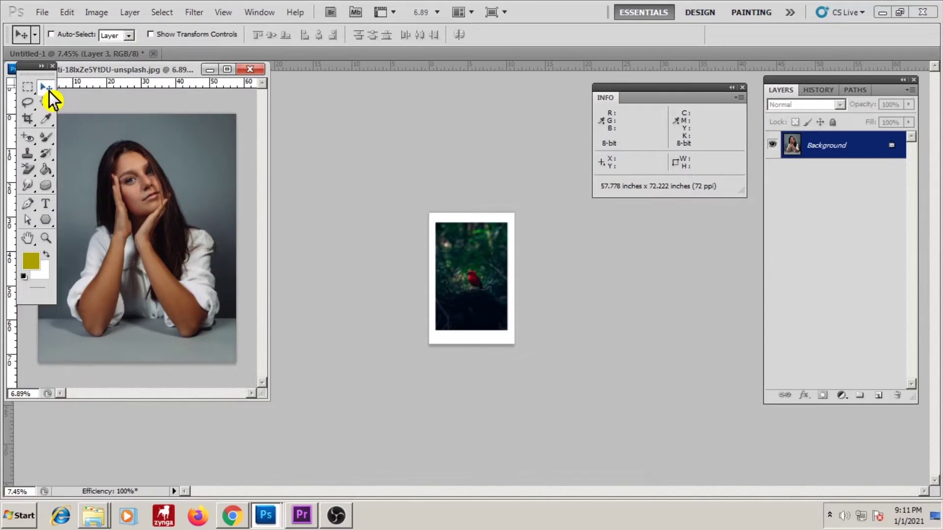
left_click_drag(118, 78, 170, 95)
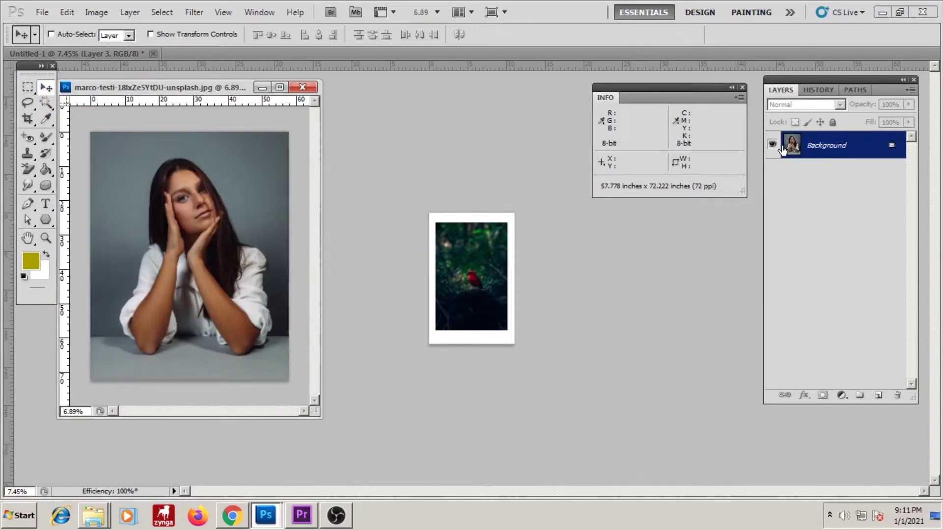
left_click_drag(798, 147, 794, 176)
left_click_drag(645, 275, 480, 273)
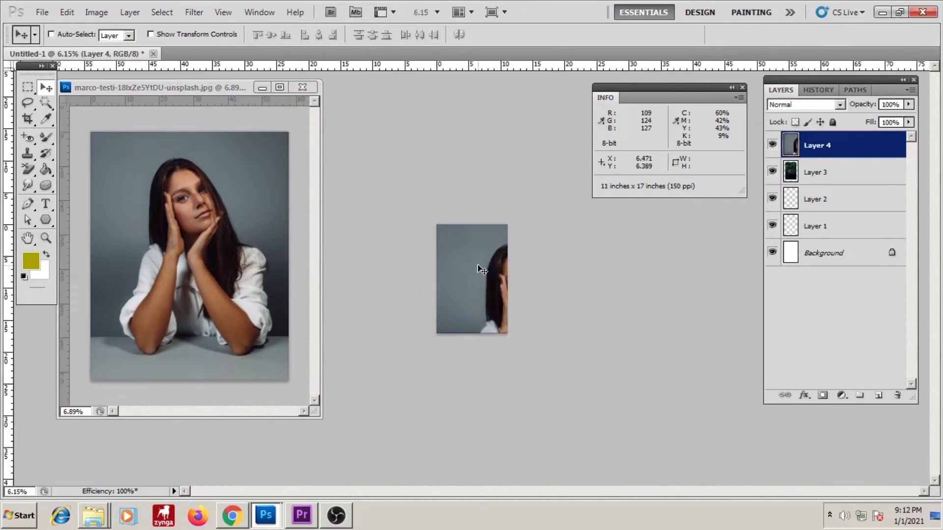
Scale the Layer 4 portrait to about 29% and close the marco-testi source image
key("ctrl+t")
mouse_move(612, 221)
left_mouse_down()
mouse_move(483, 376)
mouse_move(485, 272)
left_mouse_up()
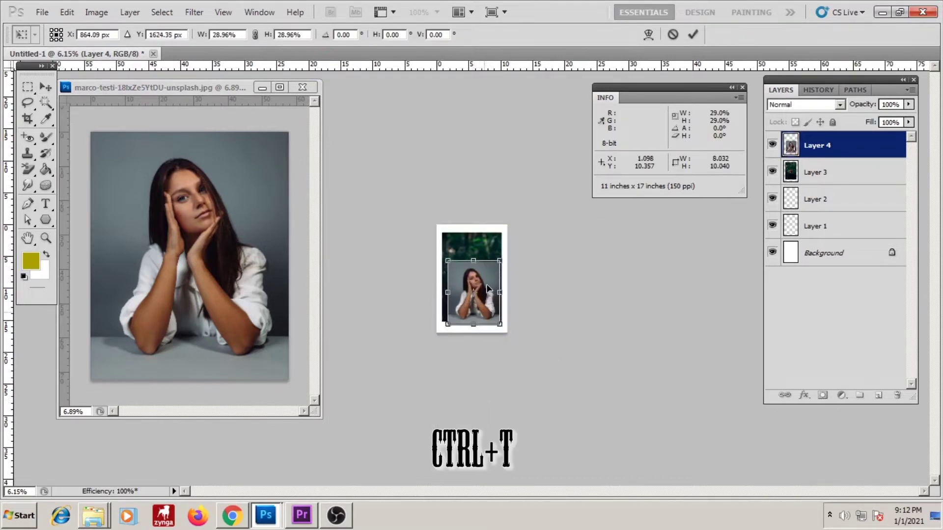
key("Return")
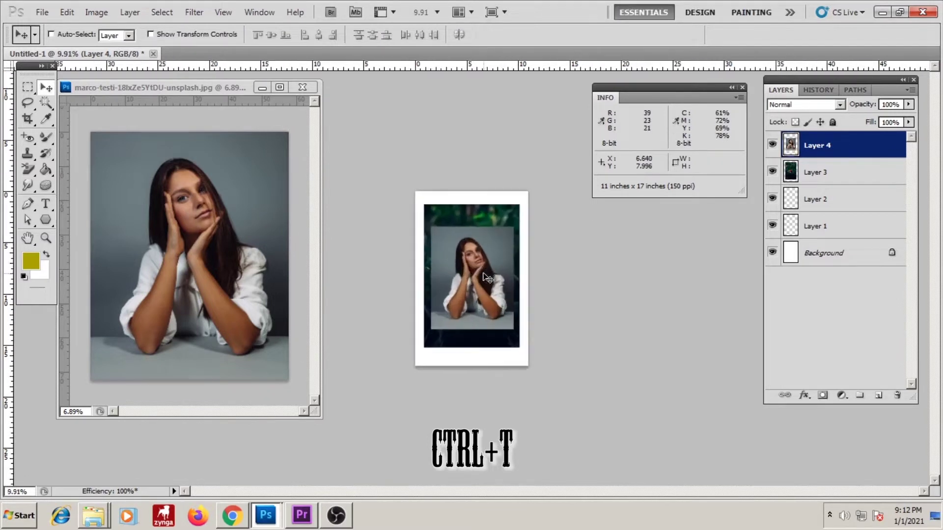
scroll(486, 278, "up", 3)
left_click(313, 88)
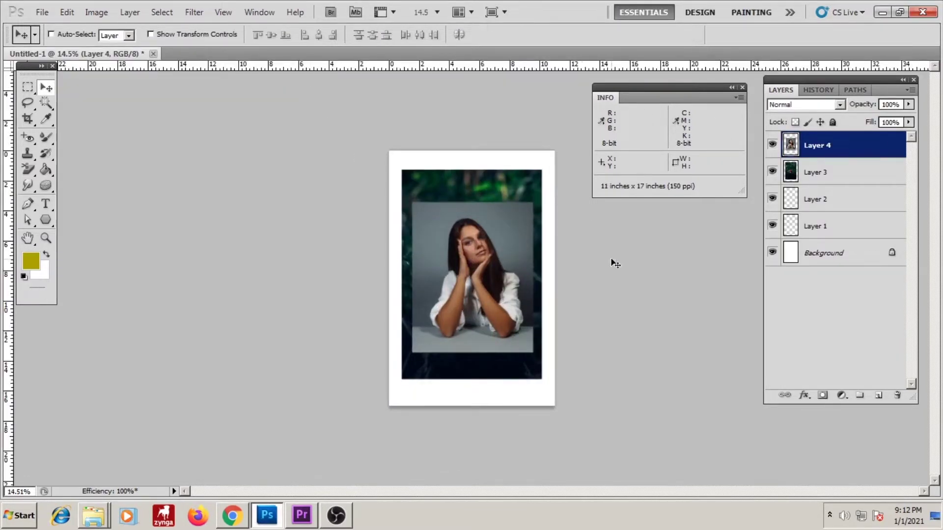
Toggle the portrait and bird layers' visibility to check them, then hide the Layers panel
scroll(539, 249, "up", 1)
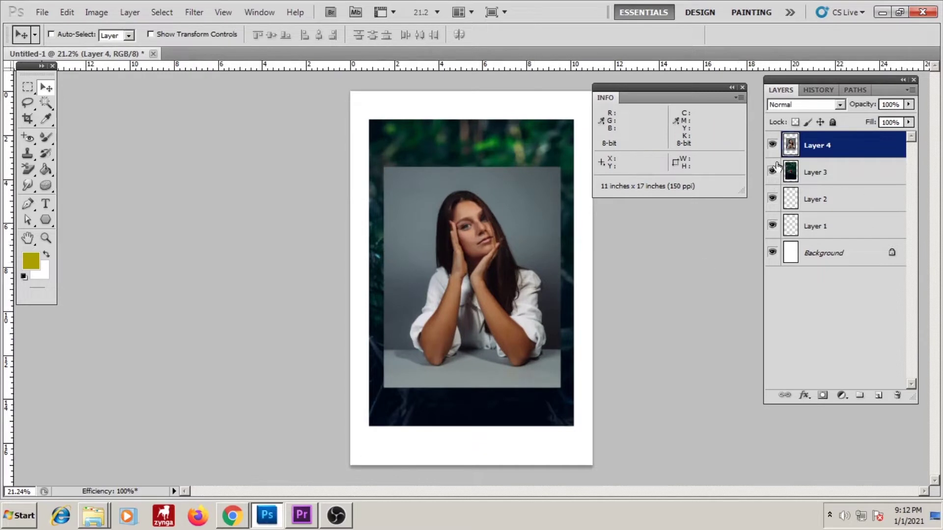
left_click(772, 147)
left_click(772, 147)
left_click(773, 172)
left_click(773, 145)
key("F7")
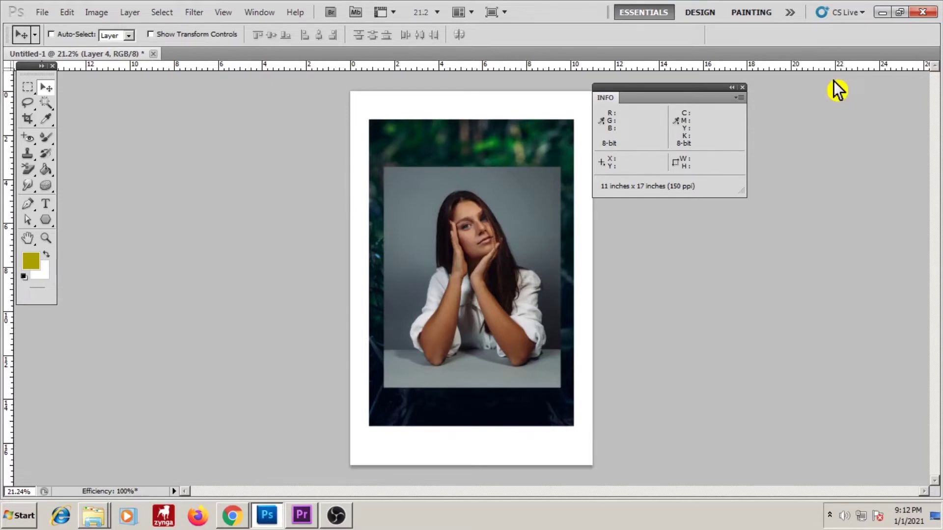
Hide the portrait and bird layers and make Layer 2 active
key("F7")
left_click(770, 146)
left_click(769, 172)
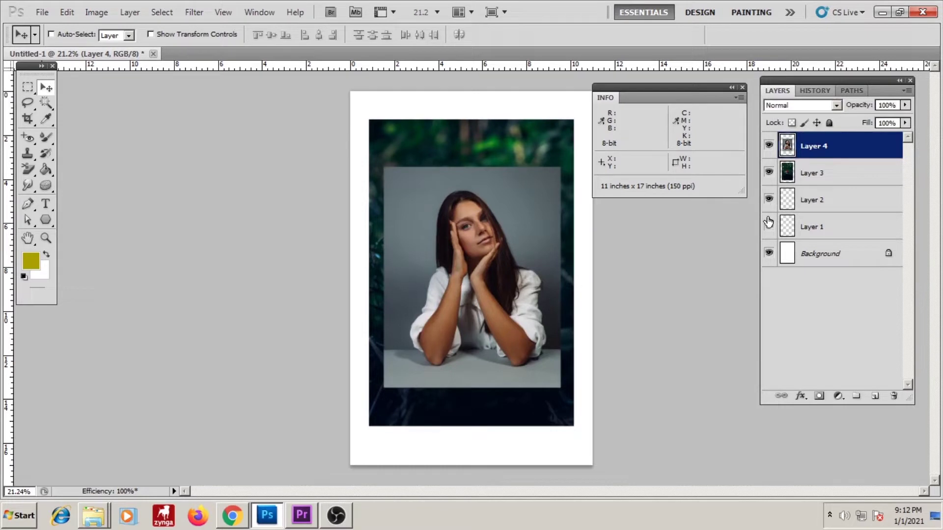
left_click(769, 146)
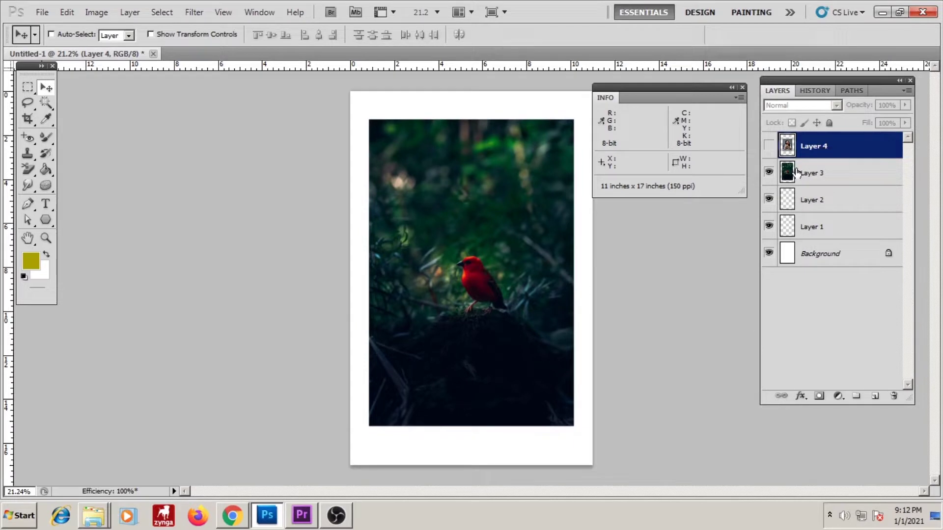
left_click(770, 173)
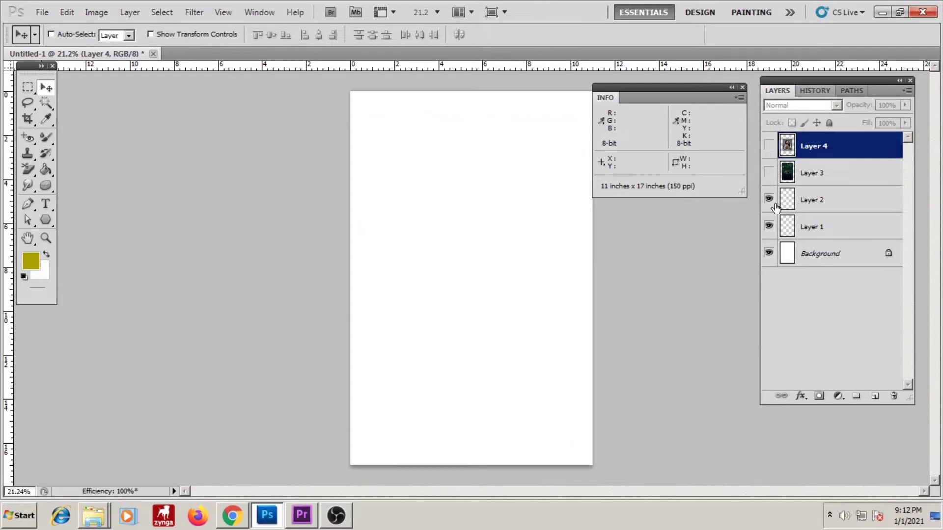
left_click(830, 205)
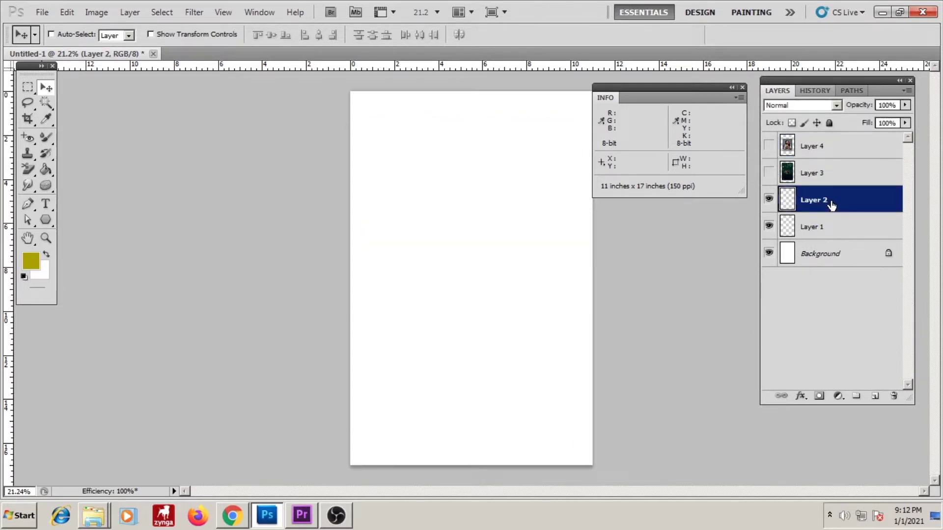
Fill Layer 2 with the olive foreground colour and show the bird and portrait layers again
left_click(67, 12)
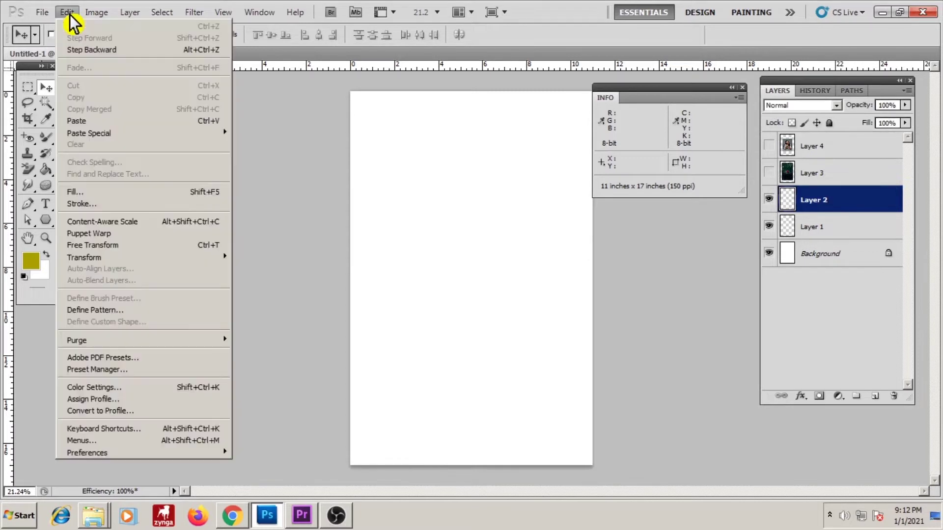
left_click(98, 193)
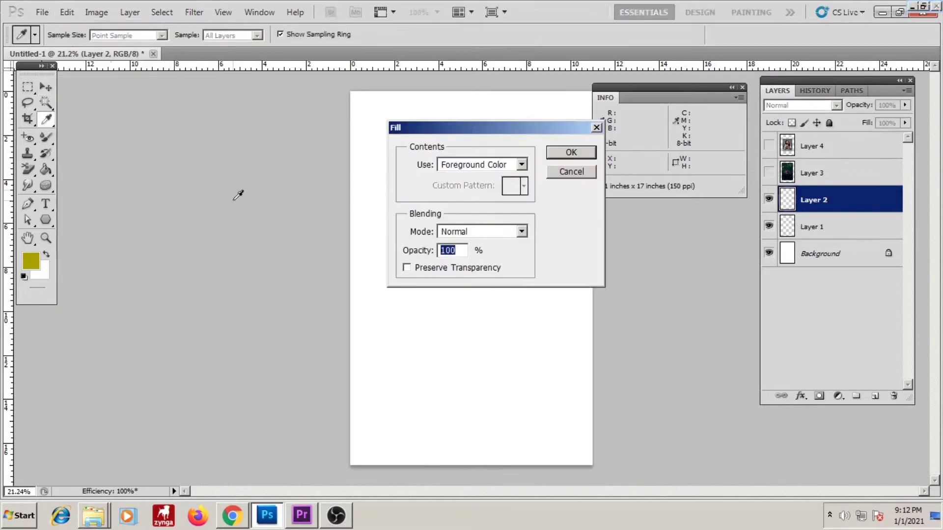
left_click(564, 155)
key("v")
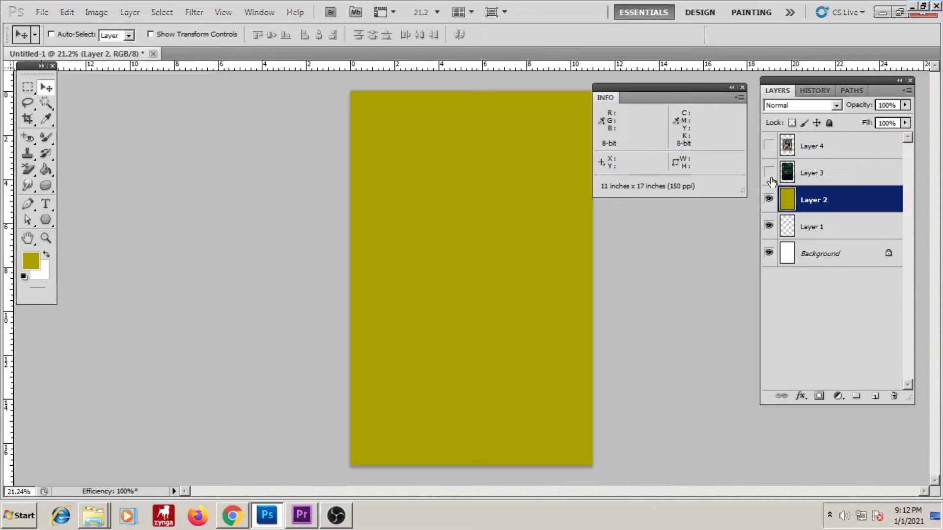
left_click(769, 173)
left_click(769, 146)
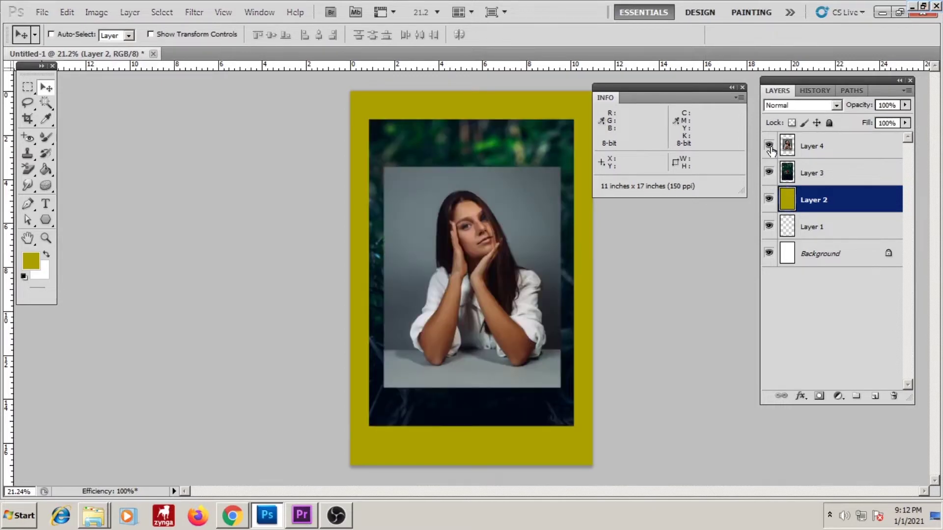
Hide and reshow the portrait, bird, Layer 1 and Layer 2 layers to compare them
left_click(769, 146)
left_click(770, 173)
left_click(770, 199)
left_click(770, 227)
left_click(769, 199)
left_click(770, 173)
left_click(769, 146)
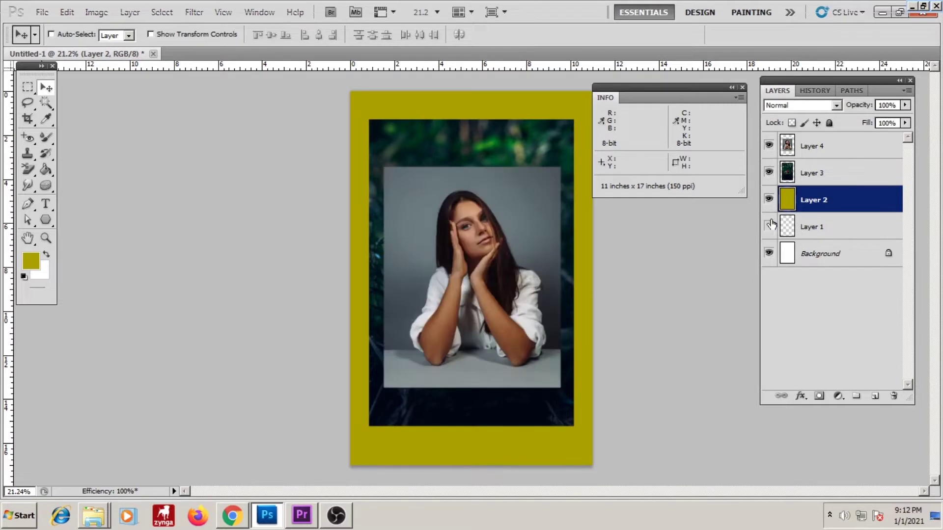
Cycle through selecting Layers 1–4, ending with the portrait Layer 4 selected
left_click(847, 235)
left_click(842, 202)
left_click(840, 178)
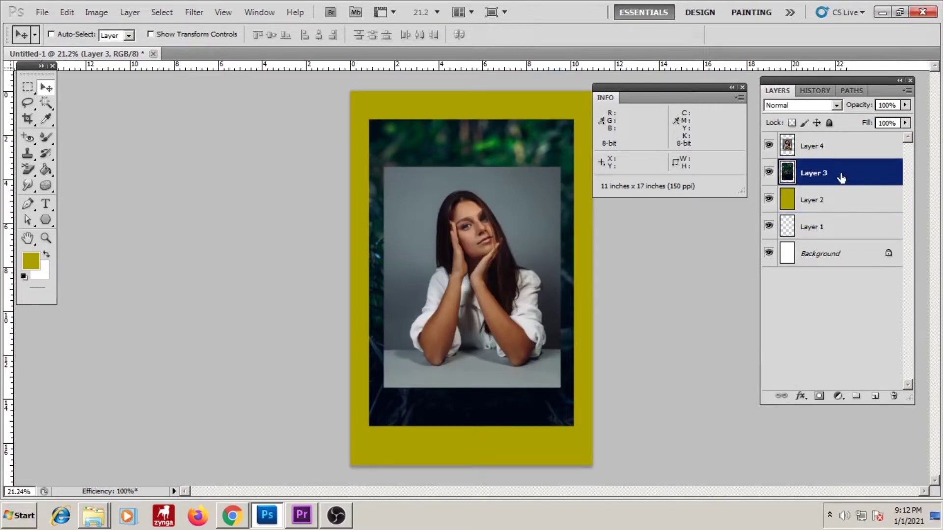
left_click(837, 155)
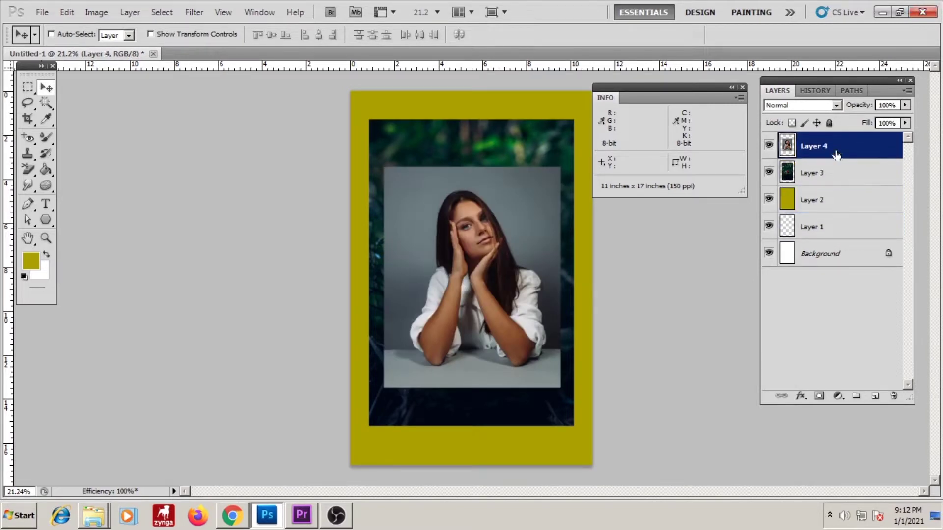
left_click(851, 181)
left_click(844, 208)
left_click(845, 228)
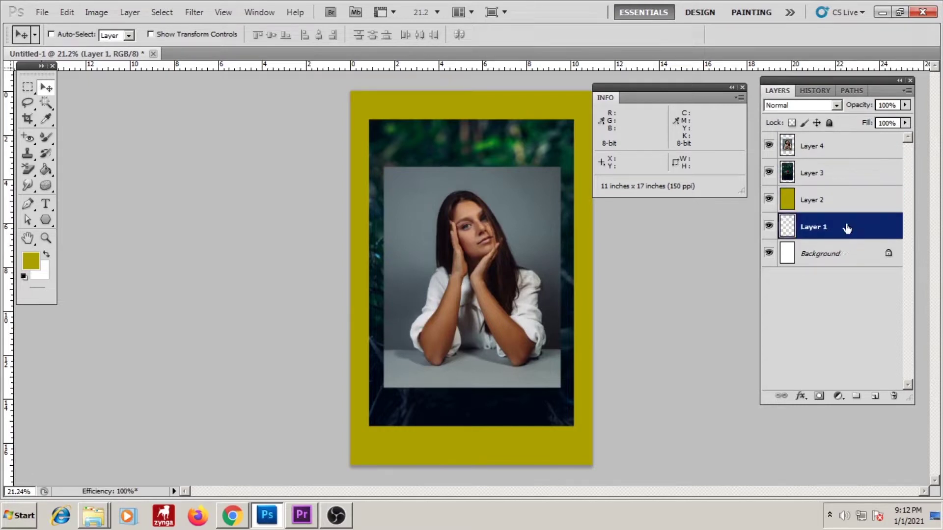
left_click(841, 202)
left_click(837, 179)
left_click(835, 152)
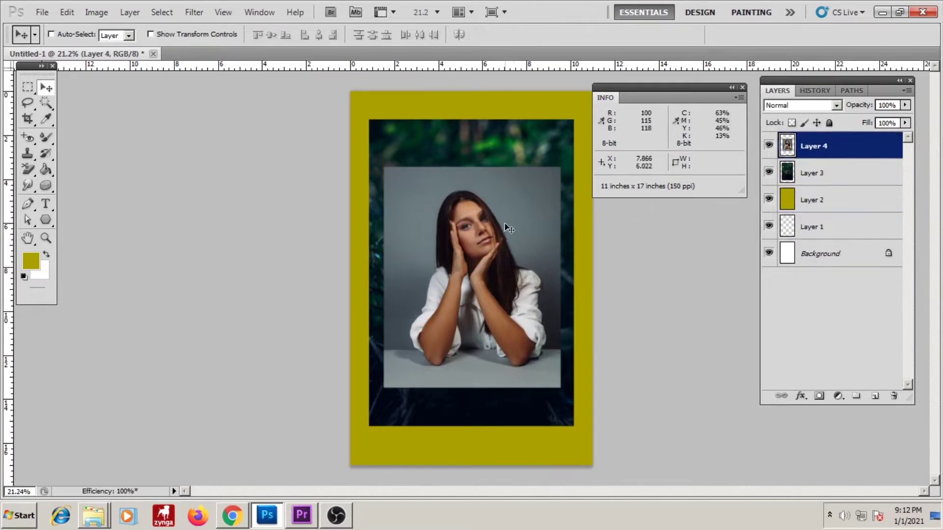
Centre the foliage photo on the yellow page and the portrait over the foliage
left_click_drag(505, 224, 482, 169)
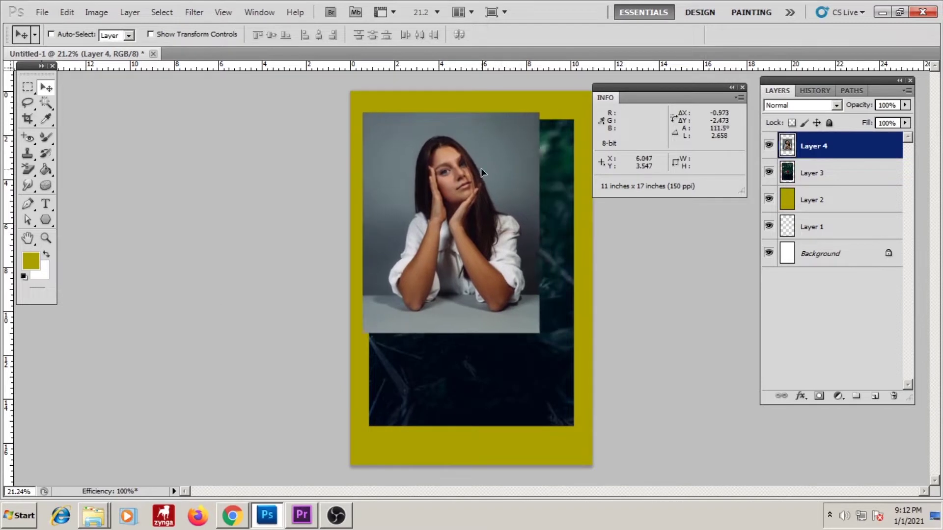
mouse_move(482, 168)
left_mouse_down()
mouse_move(523, 264)
mouse_move(503, 234)
left_mouse_up()
left_click(847, 175)
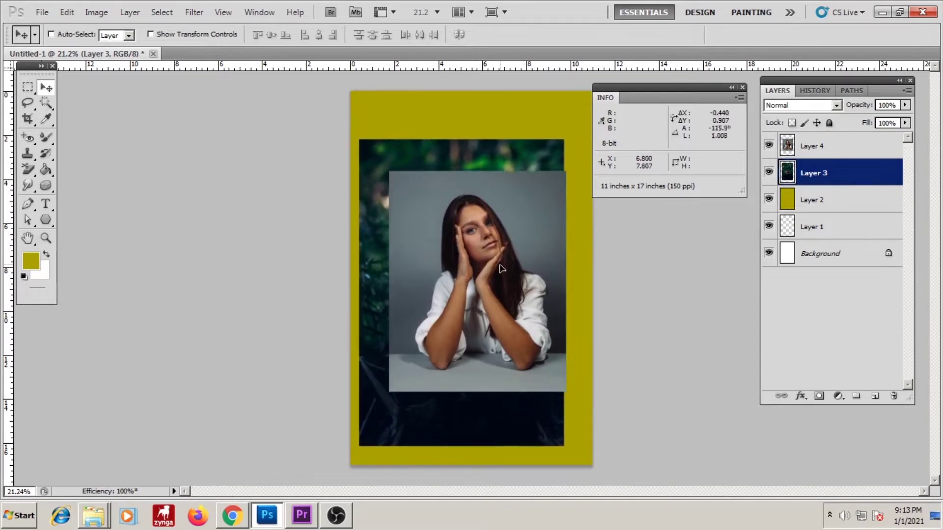
left_click_drag(503, 234, 512, 255)
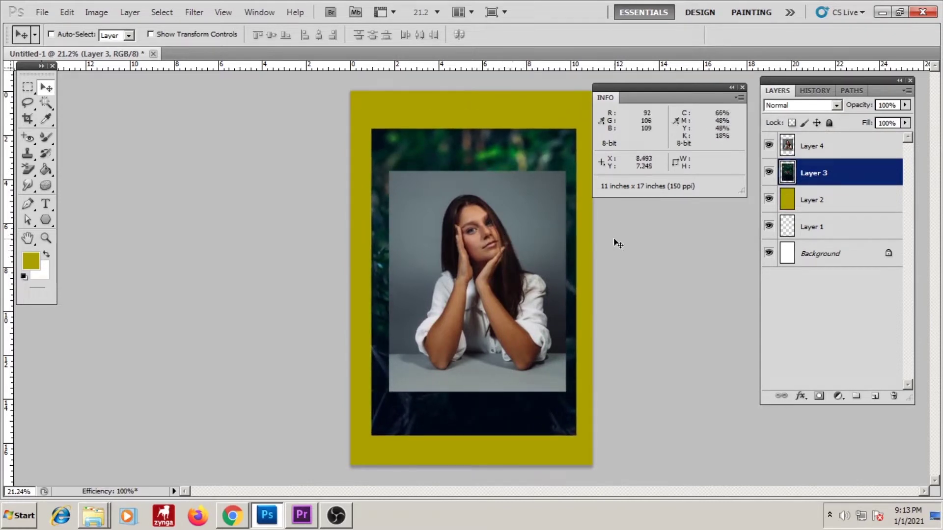
left_click(813, 150)
left_click_drag(532, 211, 498, 224)
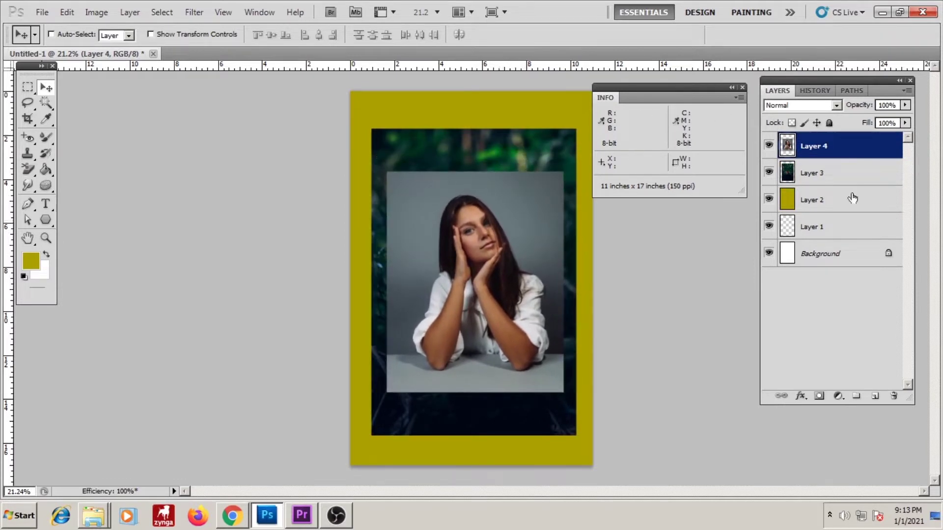
Align the yellow backdrop Layer 2 with the page edges and choose a new foreground colour
left_click(820, 203)
mouse_move(520, 207)
left_mouse_down()
mouse_move(516, 200)
mouse_move(521, 211)
left_mouse_up()
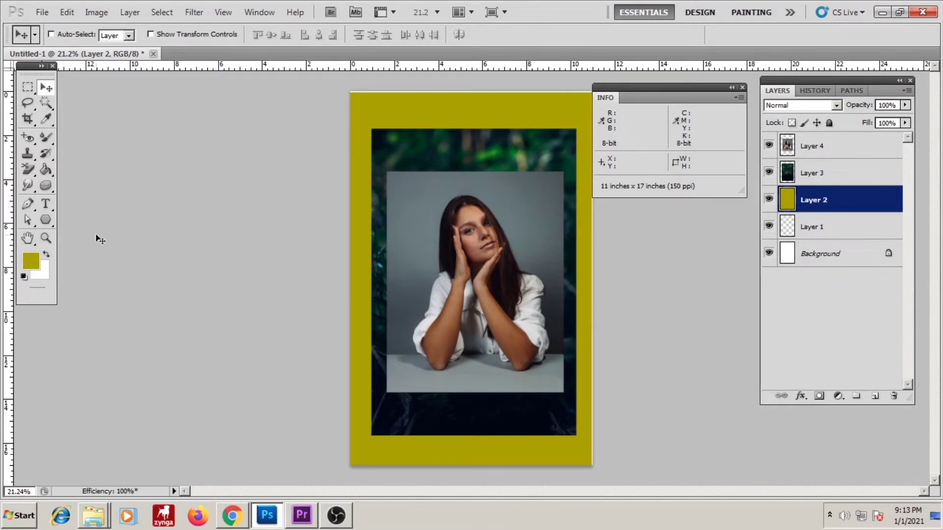
left_click(31, 263)
Set the foreground to green 00ab3c and fill Layer 2 with it
left_click(394, 212)
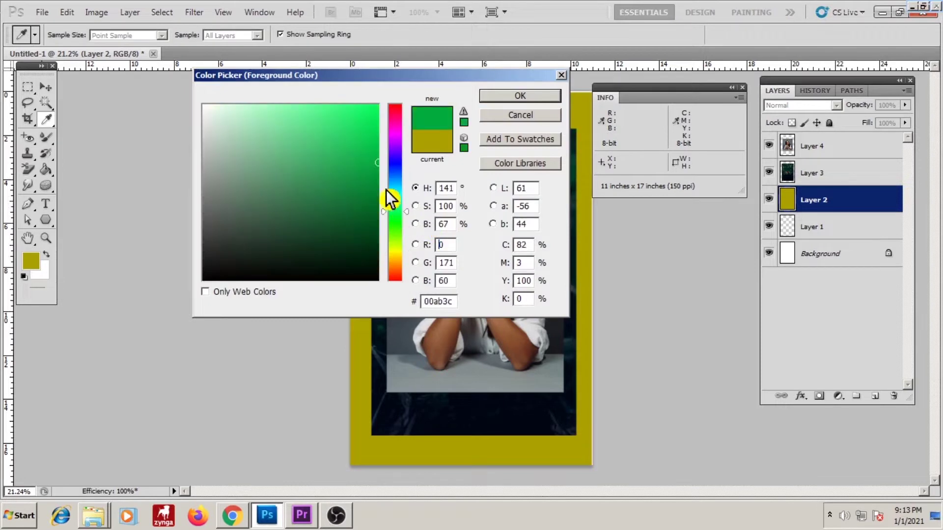
left_click(516, 99)
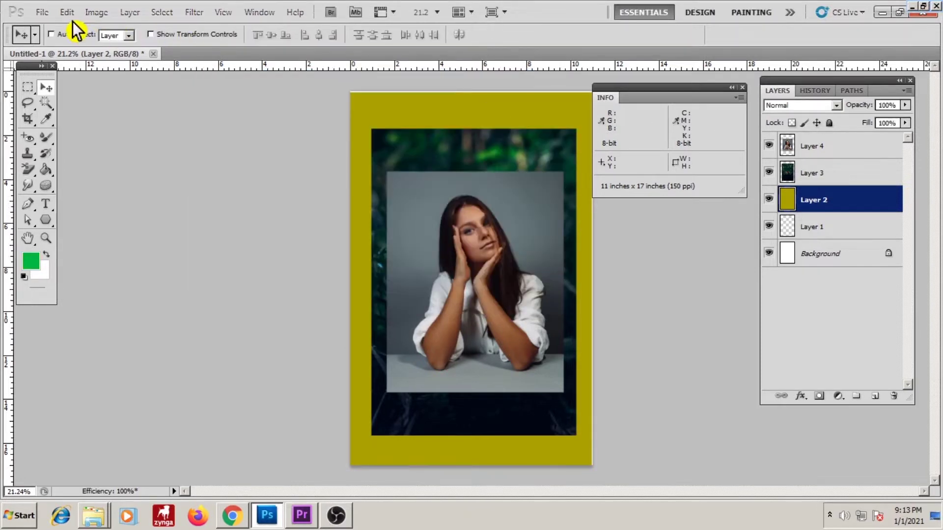
left_click(68, 12)
left_click(91, 191)
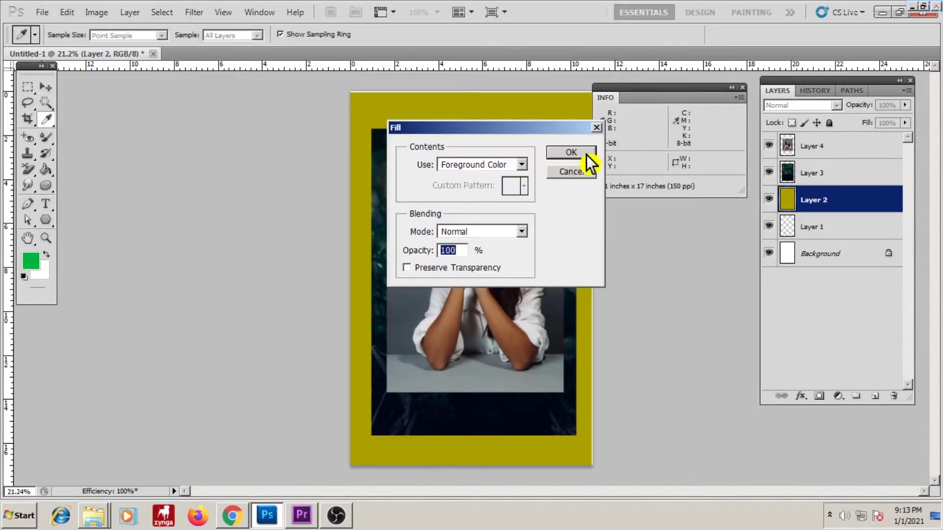
left_click(585, 154)
Delete the empty Layer 1 by dragging it to the trash
left_click(820, 235)
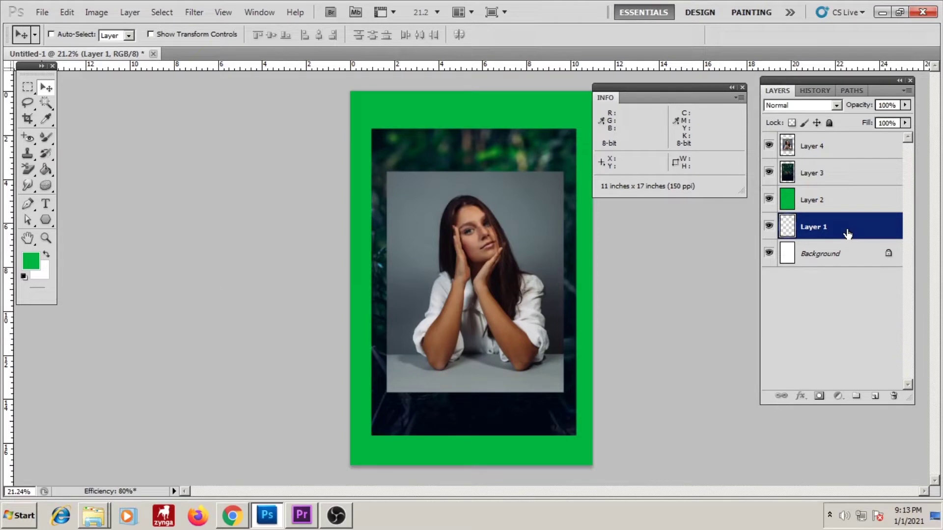
left_click_drag(902, 390, 894, 396)
left_click_drag(894, 396, 894, 396)
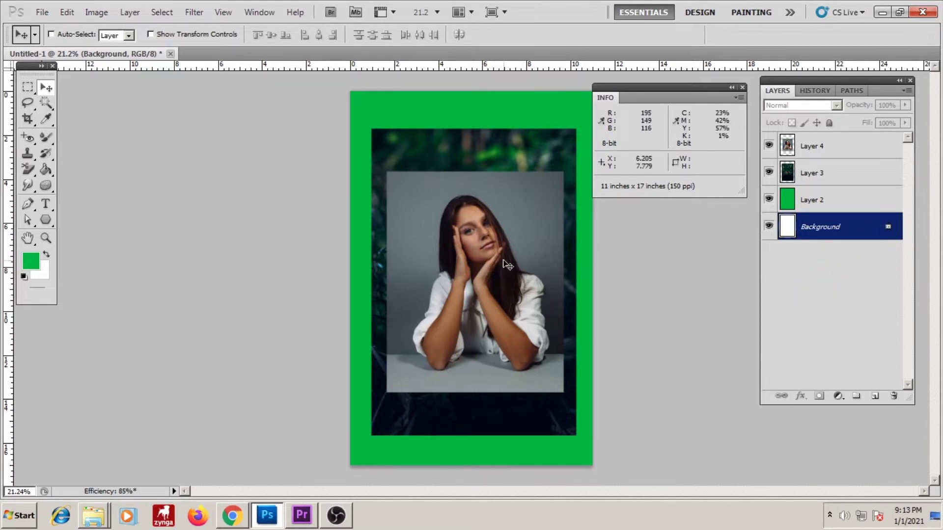
left_click(873, 204)
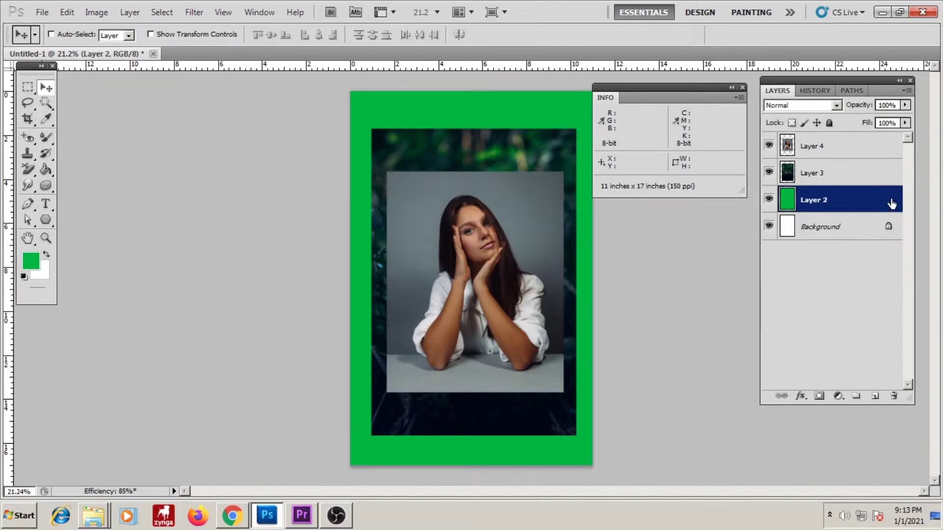
left_click(830, 123)
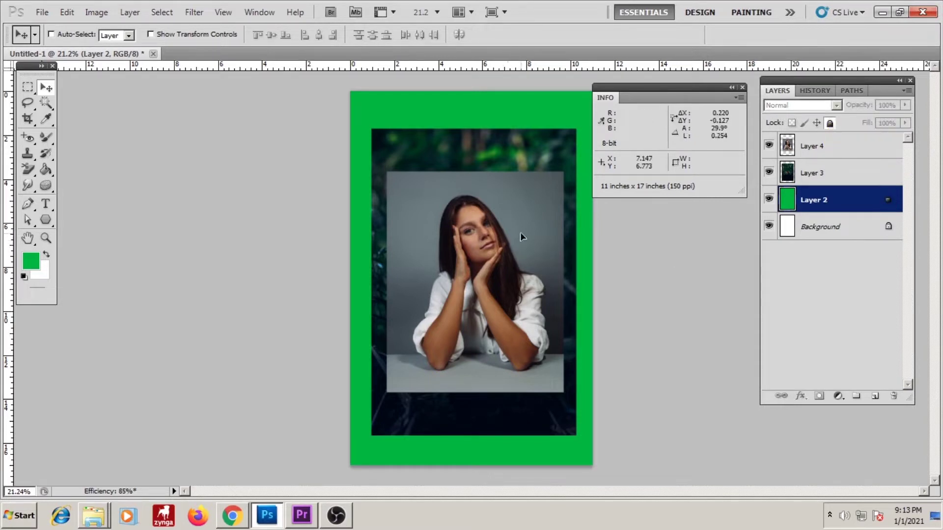
left_click(472, 238)
left_click(462, 201)
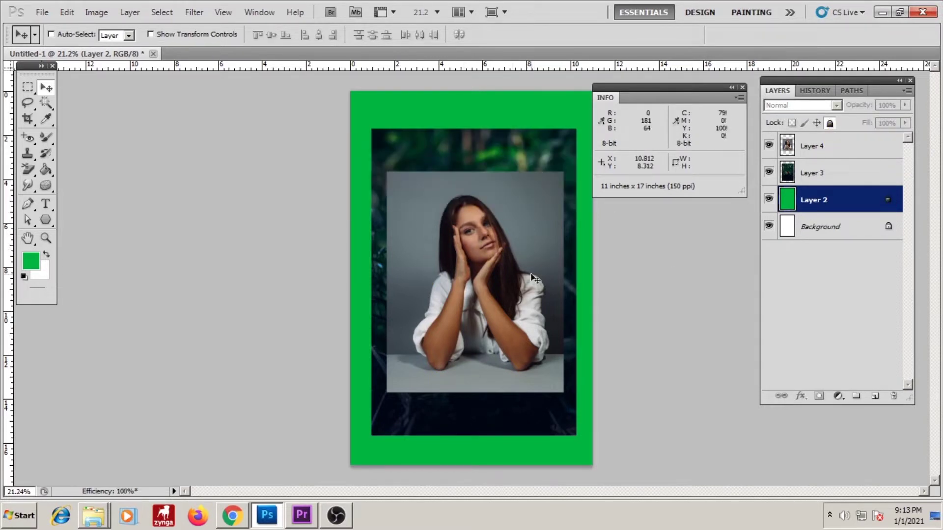
left_click(831, 123)
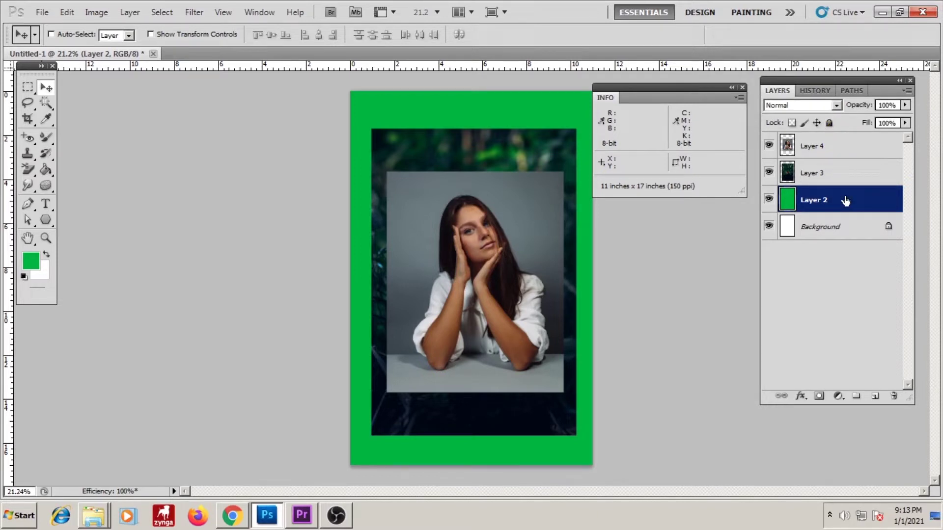
left_click(821, 178)
left_click(822, 153)
left_click(822, 172)
left_click(818, 196)
left_click(817, 174)
left_click(820, 147)
left_click(821, 175)
left_click(822, 208)
left_click(820, 178)
left_click(820, 155)
left_click(819, 177)
left_click(816, 197)
left_click(815, 172)
Try the foliage layer above the portrait, restore the order, and select Layer 3
left_click_drag(817, 177, 823, 149)
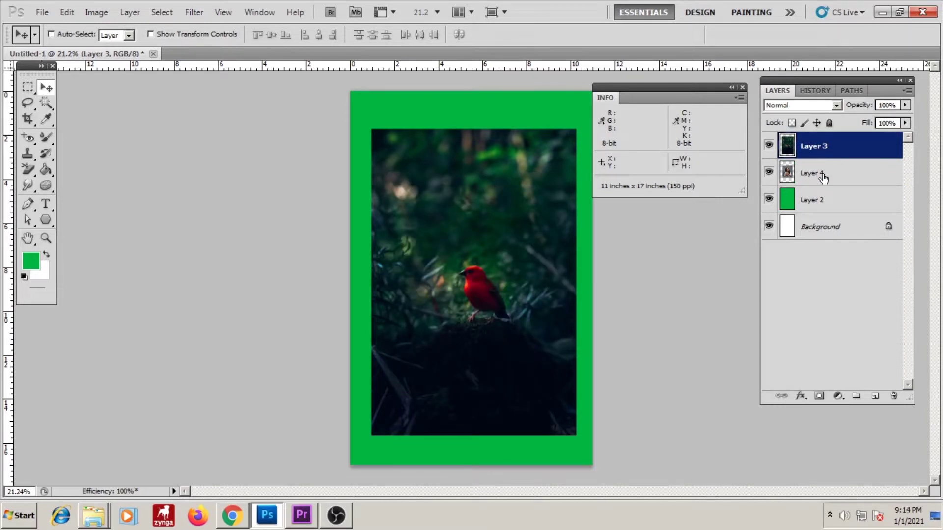
mouse_move(815, 173)
left_mouse_down()
mouse_move(826, 148)
mouse_move(827, 182)
left_mouse_up()
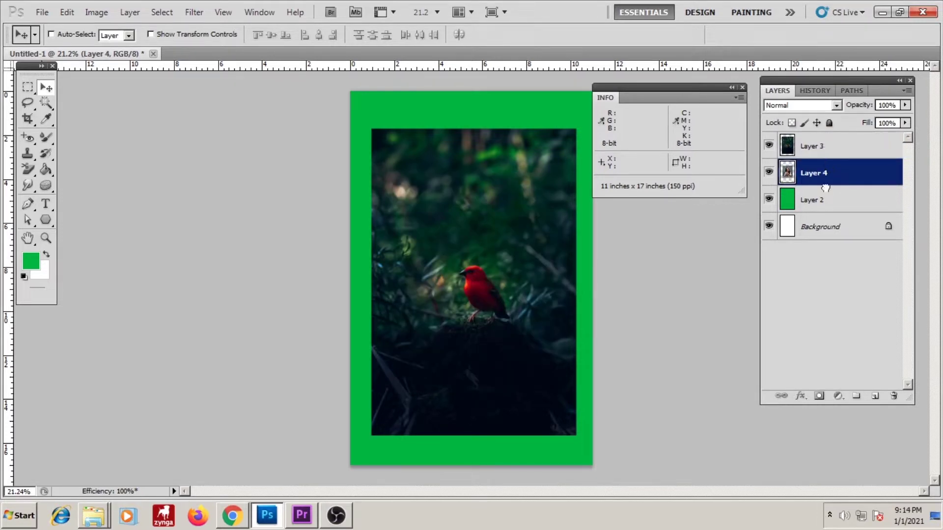
left_click(774, 147)
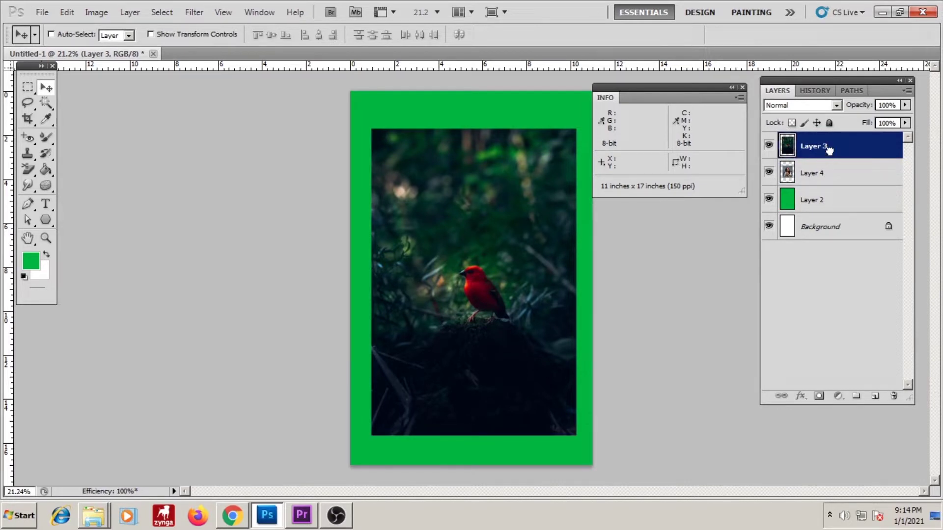
left_click(835, 174)
left_click(829, 202)
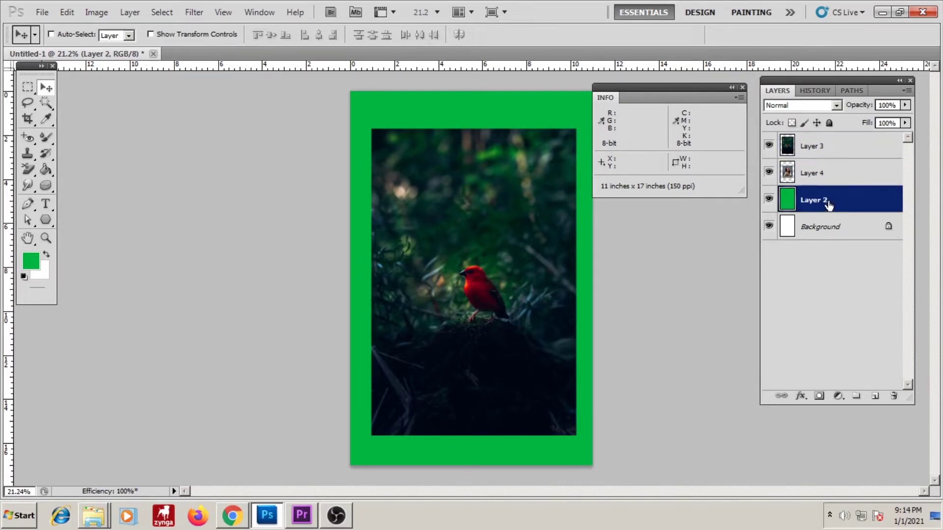
left_click(826, 173)
left_click(824, 156)
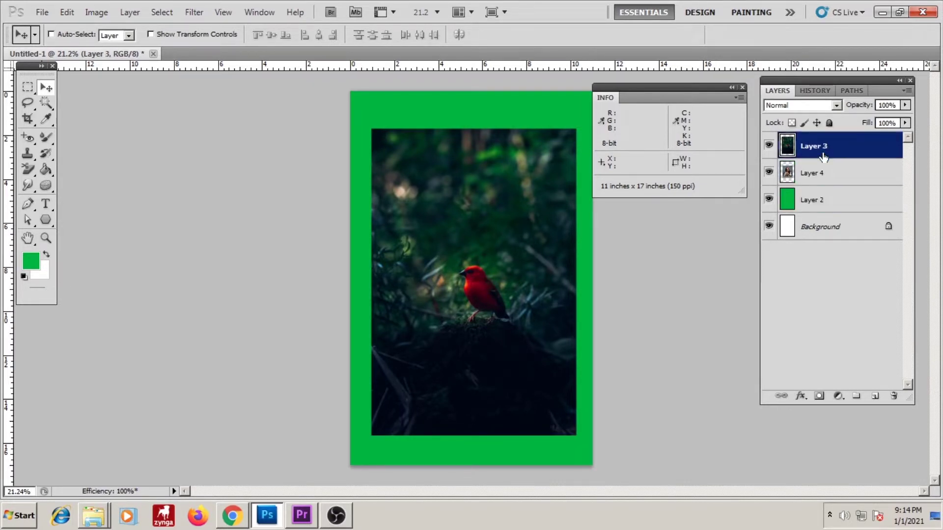
Leave Layer 3 at Normal blending and toggle its visibility to compare
left_click(838, 108)
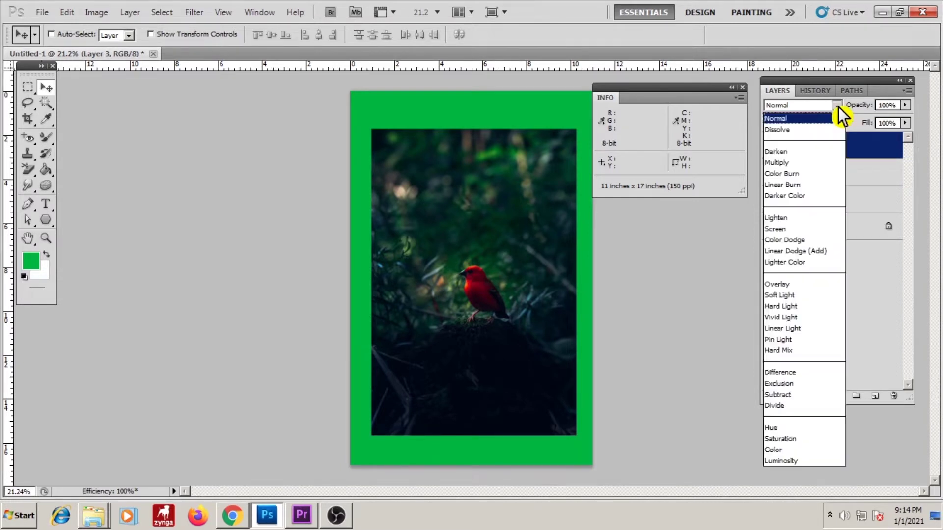
left_click(855, 151)
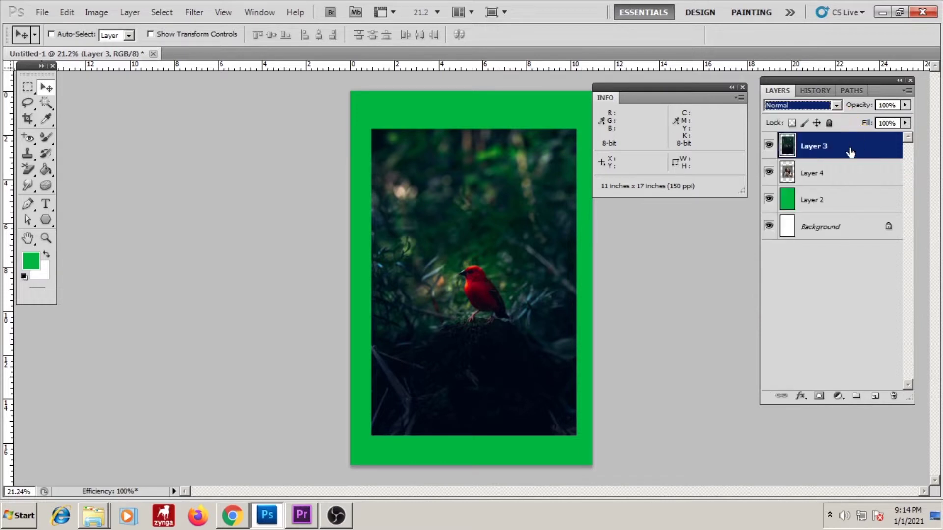
left_click(770, 146)
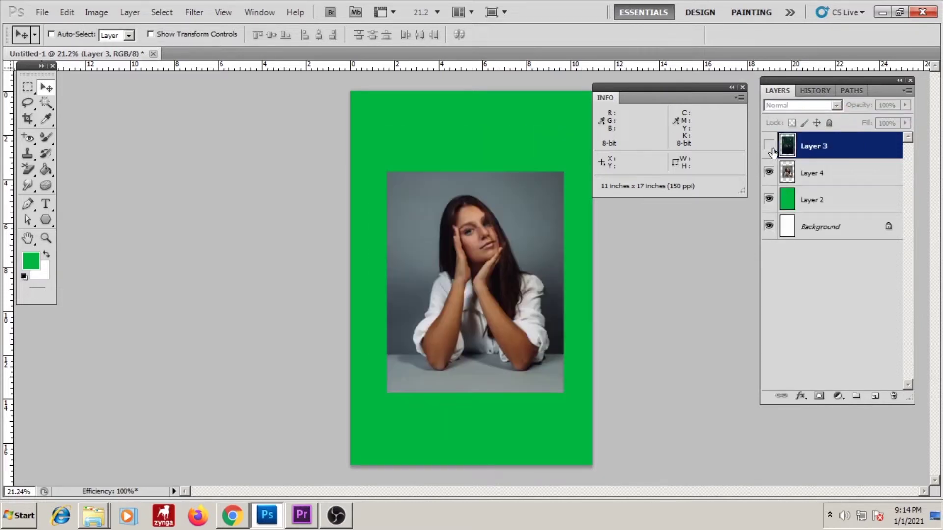
left_click(770, 147)
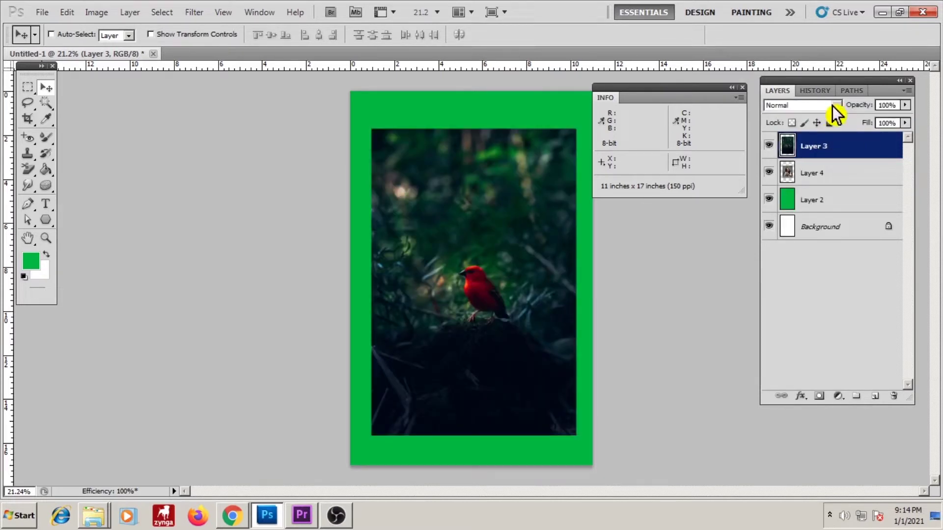
Preview Multiply, Color Burn, Color, Saturation and Hue blends on Layer 3
left_click(836, 106)
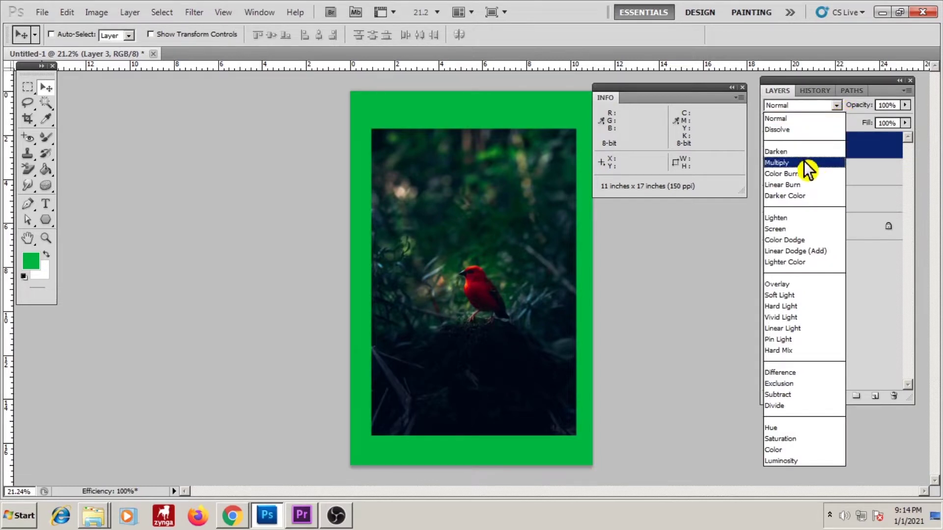
left_click(786, 163)
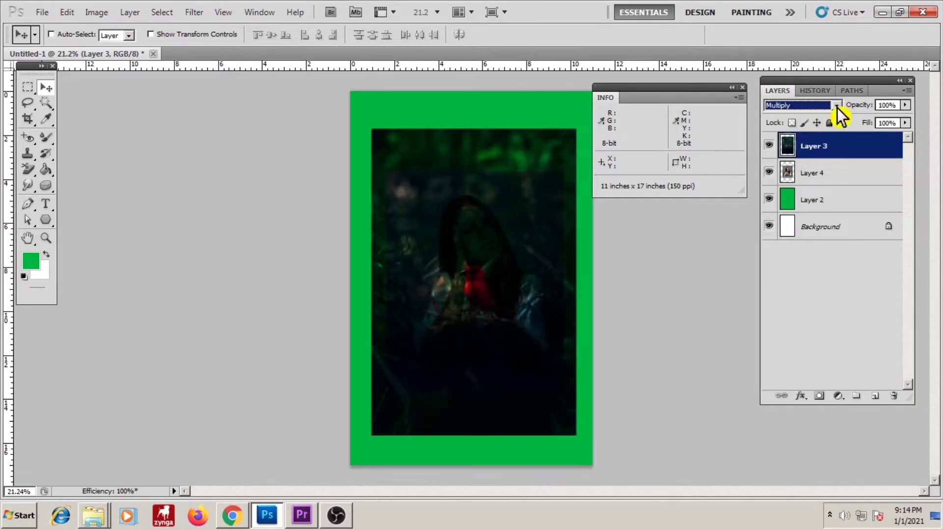
left_click(837, 106)
left_click(801, 170)
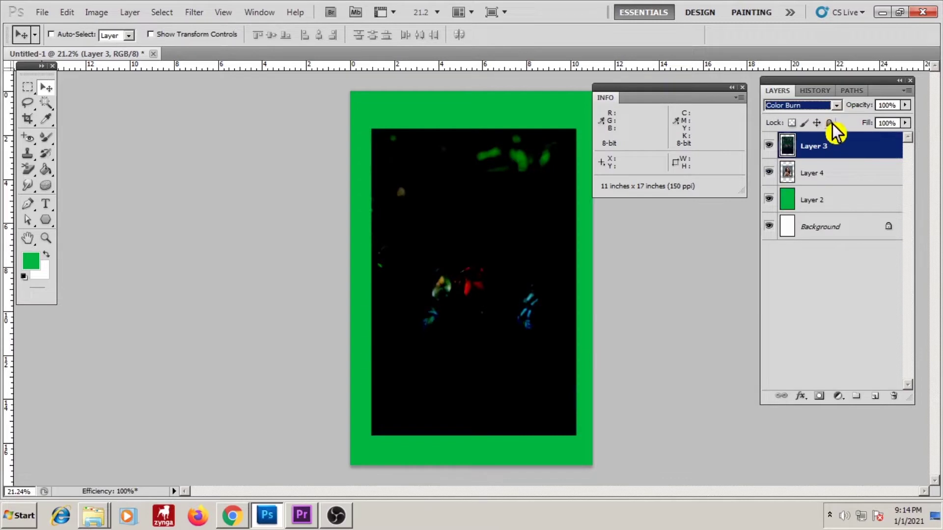
left_click(836, 106)
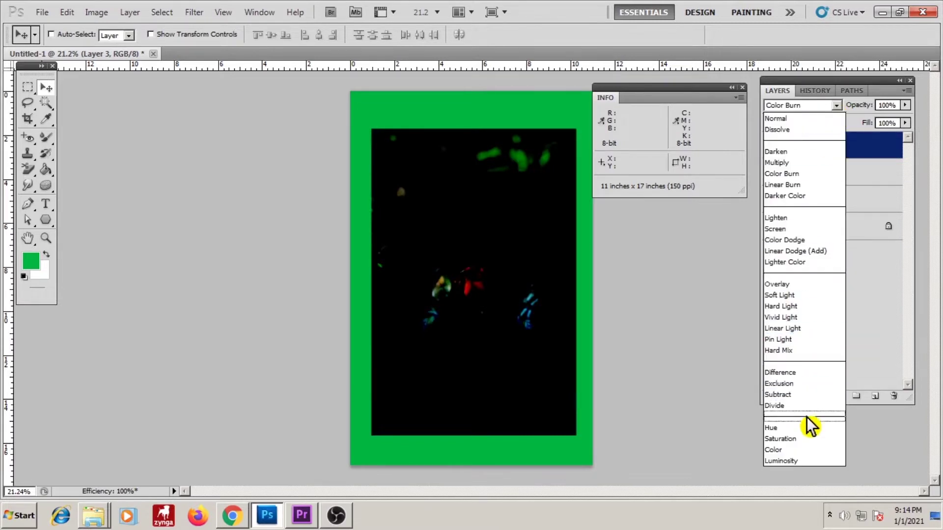
left_click(813, 450)
left_click(835, 105)
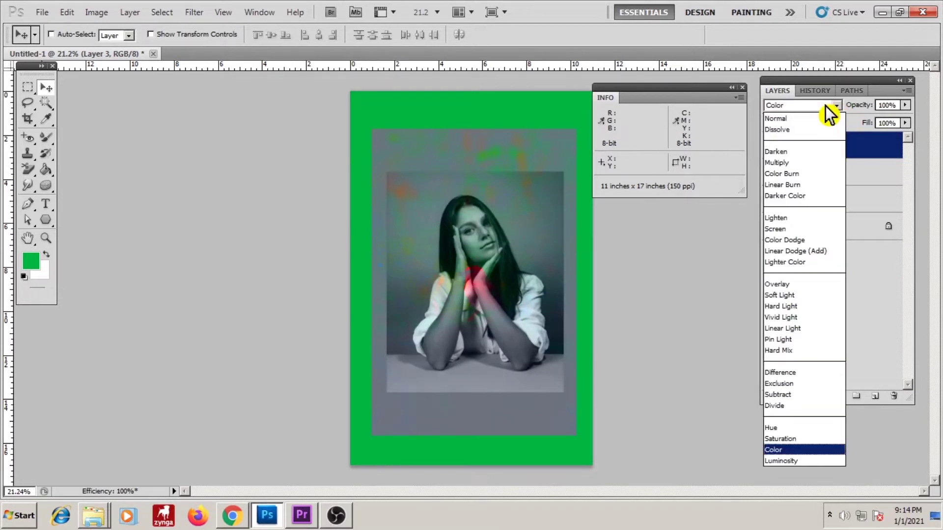
left_click(785, 435)
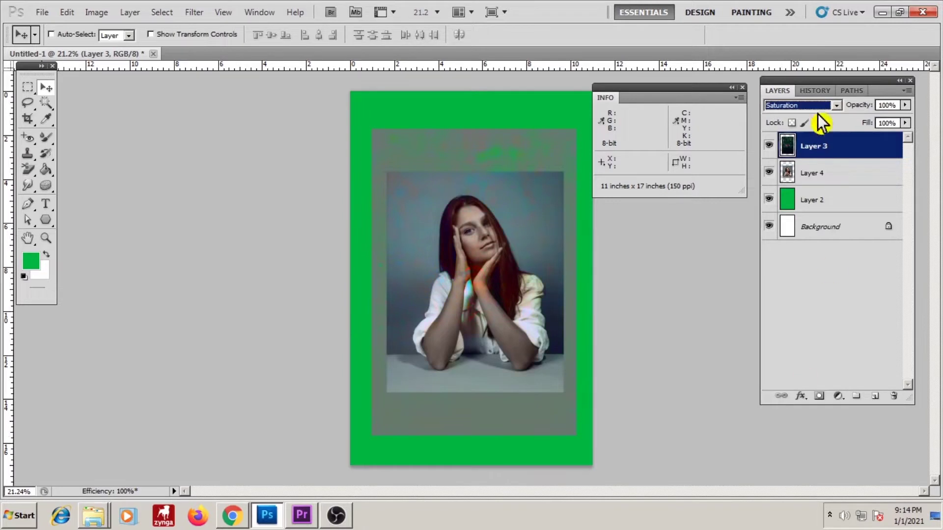
left_click(836, 106)
left_click(796, 429)
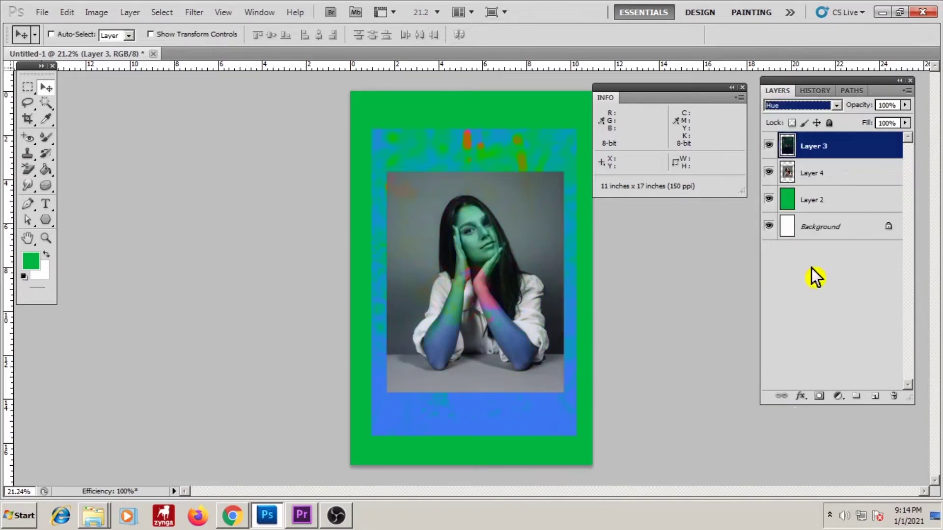
Apply Divide to Layer 3, then return it to Normal and reselect it
left_click(814, 105)
left_click(794, 406)
left_click(835, 106)
left_click(806, 118)
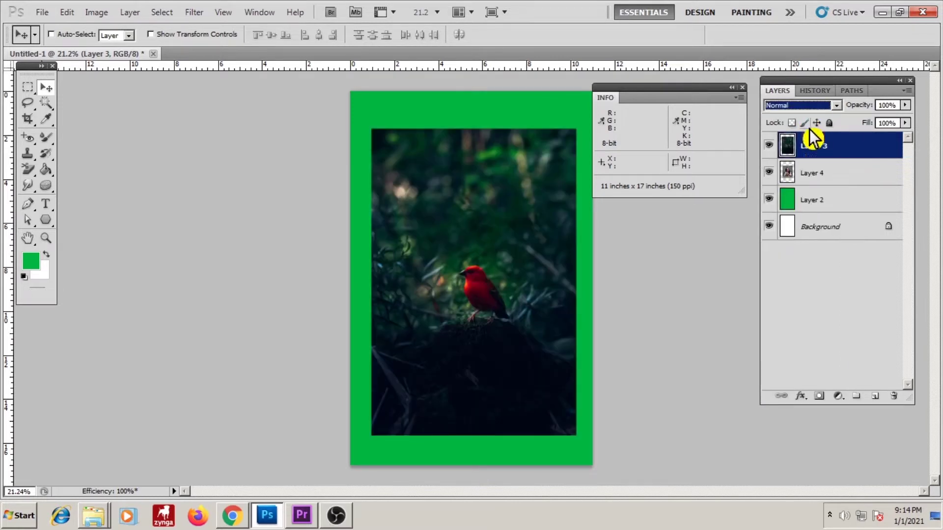
left_click(837, 167)
left_click(867, 148)
left_click(906, 105)
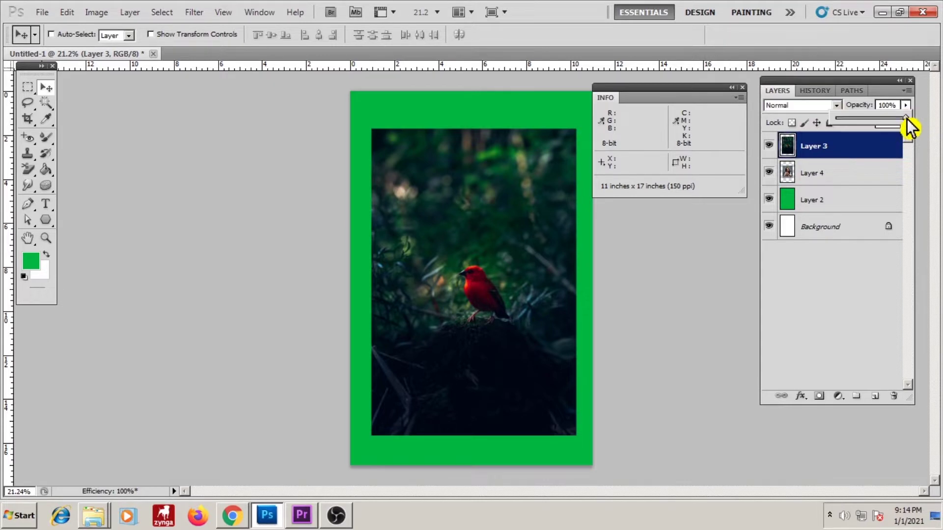
mouse_move(907, 118)
left_mouse_down()
mouse_move(847, 118)
mouse_move(886, 130)
left_mouse_up()
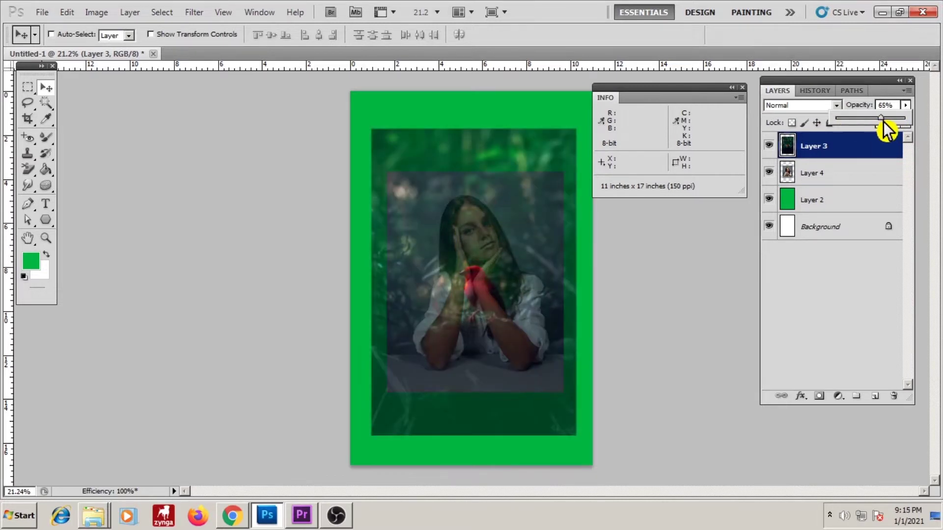
left_click_drag(886, 130, 911, 126)
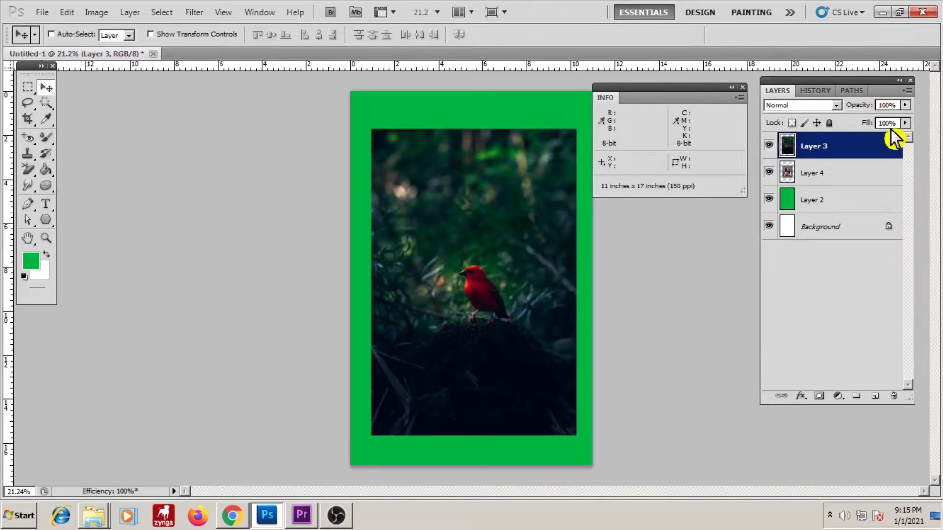
left_click(906, 123)
mouse_move(905, 136)
left_mouse_down()
mouse_move(889, 136)
mouse_move(908, 136)
left_mouse_up()
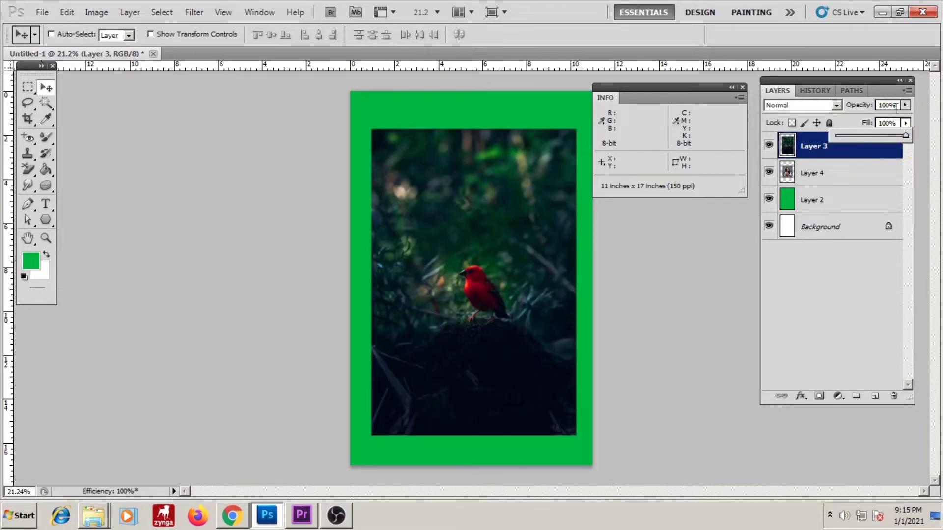
left_click(871, 278)
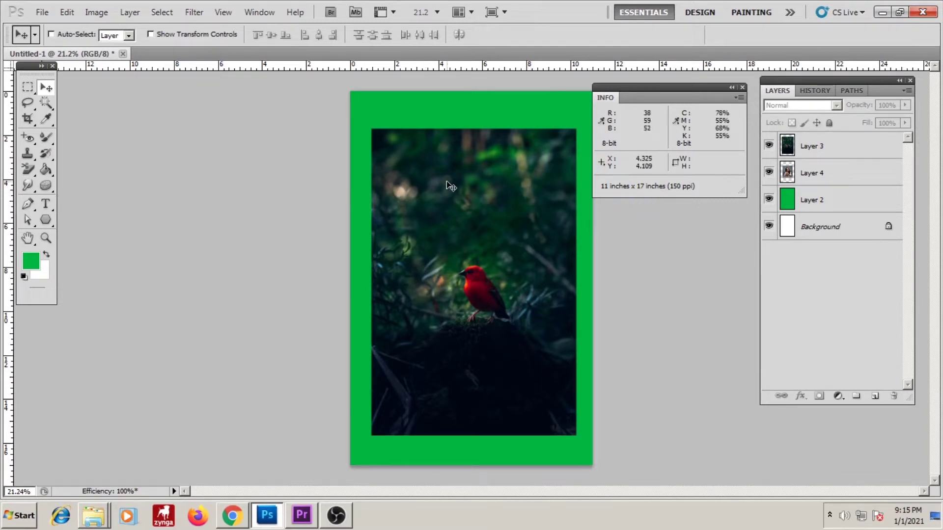
key("t")
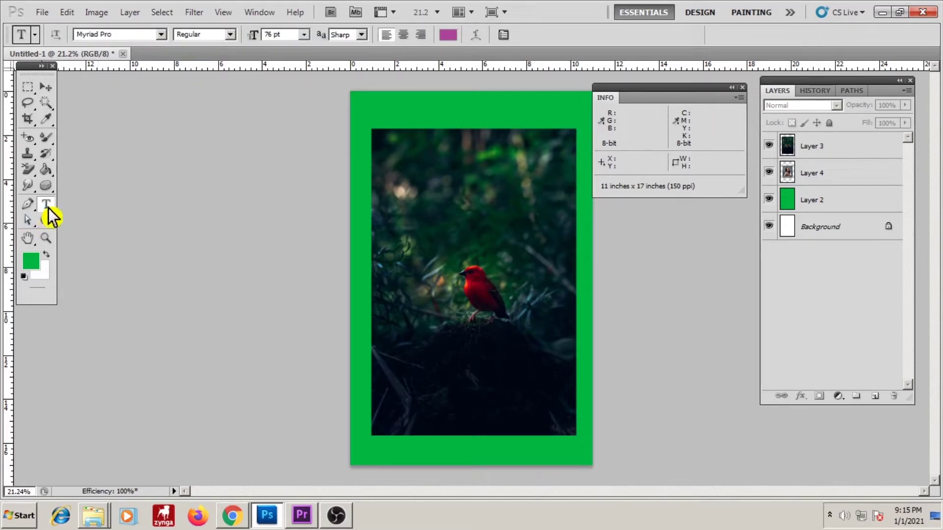
Type ARTEC near the photo's top, scale it to about 248%, and reopen it for editing
left_click(427, 171)
type("ARTEC")
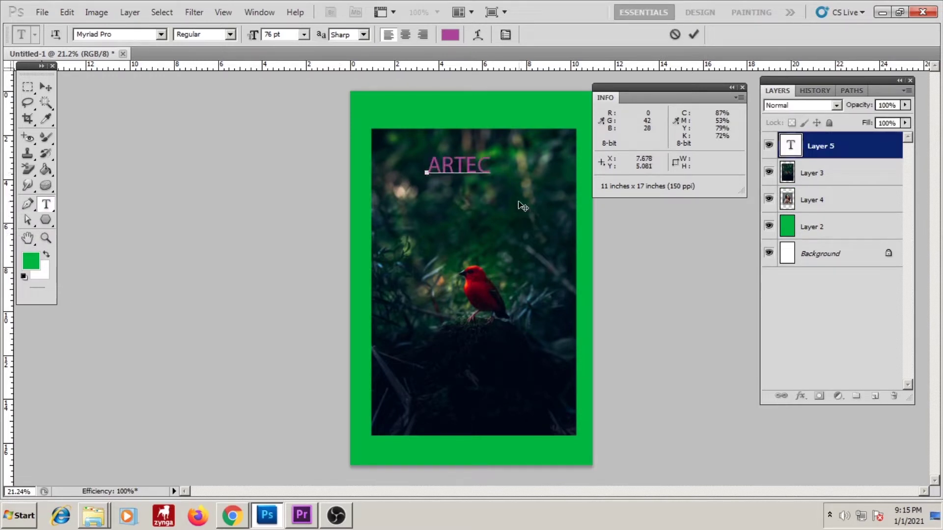
left_click(46, 88)
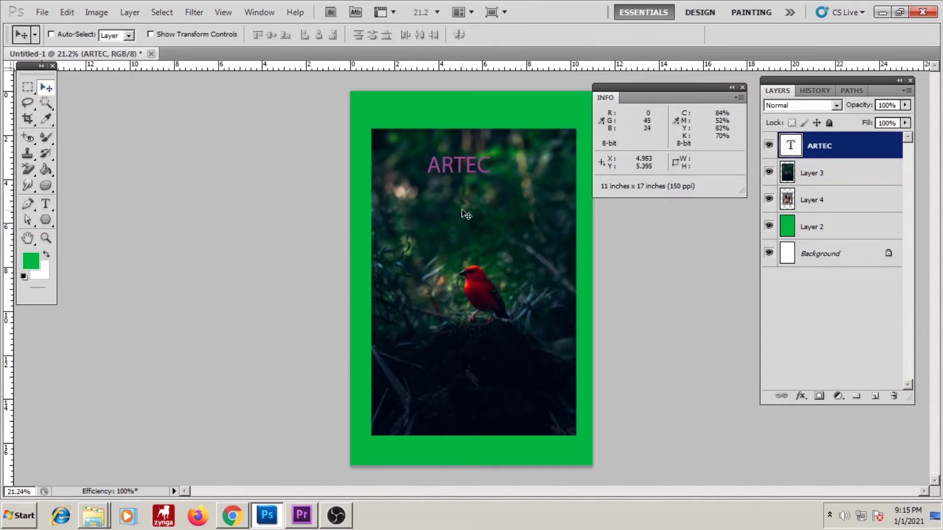
key("ctrl+t")
left_click_drag(491, 176, 551, 224)
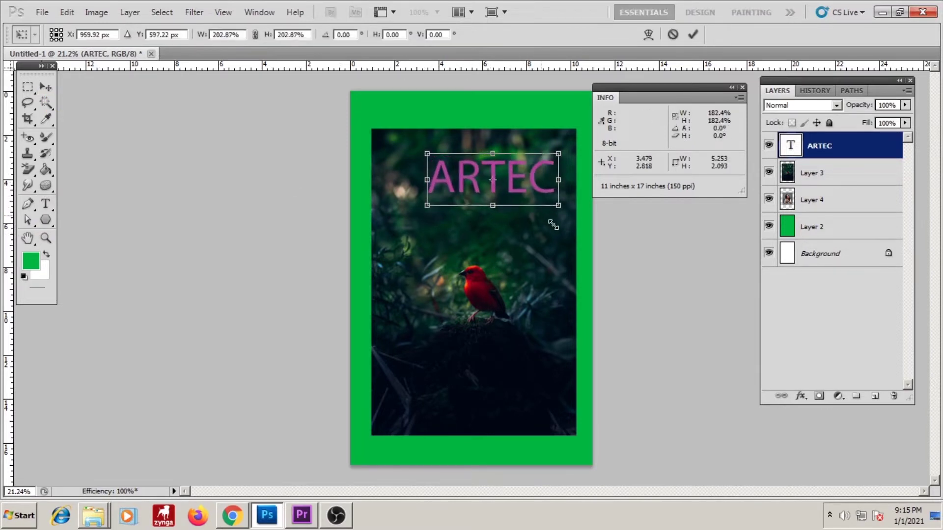
left_click_drag(427, 204, 414, 217)
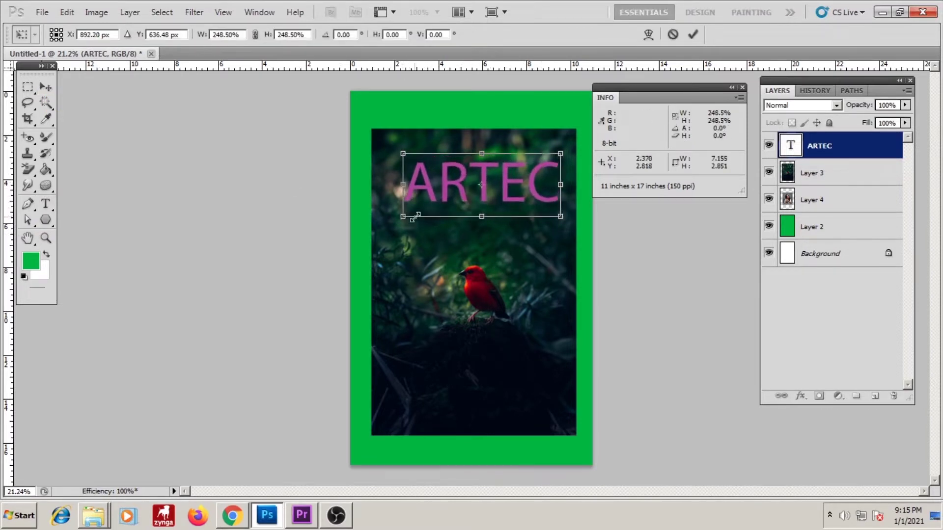
double_click(536, 193)
key("t")
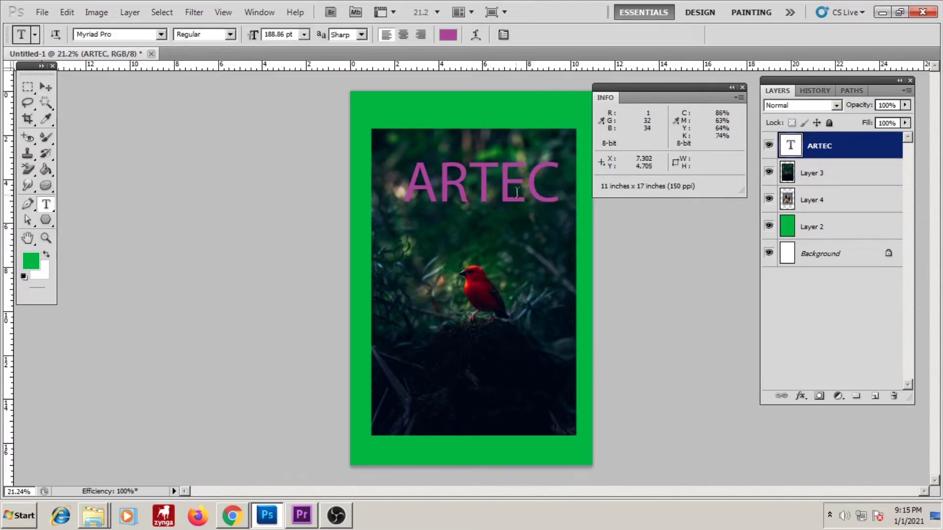
double_click(790, 147)
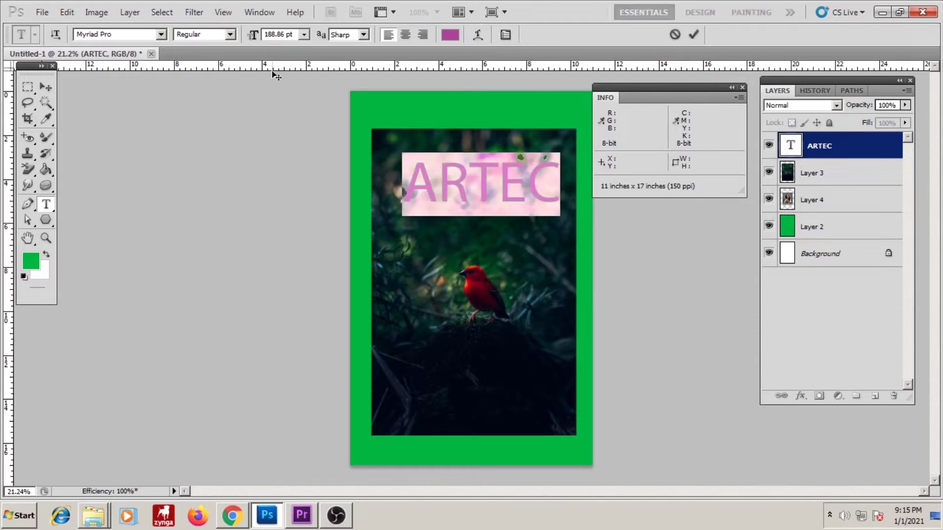
Set ARTEC in the Stencil font after trying Showcard Gothic
left_click(162, 34)
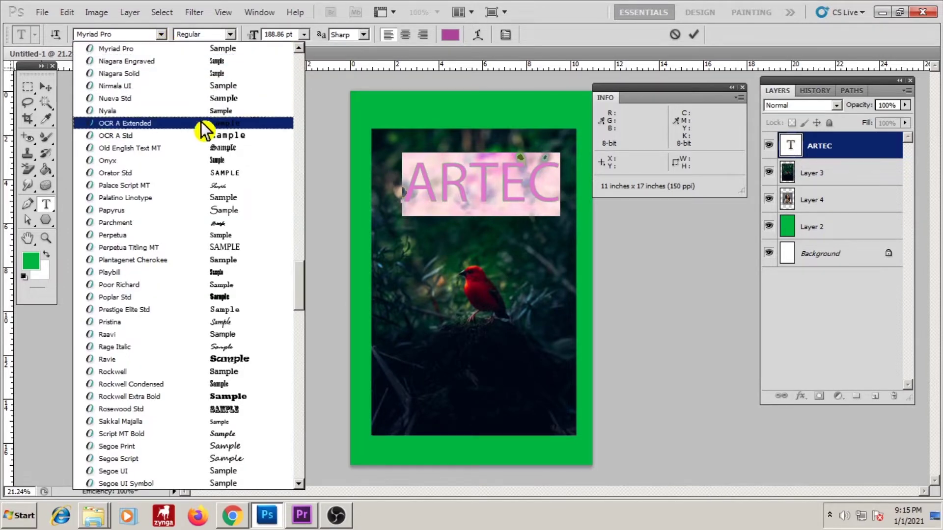
scroll(259, 304, "down", 2)
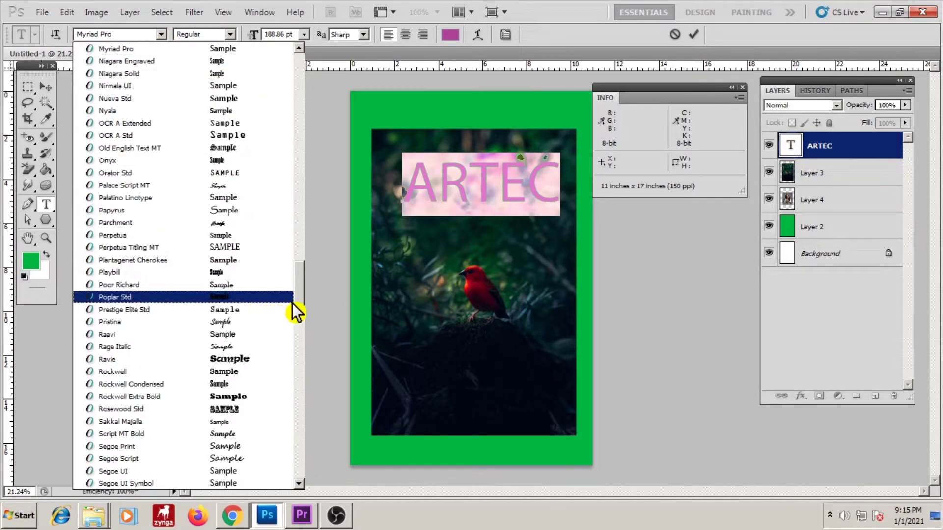
scroll(295, 327, "down", 3)
left_click(246, 335)
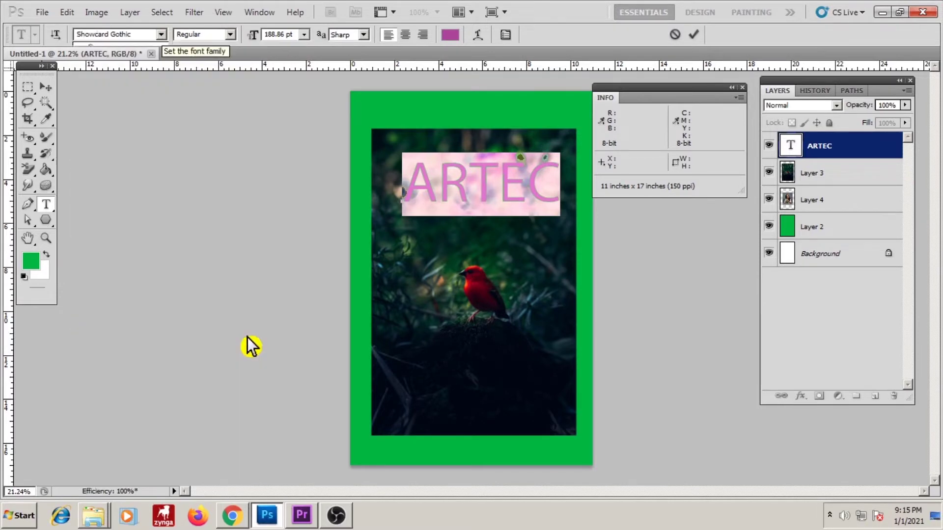
left_click(161, 33)
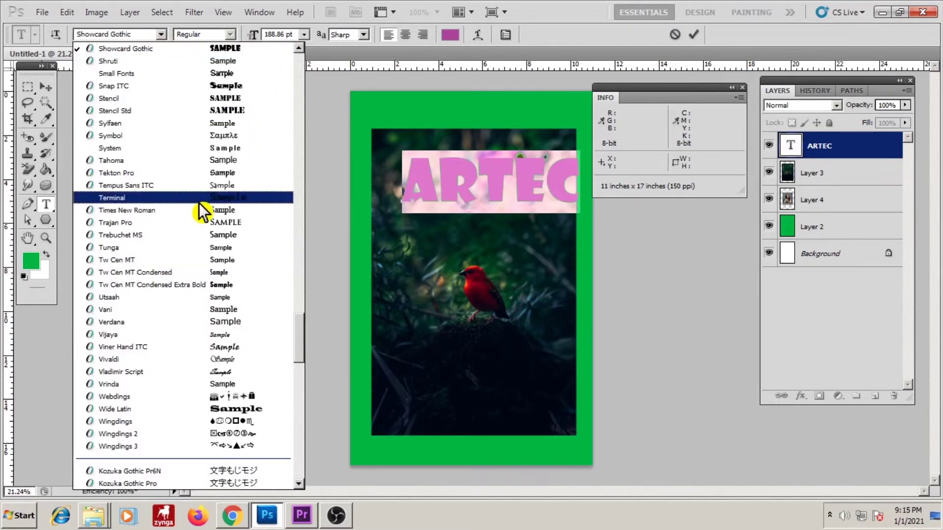
key("Up")
key("Up")
key("Up")
key("Up")
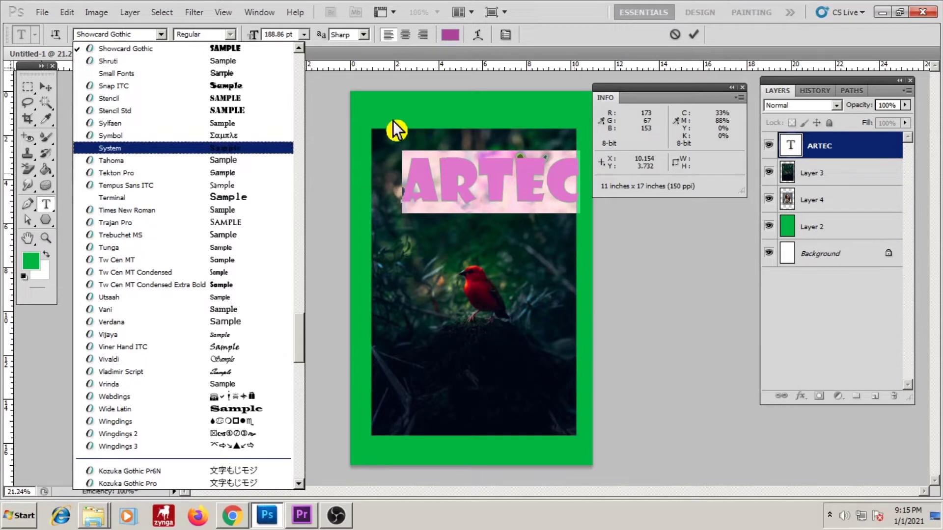
left_click(215, 100)
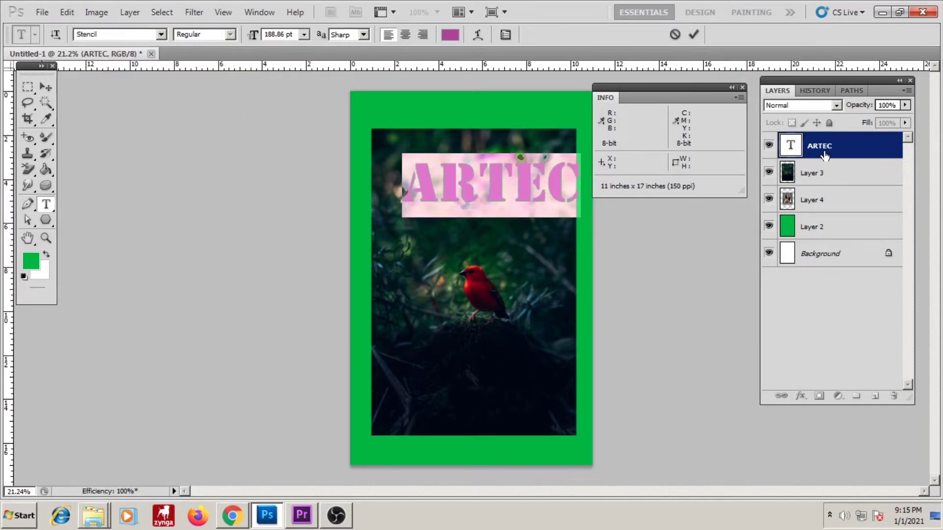
left_click(29, 87)
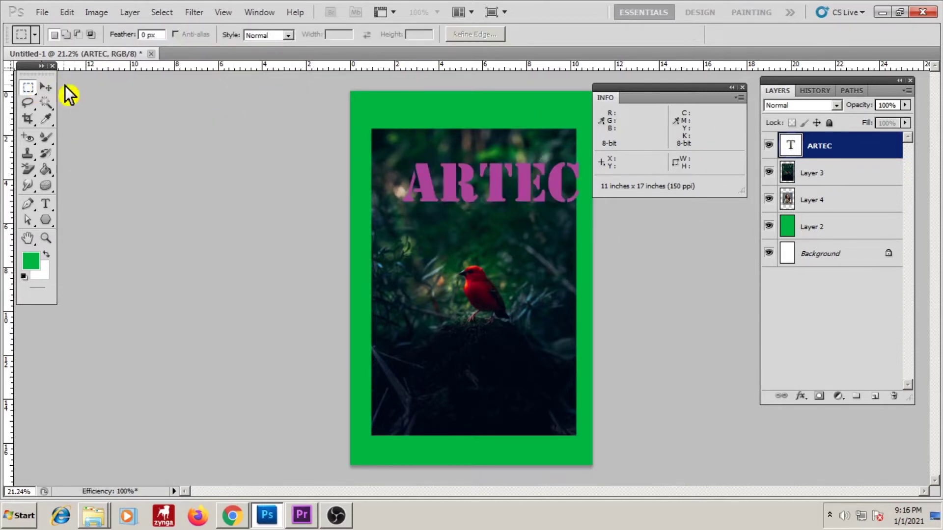
Move ARTEC left and up to fit the photo, then reselect the font name
left_click(46, 87)
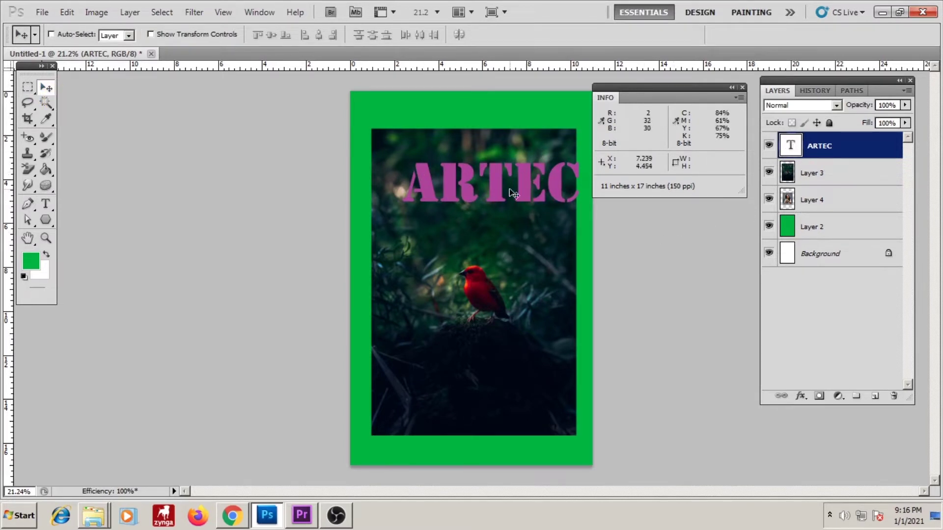
left_click_drag(528, 193, 512, 184)
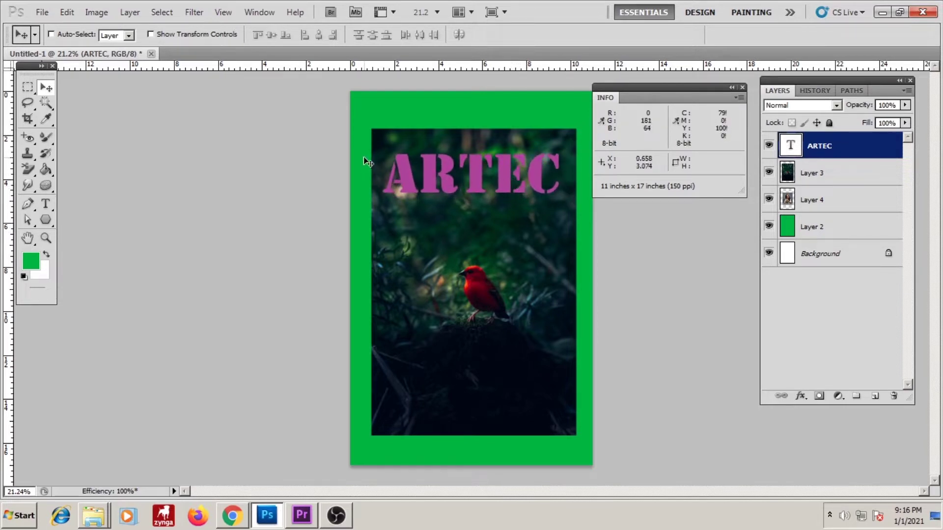
key("t")
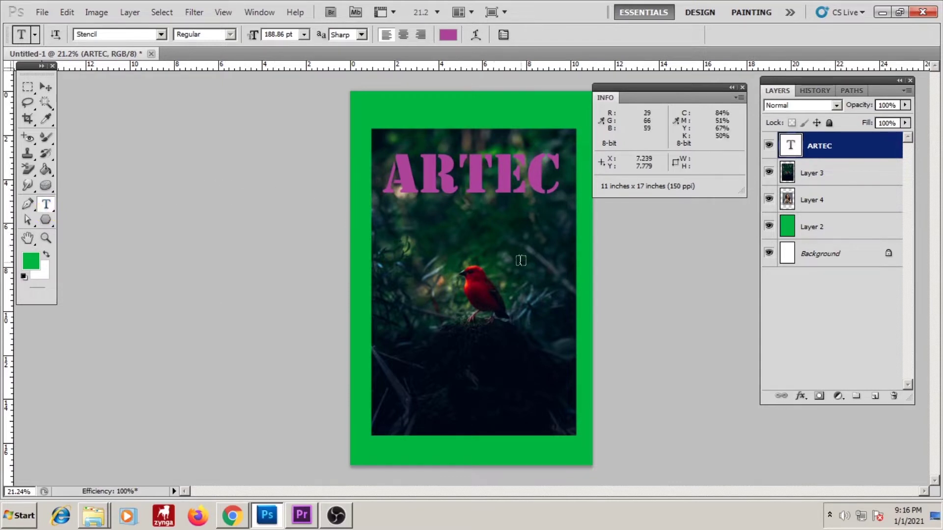
left_click(151, 34)
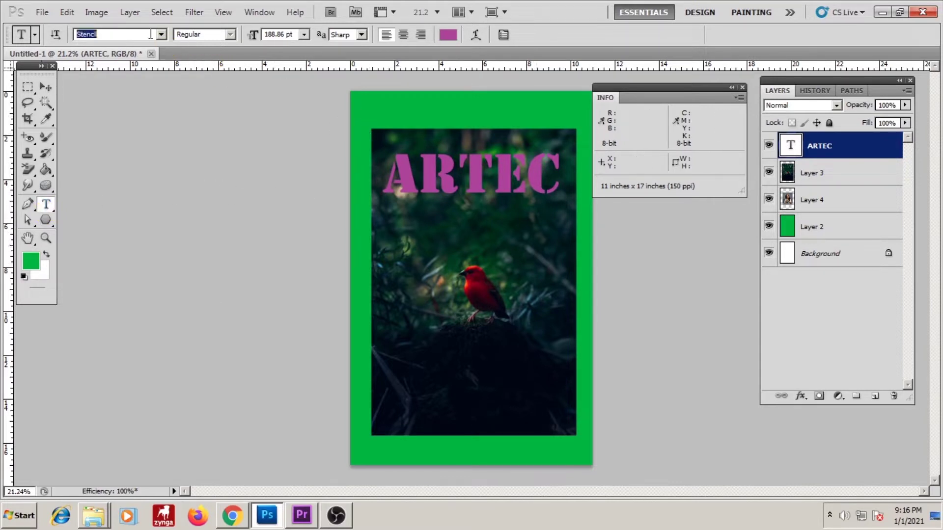
Preview ARTEC in several fonts, including Times New Roman
left_click(167, 33)
key("Down")
key("Down")
key("Down")
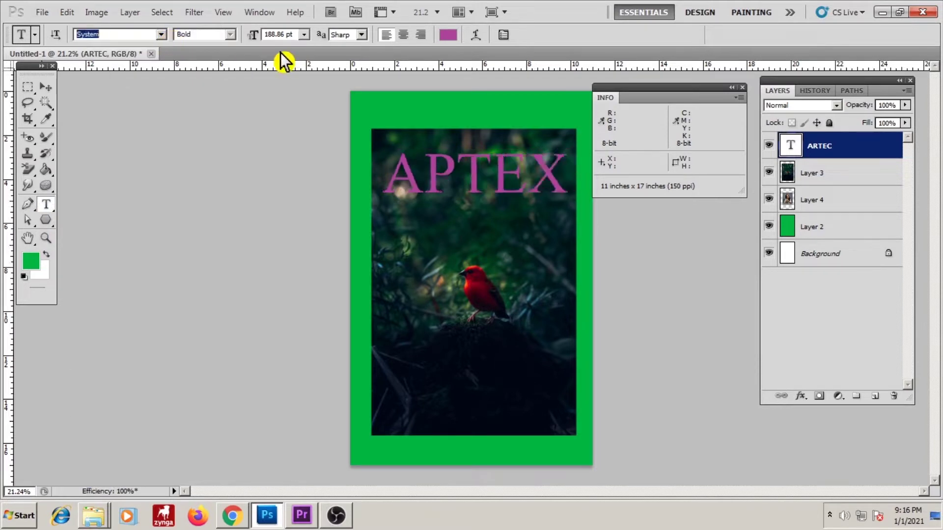
key("Down")
key("Down")
key("Down")
key("Down")
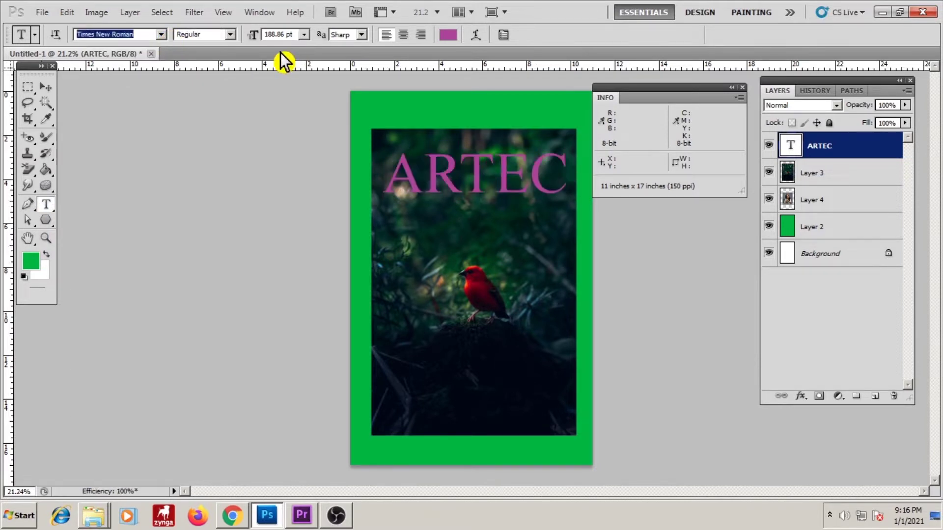
key("Down")
key("Down")
key("Down")
key("Down")
key("Down")
key("Down")
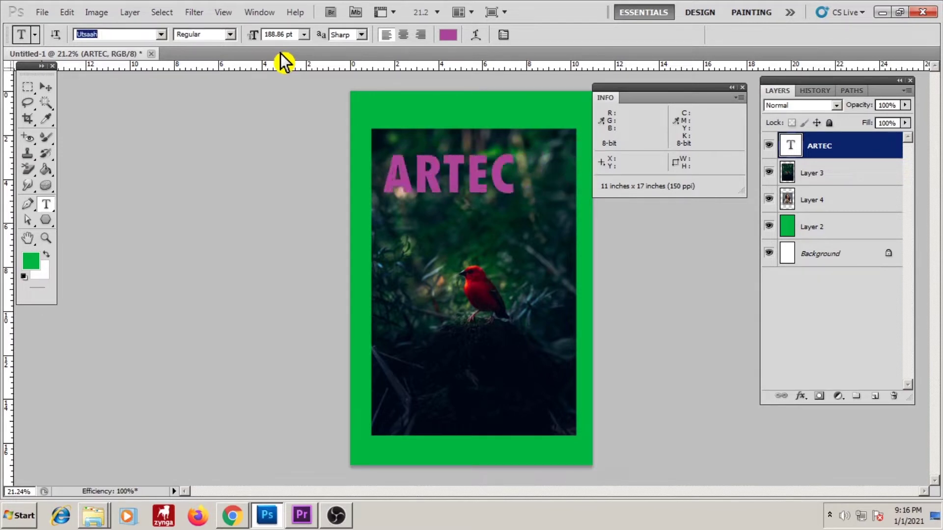
key("Down")
key("Down")
key("Down")
key("Down")
key("Down")
key("Down")
key("Down")
key("Down")
key("Down")
key("Down")
key("Down")
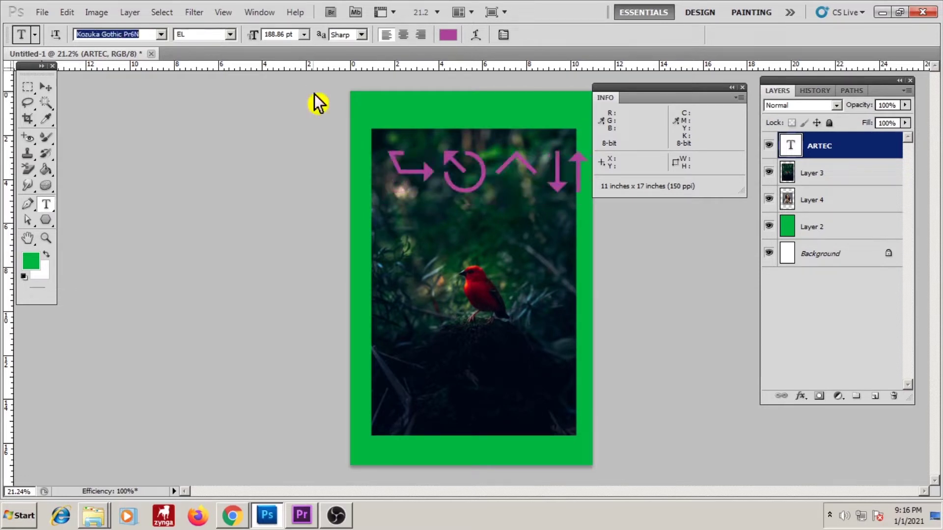
key("Down")
Try Gill Sans Ultra Bold Condensed, then set ARTEC in Impact and commit
left_click(162, 34)
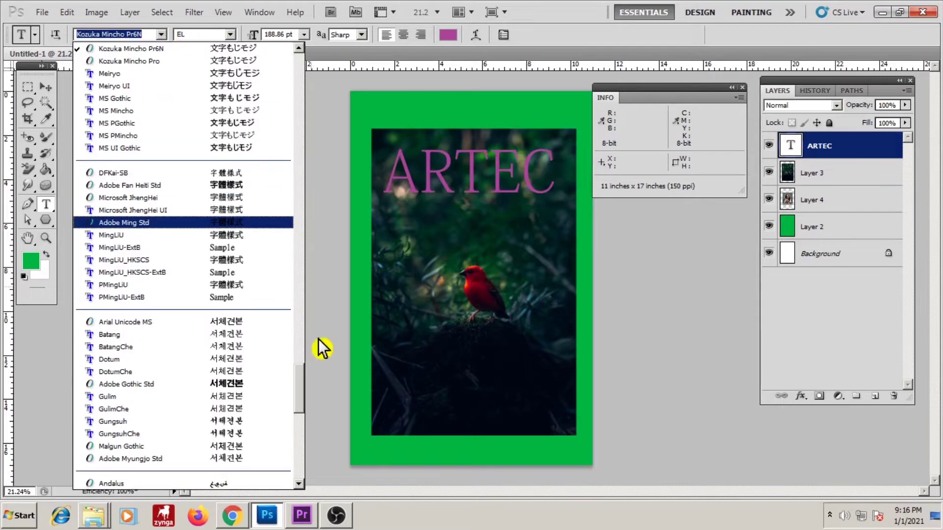
left_click_drag(305, 396, 296, 190)
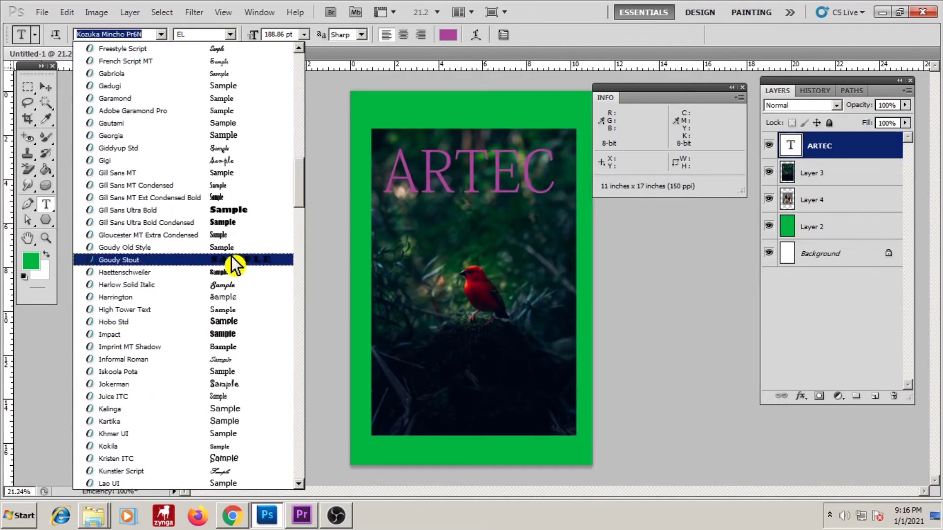
left_click(232, 223)
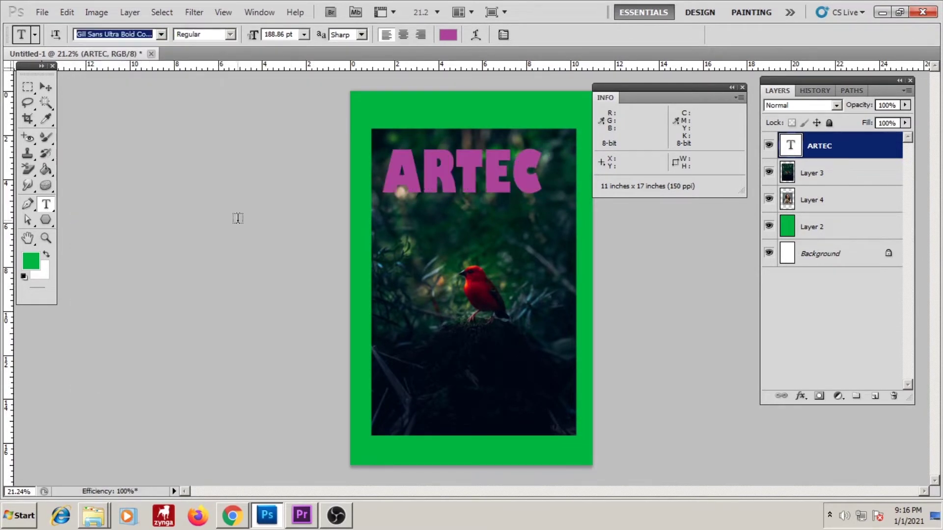
left_click(162, 34)
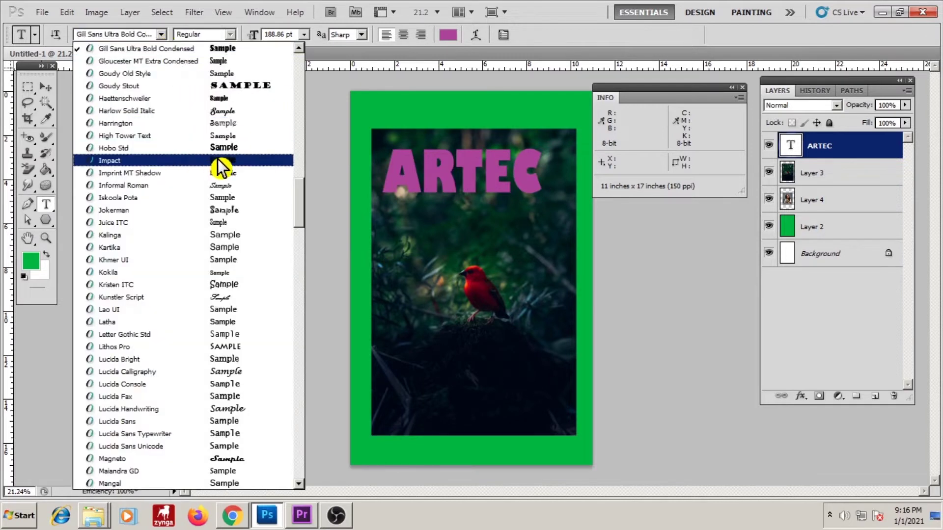
left_click(220, 156)
left_click(35, 96)
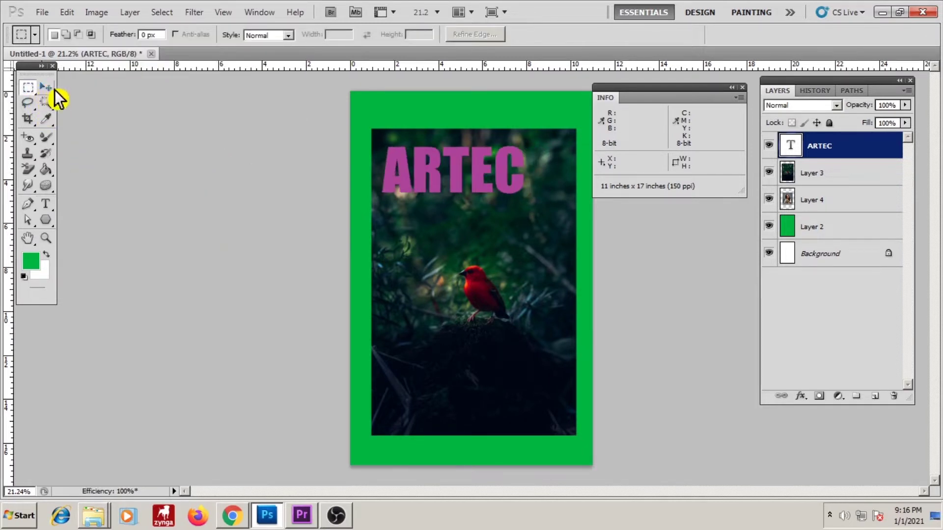
Nudge ARTEC slightly right and add a Stroke layer style to it
left_click(47, 88)
left_click_drag(440, 169, 454, 167)
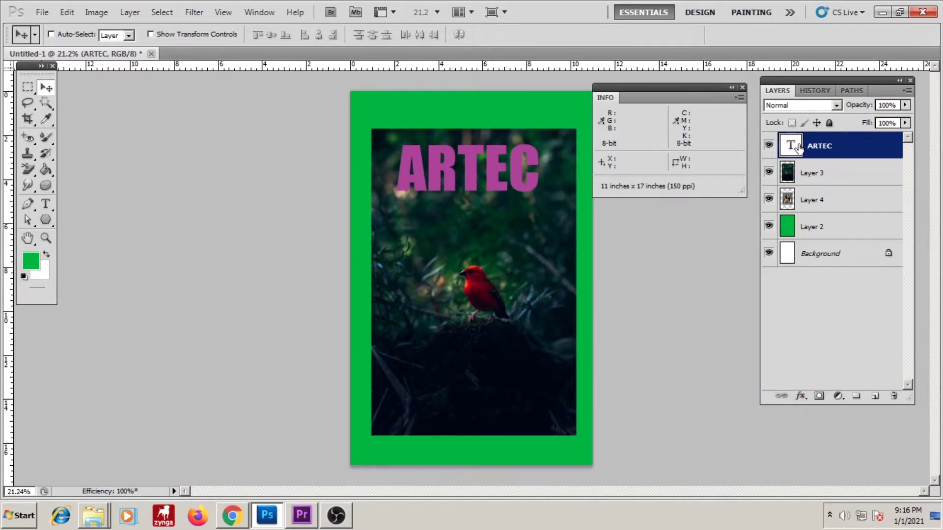
left_click(801, 397)
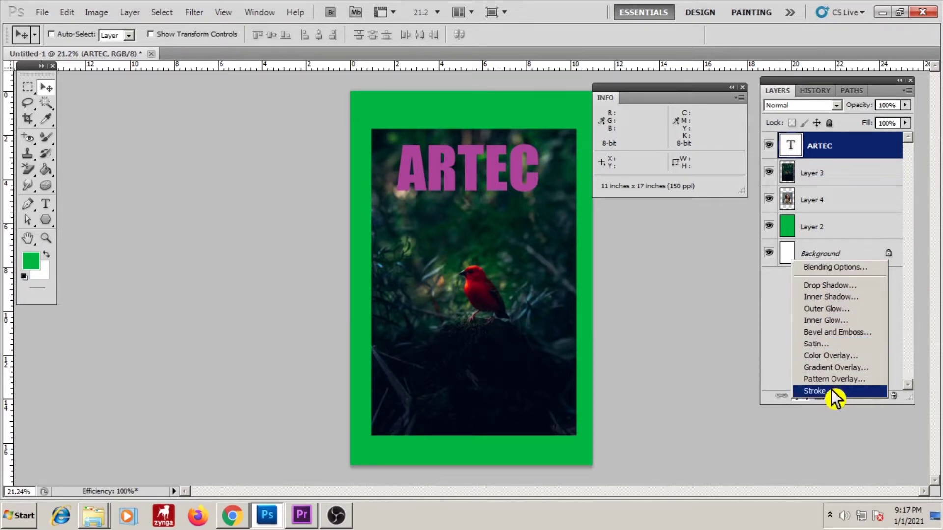
left_click(815, 391)
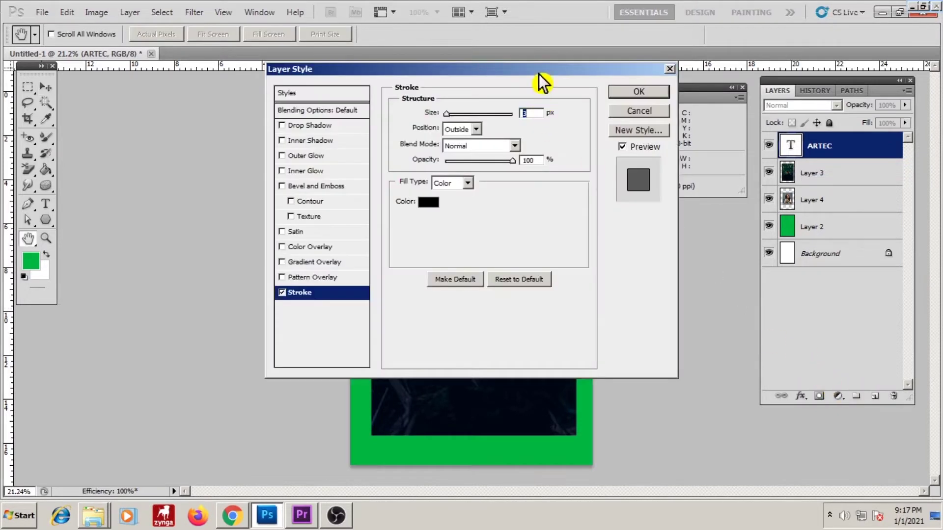
Make the ARTEC stroke white and try different stroke sizes and positions
mouse_move(541, 73)
left_mouse_down()
mouse_move(284, 94)
mouse_move(252, 112)
mouse_move(204, 107)
left_mouse_up()
left_click(140, 230)
left_click(508, 96)
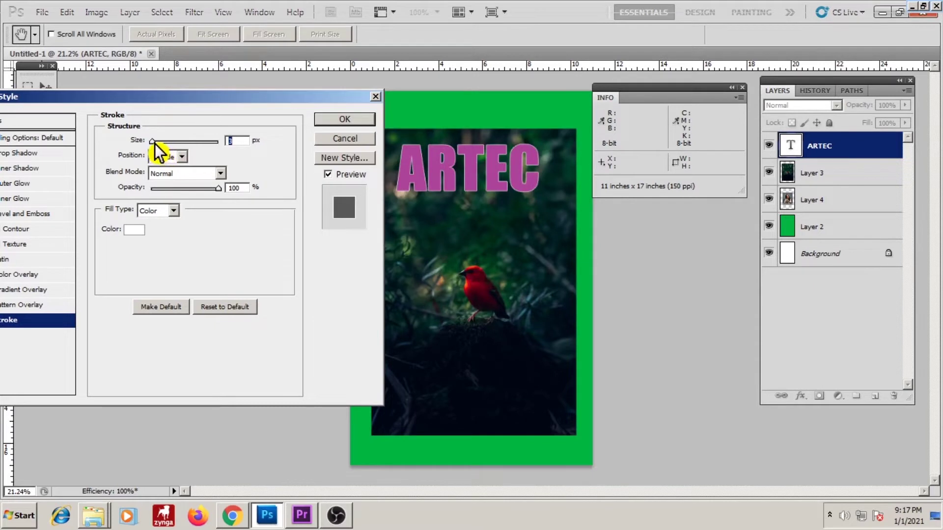
left_click_drag(153, 142, 159, 142)
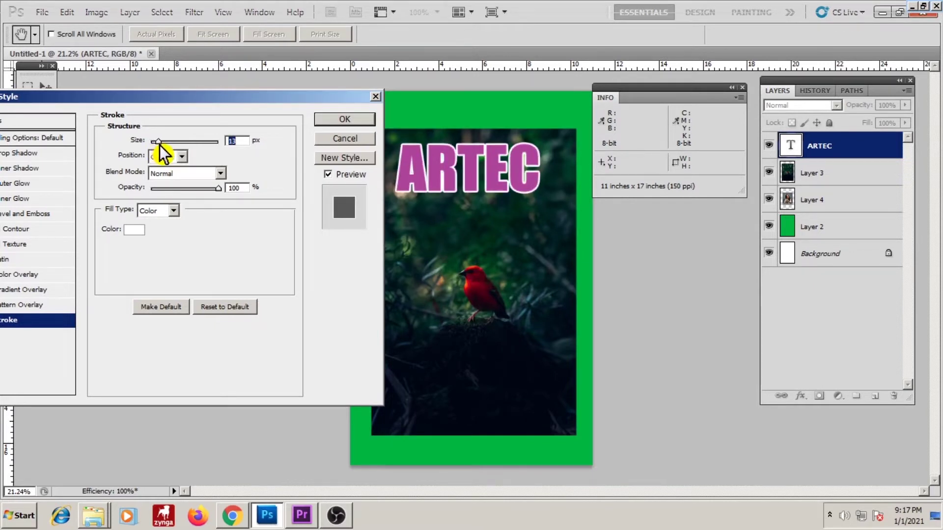
left_click_drag(159, 142, 156, 143)
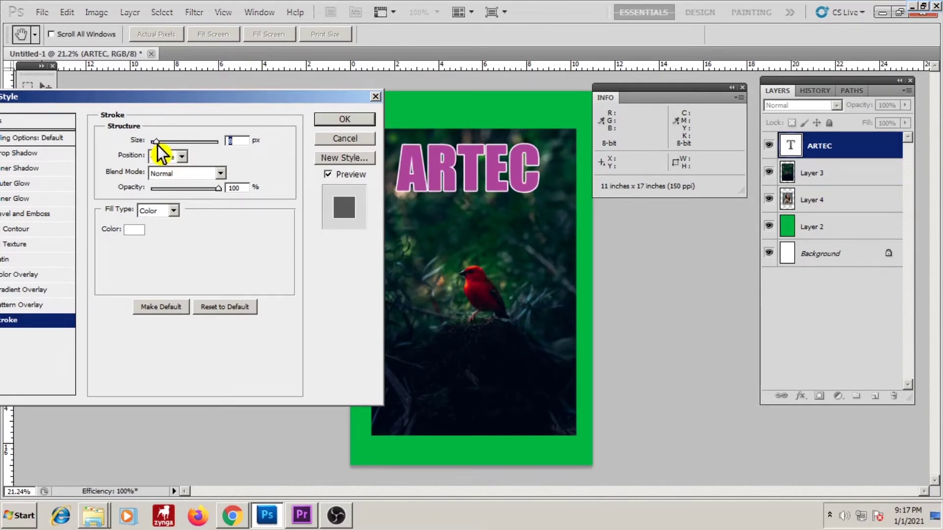
left_click(182, 156)
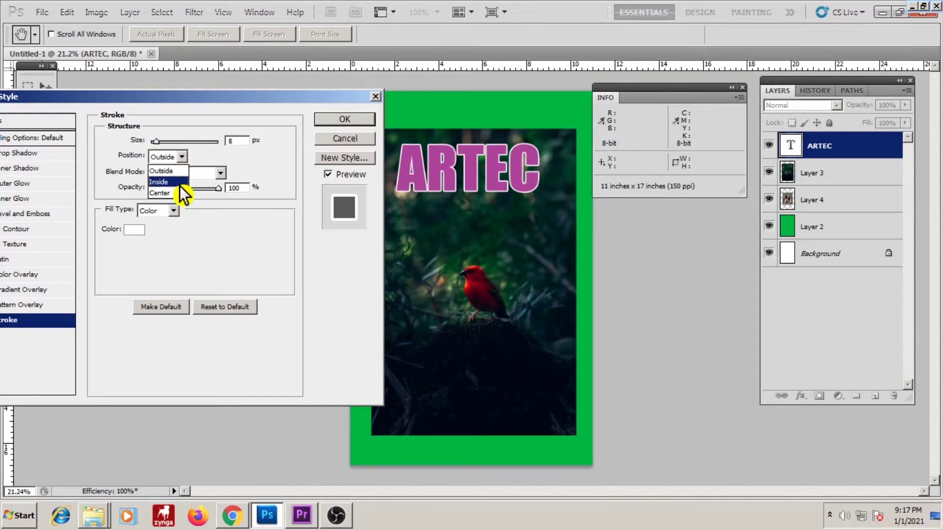
left_click(180, 182)
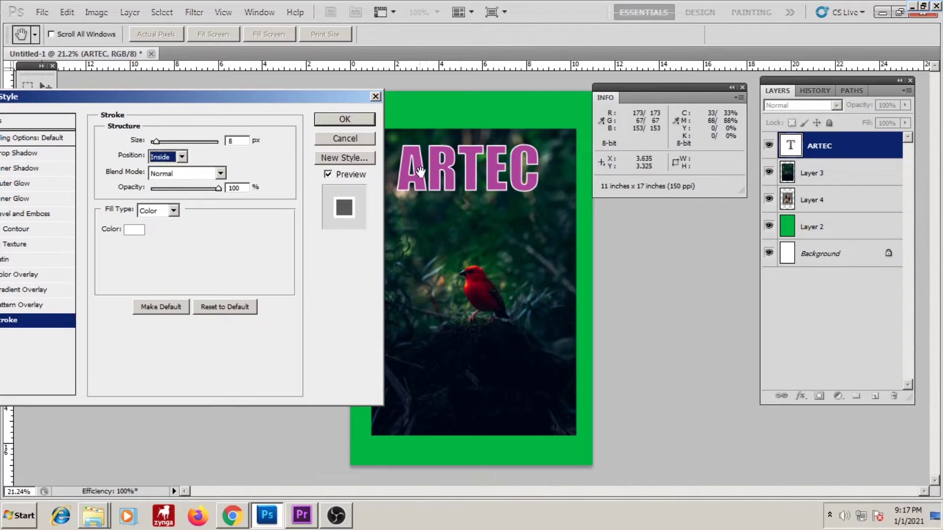
left_click(183, 157)
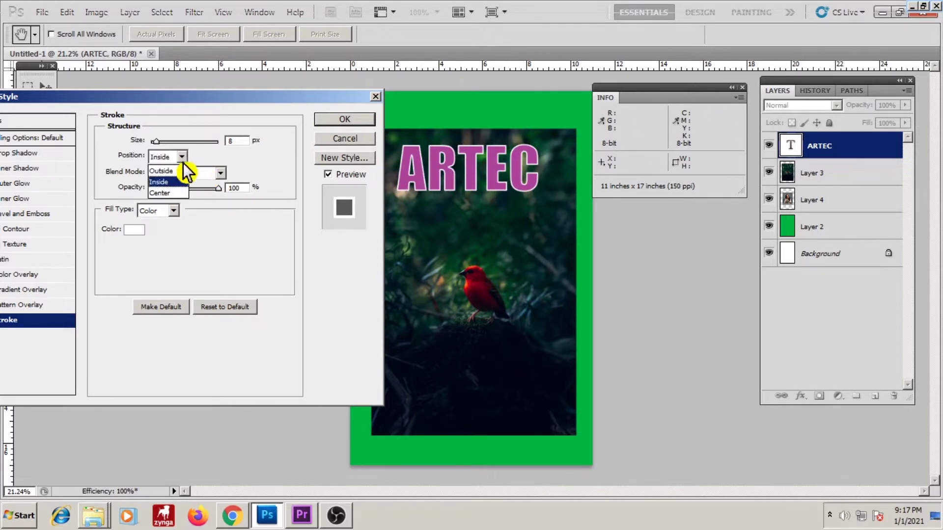
left_click(178, 193)
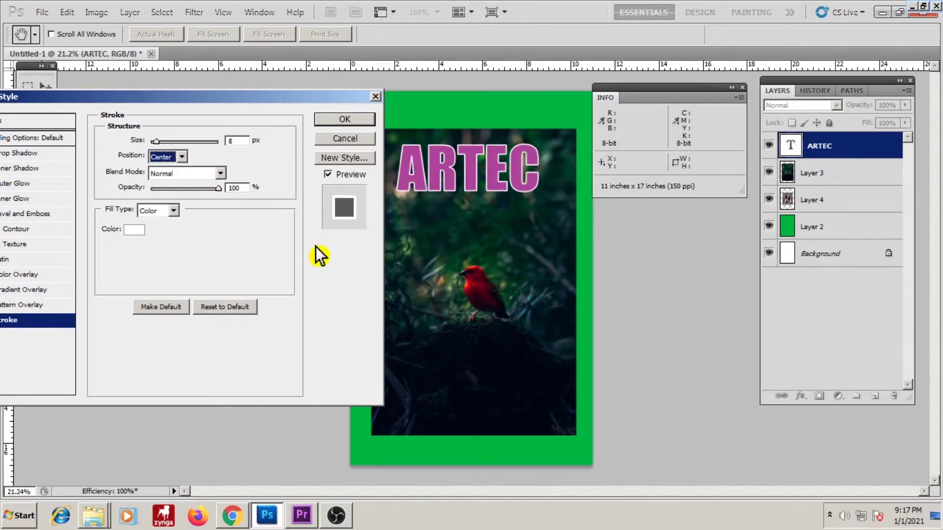
key("shift+Tab")
Try Screen, Divide and Linear Burn stroke blends, then return to Normal
left_click(221, 173)
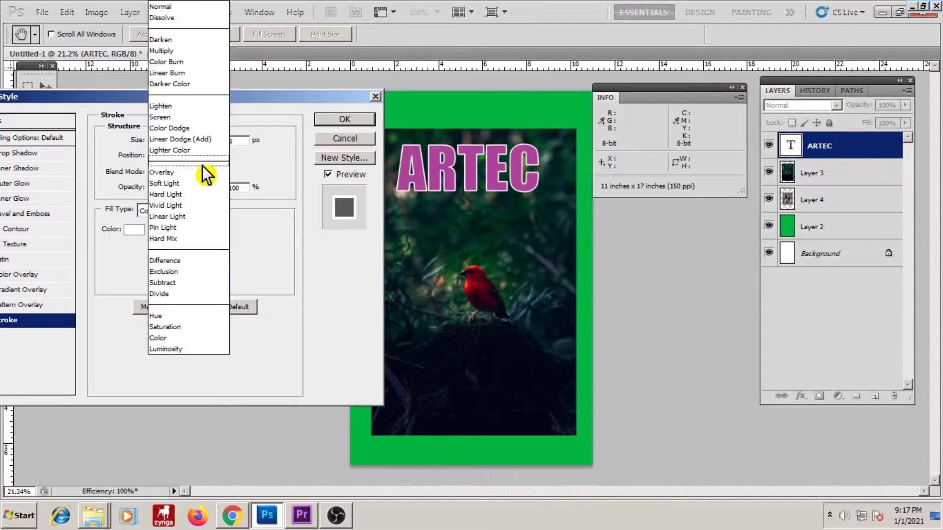
left_click(190, 128)
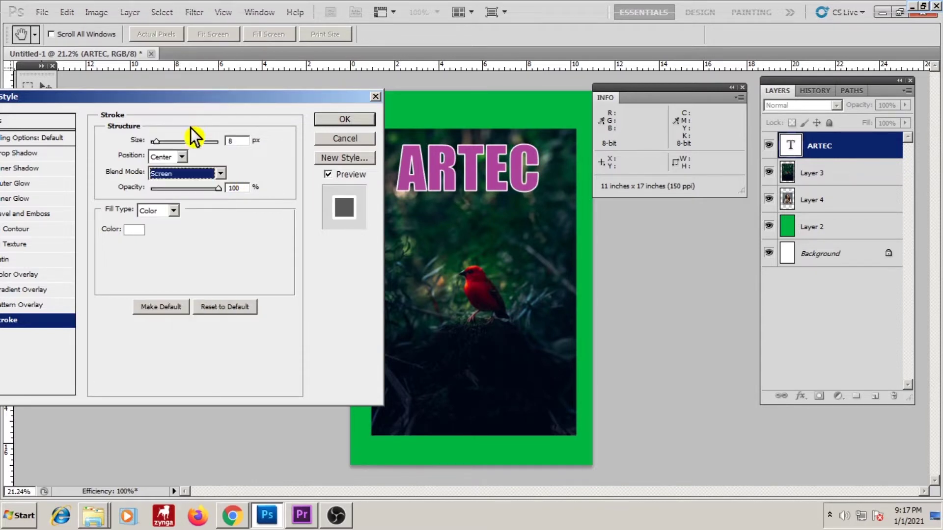
left_click(221, 175)
left_click(181, 294)
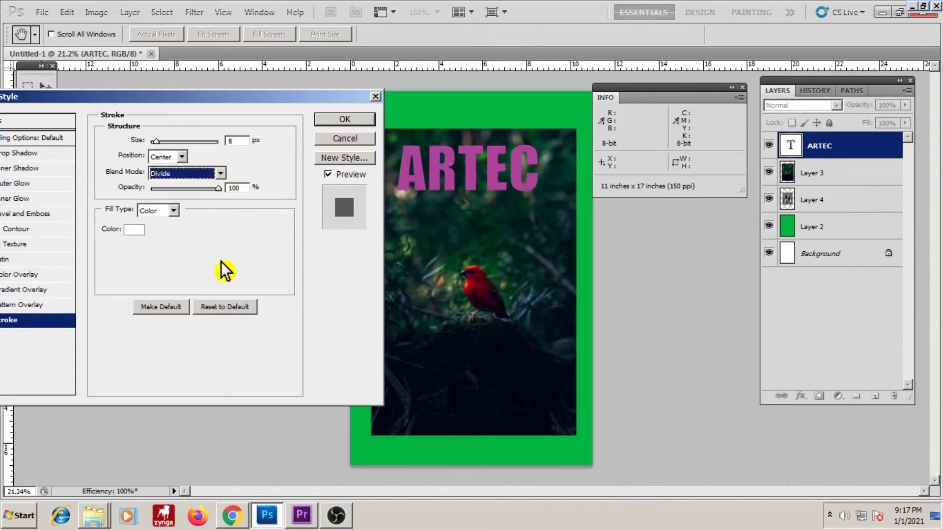
left_click(221, 176)
left_click(172, 73)
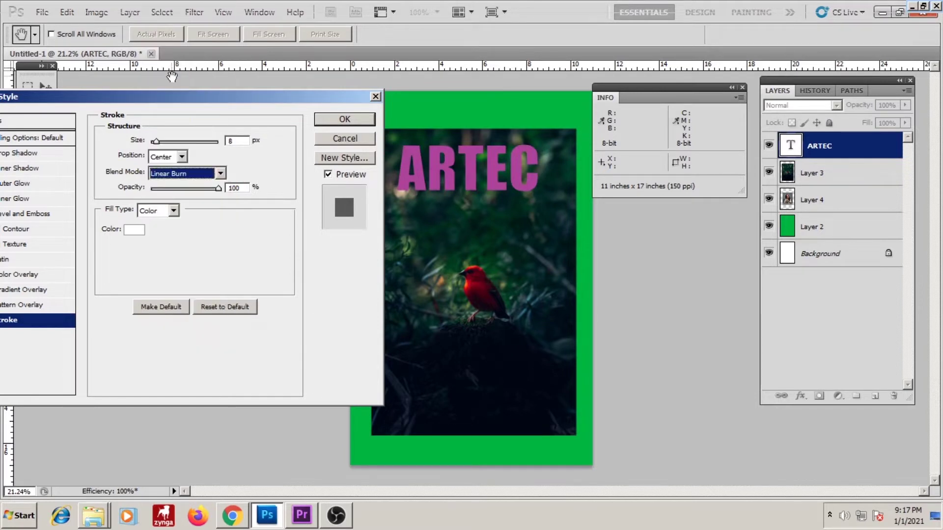
left_click(216, 175)
left_click(164, 7)
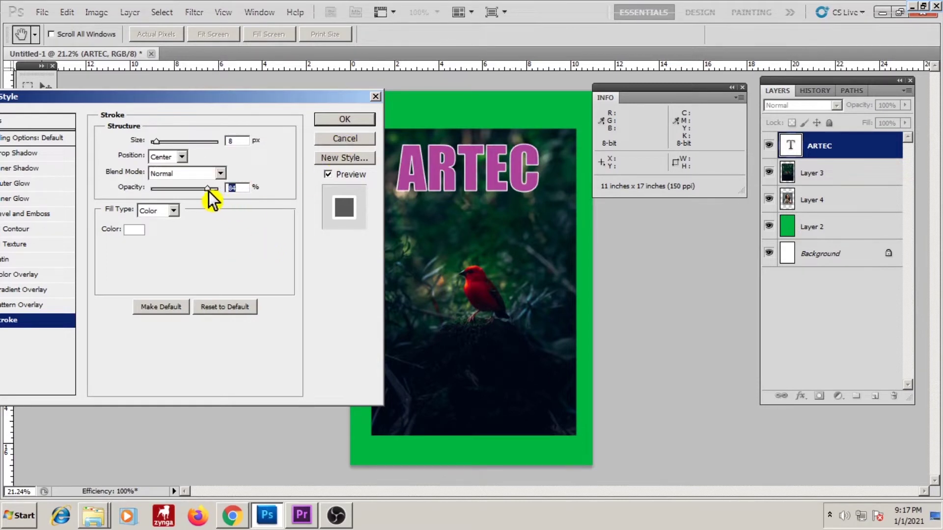
Set the stroke to 21 px, Outside, about 51% opacity, and apply it
left_click_drag(208, 191, 186, 191)
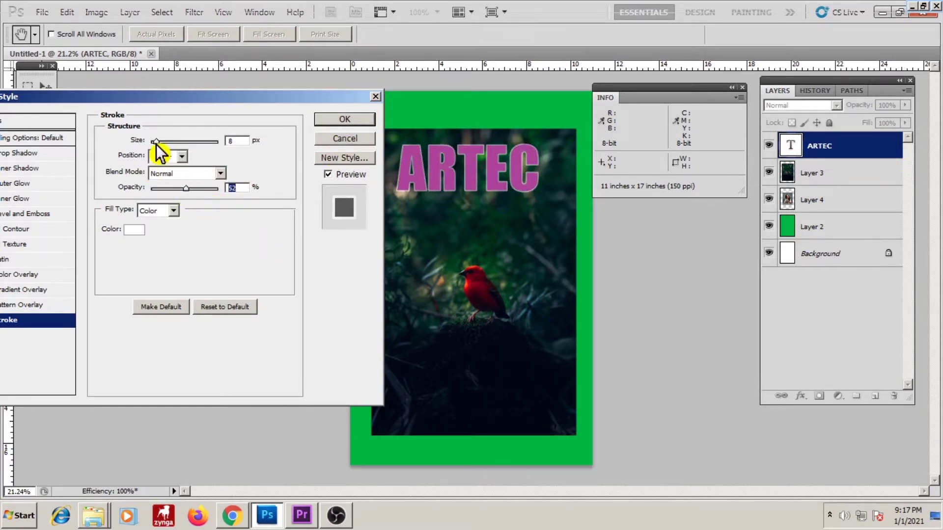
left_click_drag(155, 142, 161, 143)
left_click_drag(186, 189, 187, 199)
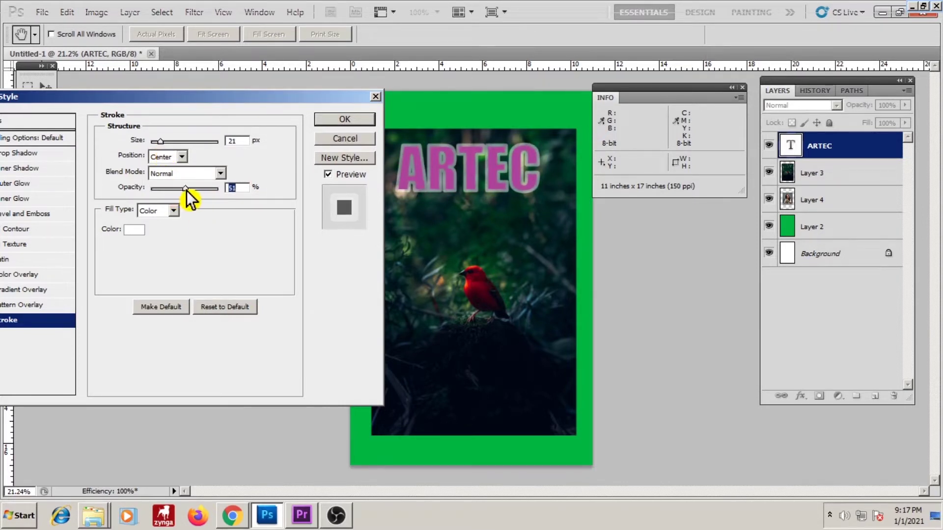
left_click(181, 156)
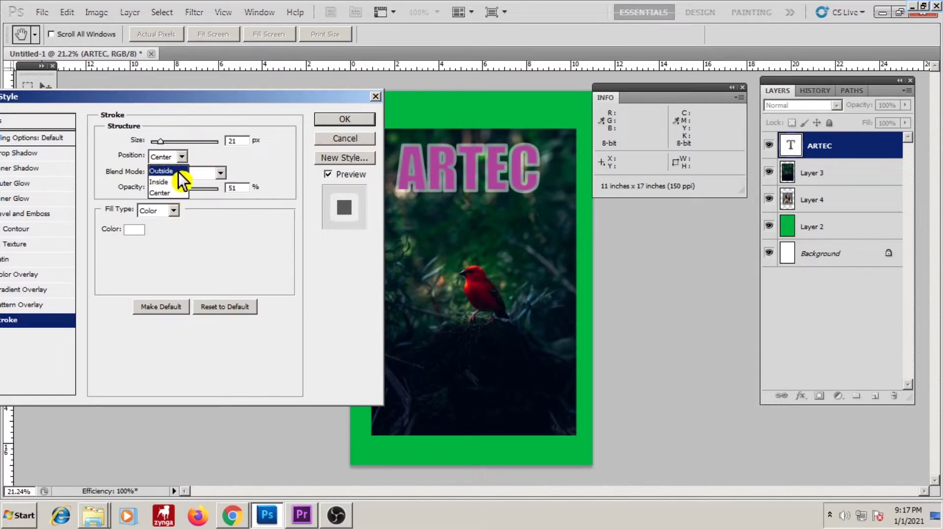
left_click(179, 171)
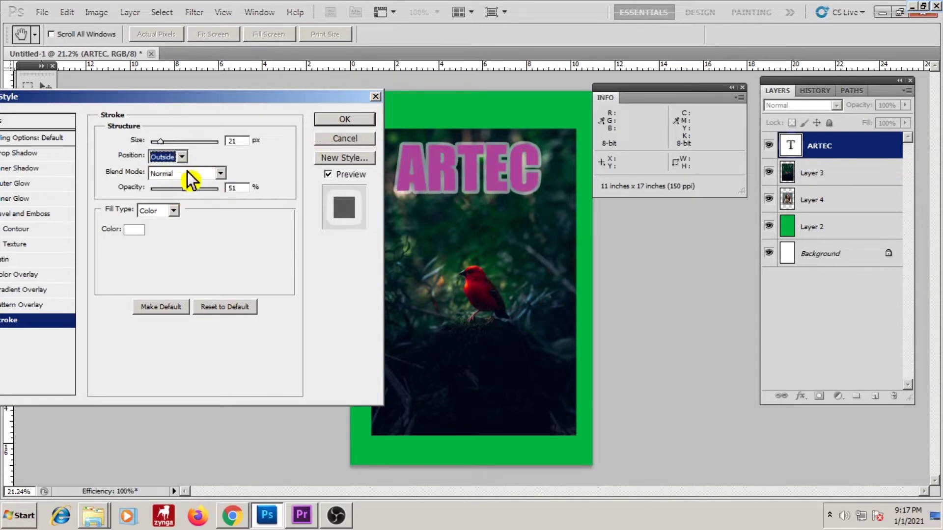
left_click(354, 120)
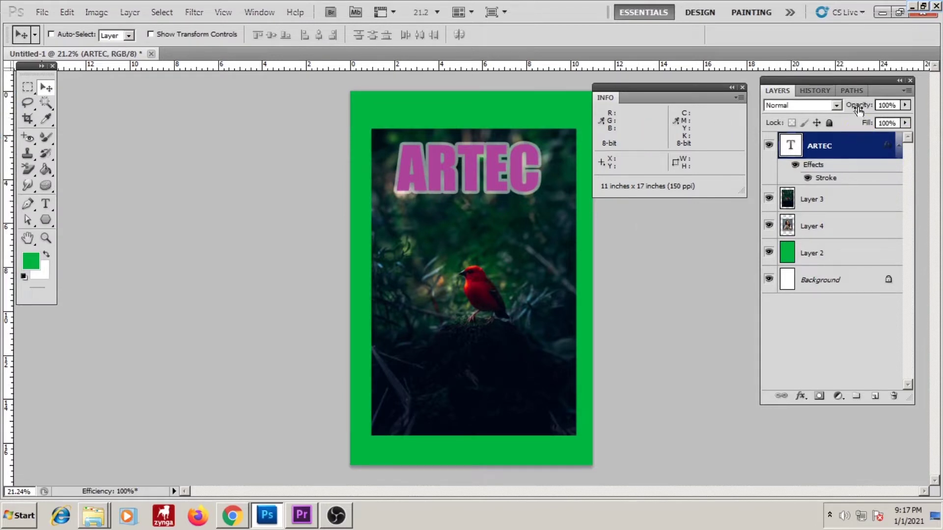
Set ARTEC's Fill to 0% for an outline-only title and move it near the photo's bottom
left_click(905, 105)
mouse_move(906, 118)
left_mouse_down()
mouse_move(840, 121)
mouse_move(841, 131)
mouse_move(909, 126)
mouse_move(863, 109)
left_mouse_up()
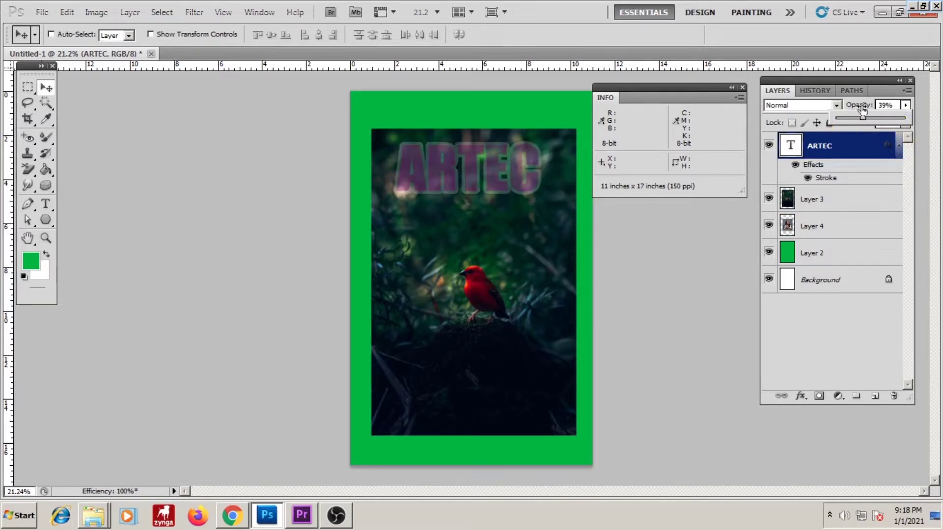
left_click(905, 122)
left_click_drag(908, 145, 823, 140)
left_click(865, 109)
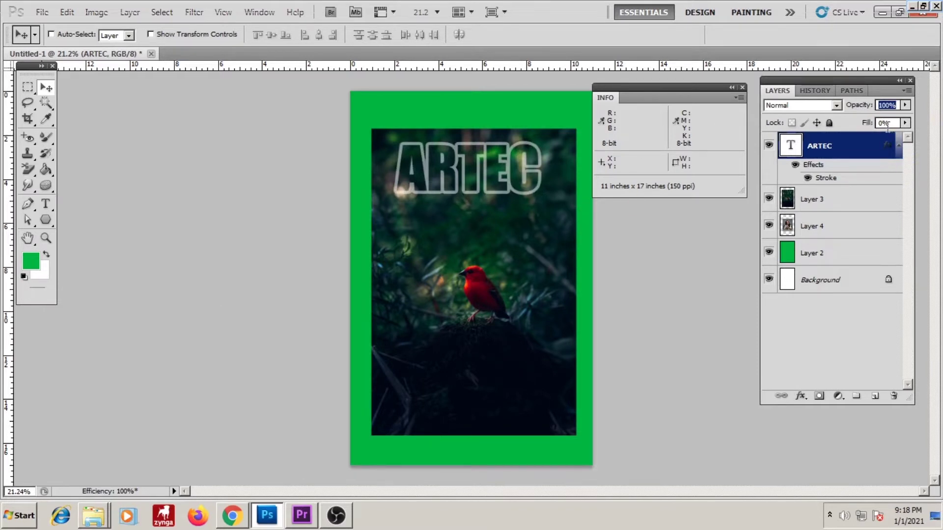
left_click(905, 123)
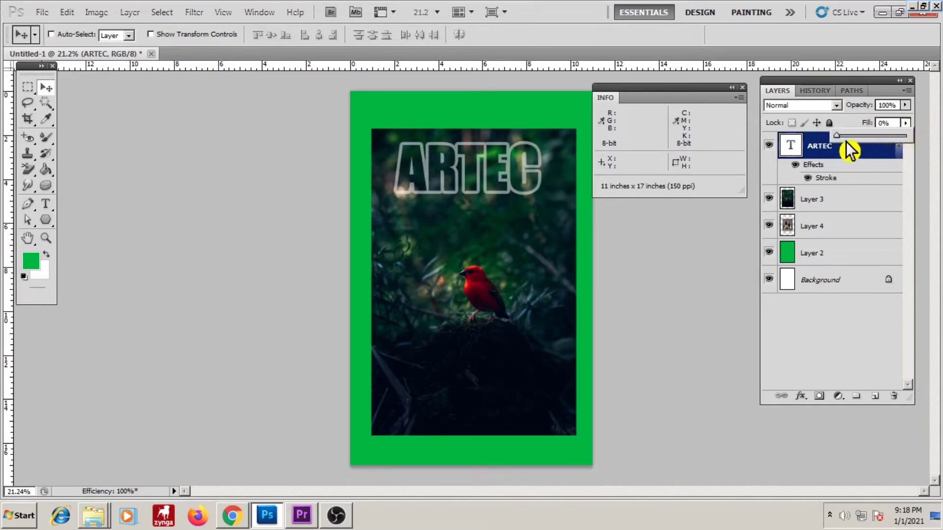
left_click(858, 127)
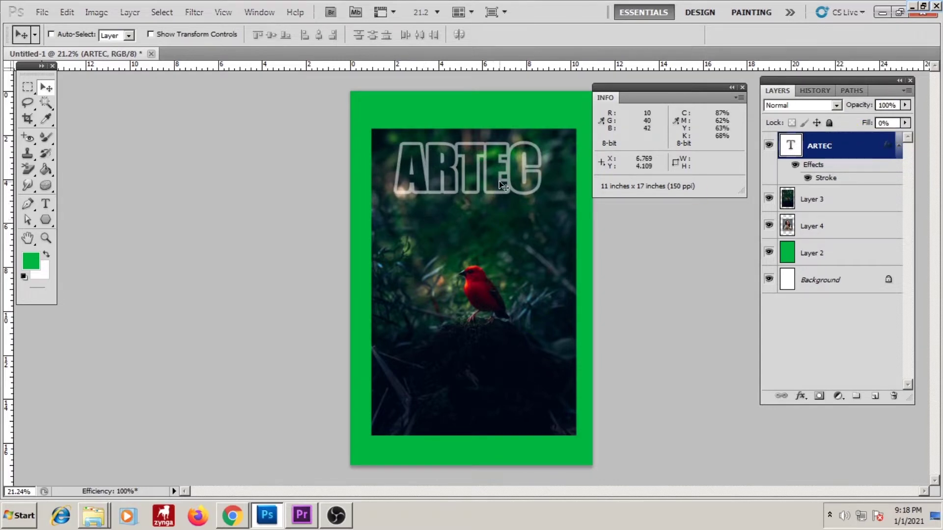
left_click_drag(478, 175, 483, 399)
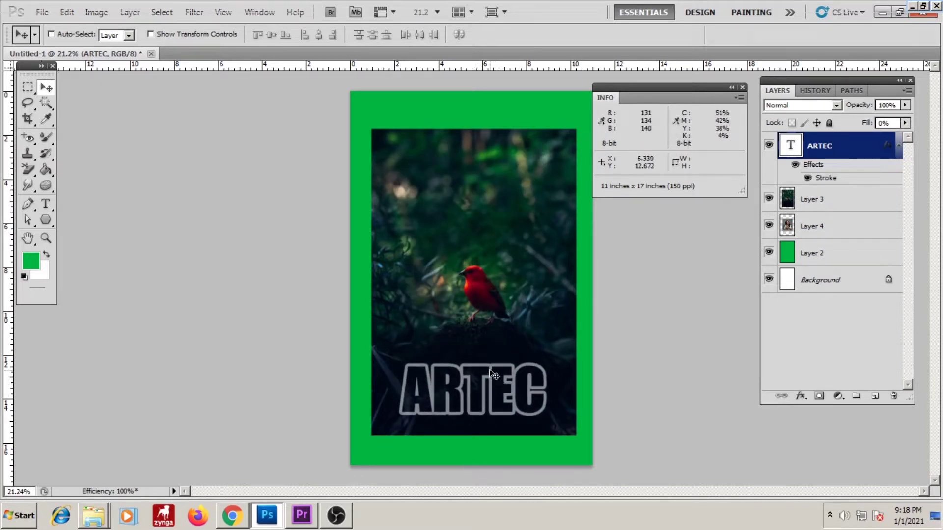
Type the subtitle 'Arts and Technology' on the photo and commit it
key("t")
left_click(450, 339)
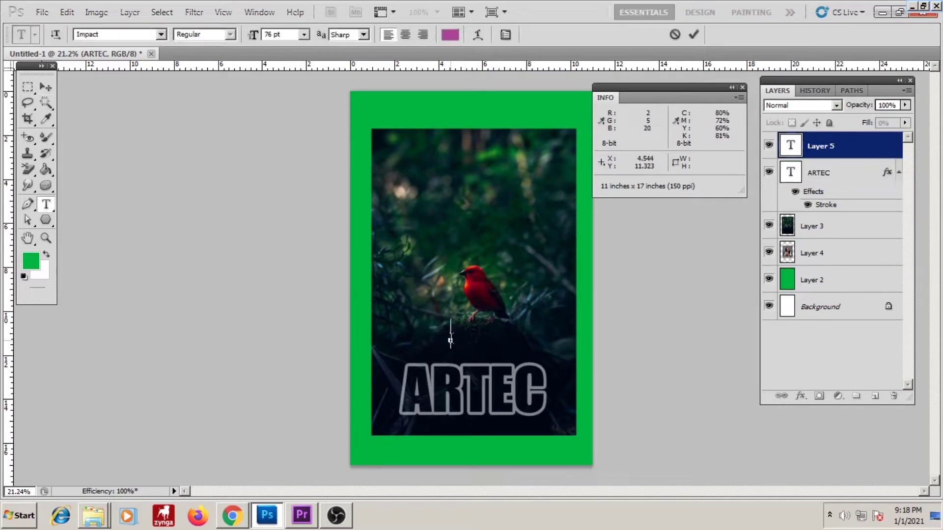
type("aRT")
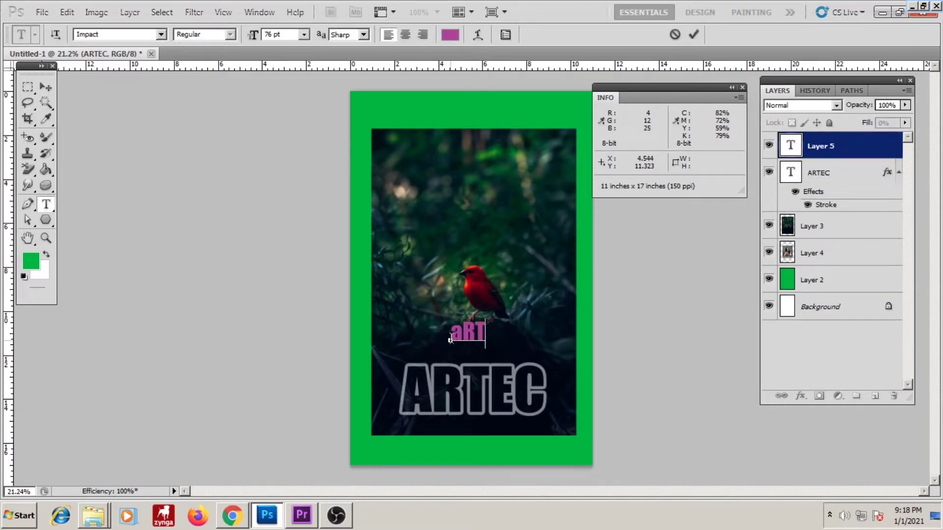
key("ctrl+a")
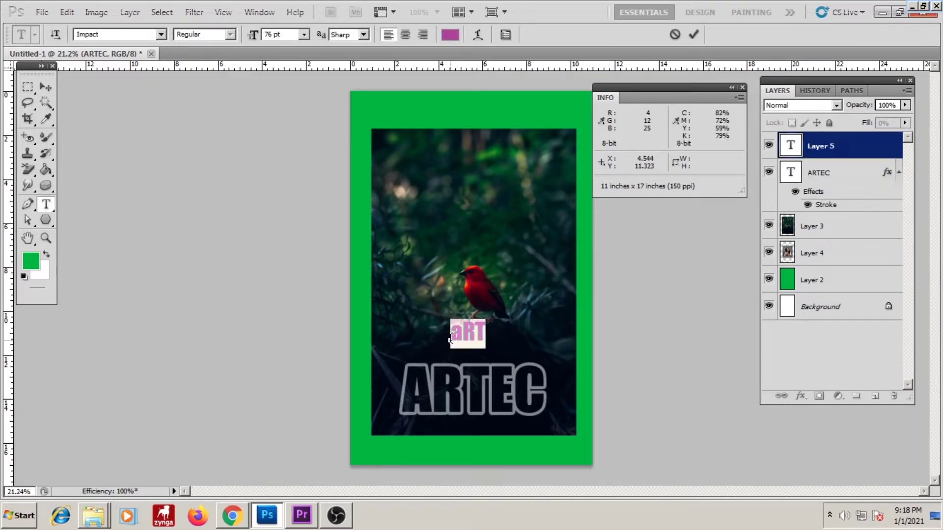
type("Arts and  tr")
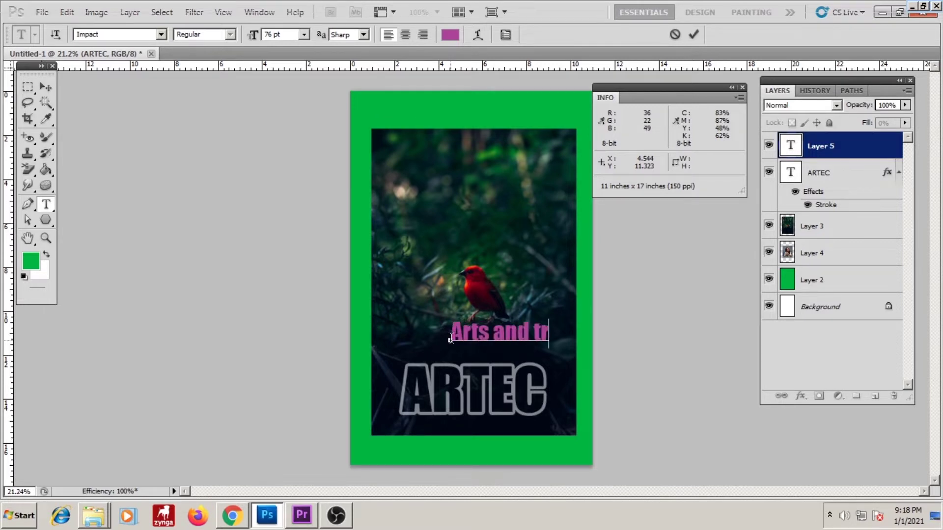
key("BackSpace")
type("Techn")
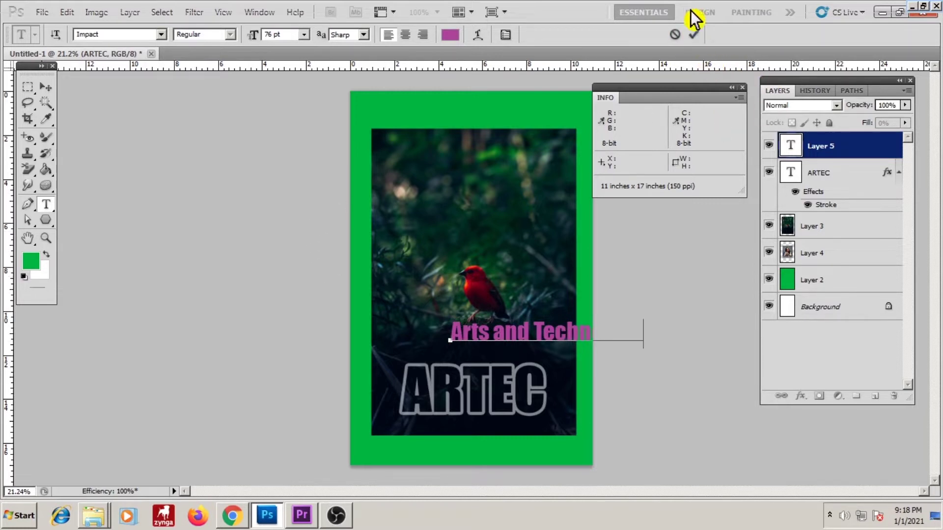
left_click(695, 35)
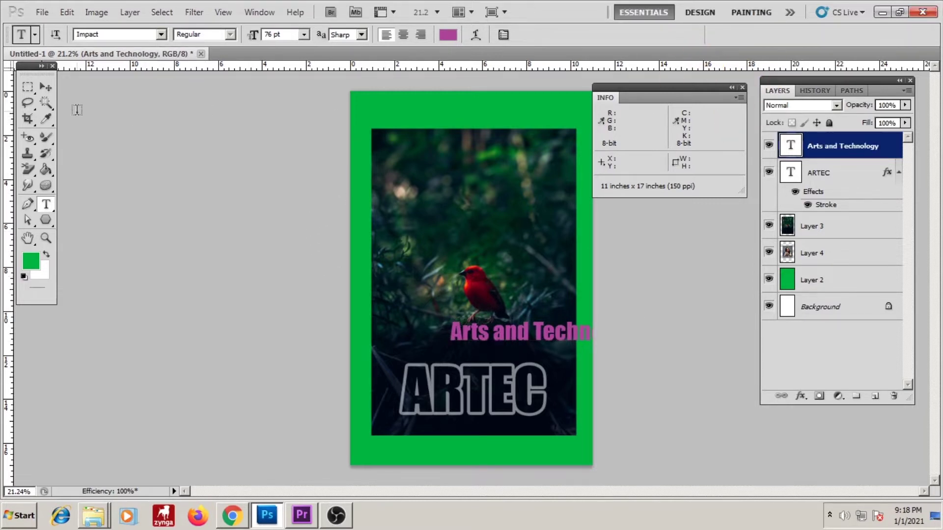
Move the subtitle below ARTEC and scale it down to about 66%
key("v")
left_click_drag(533, 340, 480, 438)
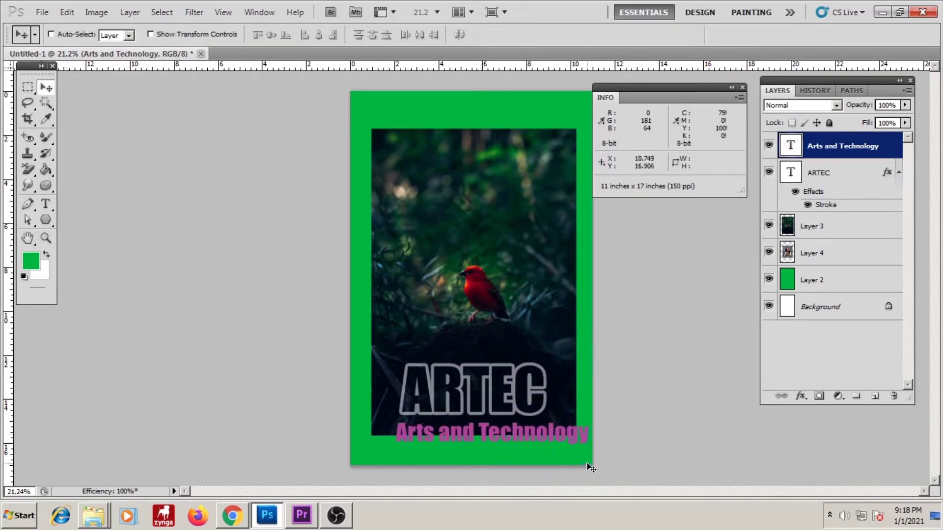
key("ctrl+t")
left_click_drag(589, 451, 502, 429)
double_click(502, 429)
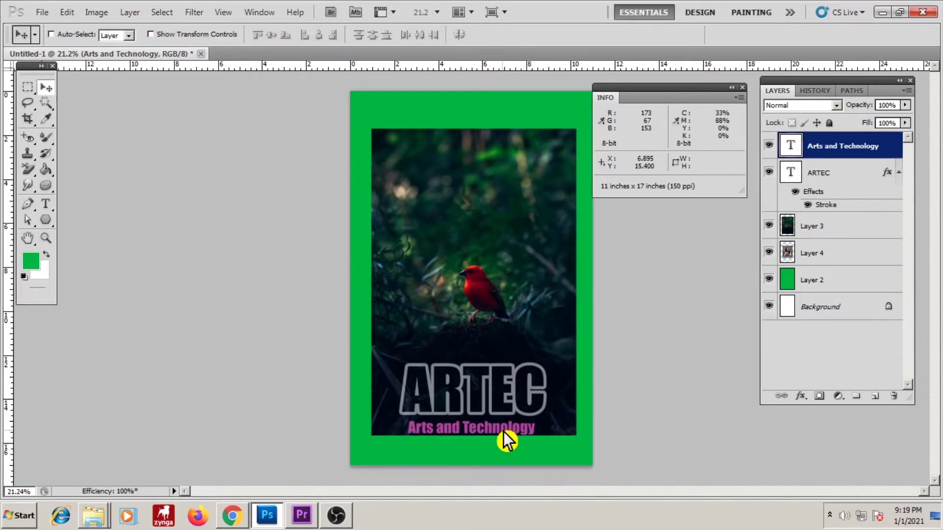
Set the text colour to white for the subtitle
key("t")
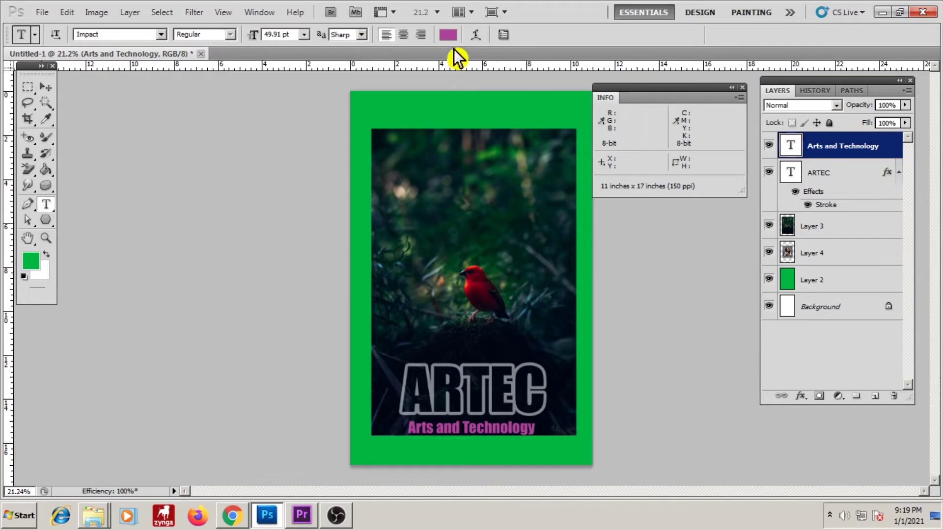
left_click(448, 34)
left_click_drag(252, 152, 204, 105)
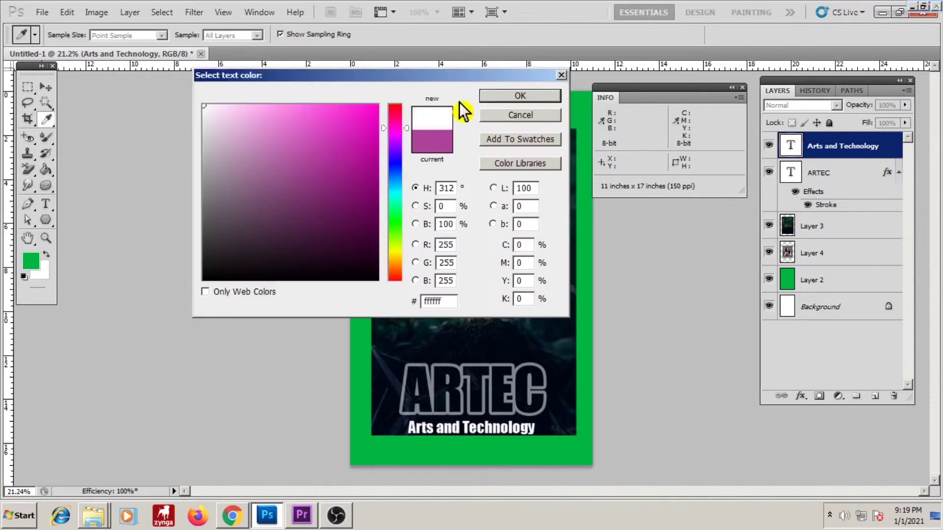
left_click(506, 98)
Set the subtitle in Times New Roman and nudge it slightly upward
left_click(484, 416)
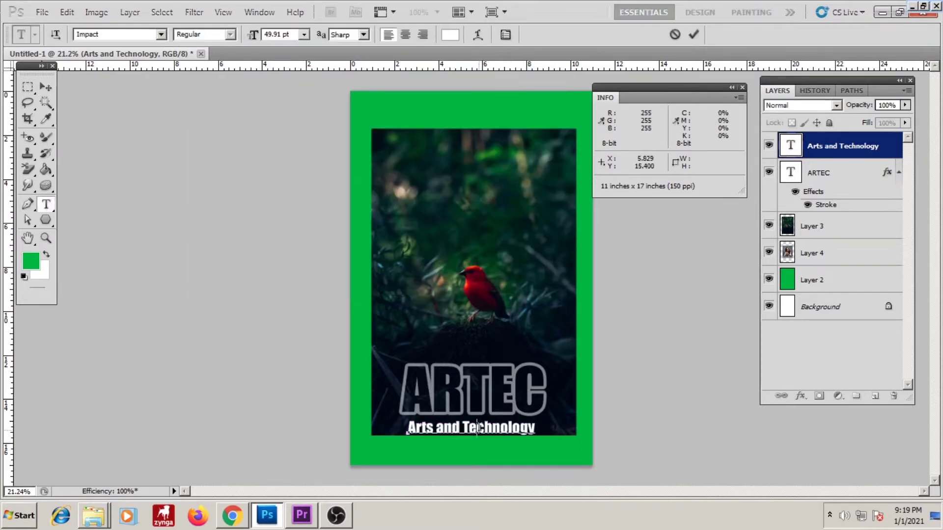
key("ctrl+a")
left_click(112, 33)
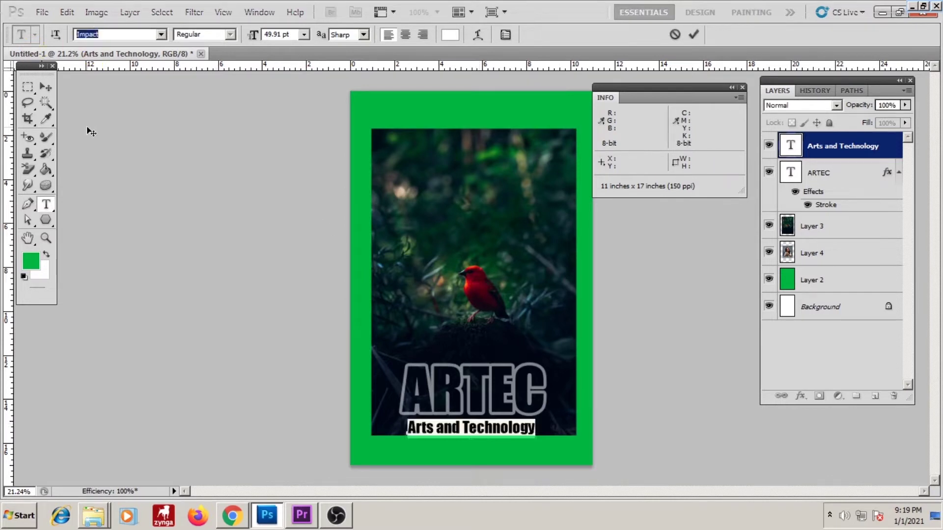
type("Times New Roman")
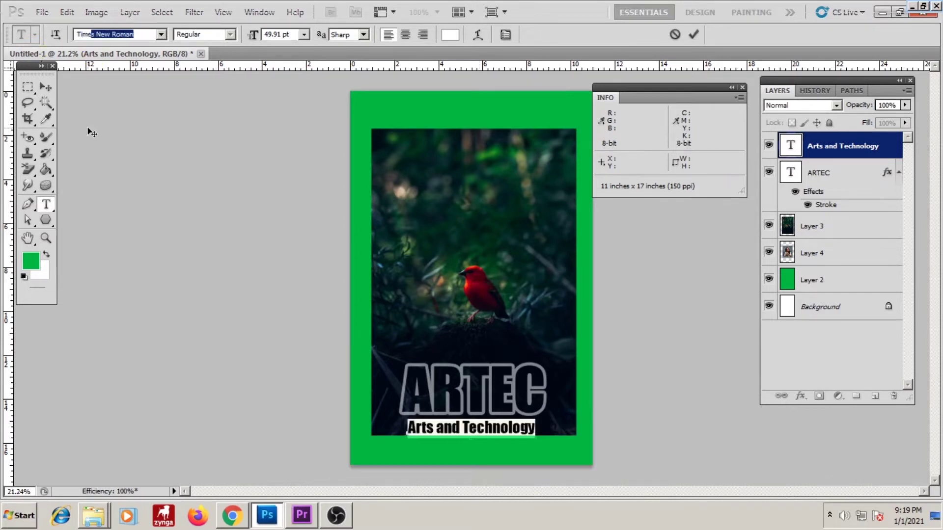
key("Return")
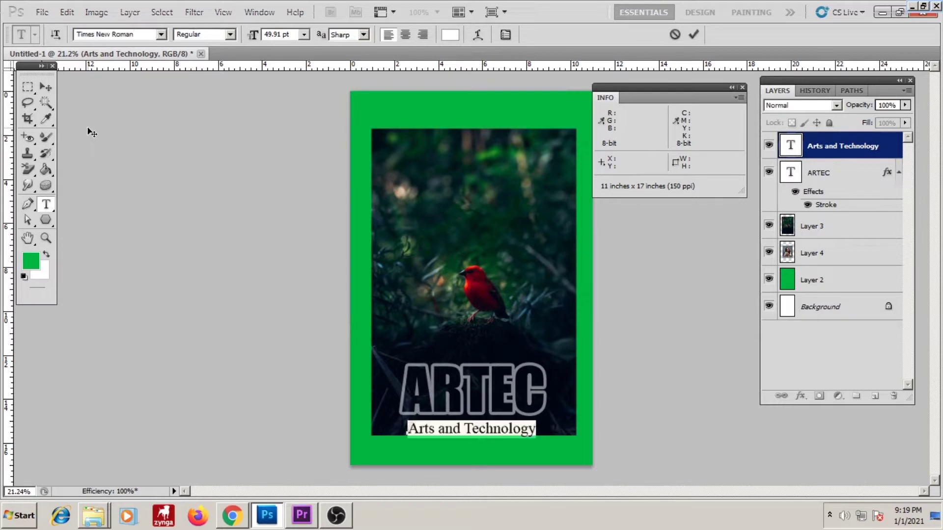
left_click(46, 88)
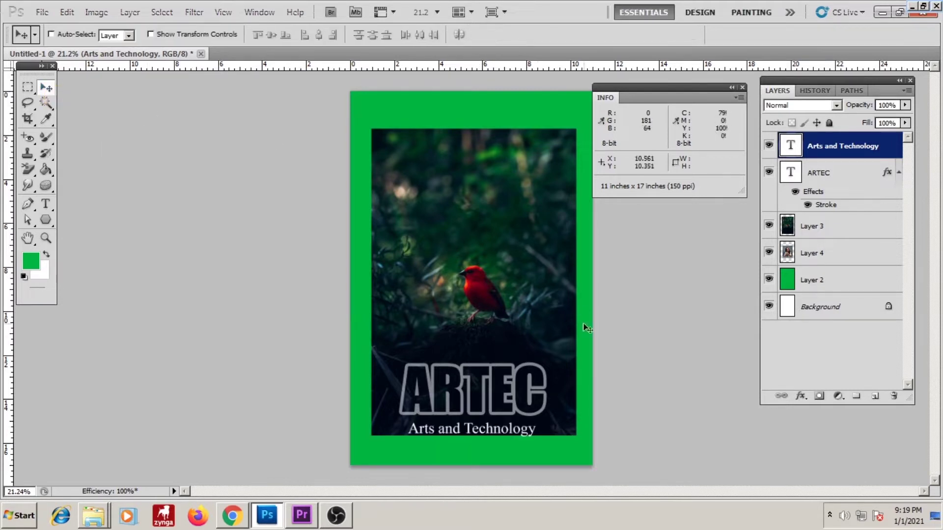
left_click_drag(506, 434, 503, 431)
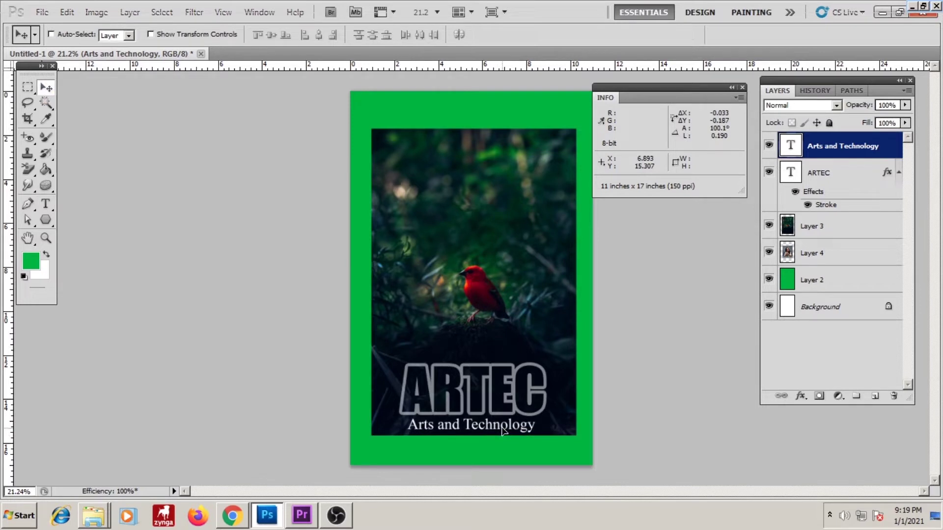
Zoom in on the title area and show the Character panel
left_click_drag(319, 351, 600, 455)
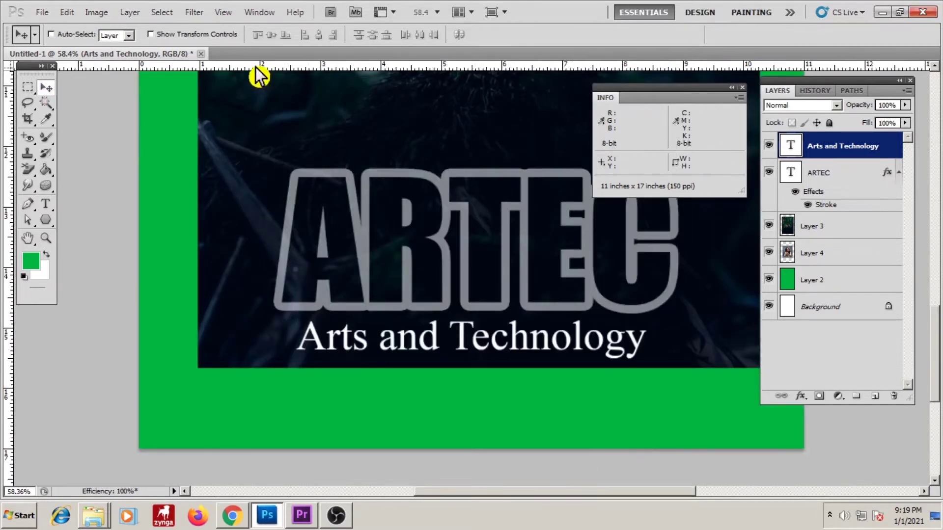
left_click(260, 13)
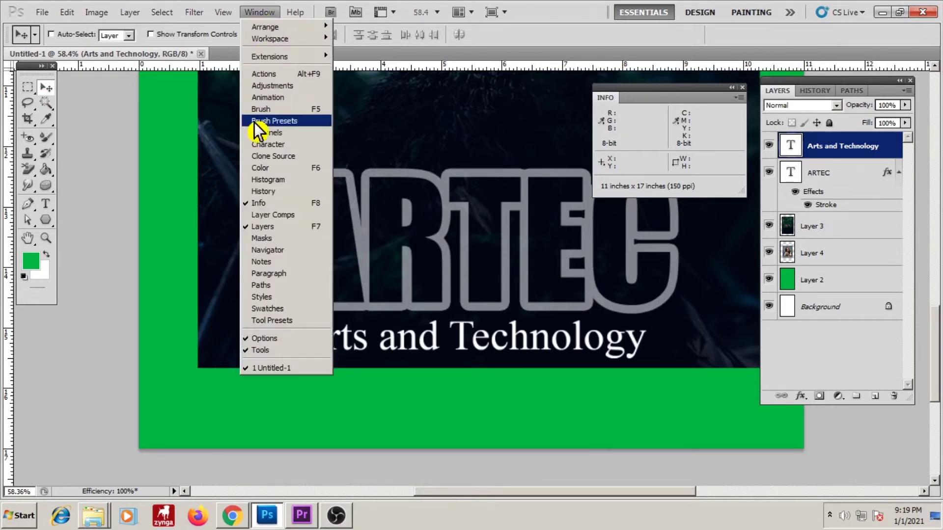
left_click(293, 151)
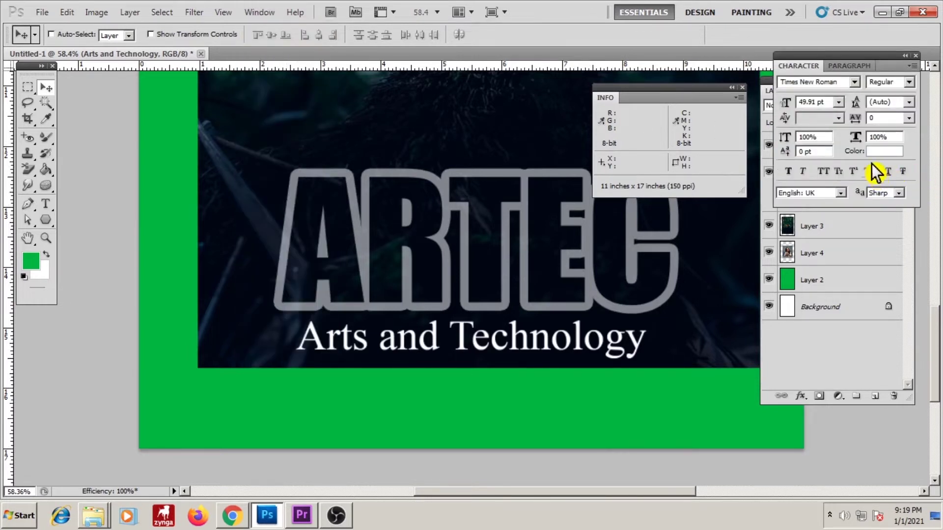
Set the subtitle's tracking to 70 in the Character panel
left_click_drag(856, 124, 866, 129)
left_click_drag(865, 128, 845, 126)
left_click(855, 118)
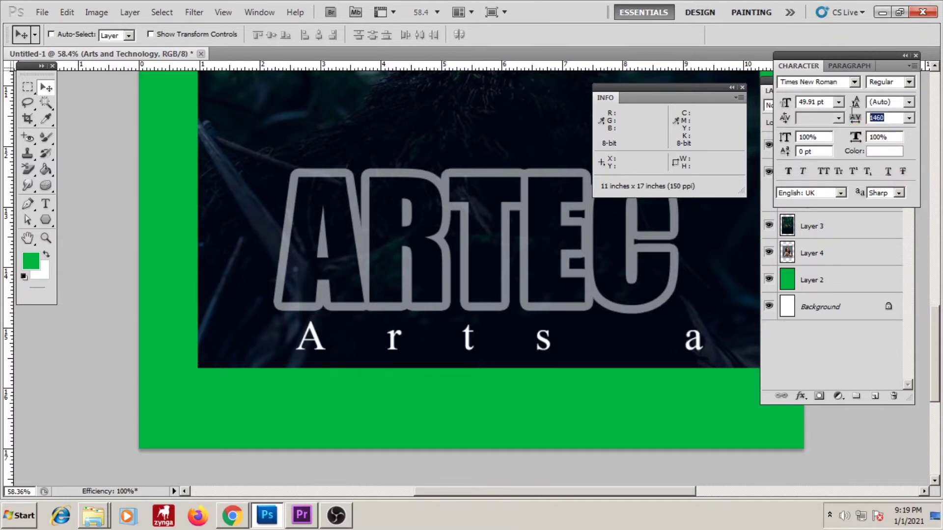
type("50")
key("Return")
key("Return")
key("Return")
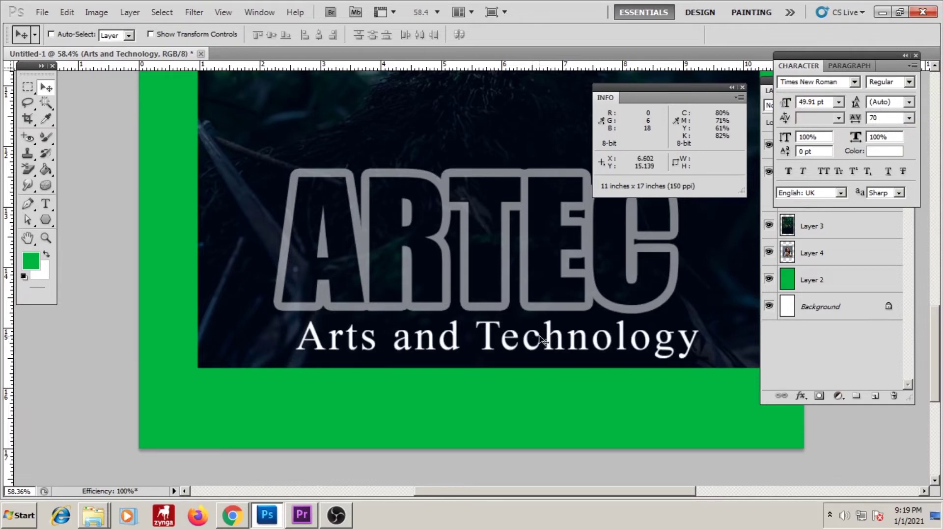
Shift the subtitle left to centre it under ARTEC and zoom out
left_click_drag(542, 339, 521, 340)
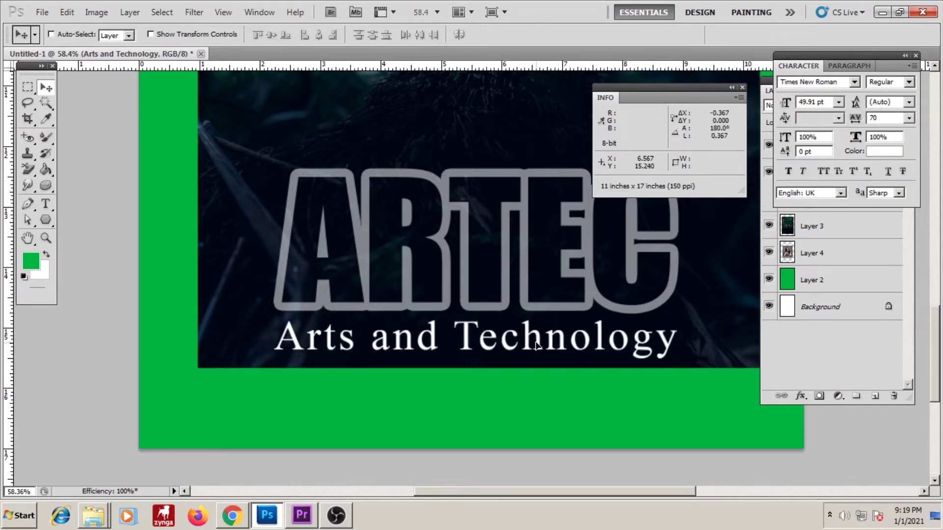
key("z")
key("ctrl+minus")
key("ctrl+minus")
Return to the Move tool with the bird photo layer selected and close the Character panel
key("v")
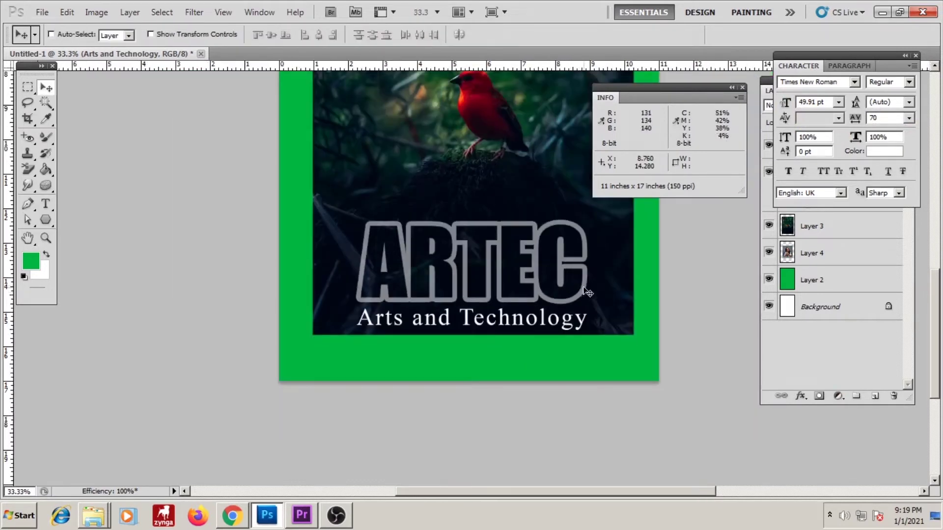
left_click(589, 291, "ctrl")
left_click(916, 55)
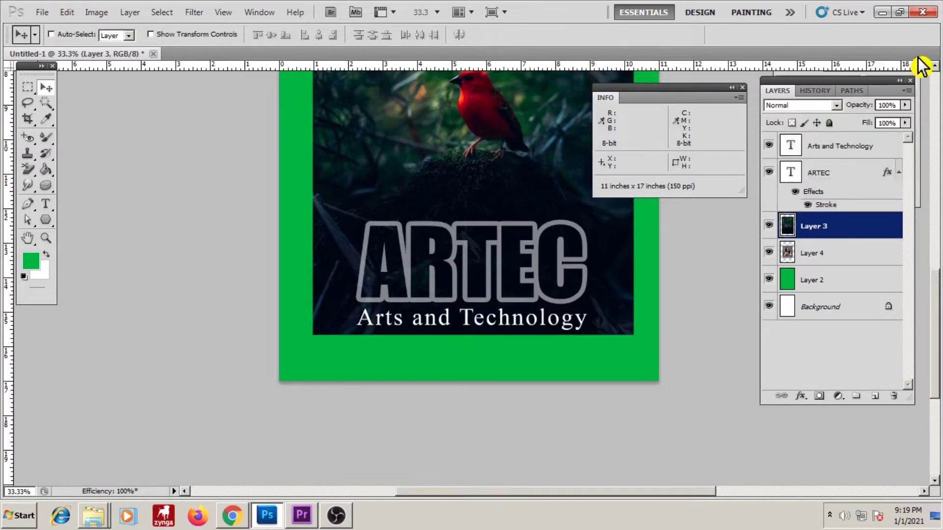
Click through the ARTEC, Arts and Technology, and Layers 2, 3 and 4 in the Layers panel
left_click(826, 181)
left_click(825, 150)
left_click(821, 181)
left_click(818, 150)
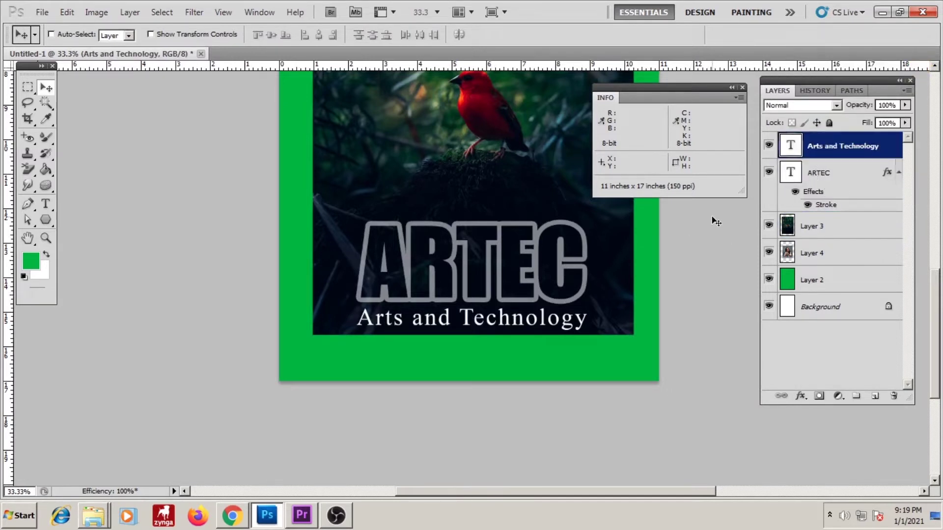
left_click(823, 191)
left_click(823, 226)
left_click(823, 253)
left_click(823, 278)
left_click(823, 253)
left_click(825, 226)
left_click(826, 173)
left_click(825, 147)
left_click(823, 175)
left_click(820, 227)
left_click(819, 254)
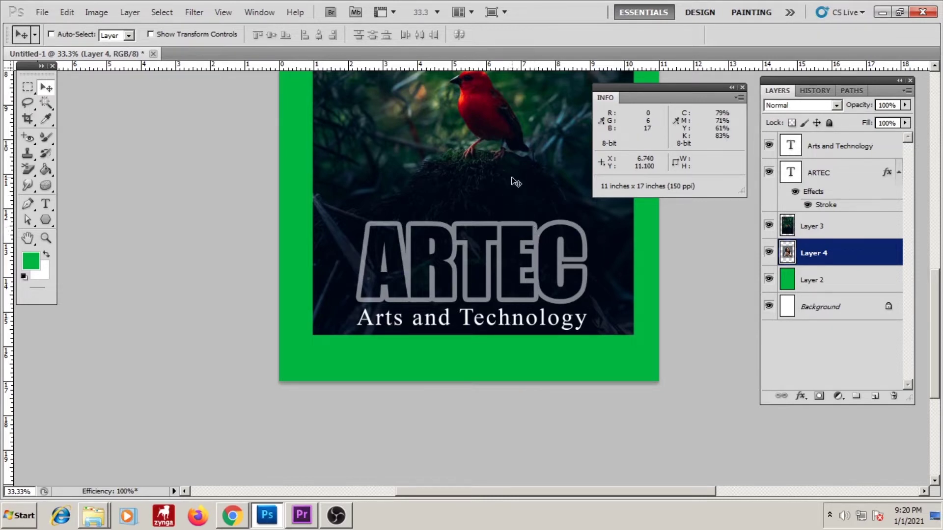
Pan the poster top into view and move Layer 4 above the bird photo layer
key("alt+bracketright")
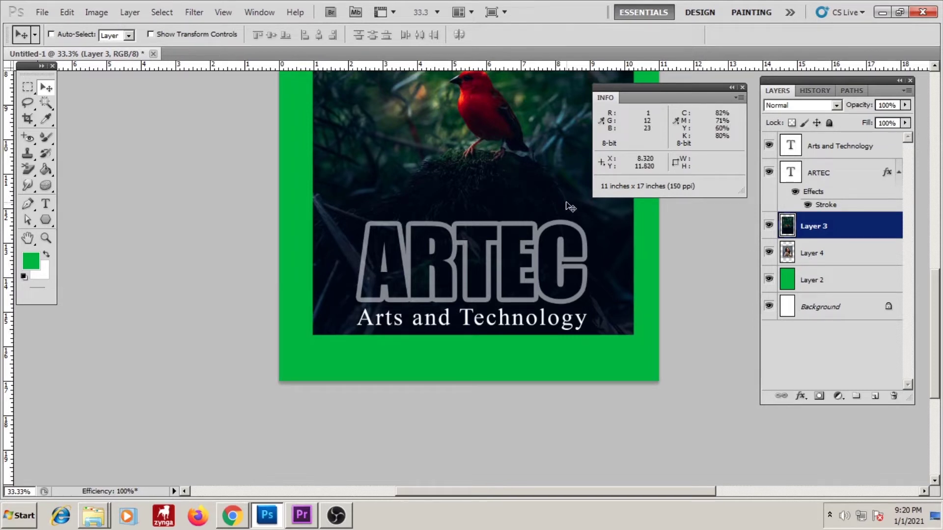
left_click(654, 294, "ctrl")
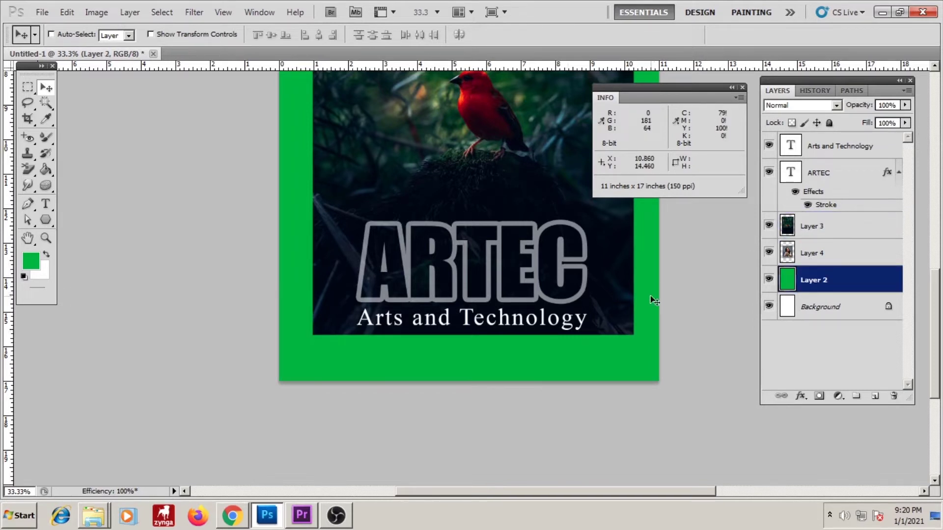
left_click(571, 303, "ctrl")
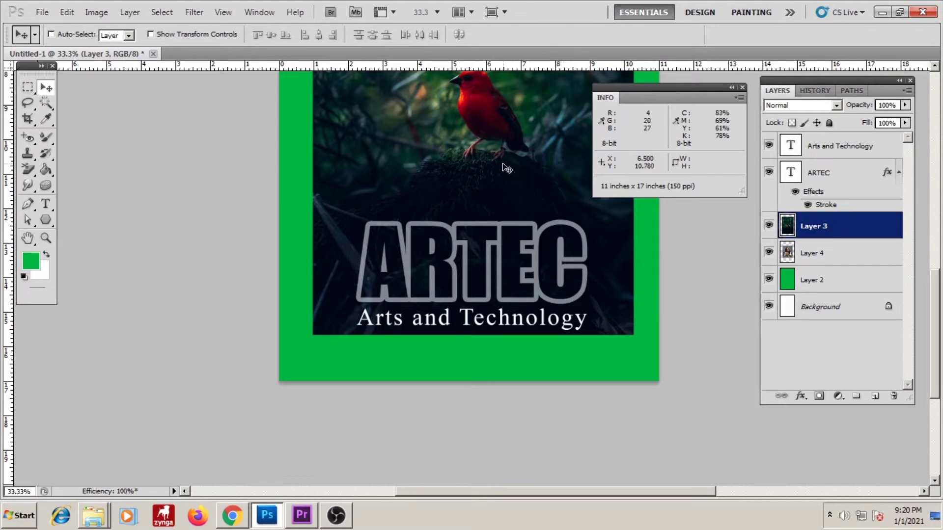
left_click_drag(538, 163, 478, 261)
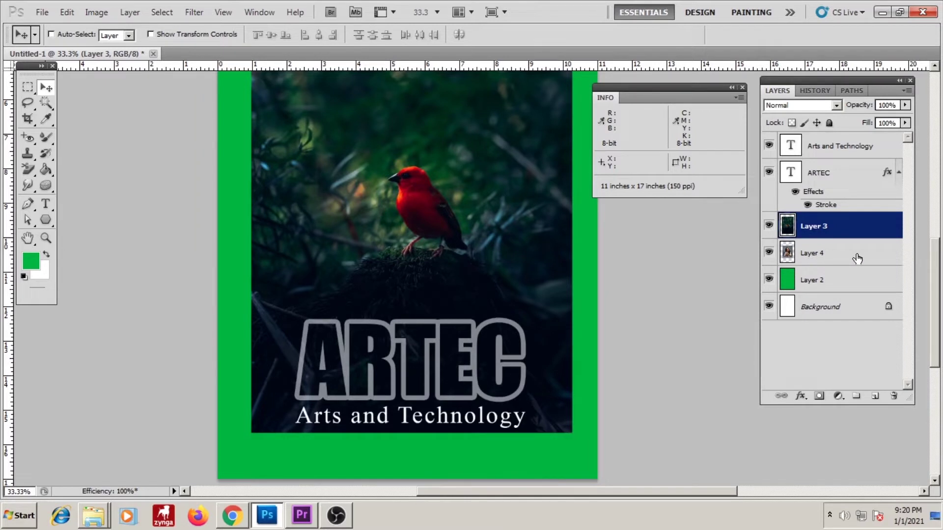
left_click_drag(857, 259, 849, 212)
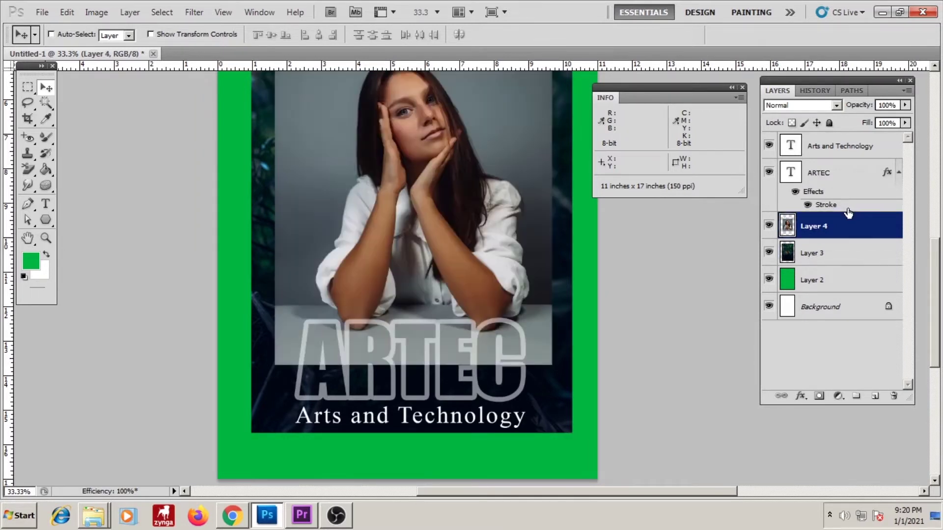
scroll(513, 192, "down", 3)
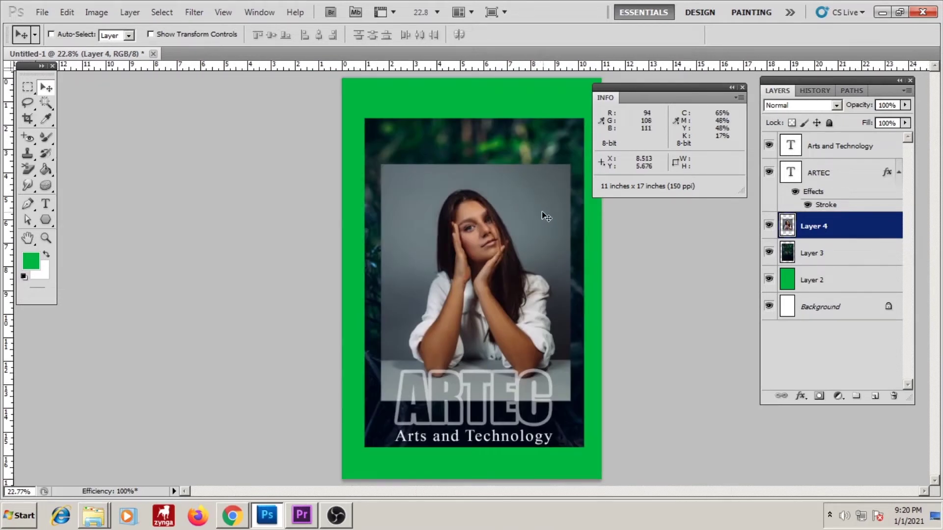
key("shift+Up")
key("shift+Up")
key("shift+Up")
left_click_drag(532, 214, 529, 192)
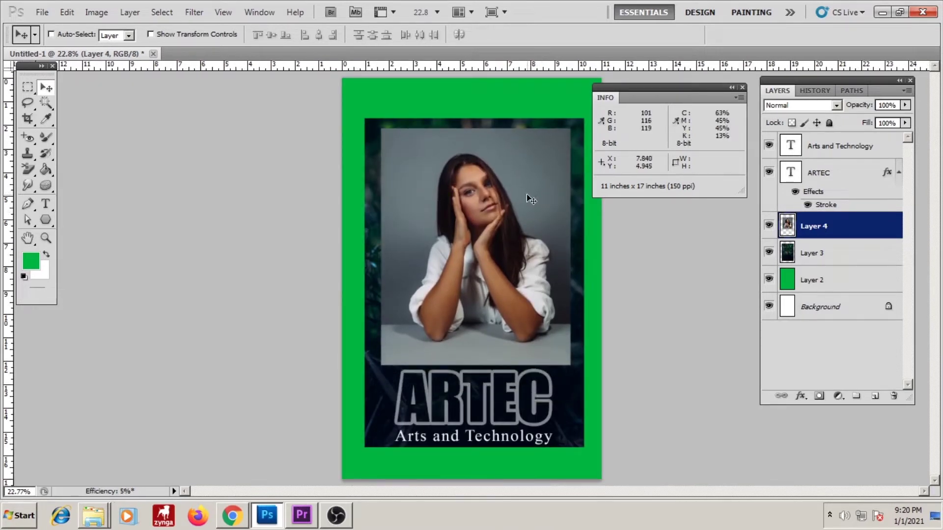
left_click(578, 227, "ctrl")
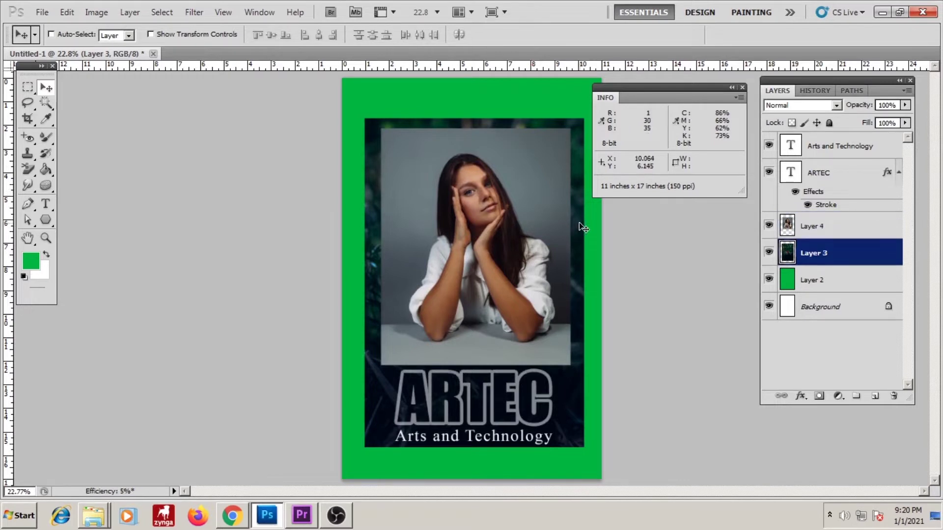
left_click(545, 154, "ctrl")
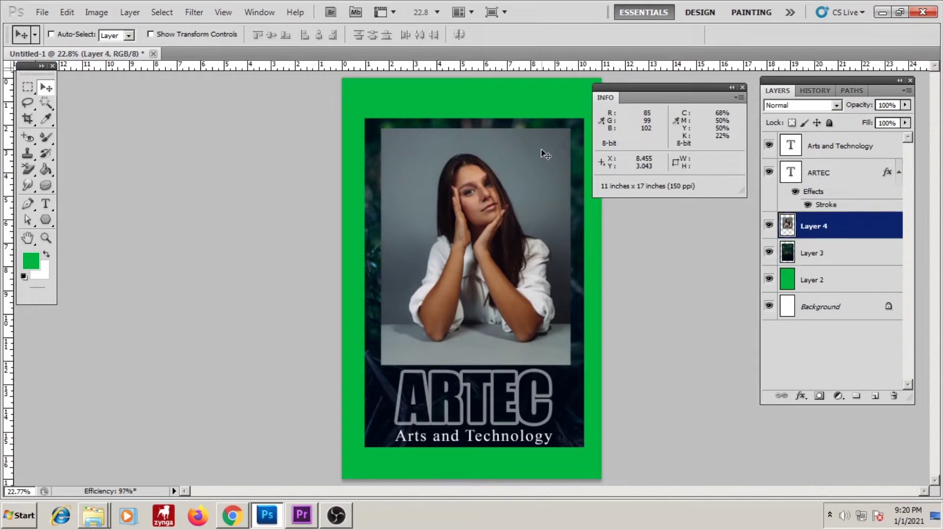
left_click(556, 401, "ctrl")
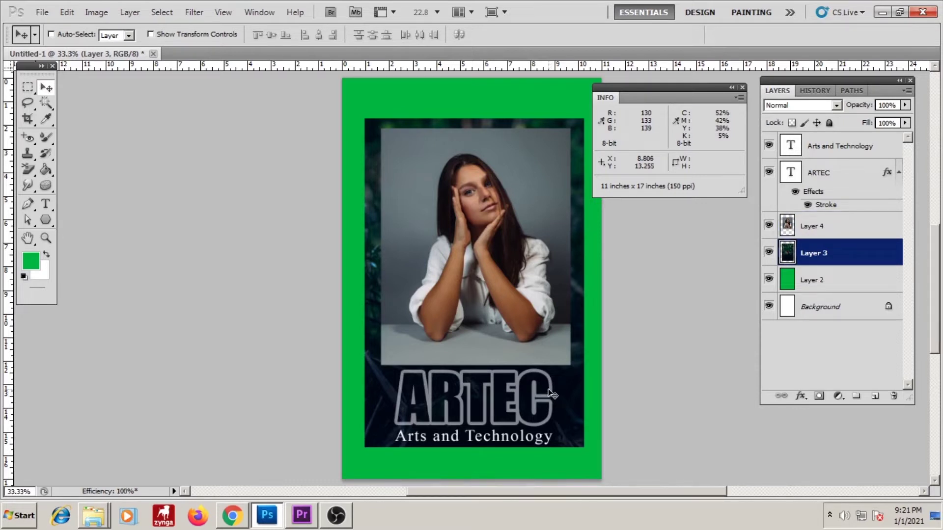
scroll(555, 399, "up", 1)
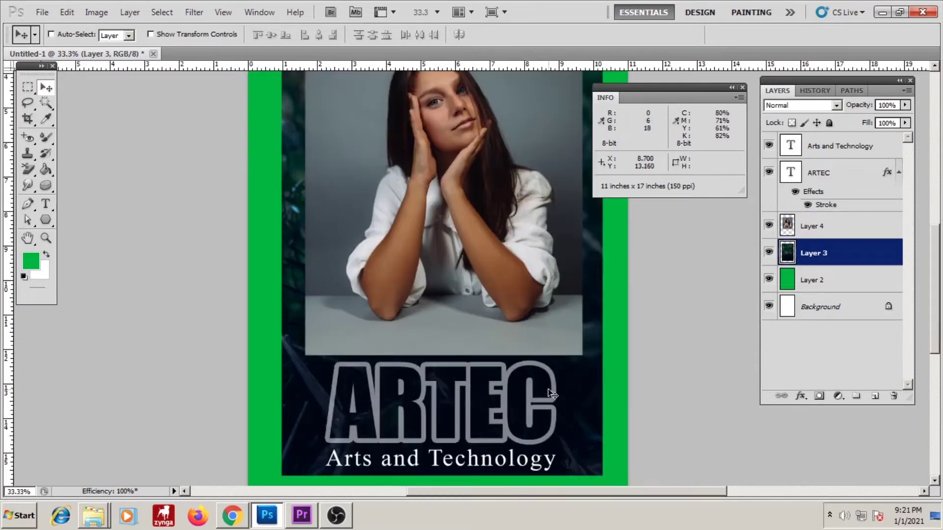
left_click(532, 412, "ctrl")
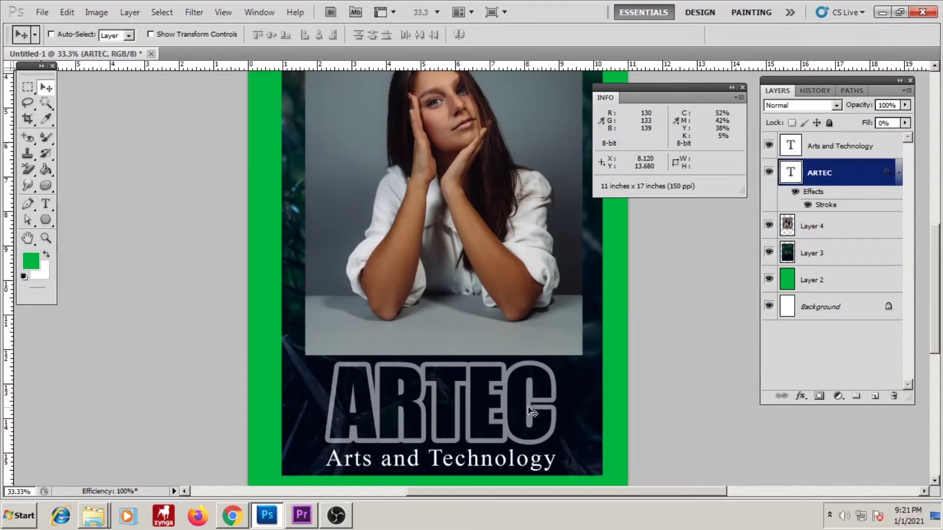
Raise the ARTEC Stroke opacity to 100% and move the Layer Style dialog aside
left_click(769, 172)
left_click(769, 172)
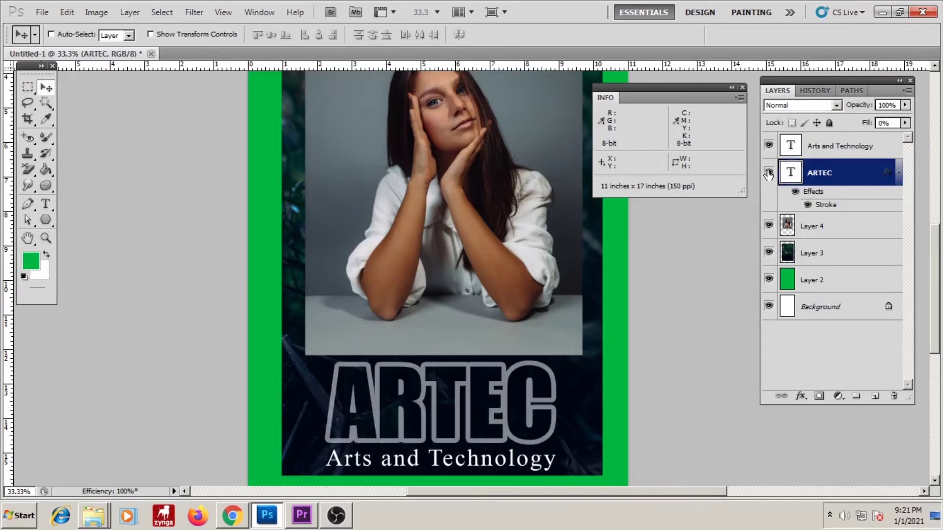
double_click(844, 209)
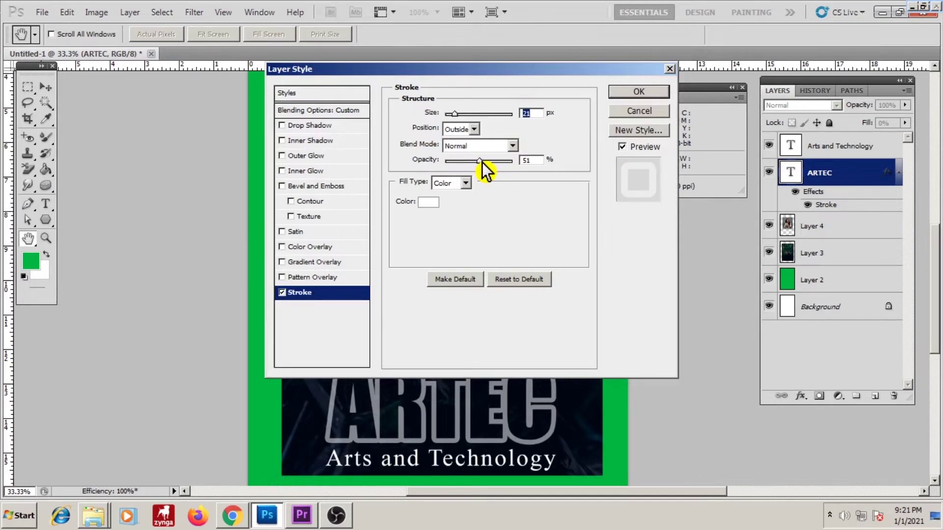
left_click_drag(480, 161, 521, 162)
left_click(648, 92)
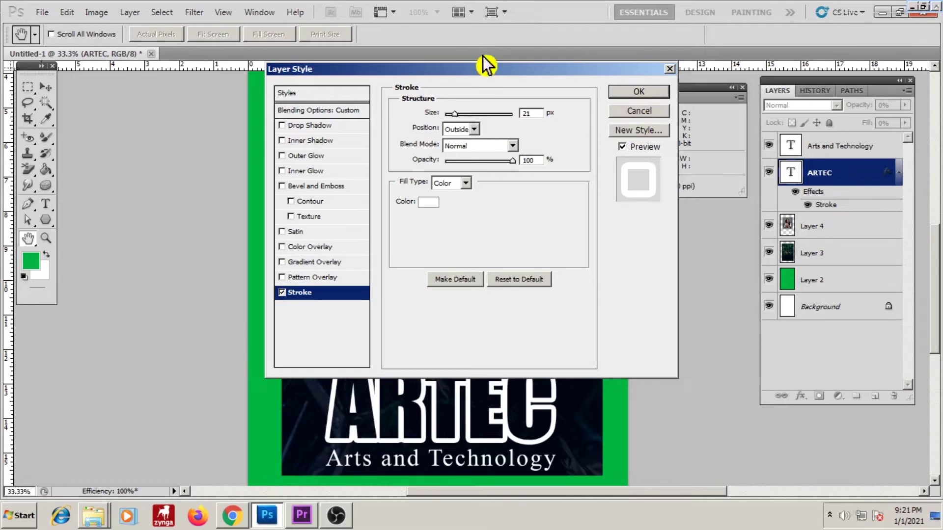
left_click_drag(476, 71, 760, 150)
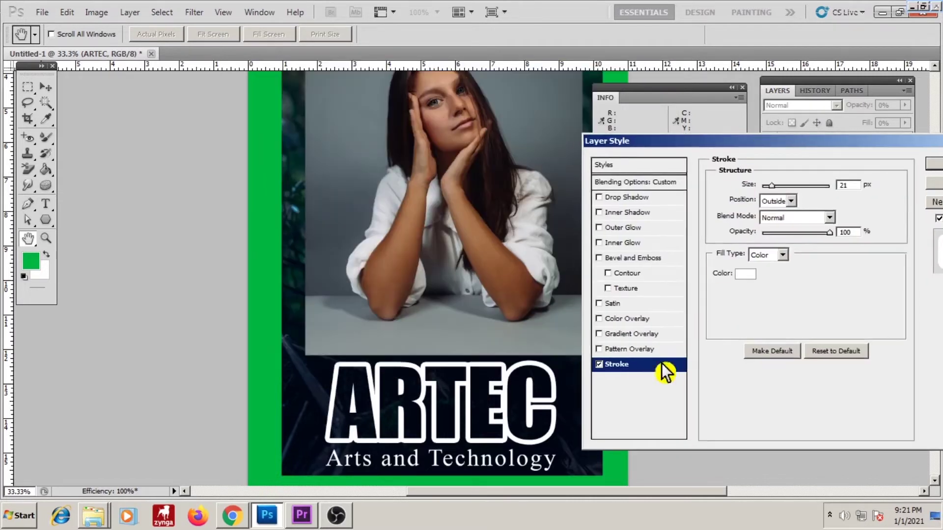
Enable Drop Shadow on ARTEC with a 67° angle, 100% opacity and greater distance
left_click(623, 197)
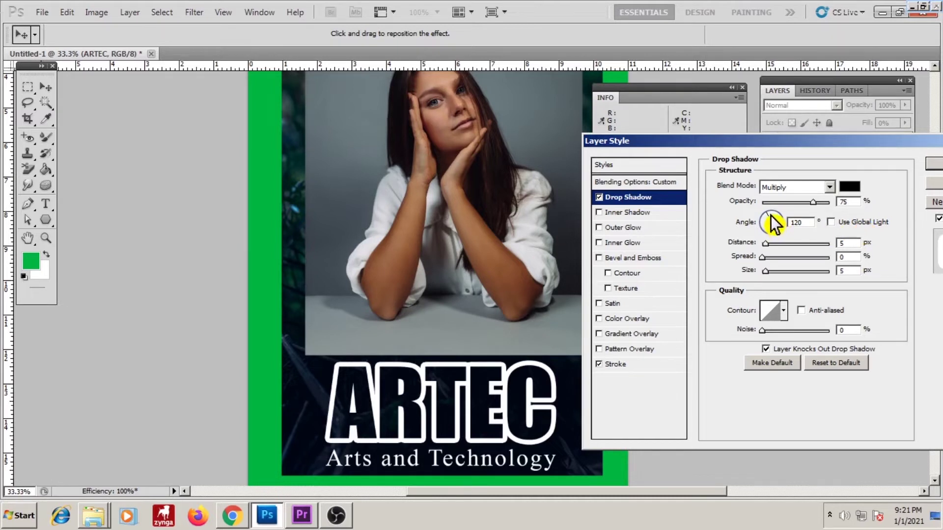
left_click_drag(769, 216, 774, 217)
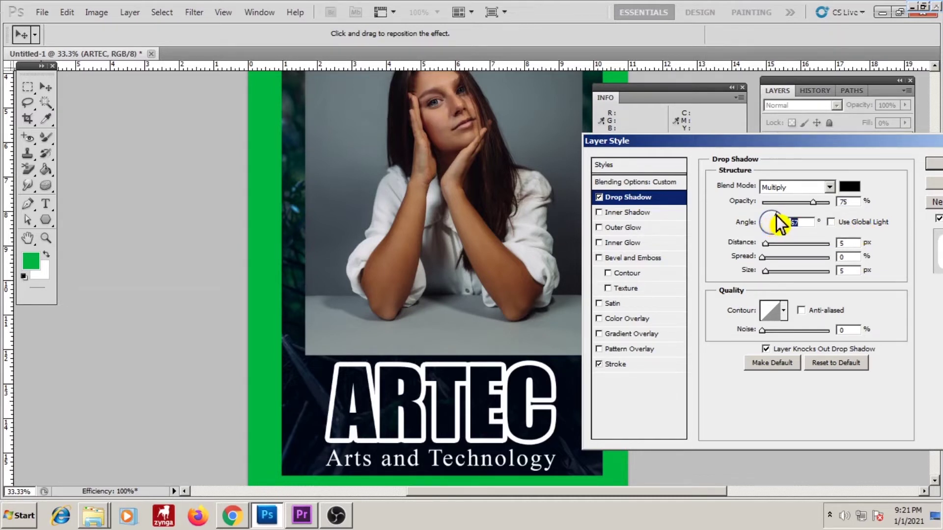
mouse_move(766, 243)
left_mouse_down()
mouse_move(779, 248)
mouse_move(780, 271)
left_mouse_up()
left_click_drag(813, 202, 849, 219)
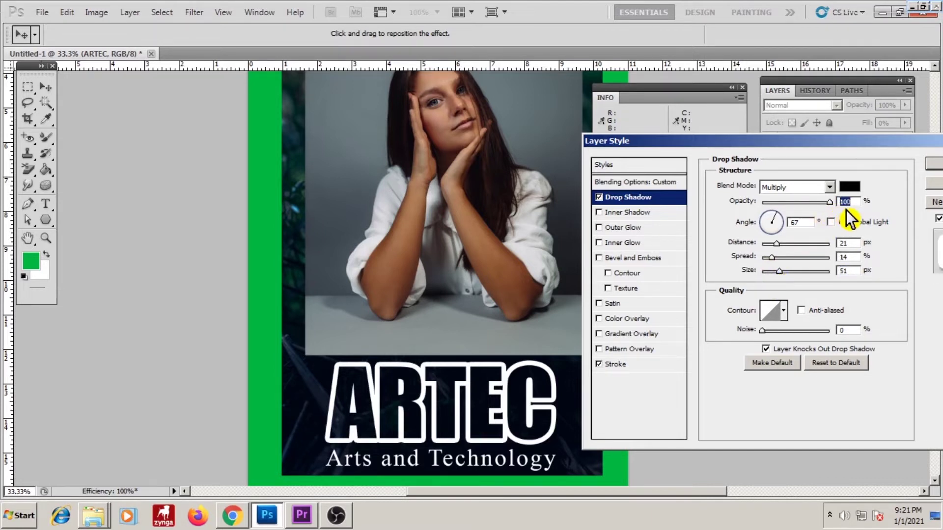
Keep the drop shadow colour black and switch its blend mode to Normal
left_click(829, 187)
left_click(856, 192)
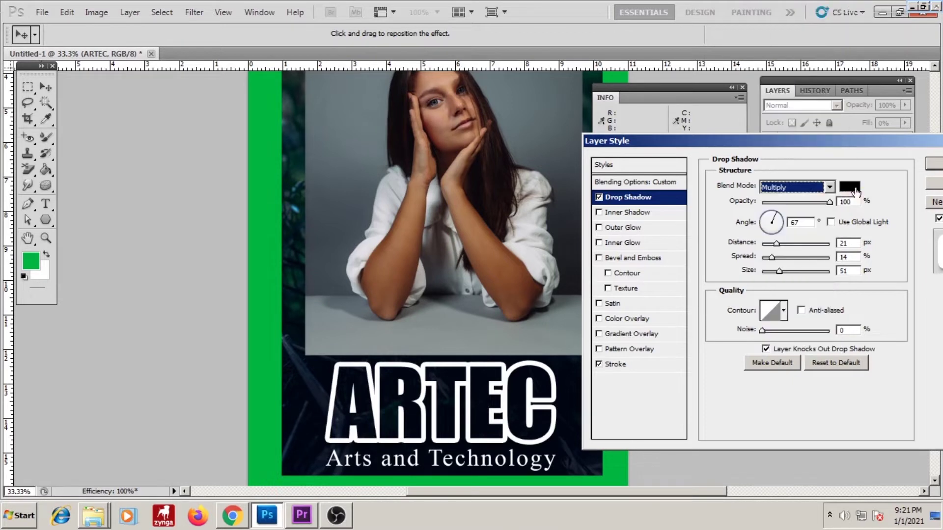
left_click_drag(323, 155, 192, 101)
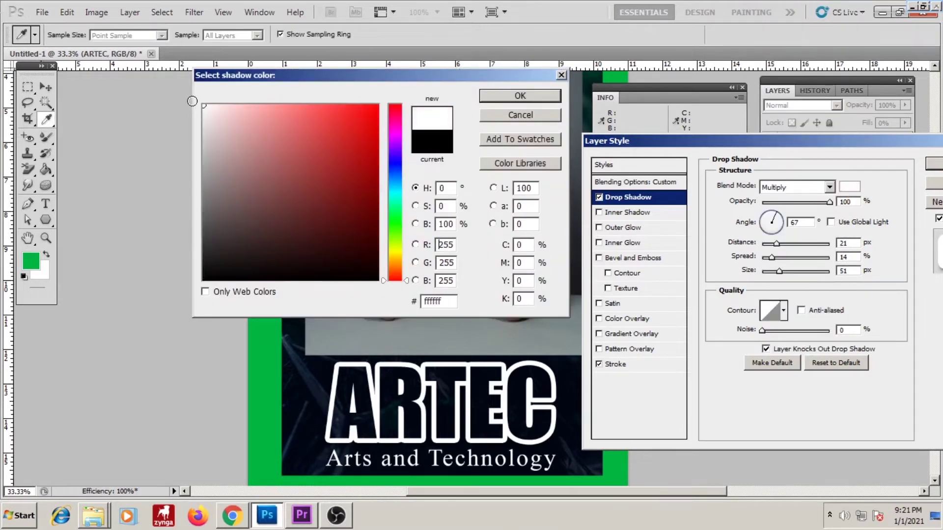
left_click_drag(398, 211, 399, 101)
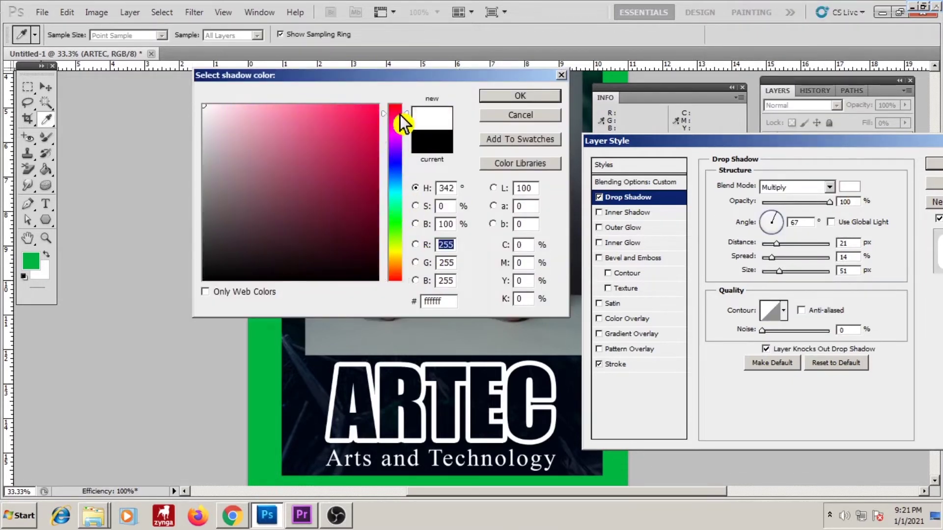
left_click_drag(358, 157, 404, 297)
left_click(523, 97)
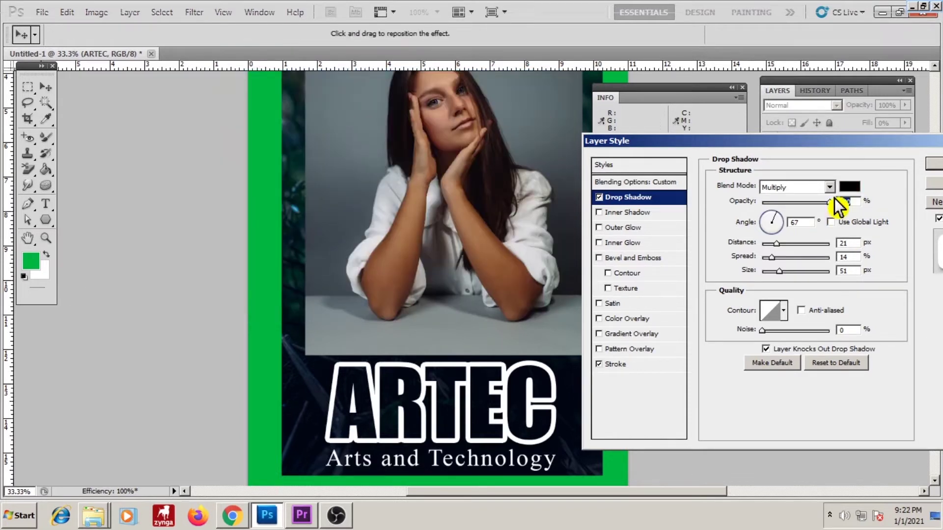
left_click(830, 188)
left_click(801, 10)
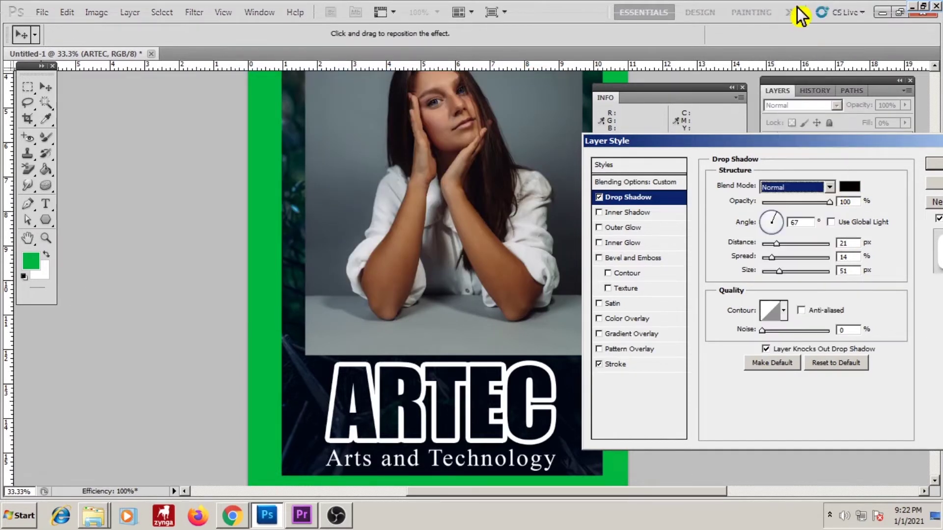
Increase the shadow distance, restore Multiply blend mode, and enable Inner Shadow
mouse_move(777, 245)
left_mouse_down()
mouse_move(796, 244)
mouse_move(786, 283)
mouse_move(783, 258)
left_mouse_up()
left_click(794, 187)
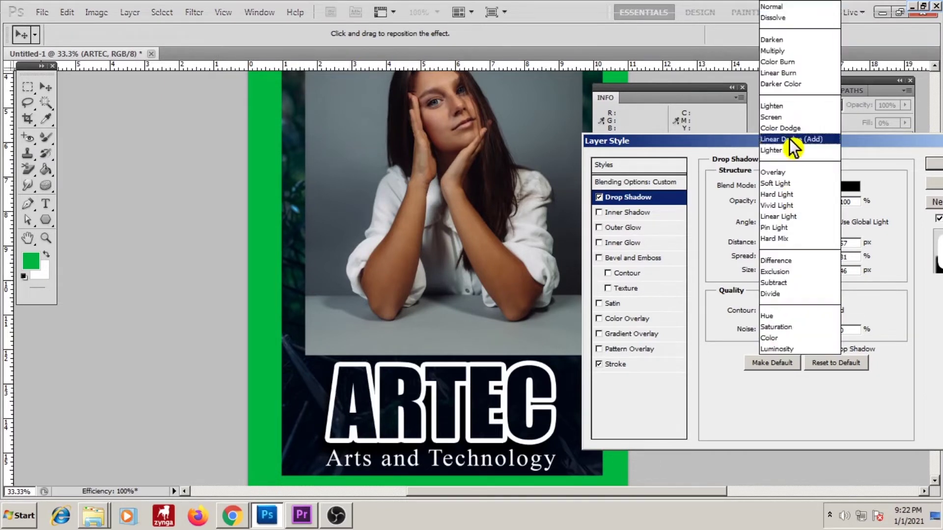
left_click(793, 51)
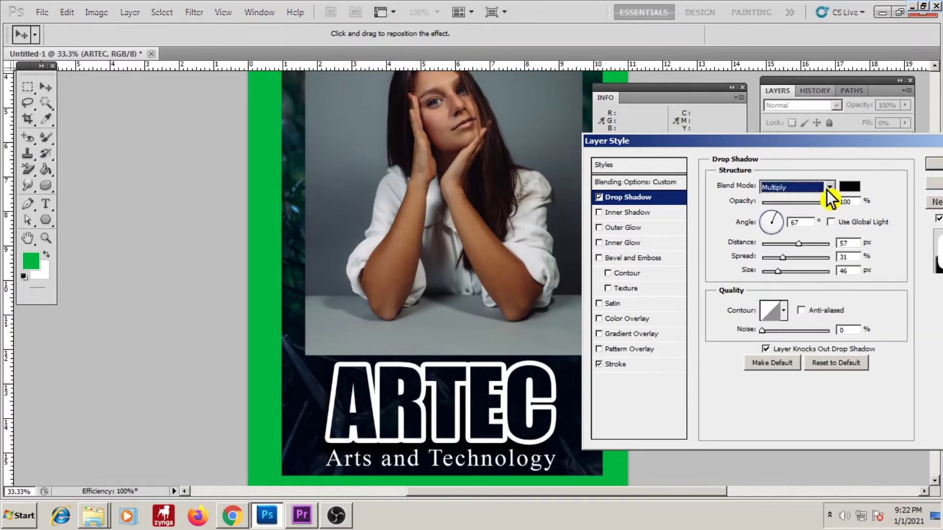
left_click(619, 213)
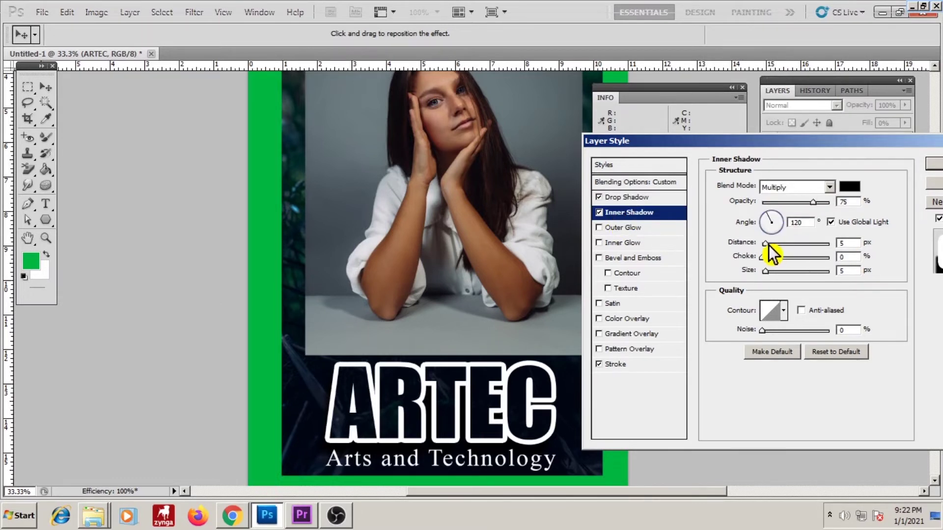
Set the inner shadow to 25 px distance and 26% choke, then apply the effects
left_click_drag(767, 245, 791, 245)
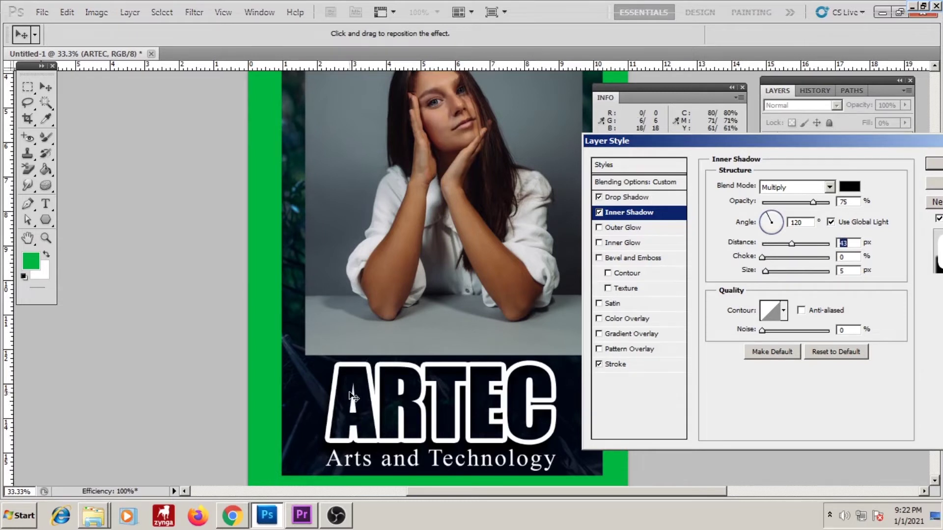
left_click_drag(338, 365, 343, 382)
left_click_drag(425, 444, 425, 444)
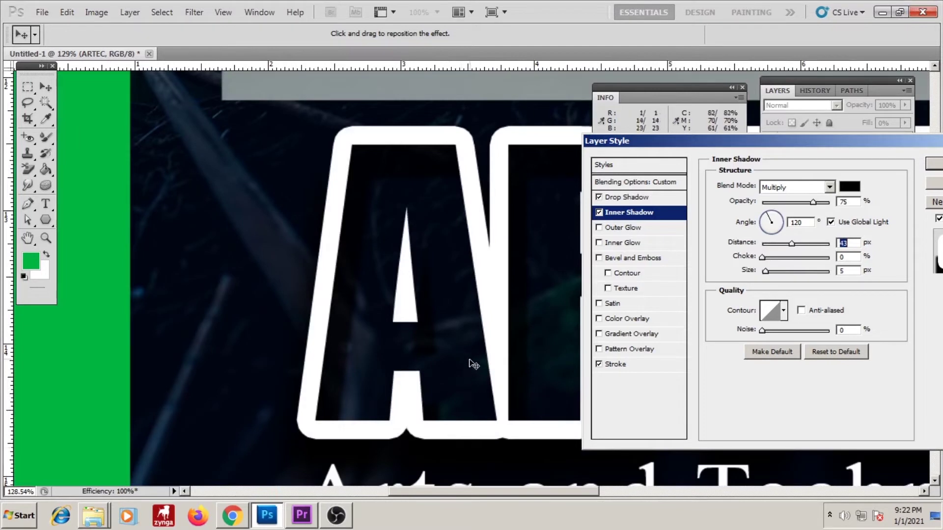
mouse_move(763, 257)
left_mouse_down()
mouse_move(780, 258)
mouse_move(779, 244)
left_mouse_up()
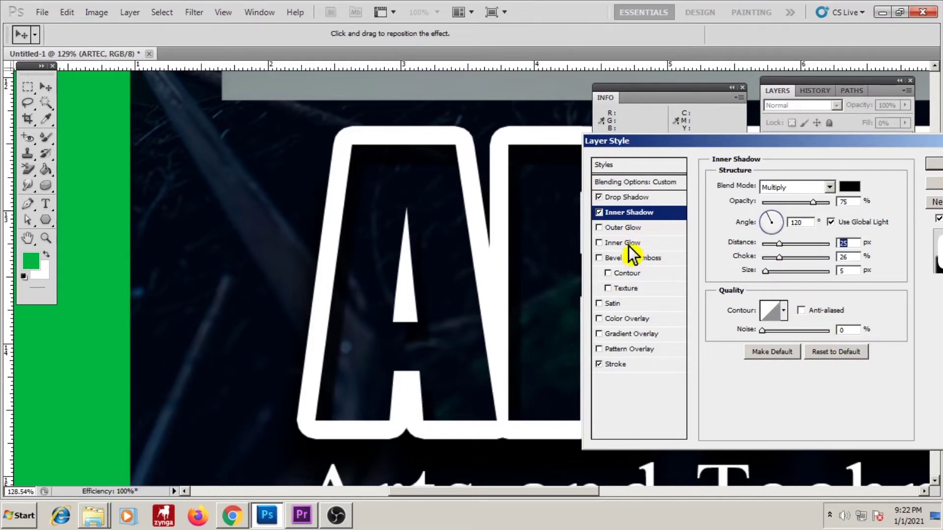
left_click(937, 173)
Zoom out and scroll to view the whole ARTEC title
key("z")
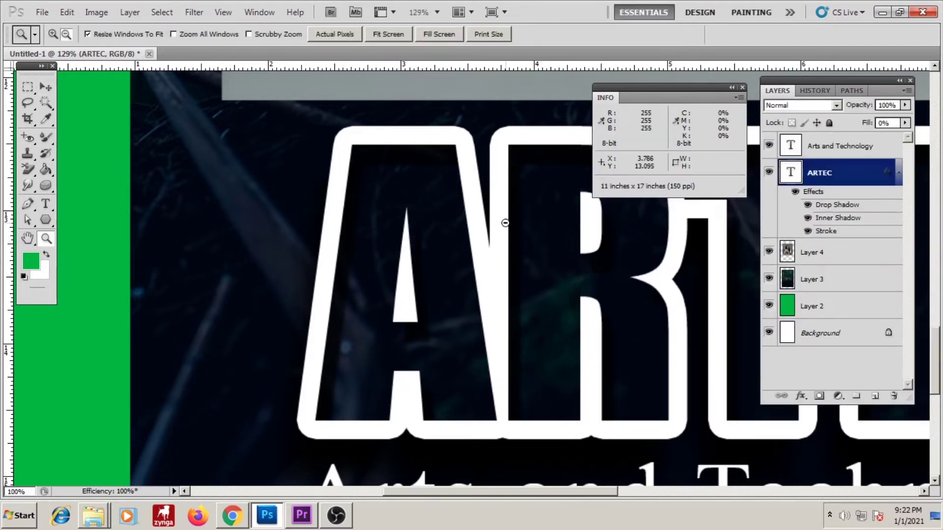
left_click(513, 222, "alt")
scroll(491, 256, "right", 3)
scroll(466, 290, "right", 3)
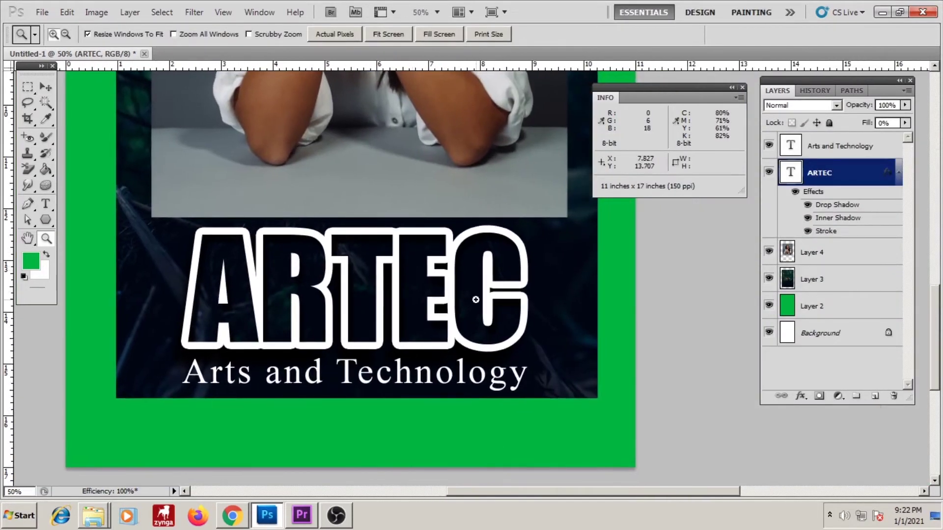
key("v")
scroll(511, 236, "up", 2)
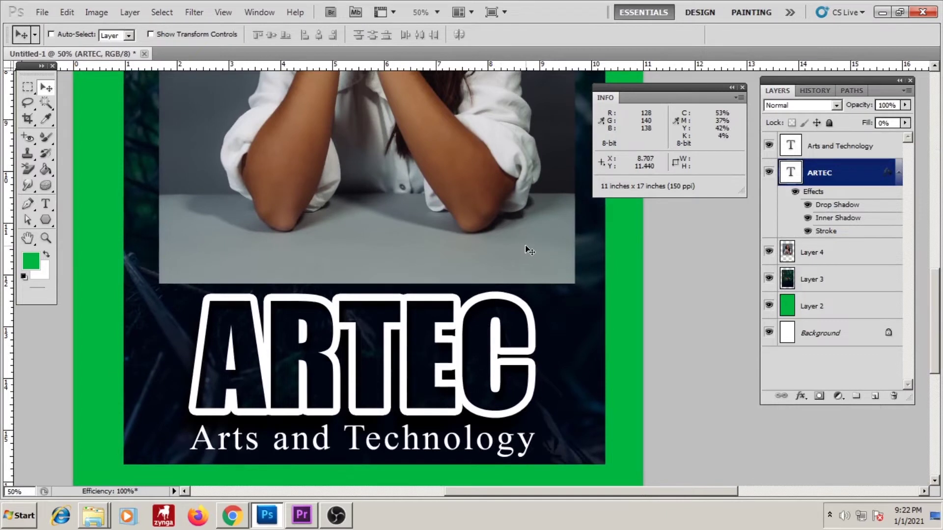
Add an Outer Glow to Layer 4 with full opacity and a larger size
left_click(536, 237, "ctrl")
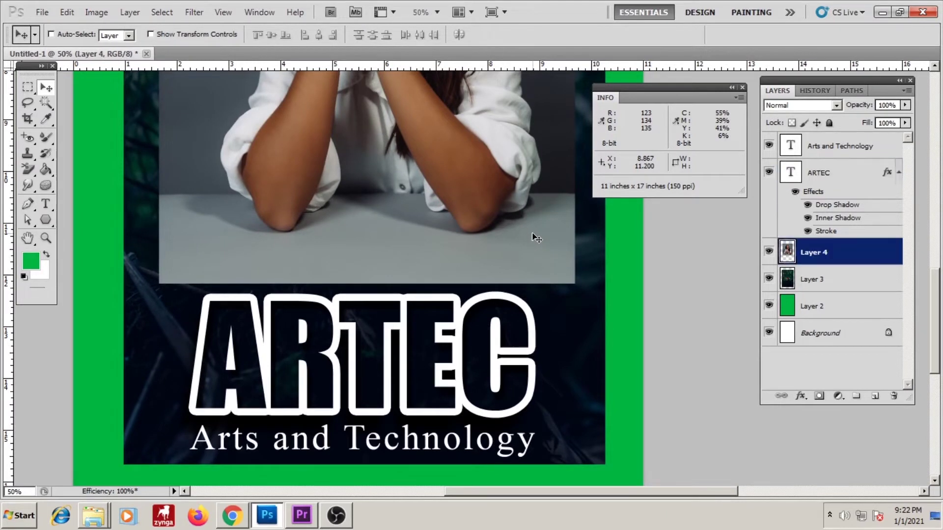
left_click(800, 397)
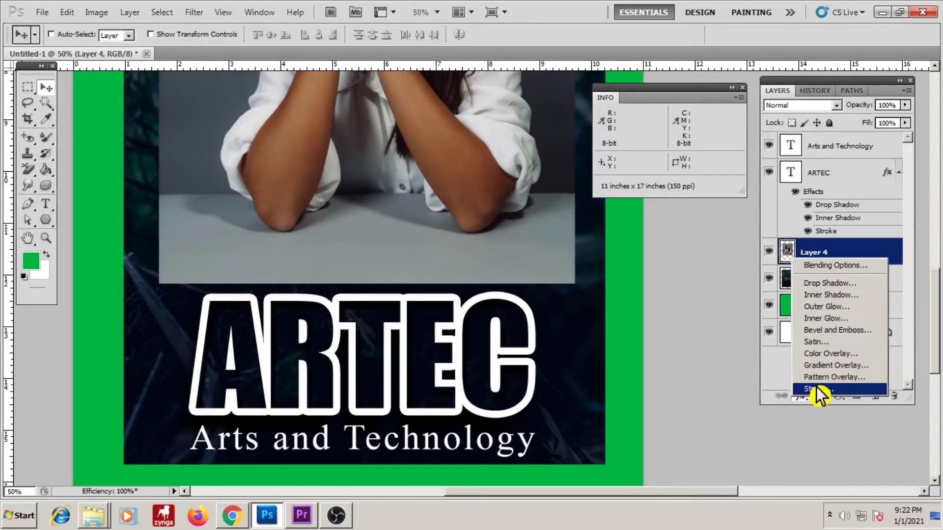
left_click(827, 308)
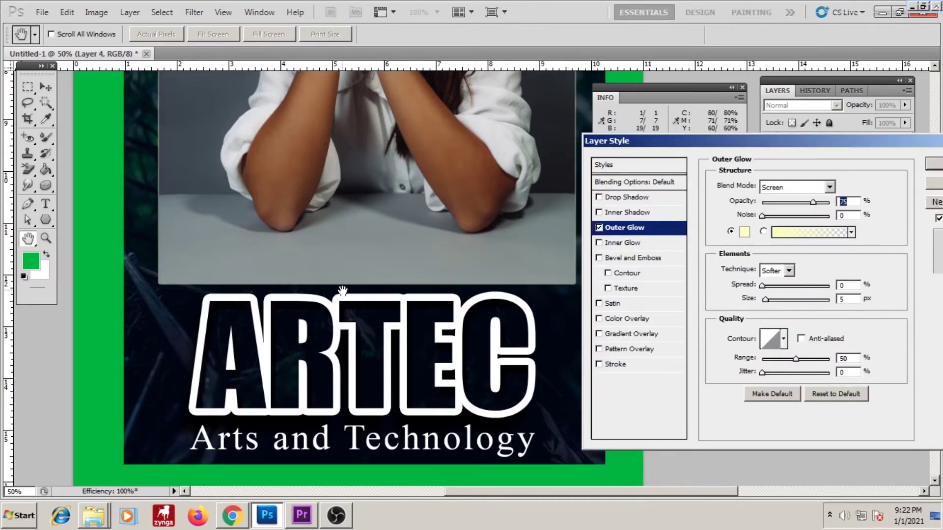
key("Tab")
left_click_drag(814, 202, 841, 204)
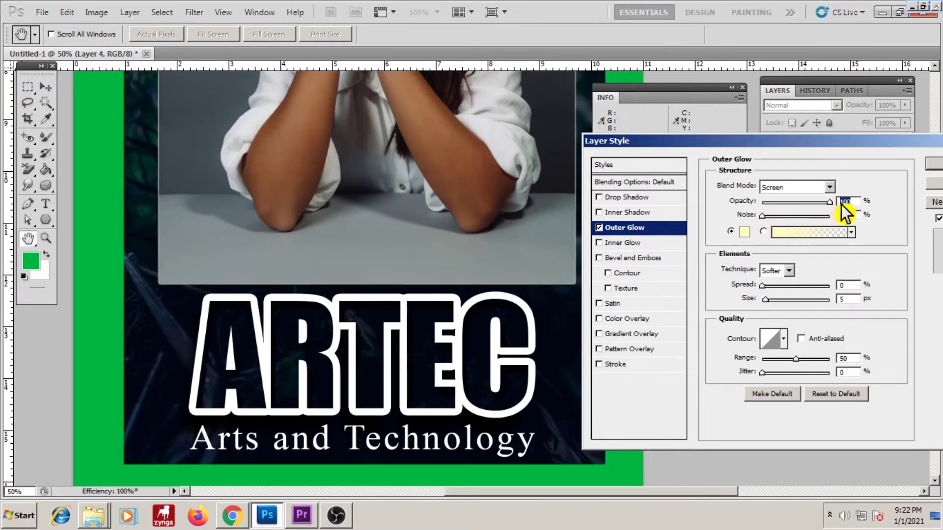
left_click_drag(763, 285, 775, 299)
Make the glow white, reduce its spread to 8%, and confirm the 29 px glow
left_click(745, 232)
key("Tab")
key("Tab")
type("255")
left_click(554, 96)
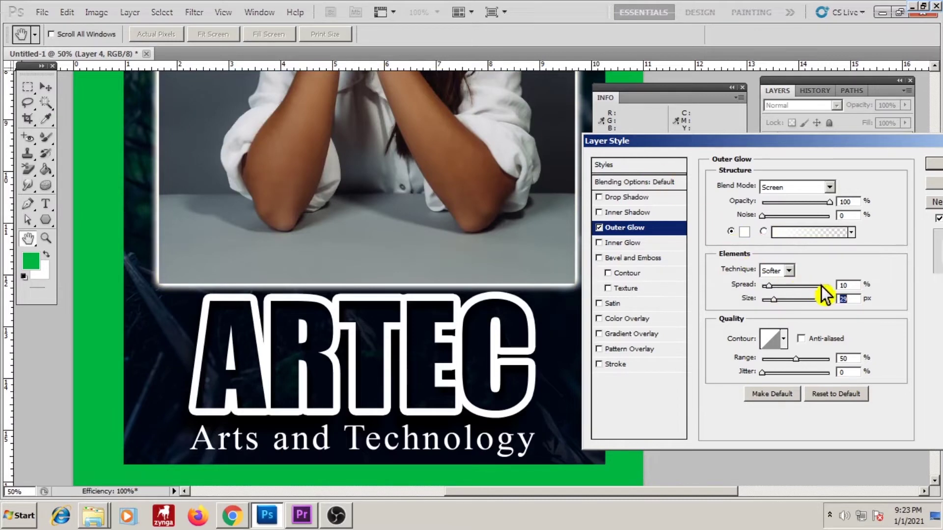
scroll(486, 131, "up", 5)
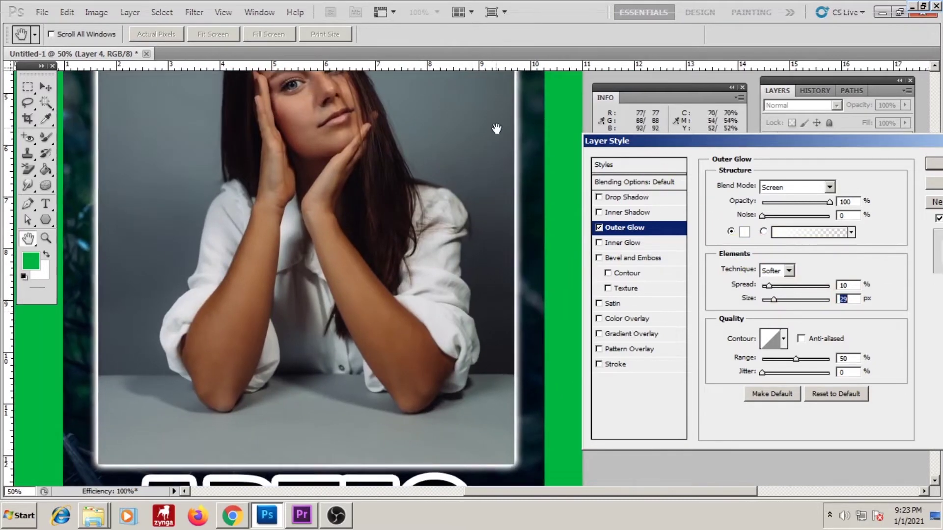
left_click_drag(768, 286, 766, 286)
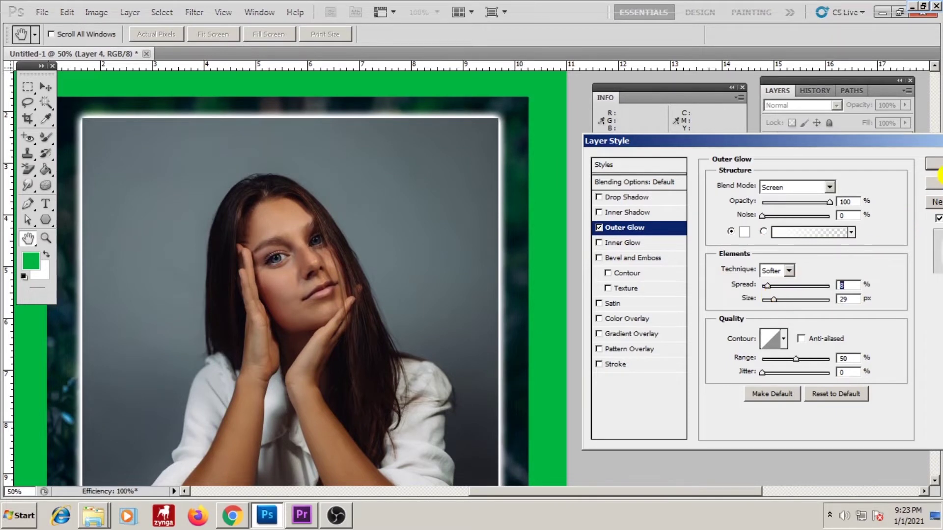
left_click(937, 167)
Zoom in and out until the whole poster fits in the window
key("z")
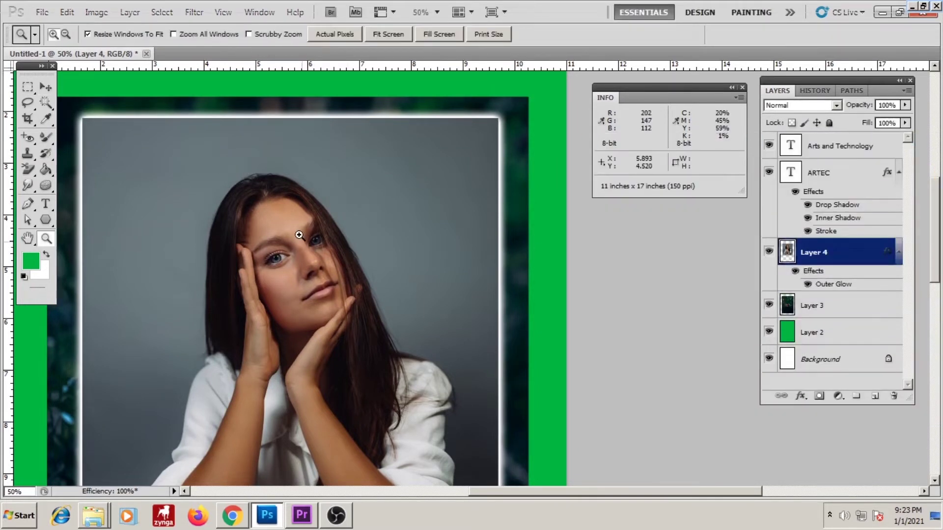
left_click(299, 231, "alt")
key("ctrl+plus")
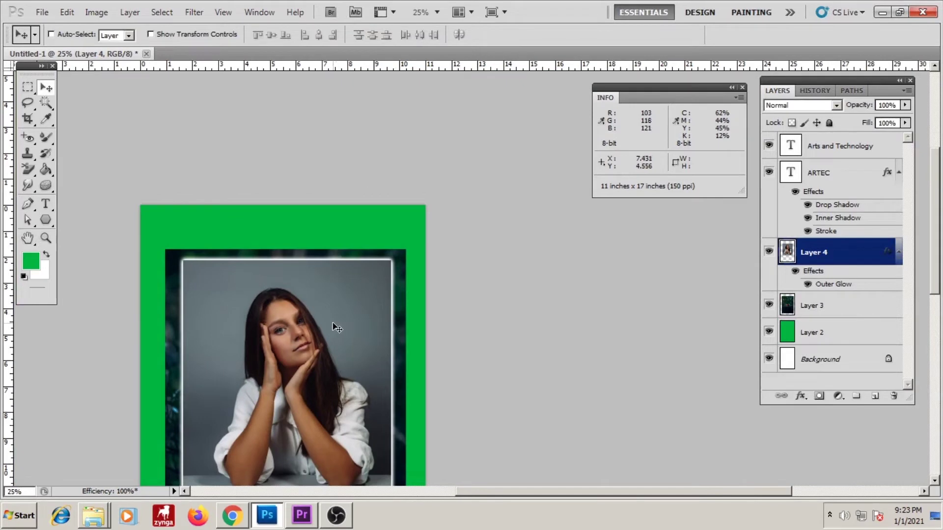
left_click_drag(331, 324, 495, 178)
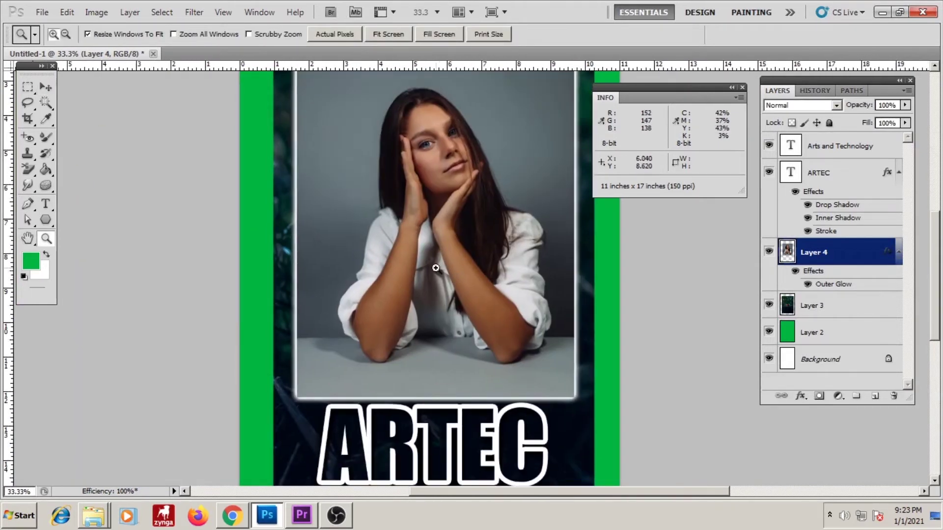
key("ctrl+minus")
left_click(449, 282)
key("ctrl+minus")
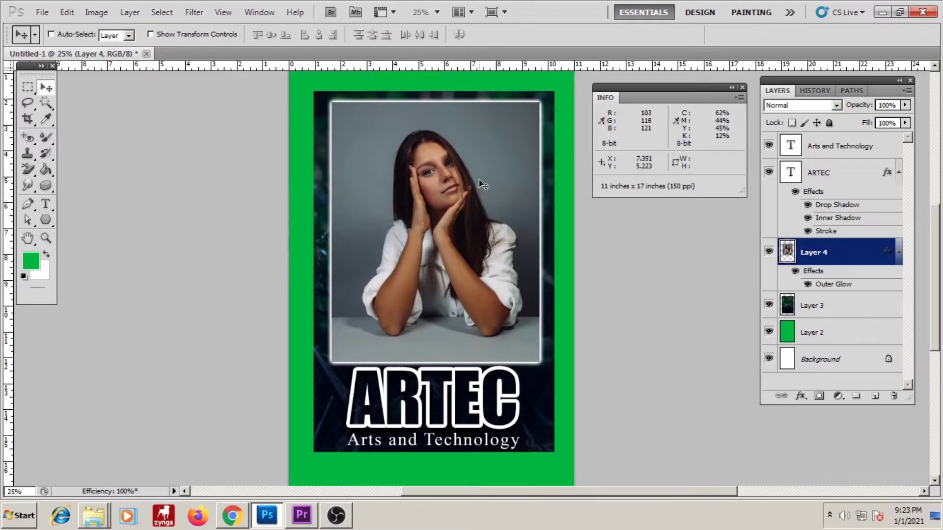
Nudge the photo, recentre the poster, and marquee-select the photo, title and backing layers
left_click_drag(480, 182, 479, 180)
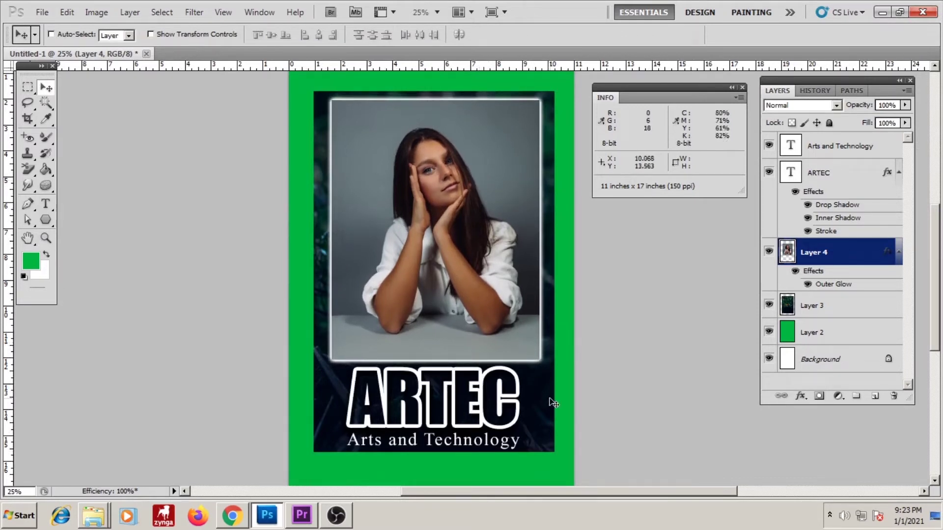
left_click_drag(589, 404, 589, 342)
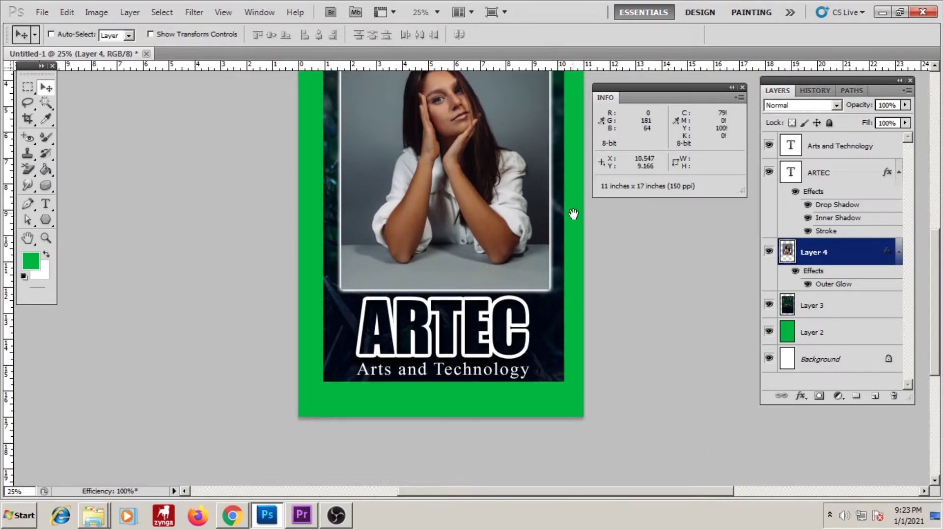
left_click_drag(572, 214, 567, 242)
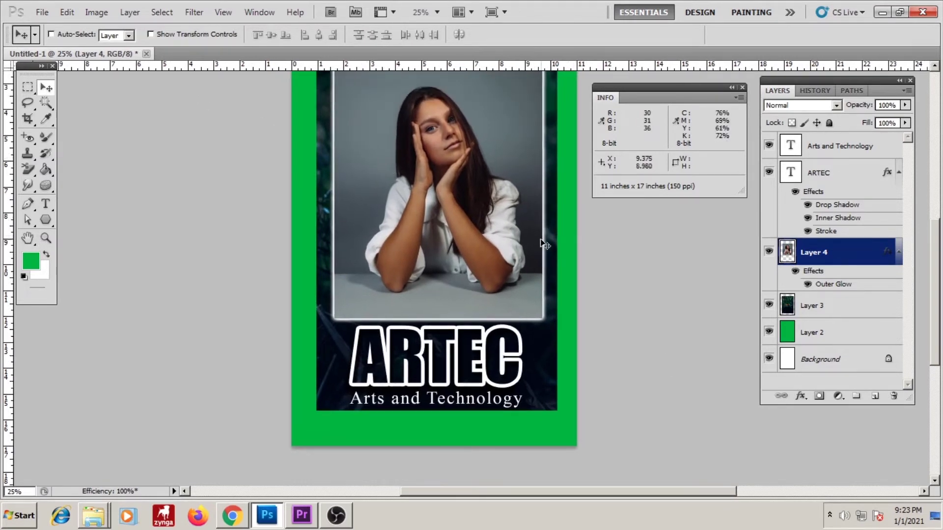
scroll(538, 240, "down", 2)
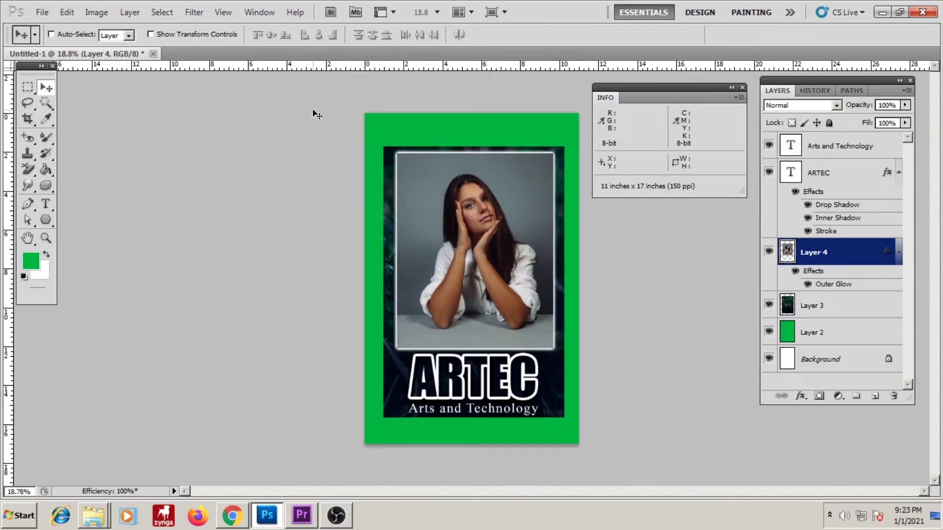
left_click_drag(311, 107, 617, 446)
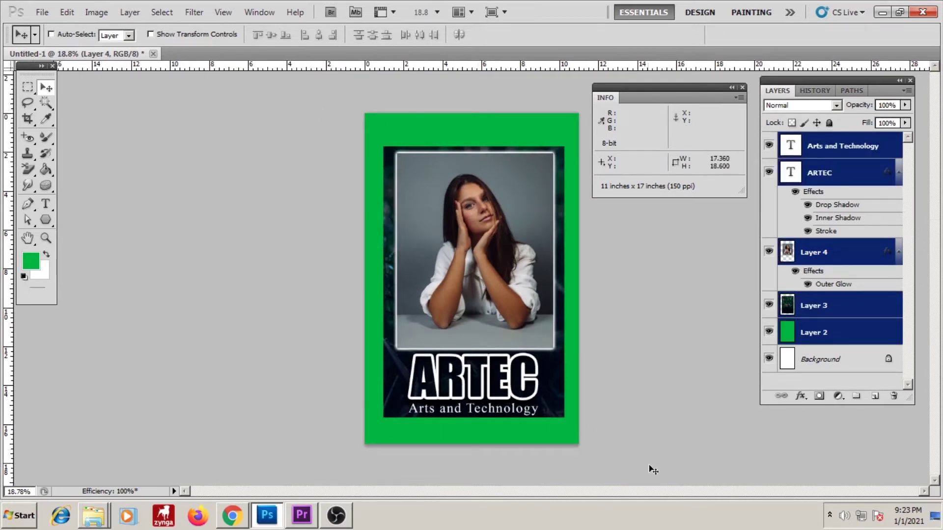
Marquee-select all the poster layers, undoing an accidental move
left_click_drag(654, 470, 648, 441)
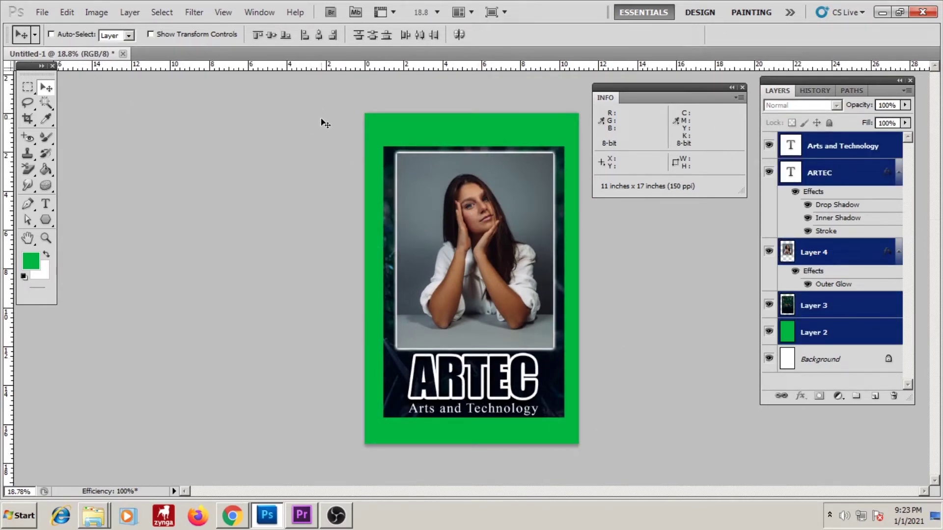
left_click(334, 109)
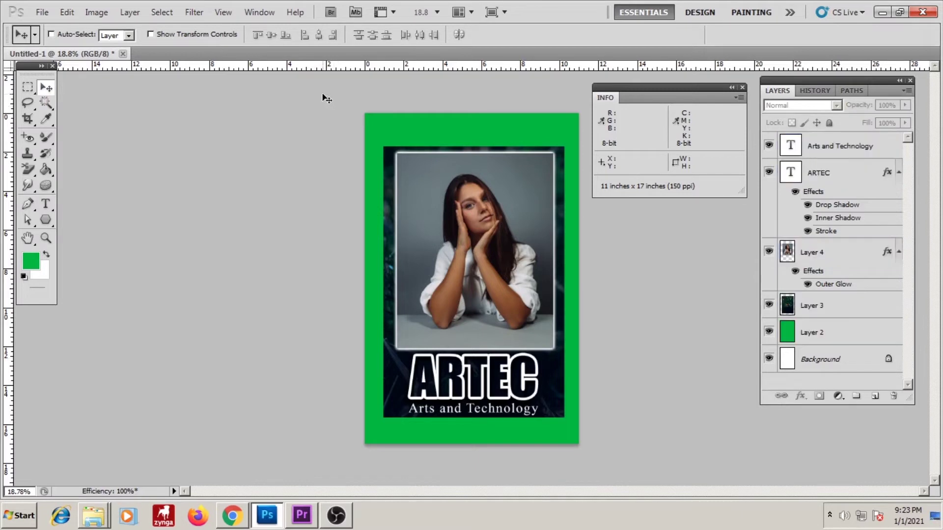
mouse_move(314, 96)
left_mouse_down()
mouse_move(542, 332)
mouse_move(507, 344)
left_mouse_up()
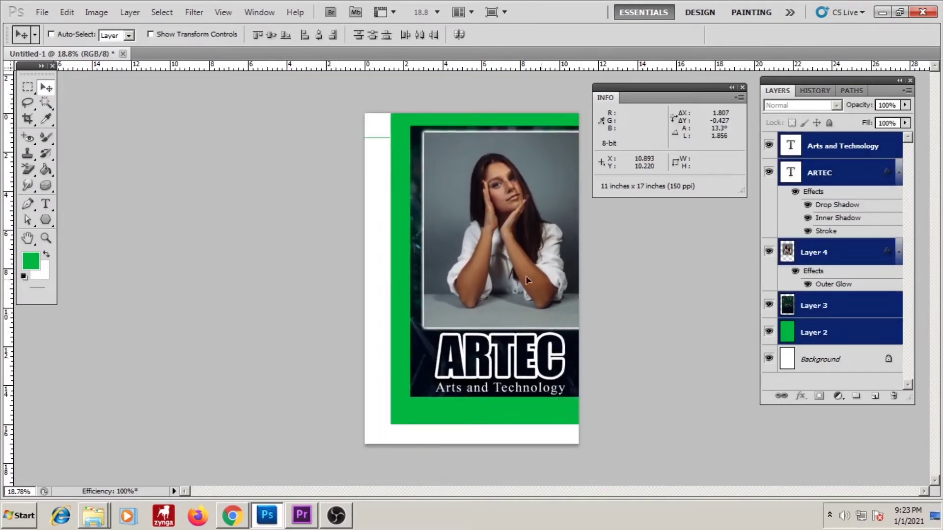
left_click_drag(507, 344, 515, 306)
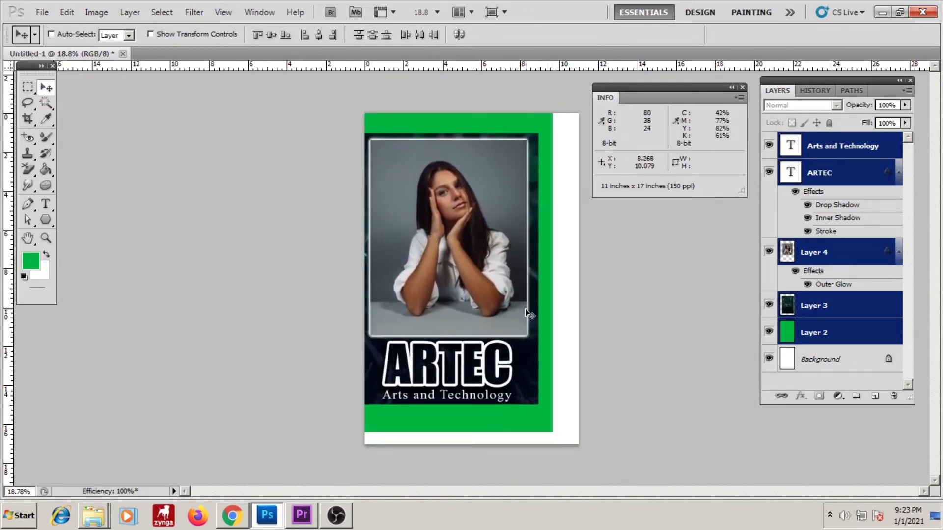
key("ctrl+z")
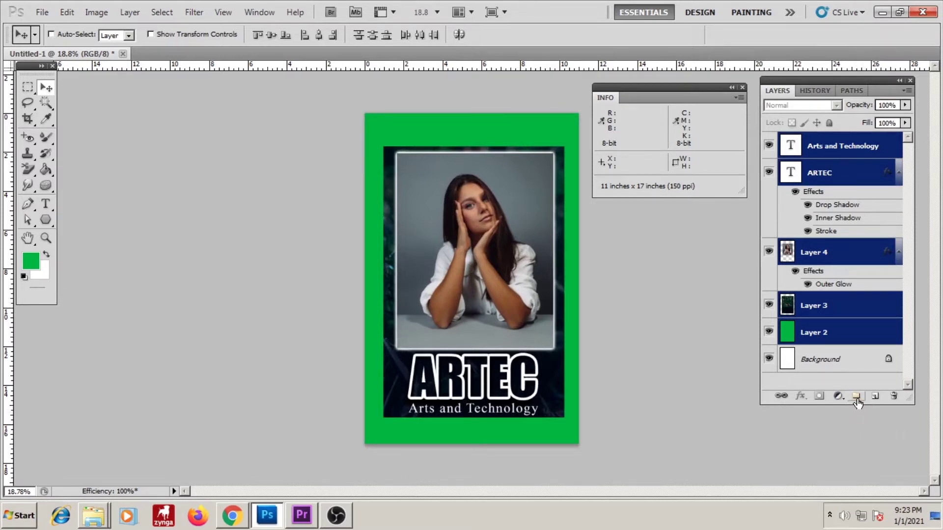
Group the selected layers into Group 1 with Ctrl+G, undoing a test move
key("ctrl+g")
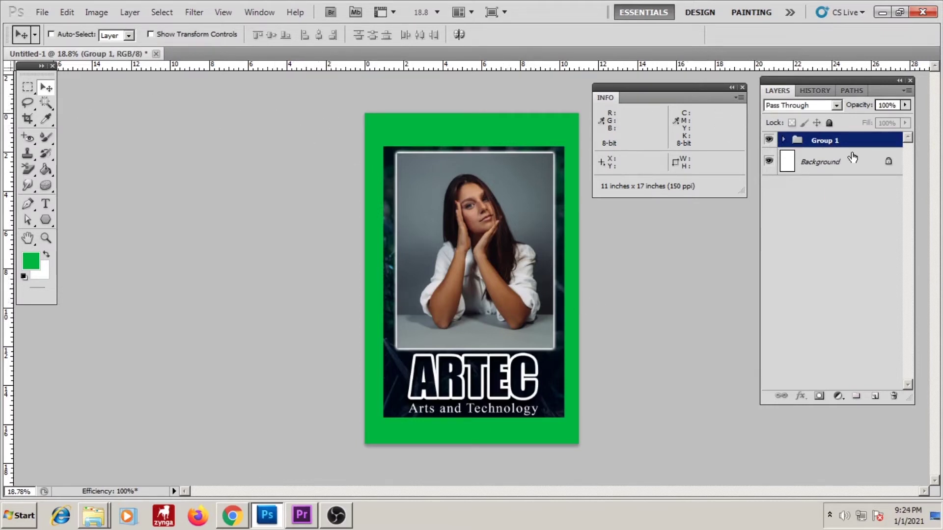
left_click_drag(491, 252, 510, 240)
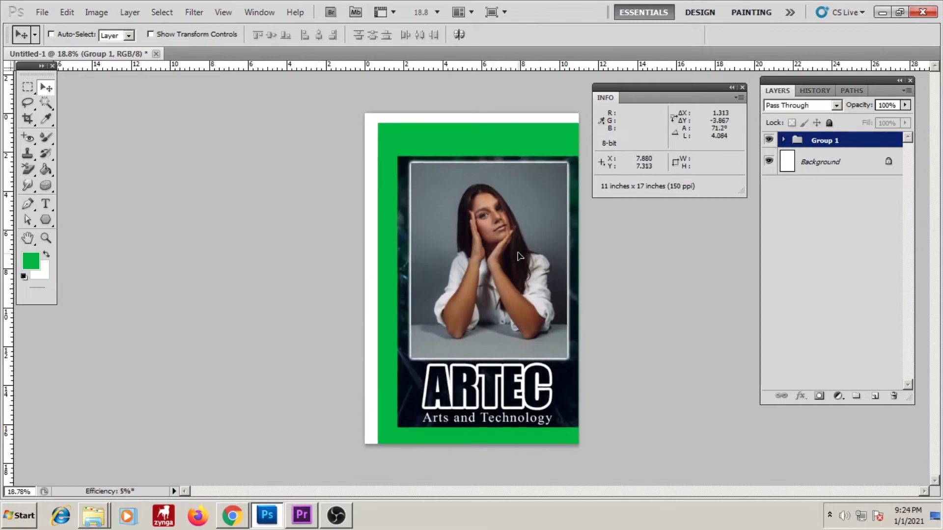
key("ctrl+z")
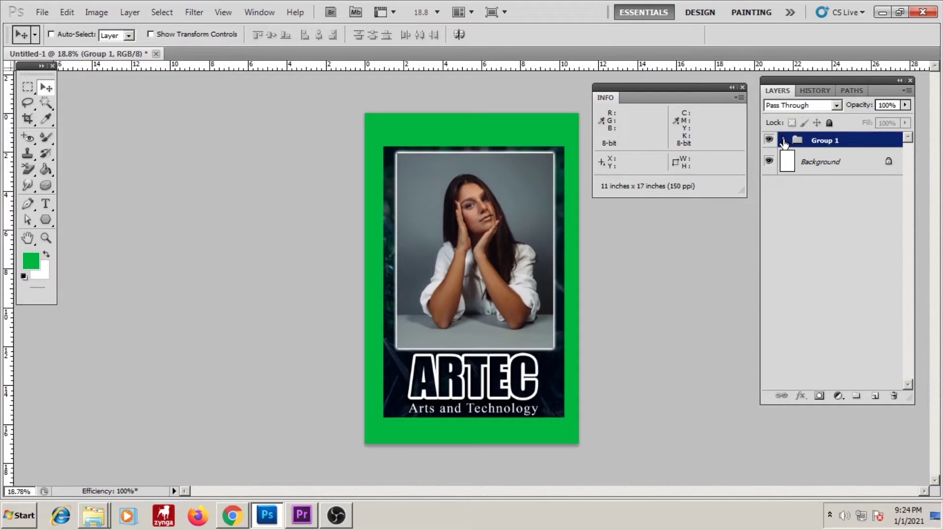
left_click(784, 141)
left_click(820, 170)
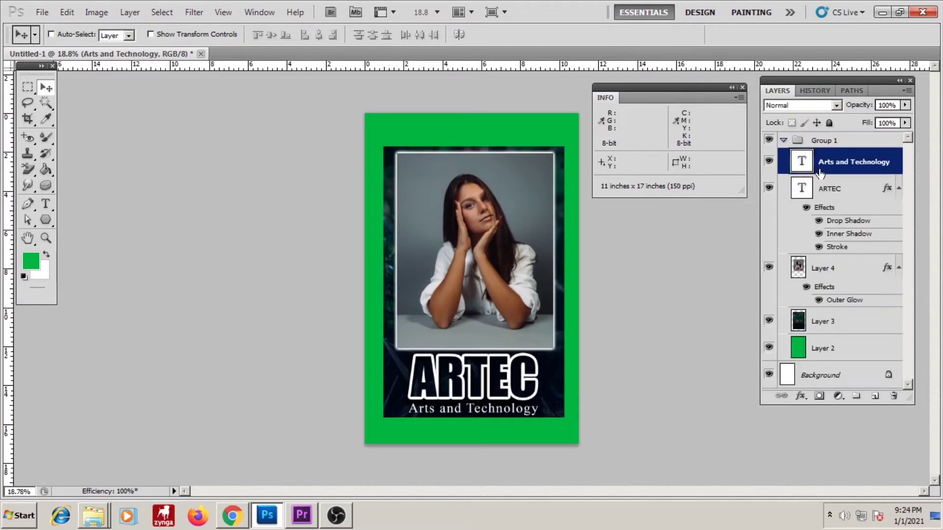
left_click(817, 193)
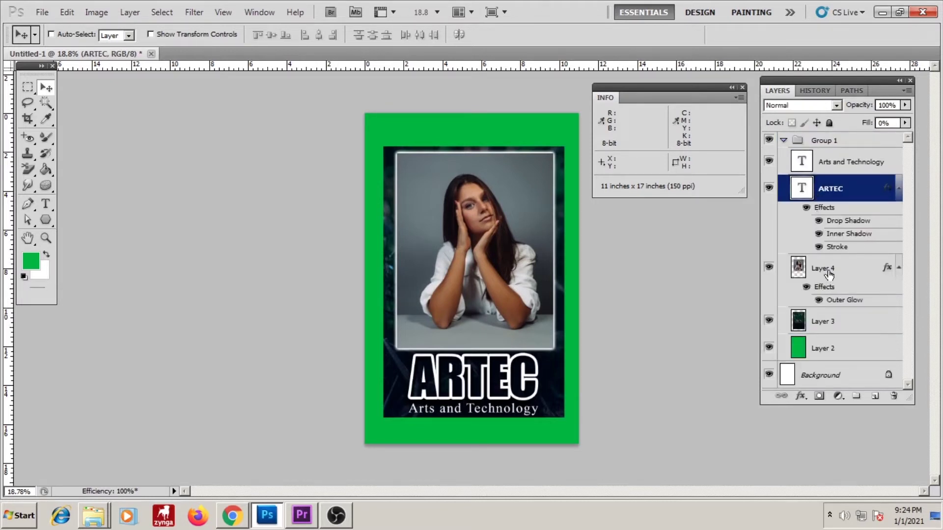
left_click(829, 273)
left_click(829, 324)
left_click(823, 359)
left_click(816, 192)
left_click(816, 169)
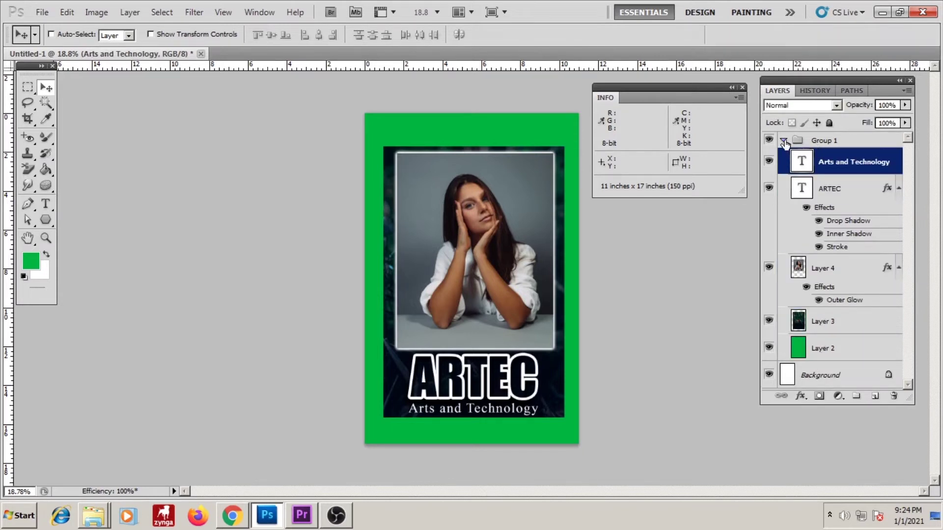
left_click(129, 36)
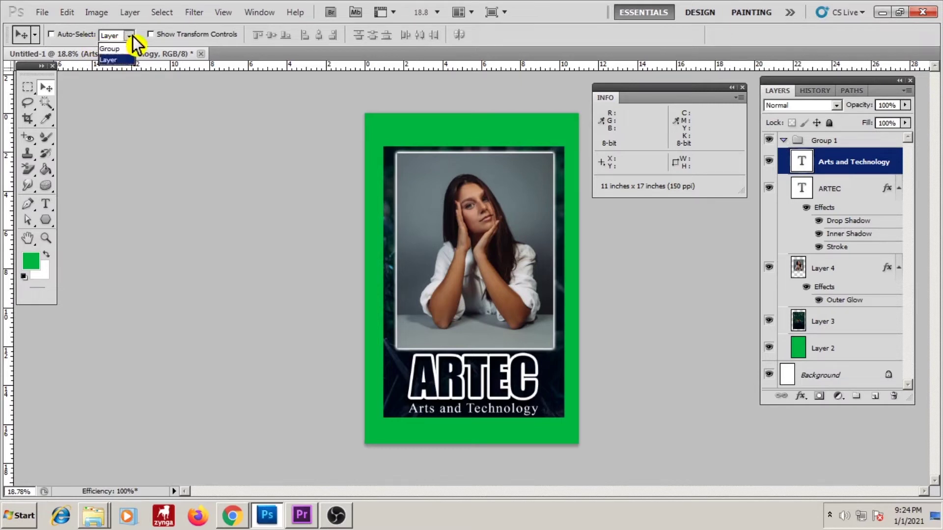
left_click(122, 49)
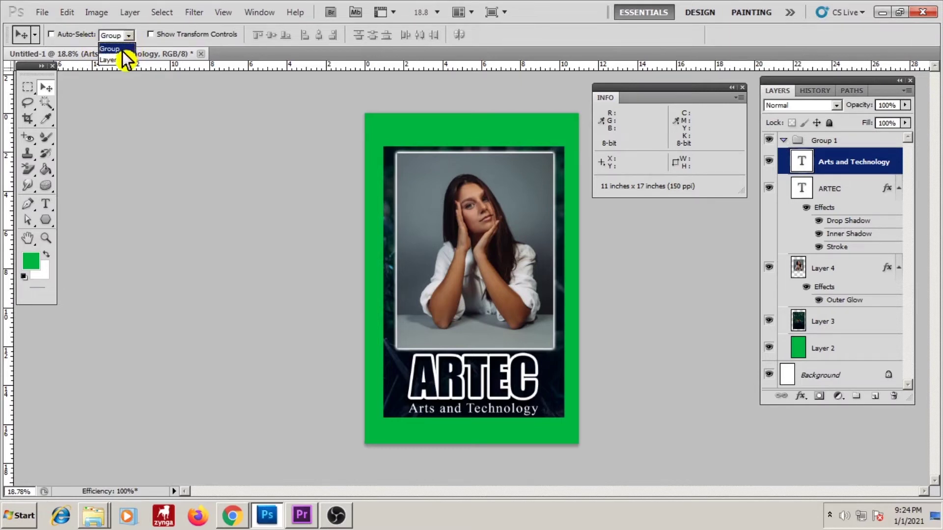
left_click(124, 50)
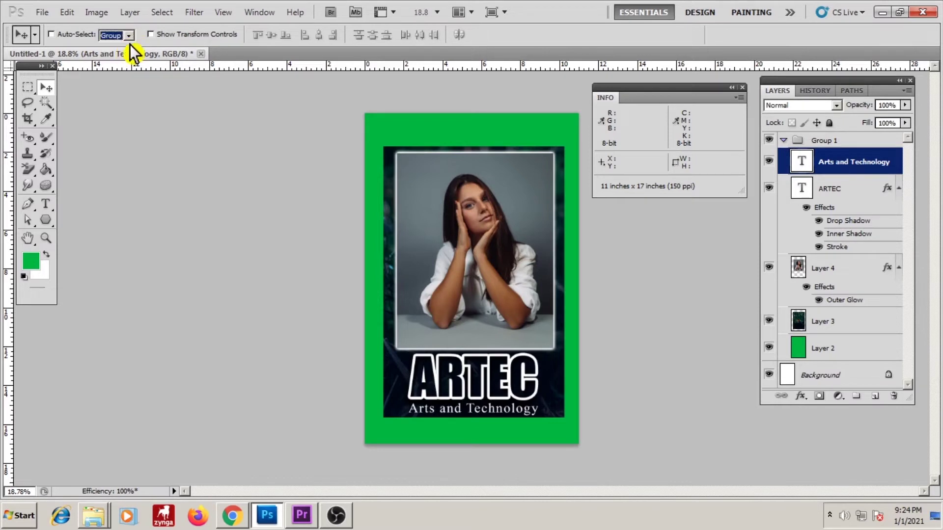
left_click(128, 36)
left_click(112, 57)
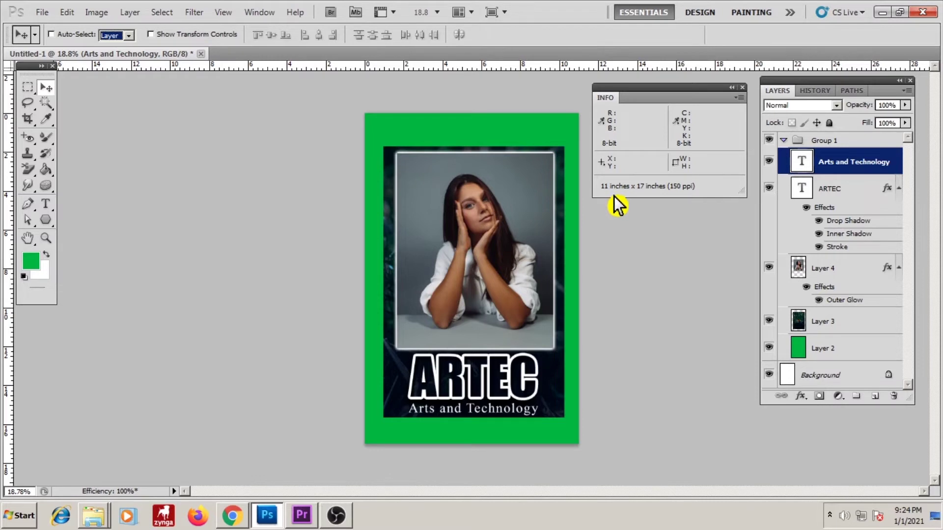
left_click(560, 129, "ctrl")
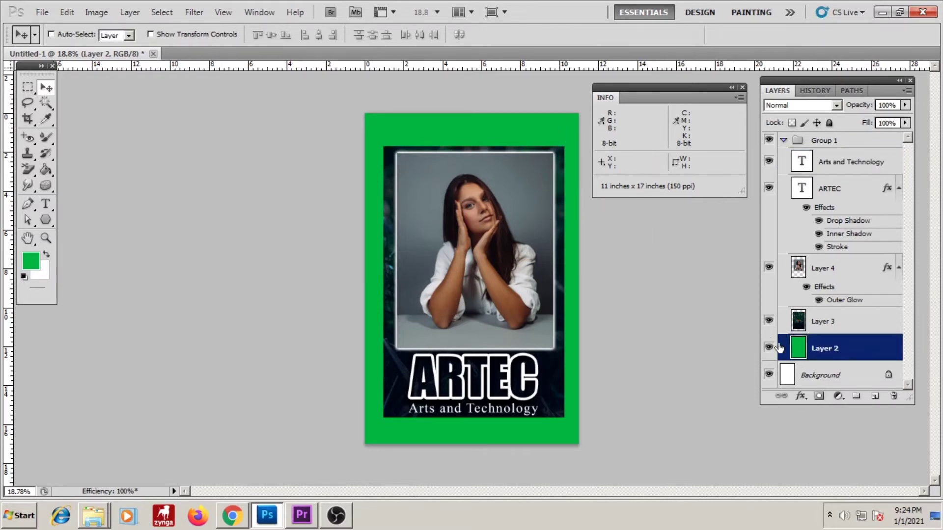
left_click(560, 378, "ctrl")
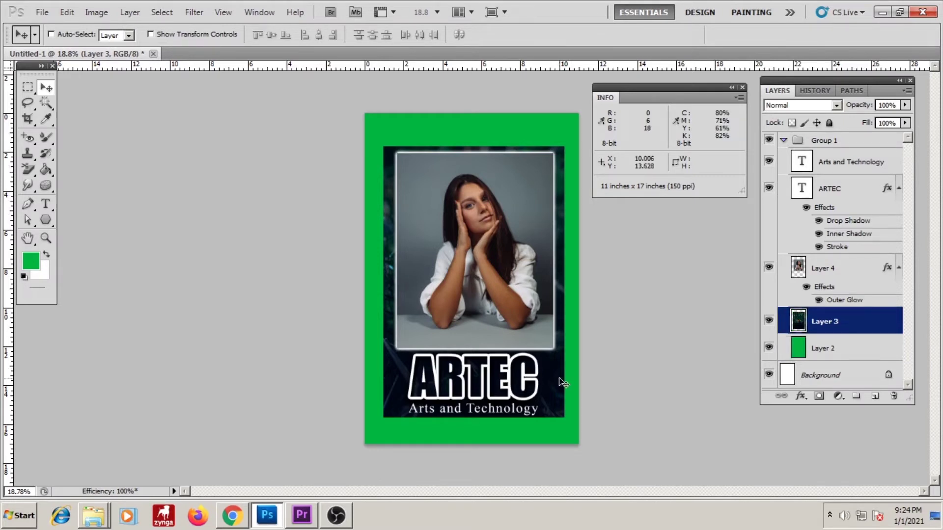
left_click(501, 235, "ctrl")
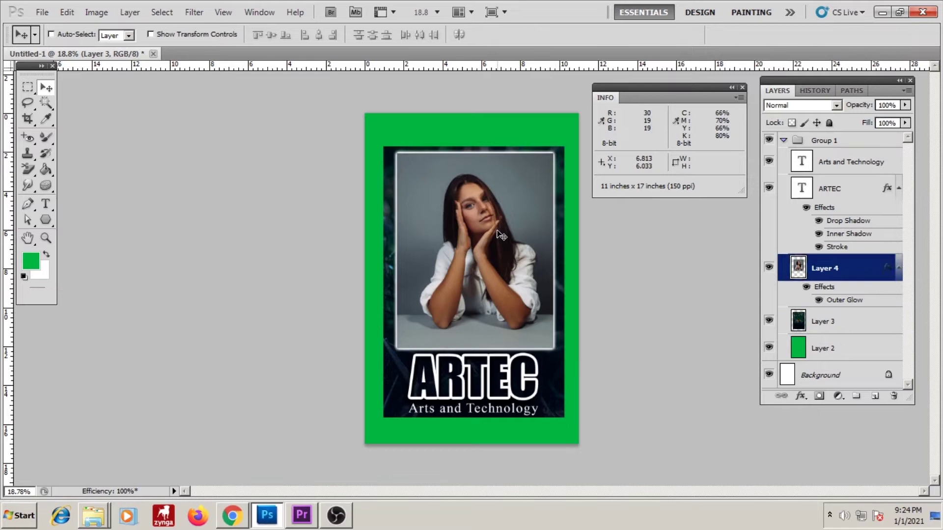
left_click(528, 385, "ctrl")
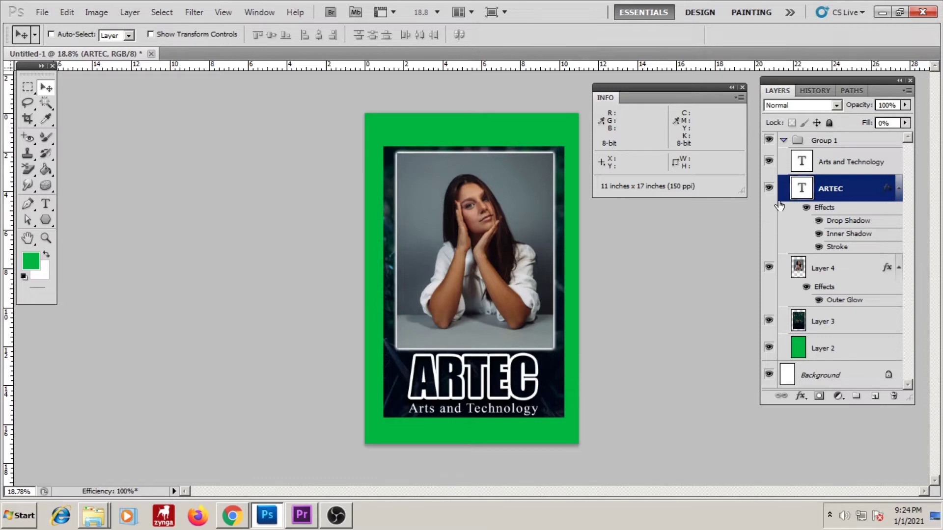
left_click(785, 141)
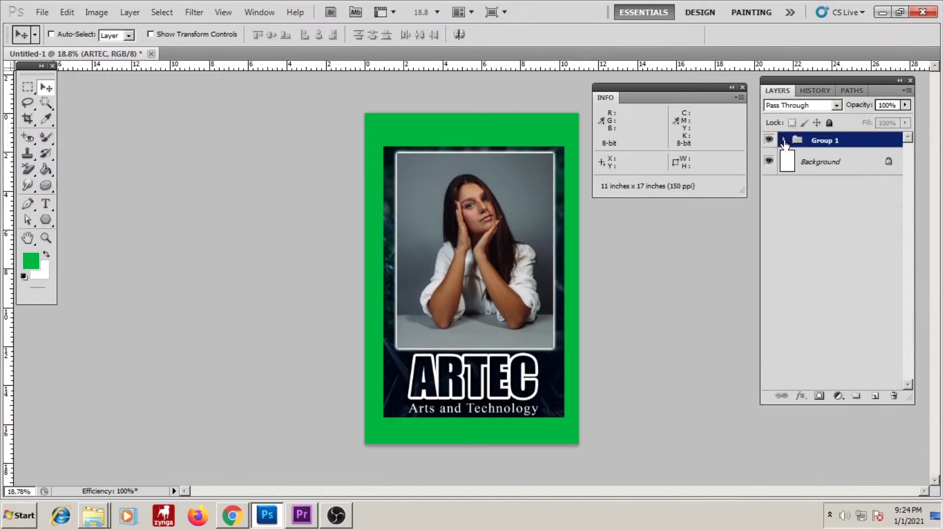
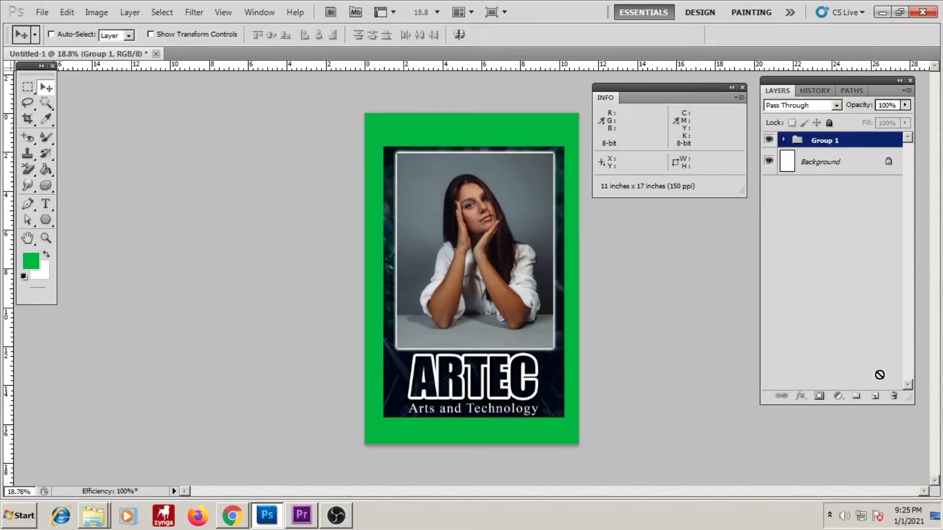
Duplicate Group 1, hide the original as a backup, and ungroup the copy
left_click_drag(835, 141, 879, 398)
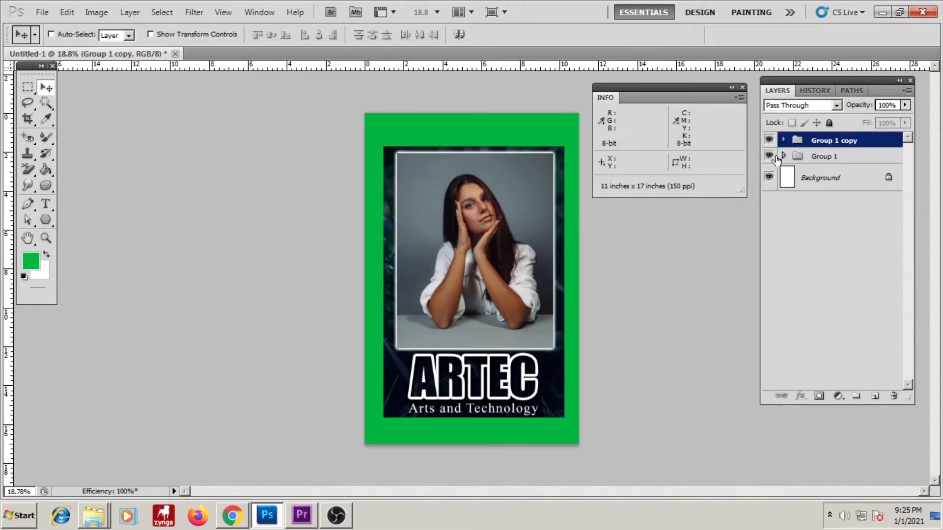
left_click(769, 157)
key("ctrl+shift+g")
Select both the ARTEC and Arts and Technology title layers together
left_click(835, 156)
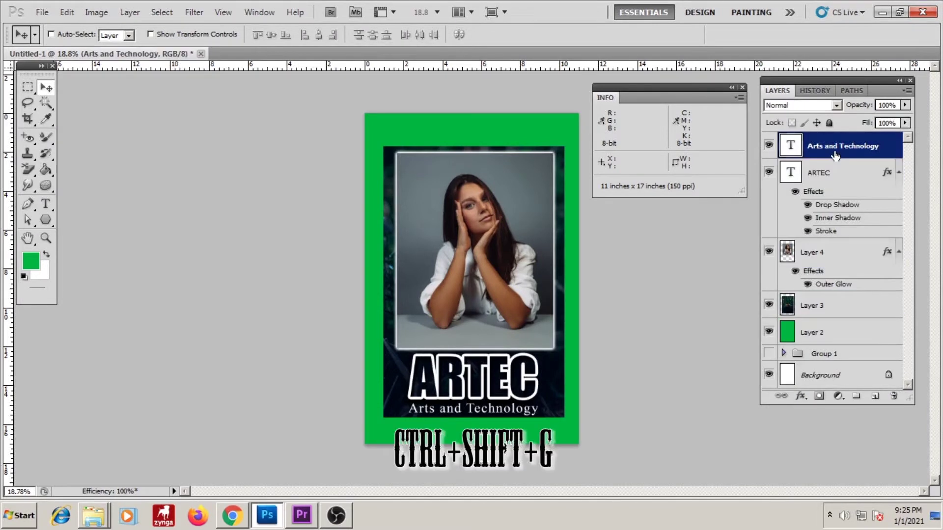
left_click(831, 180)
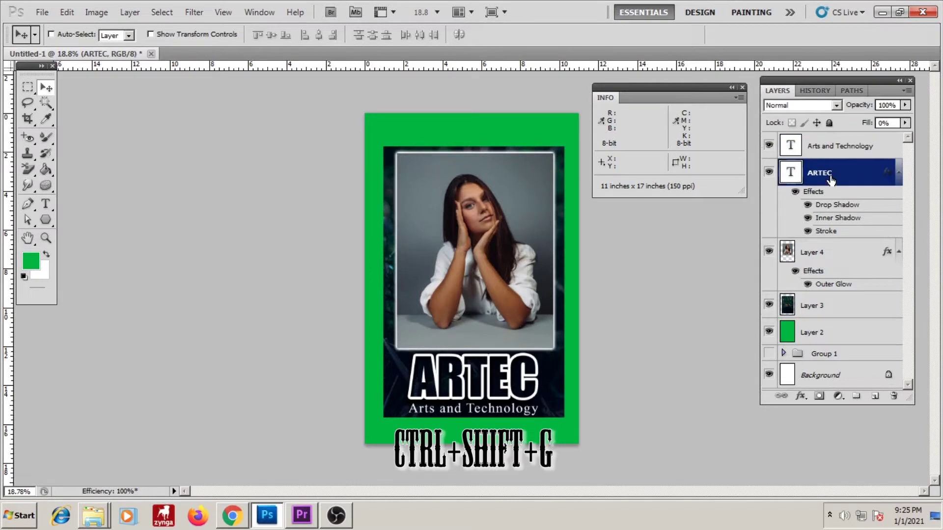
left_click(829, 148, "shift")
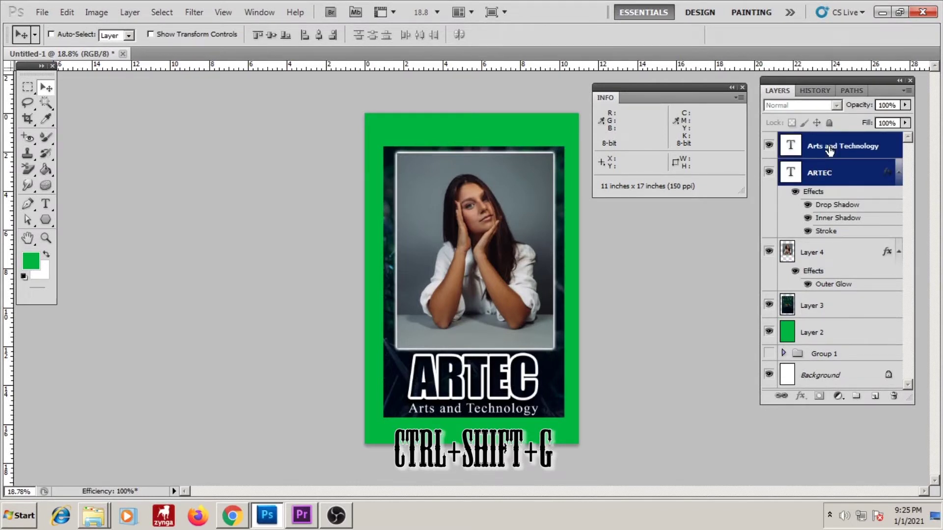
left_click(836, 172)
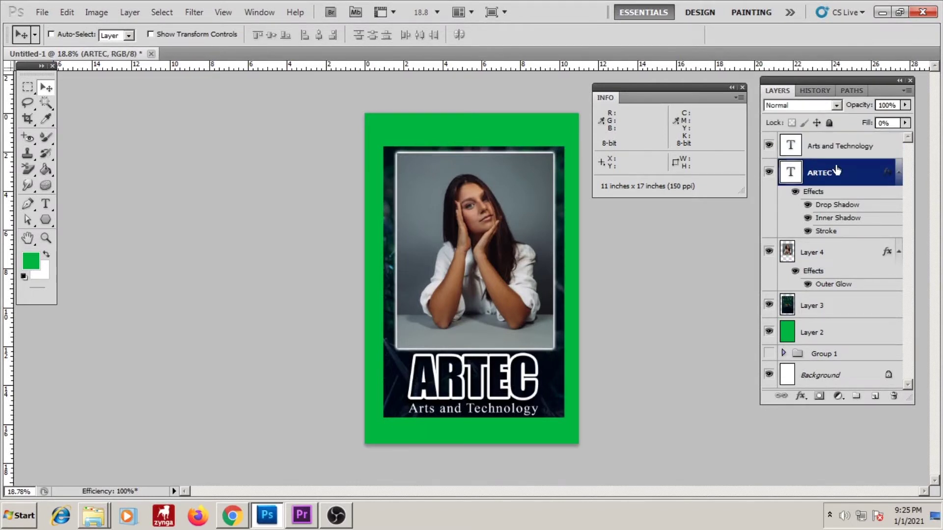
left_click(837, 151, "shift")
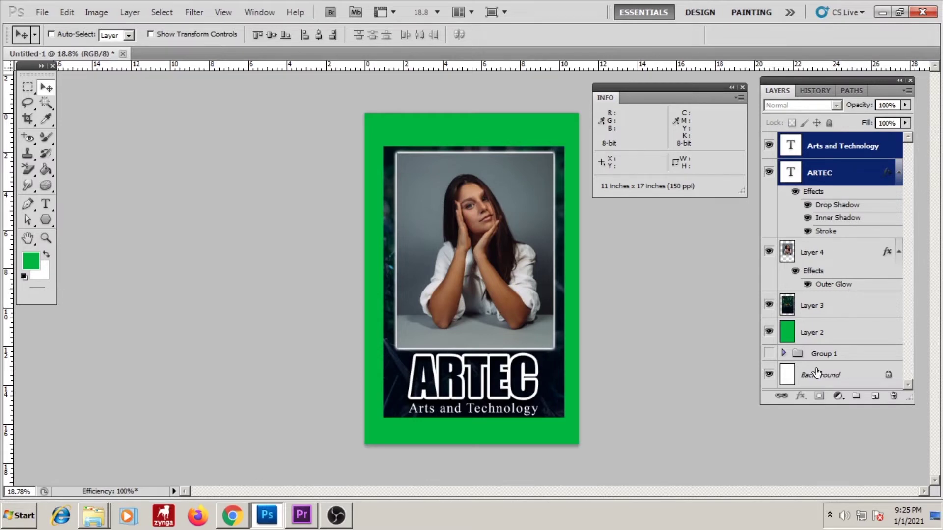
Link the two title layers and nudge the linked titles with the Move tool
left_click(781, 396)
left_click(824, 250)
left_click(821, 153)
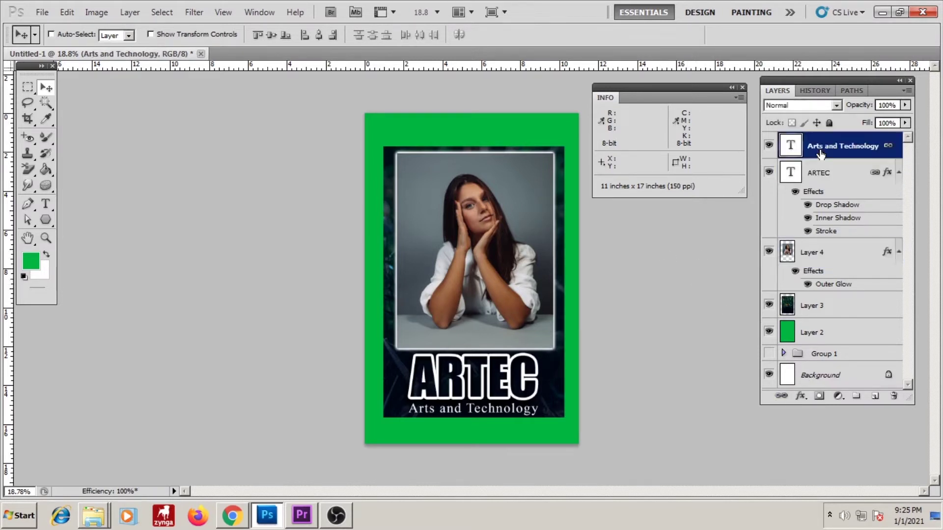
left_click(802, 178)
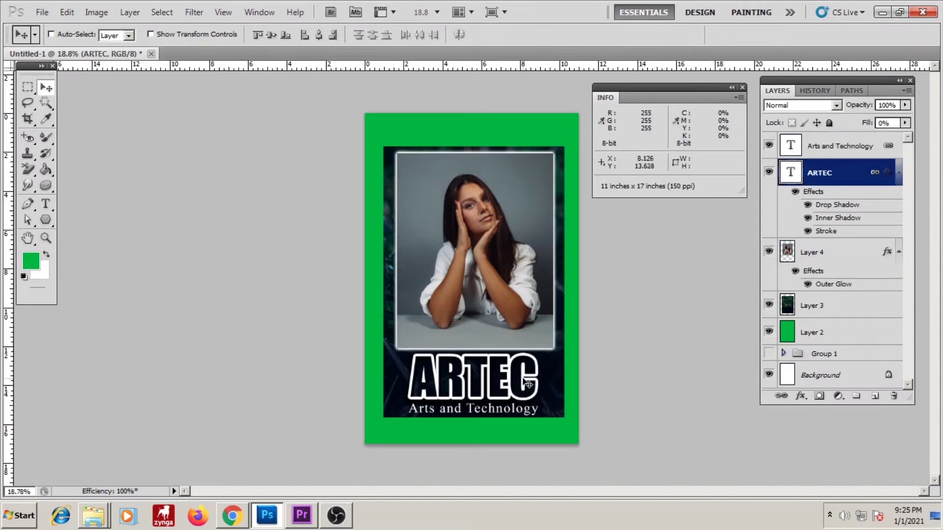
left_click_drag(529, 384, 523, 376)
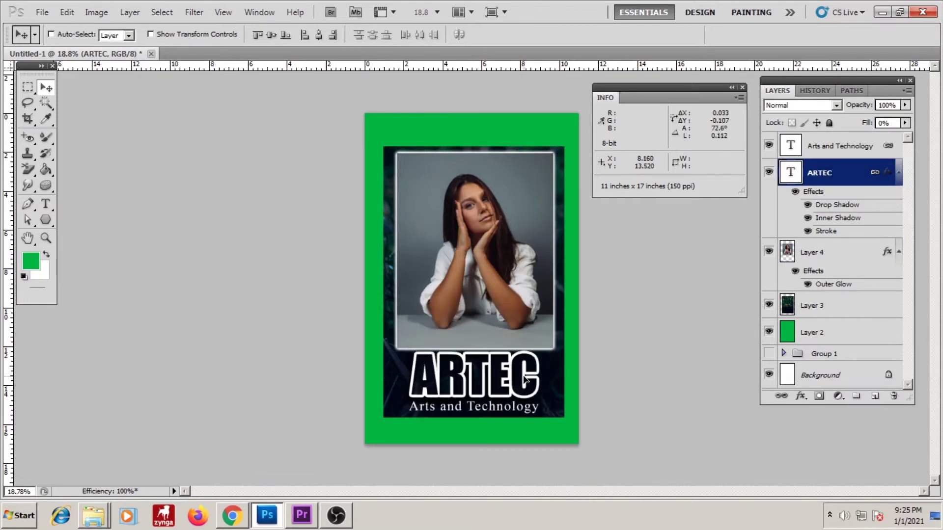
left_click_drag(523, 376, 531, 384)
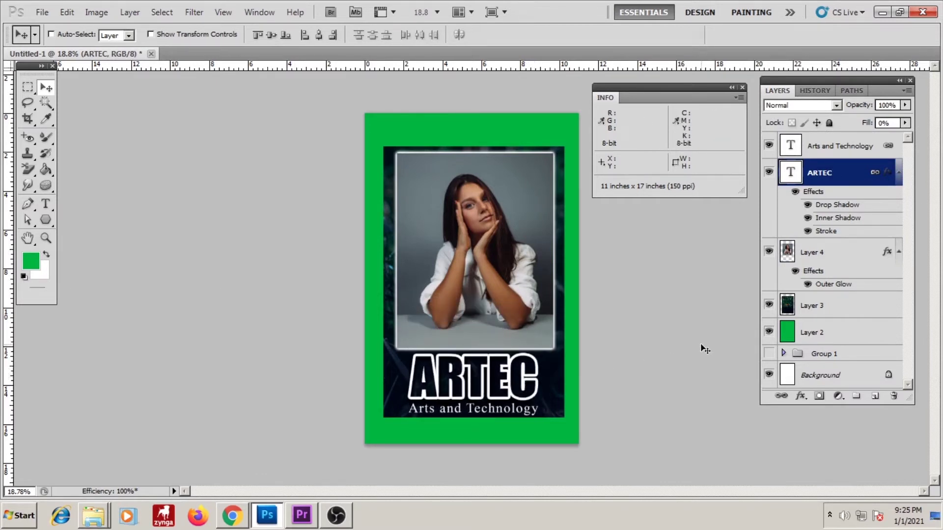
Add Layer 4 to the link and move the photo and titles together up-left
left_click(523, 255, "ctrl+shift")
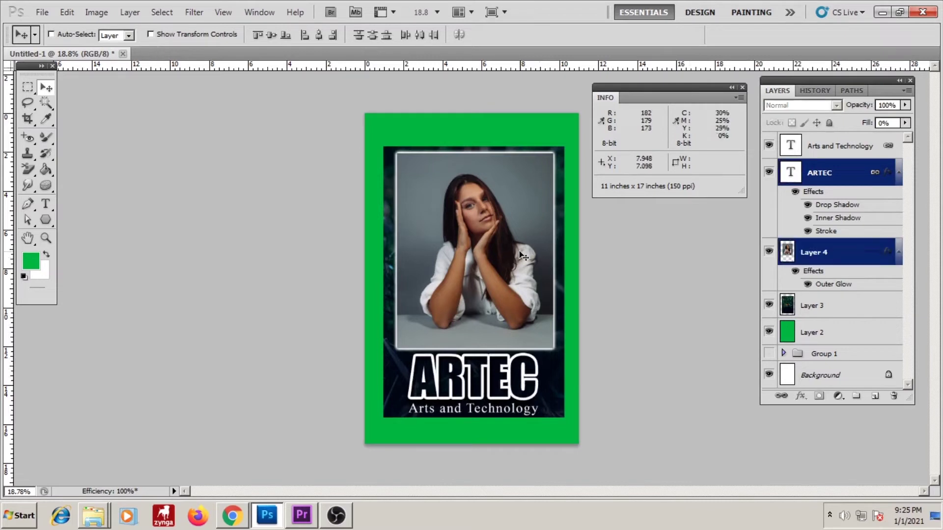
left_click(781, 397)
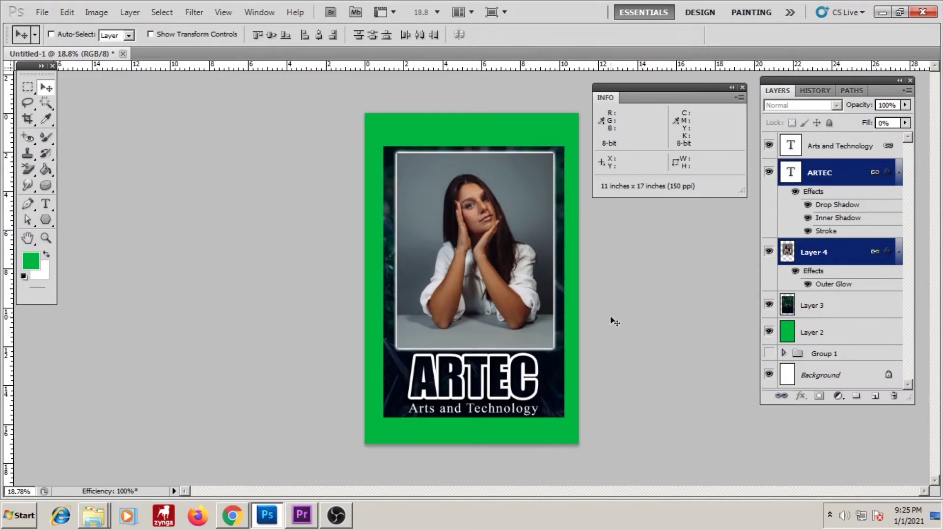
left_click(843, 147)
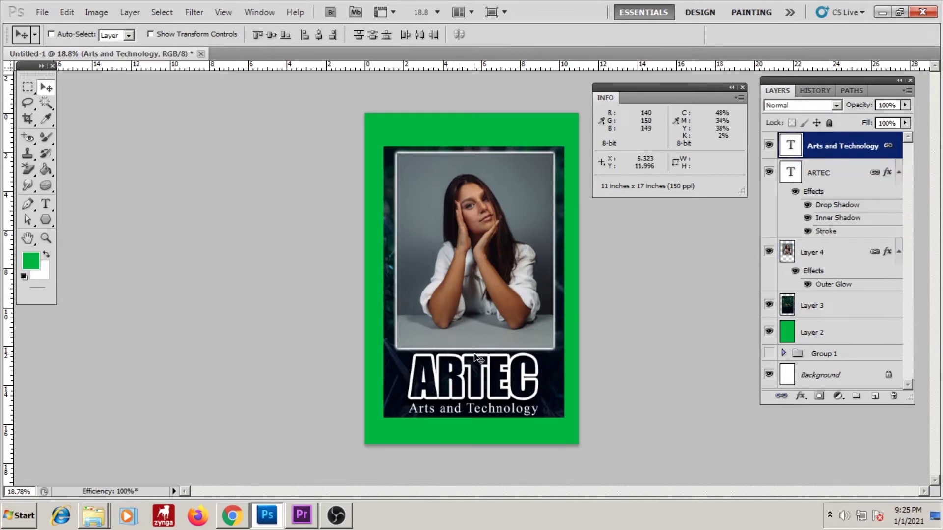
mouse_move(510, 320)
left_mouse_down()
mouse_move(483, 300)
mouse_move(522, 278)
mouse_move(504, 273)
left_mouse_up()
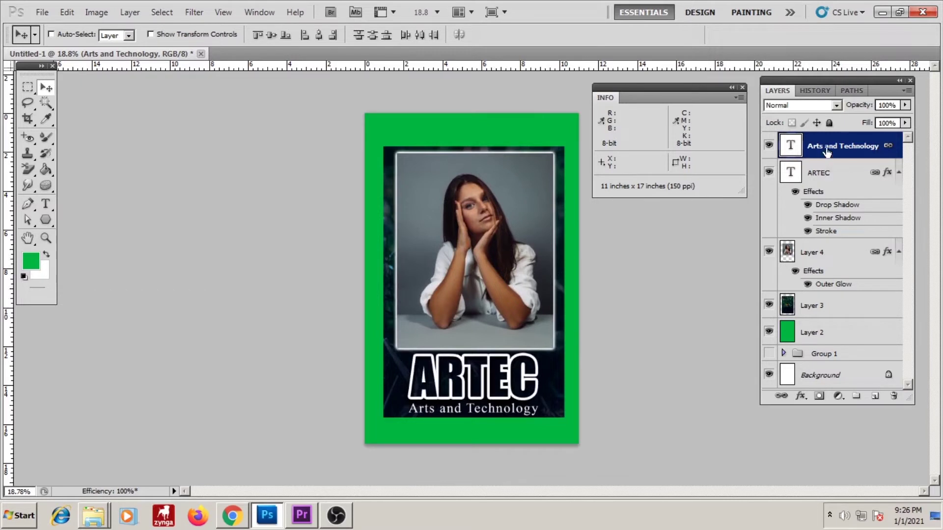
Check each layer's links, then duplicate Layer 4 with its Outer Glow
left_click(827, 257)
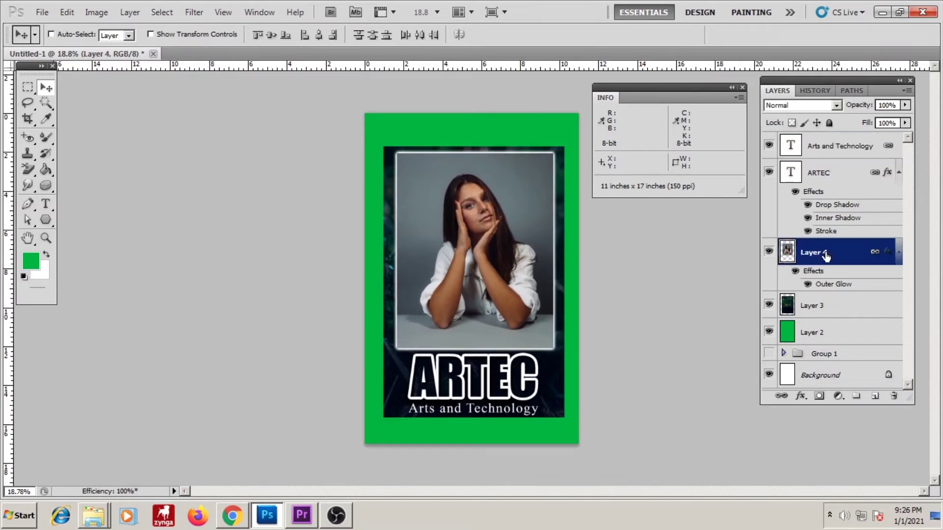
left_click(837, 339)
left_click(830, 306)
left_click(828, 255)
left_click(818, 178)
left_click(817, 151)
left_click(821, 179)
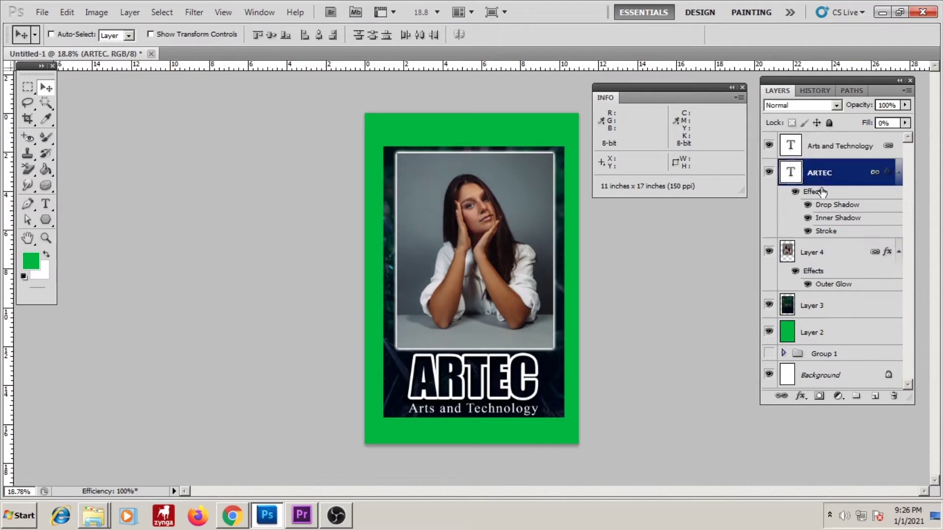
left_click(823, 283)
left_click(823, 308)
left_click(823, 321)
left_click(821, 256)
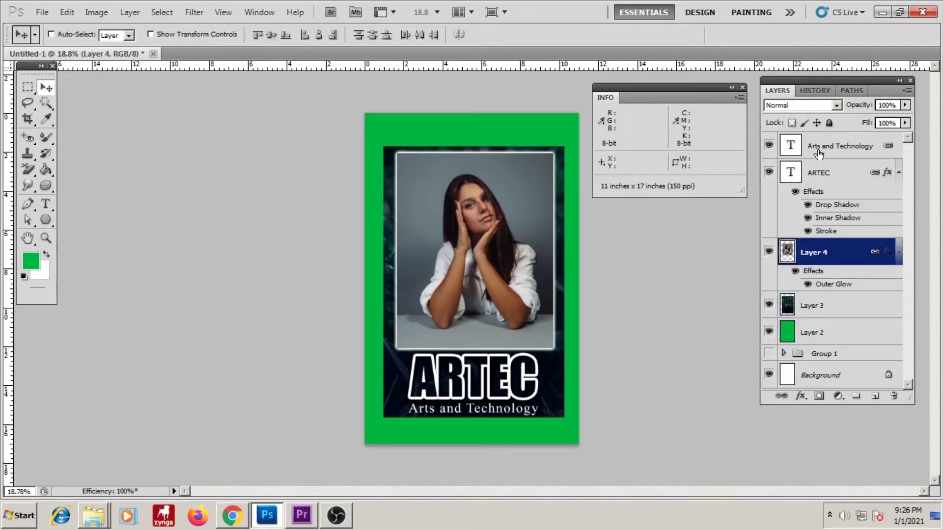
left_click(819, 153)
left_click(810, 261)
left_click(821, 306)
left_click(818, 261)
left_click_drag(837, 256, 876, 397)
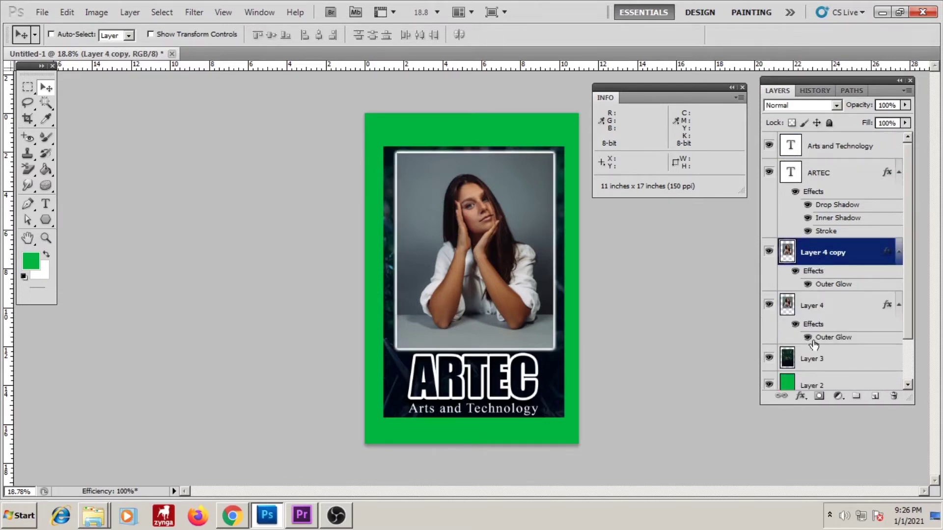
Convert Layer 4 copy into a smart object
right_click(829, 253)
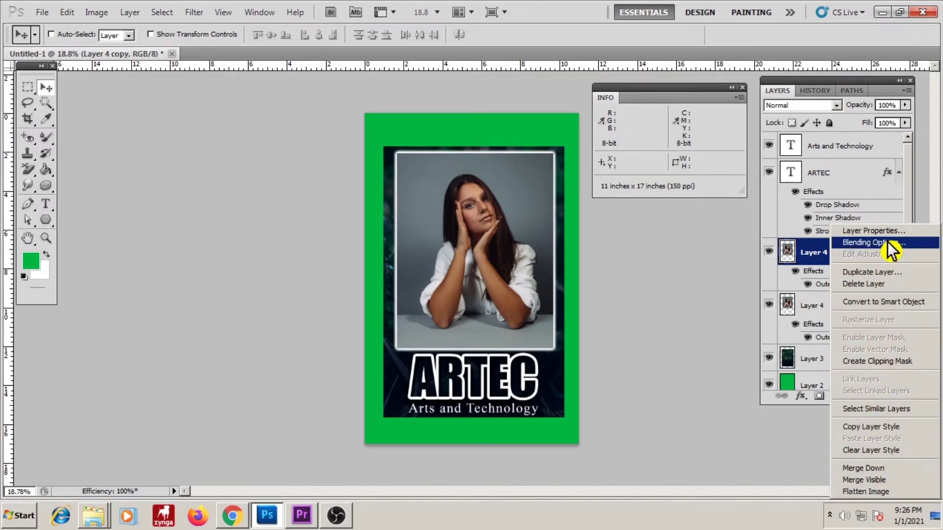
left_click(872, 311)
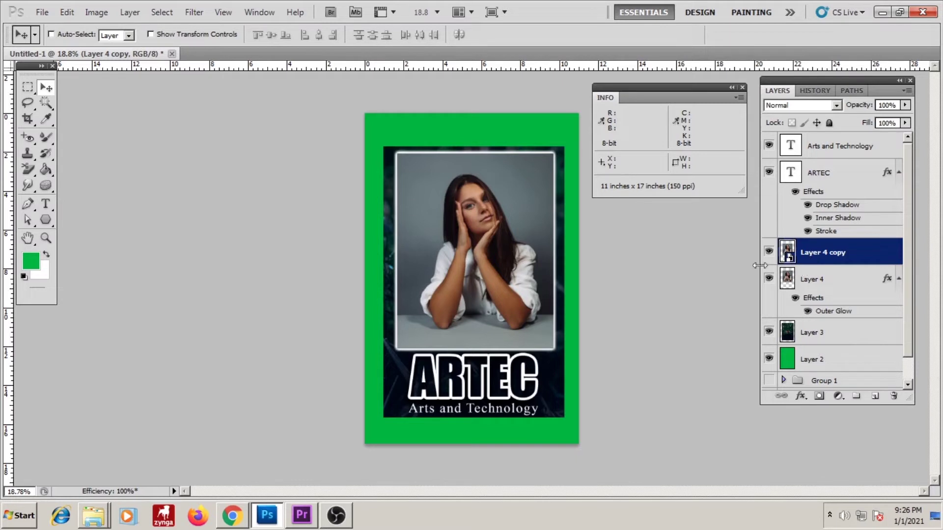
scroll(501, 230, "up", 1)
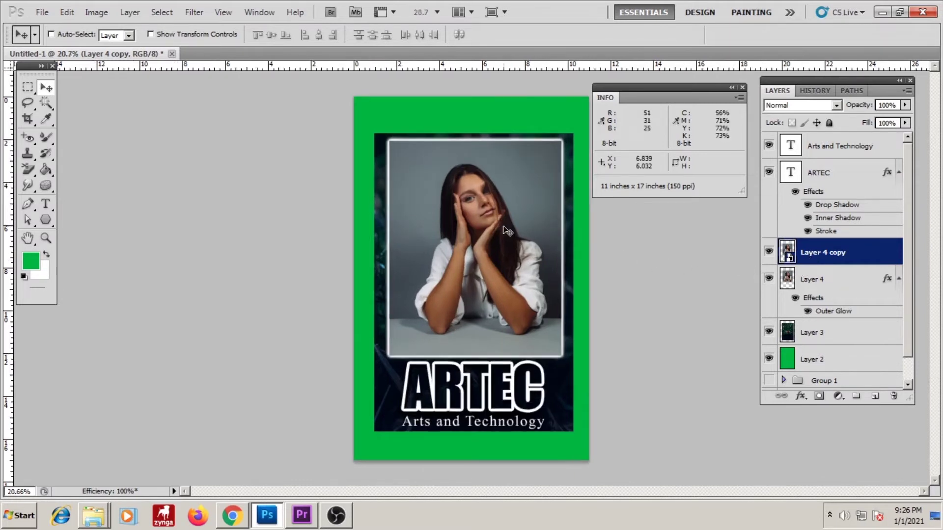
Test free-transform scaling of the copy to about 176% and 98%, then cancel
key("ctrl+t")
left_click_drag(571, 141, 607, 157)
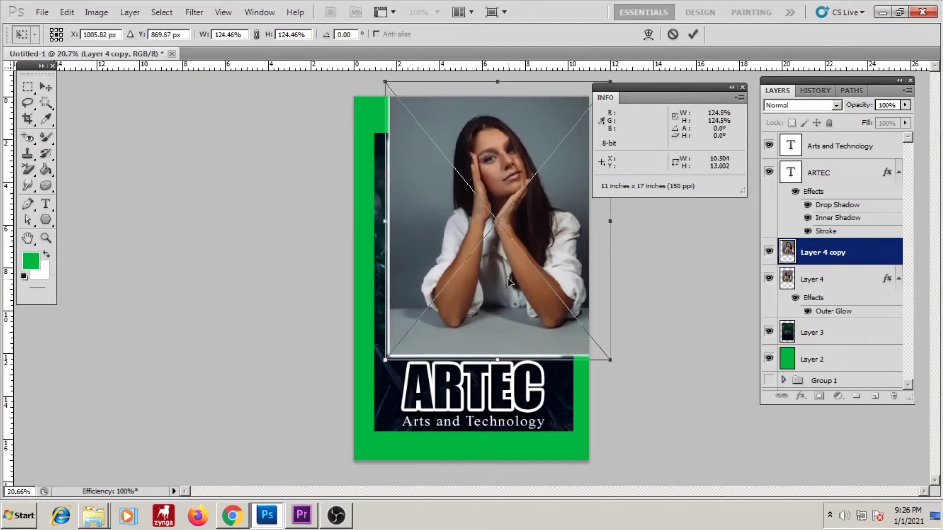
left_click_drag(385, 360, 291, 476)
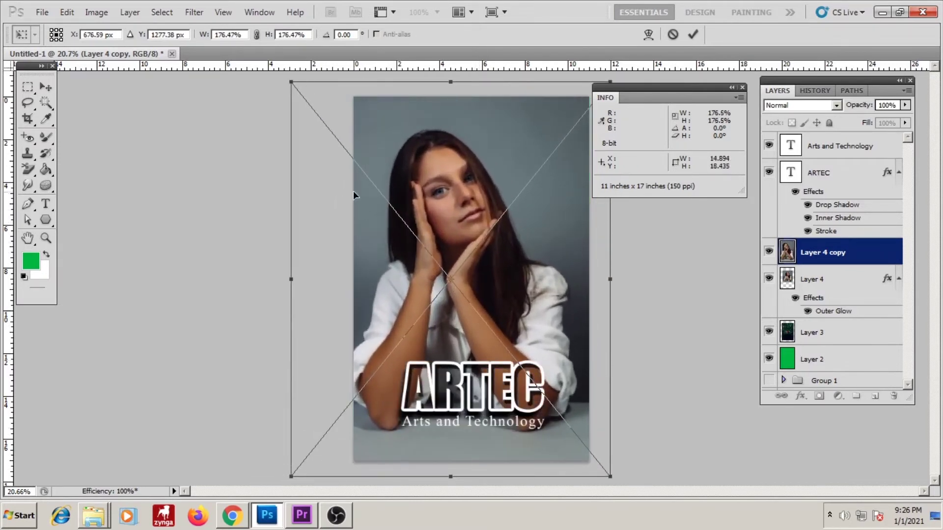
left_click_drag(290, 82, 432, 256)
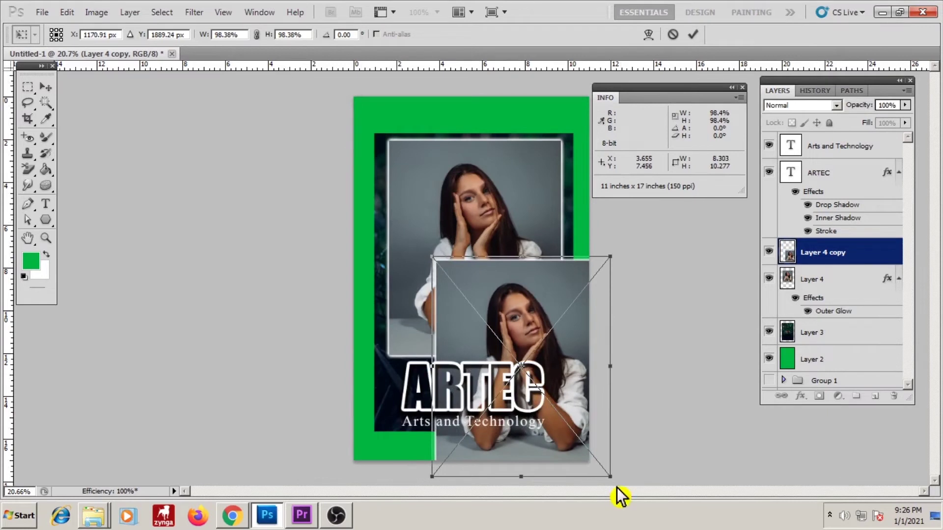
key("Escape")
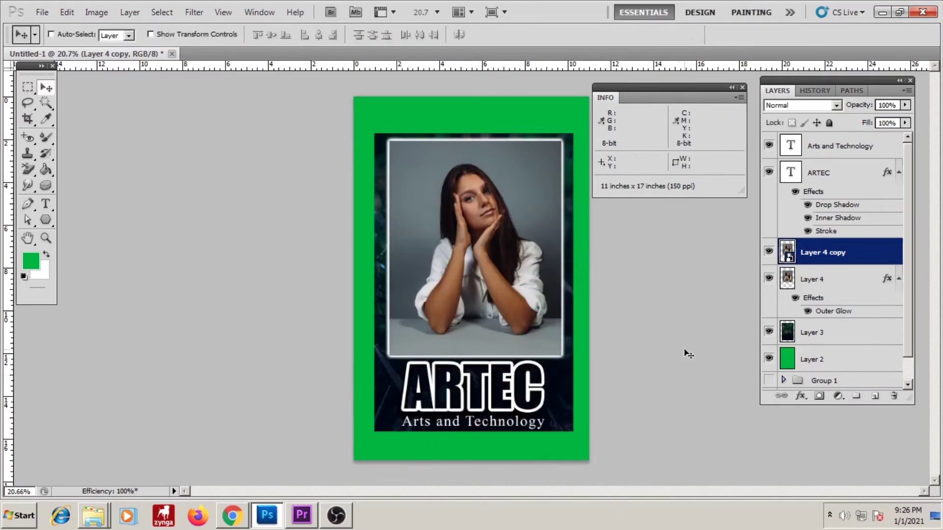
Compare visibility of Layer 4 and its copy, then show the copy and reapply Convert to Smart Object
left_click(769, 252)
left_click(786, 287)
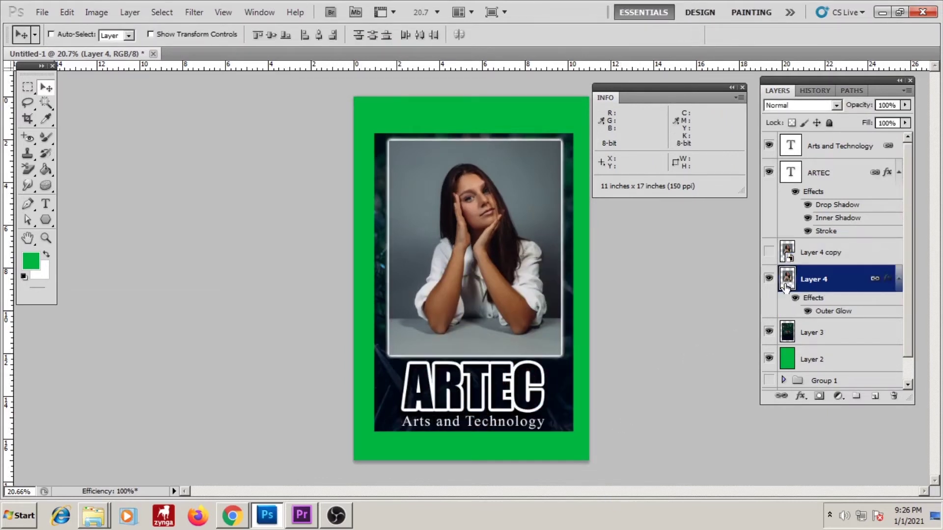
left_click(769, 279)
double_click(769, 280)
left_click(769, 280)
left_click(770, 252)
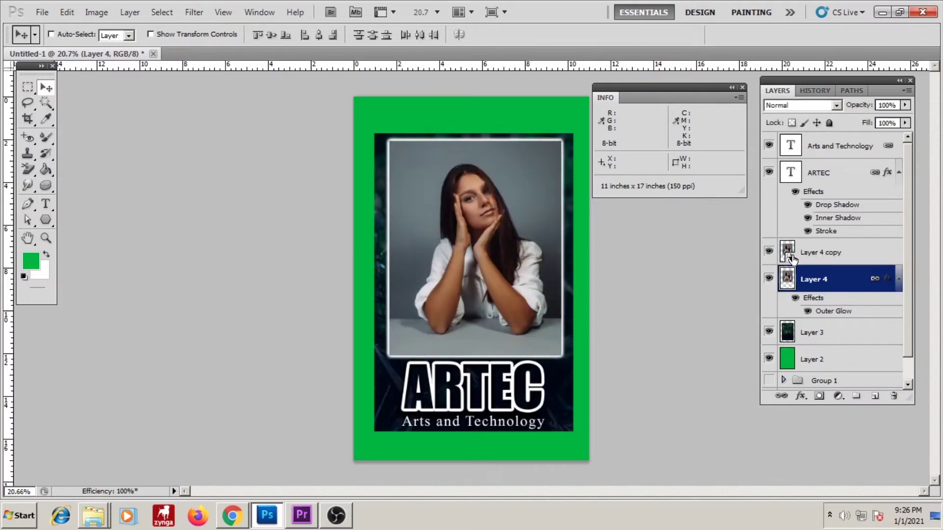
right_click(829, 259)
left_click(806, 257)
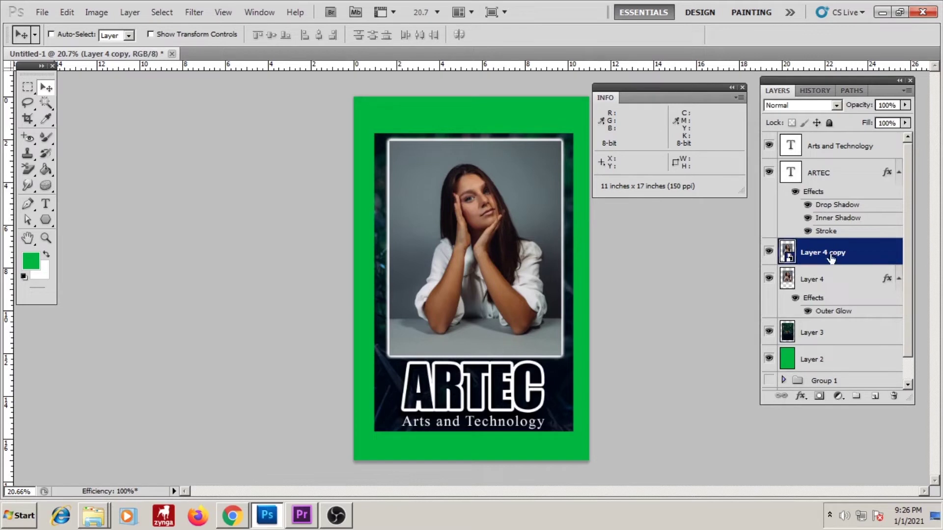
Open the smart object's contents and start a Pen path along the shirt and up the hair
double_click(788, 256)
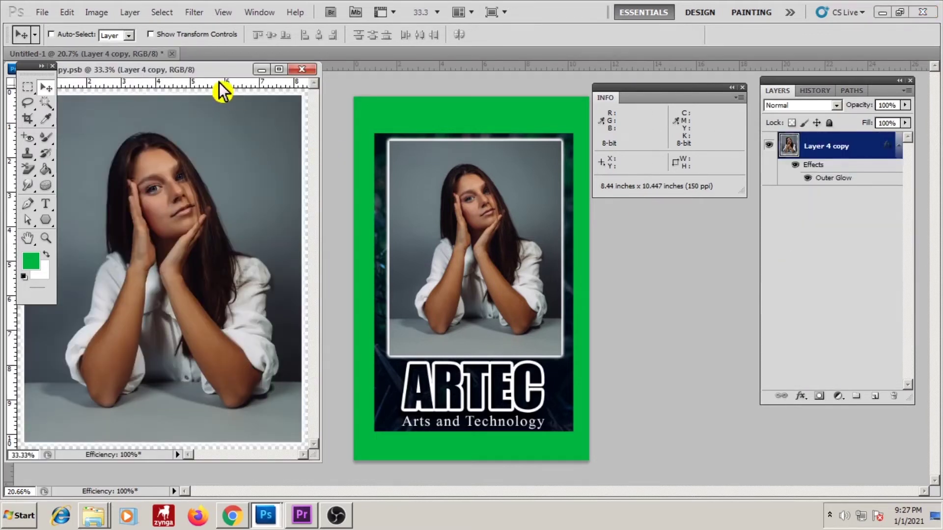
left_click_drag(221, 79, 252, 81)
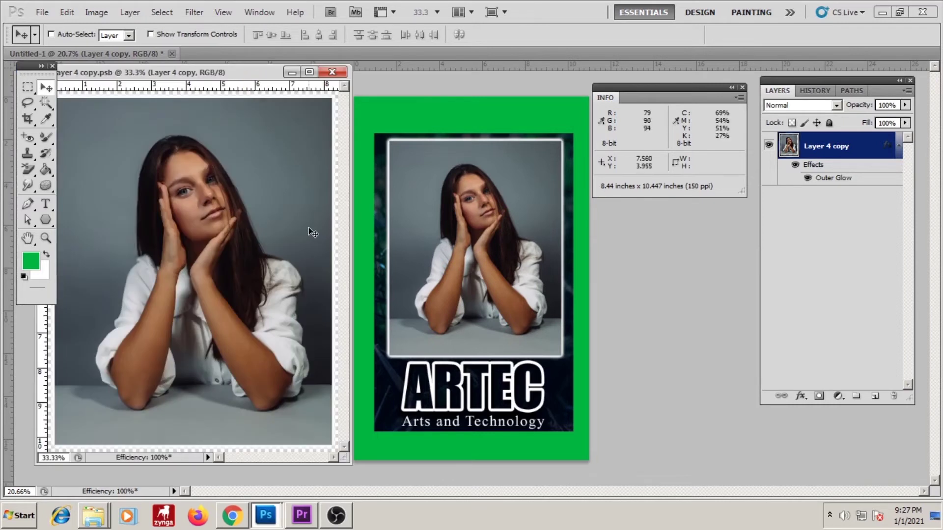
key("p")
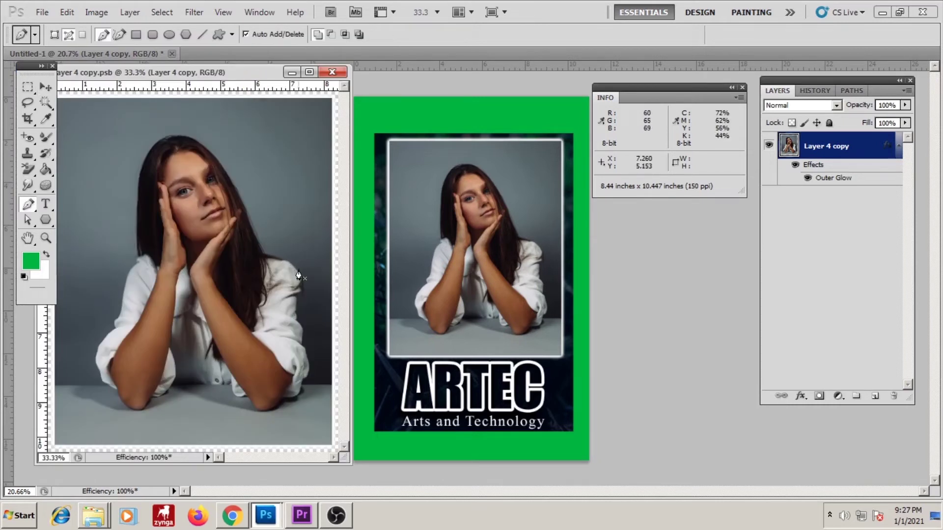
left_click(298, 272)
left_click(275, 257)
left_click(253, 232)
left_click(248, 224)
left_click(242, 207)
left_click_drag(224, 169, 150, 135)
Continue the path over the head and down the left hair, shoulder and arm
left_click(144, 163)
left_click(141, 178)
left_click(139, 231)
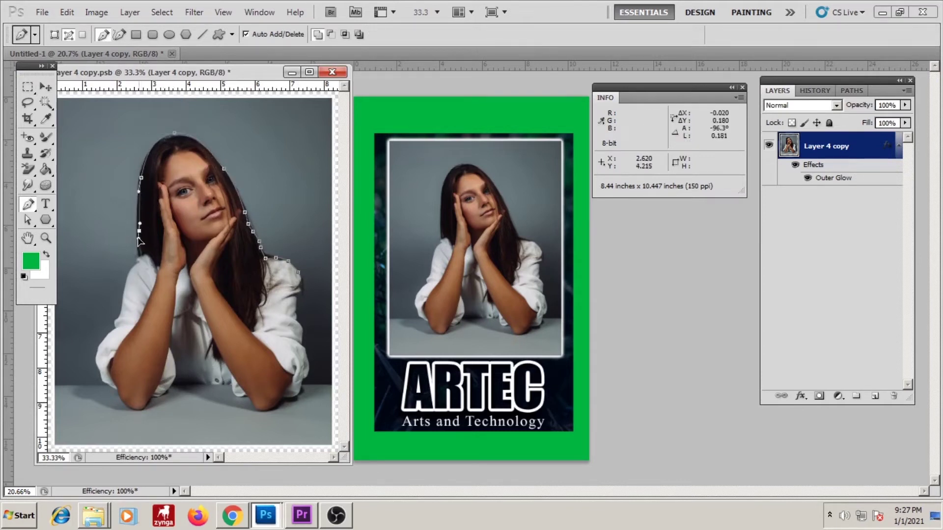
left_click(133, 275)
left_click(122, 294)
left_click(117, 313)
left_click(109, 336)
left_click_drag(98, 368, 105, 388)
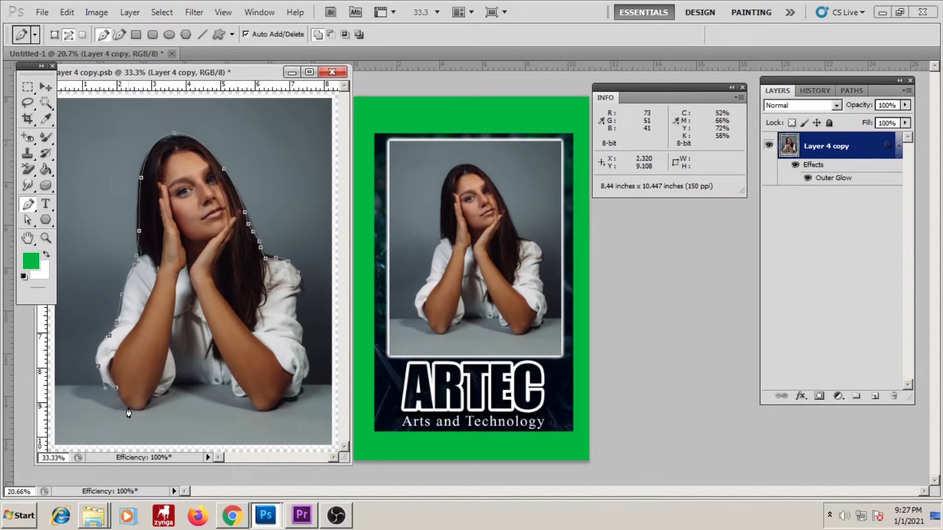
Run the path along the bottom corners and up the right arm, closing it at the start
left_click(52, 385)
left_click(53, 449)
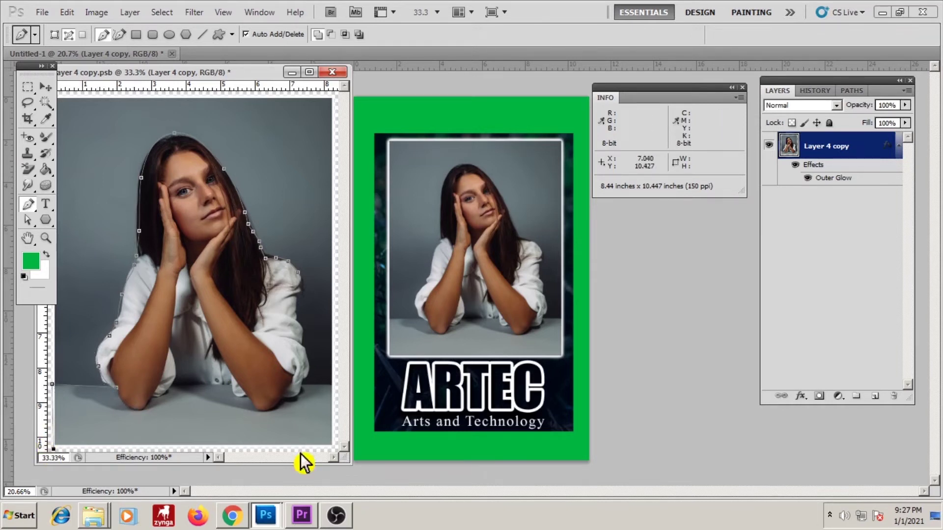
left_click(334, 447)
left_click(335, 386)
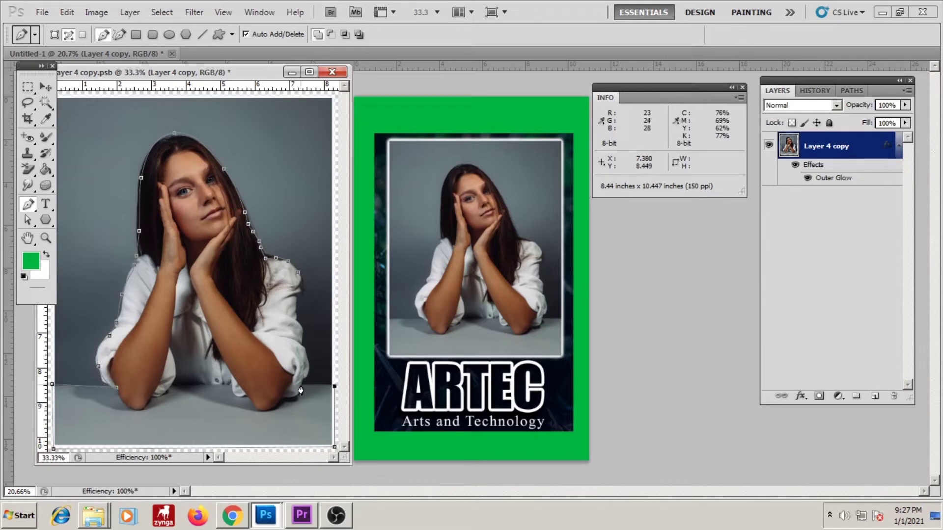
left_click(303, 327)
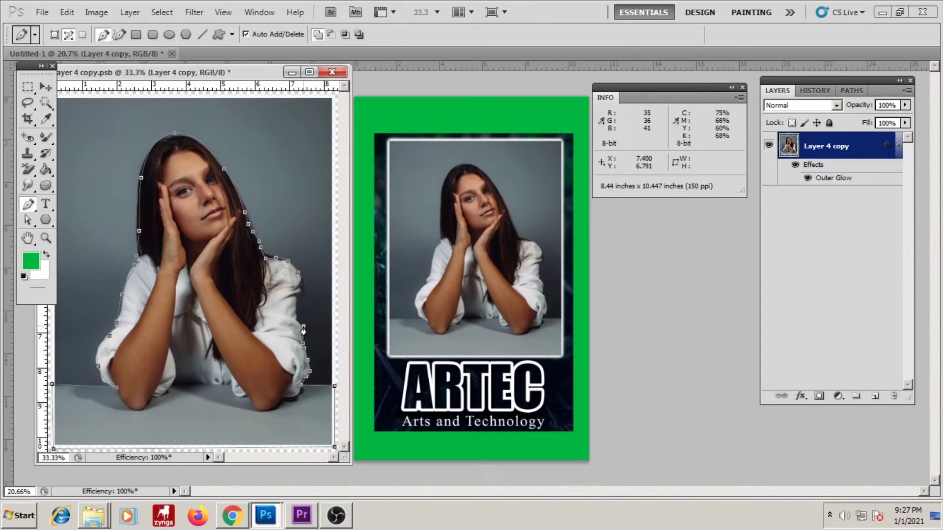
left_click(300, 278)
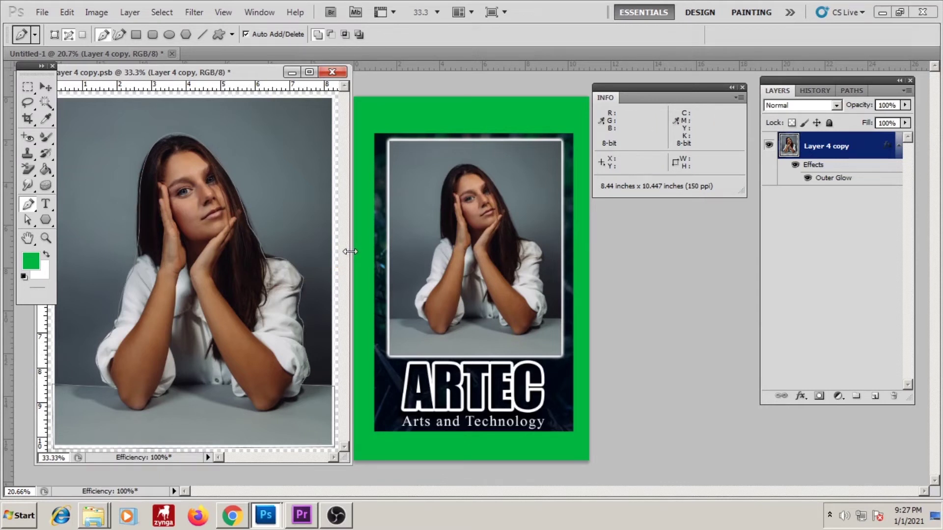
Copy the path-selected woman onto a new layer, save the .psb, and hide Layer 4
key("ctrl+Return")
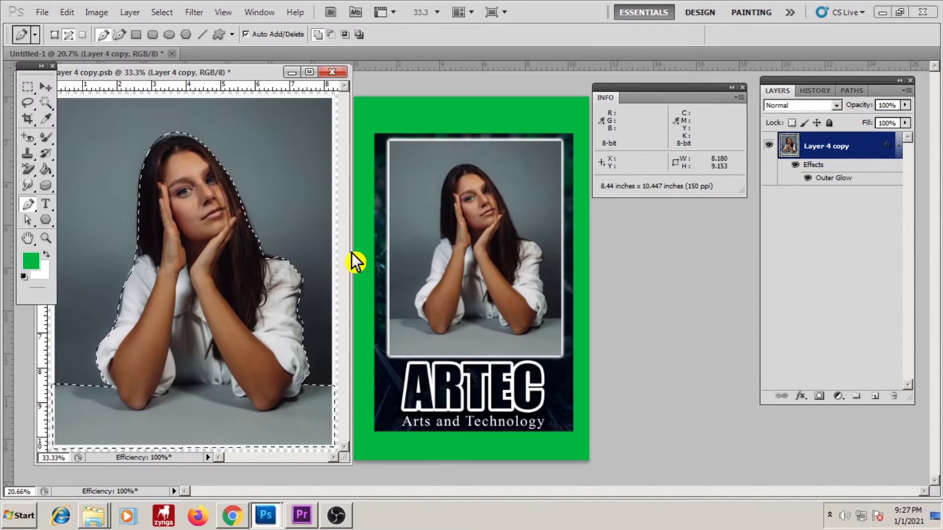
key("ctrl+minus")
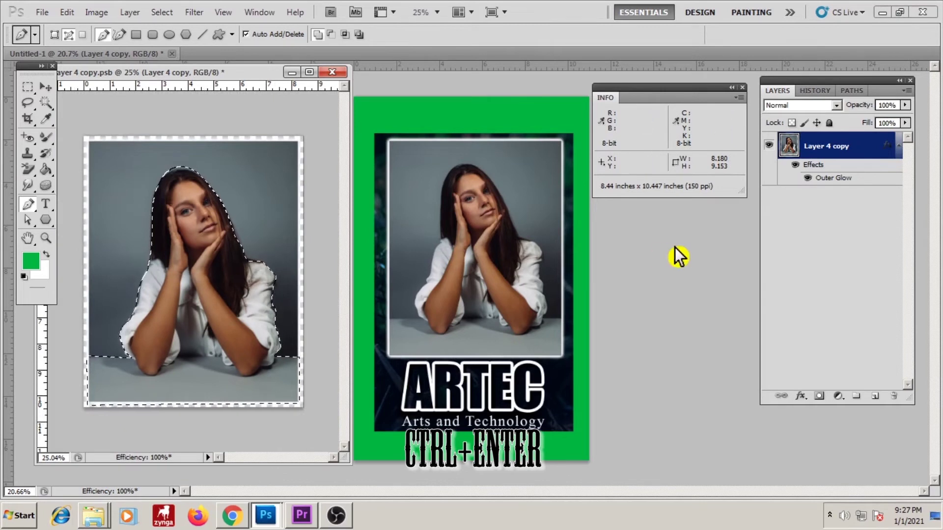
key("ctrl+j")
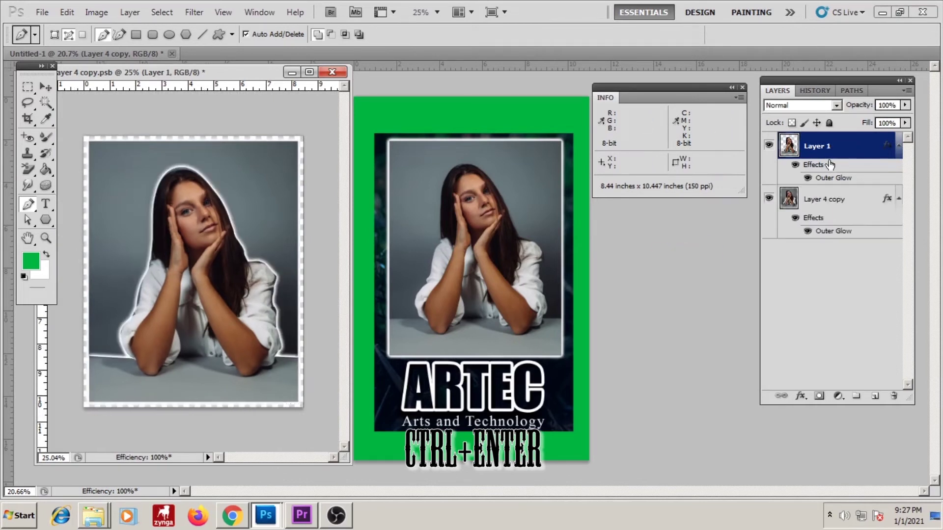
left_click(769, 197)
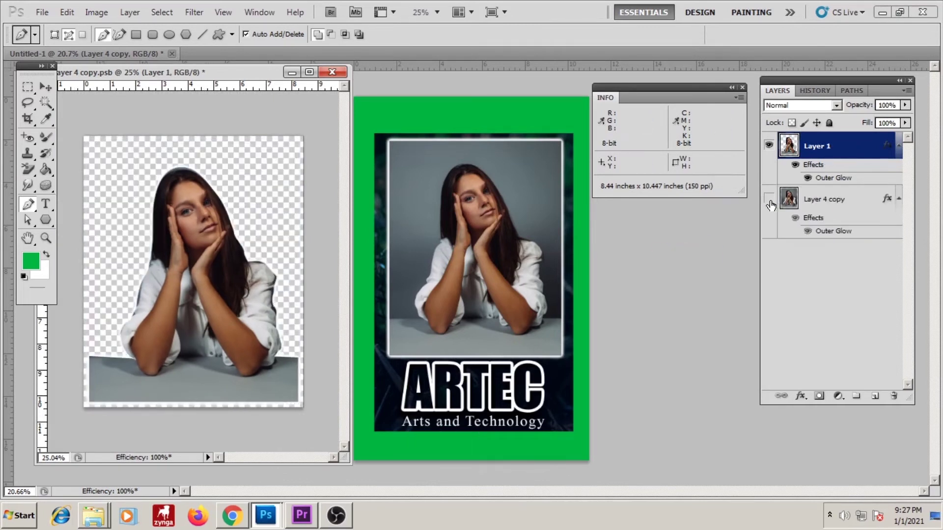
left_click(335, 76)
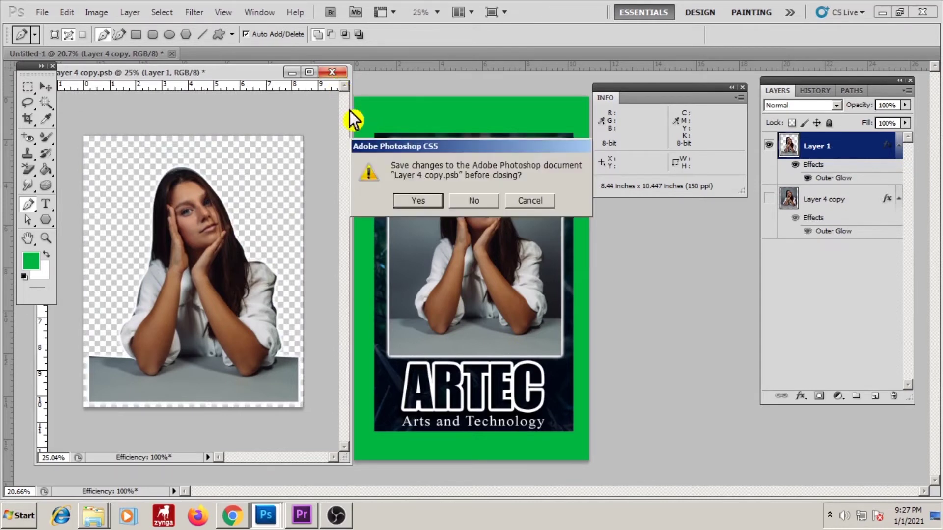
left_click(418, 202)
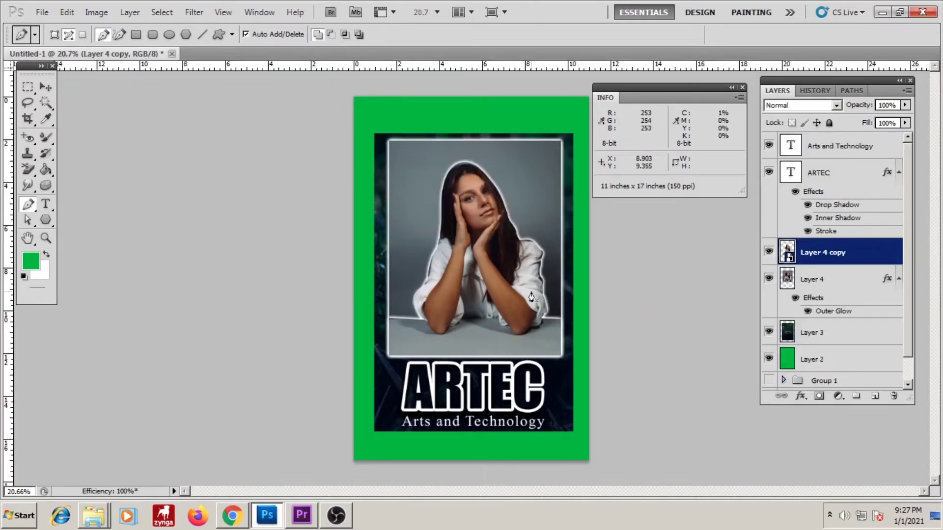
left_click(769, 279)
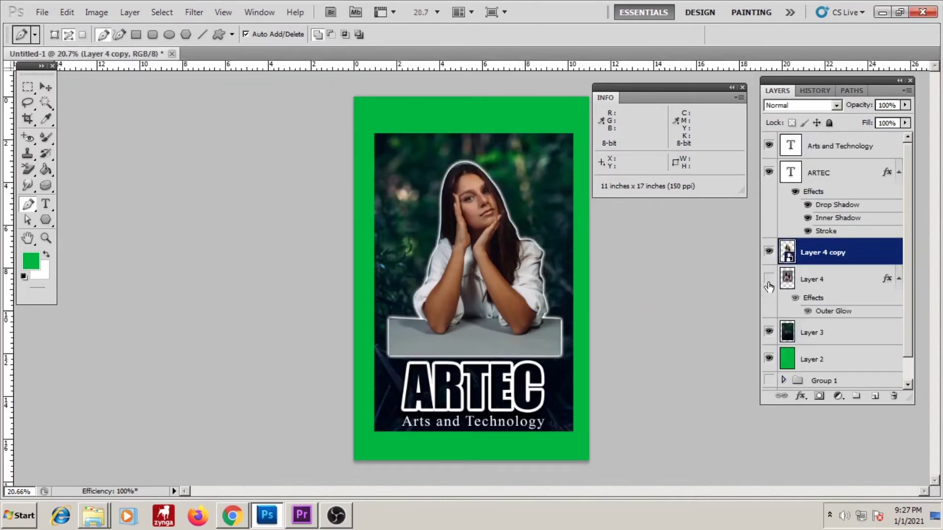
Add a new layer below the photo in the smart object, fill it with foreground green, and save
double_click(790, 256)
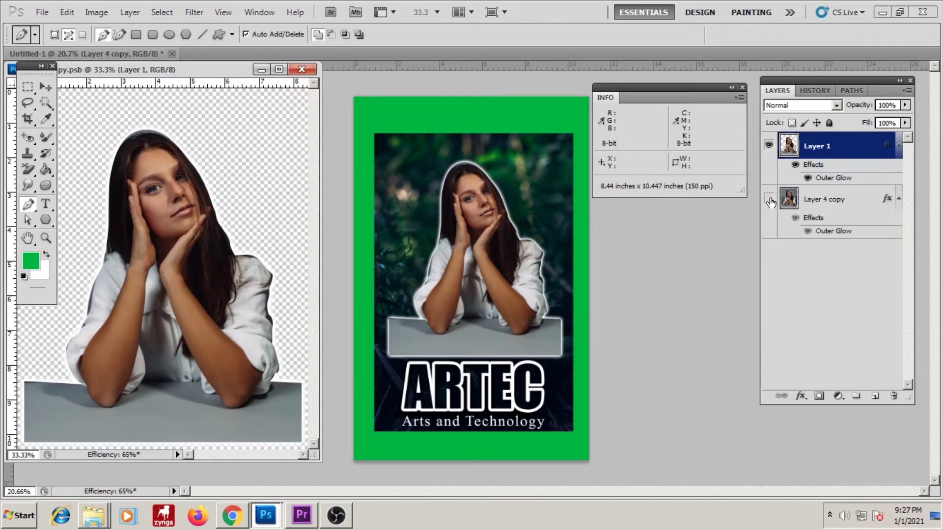
left_click(825, 202)
left_click(874, 396)
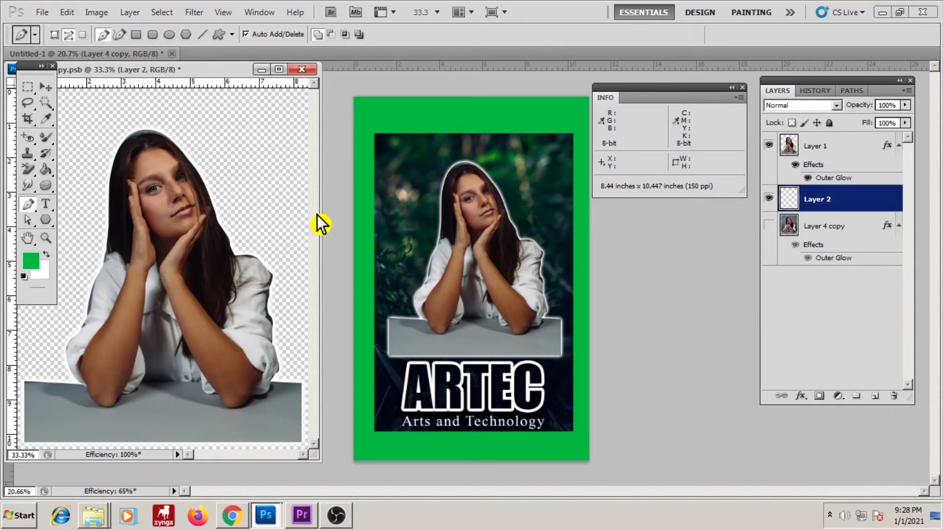
key("shift+F5")
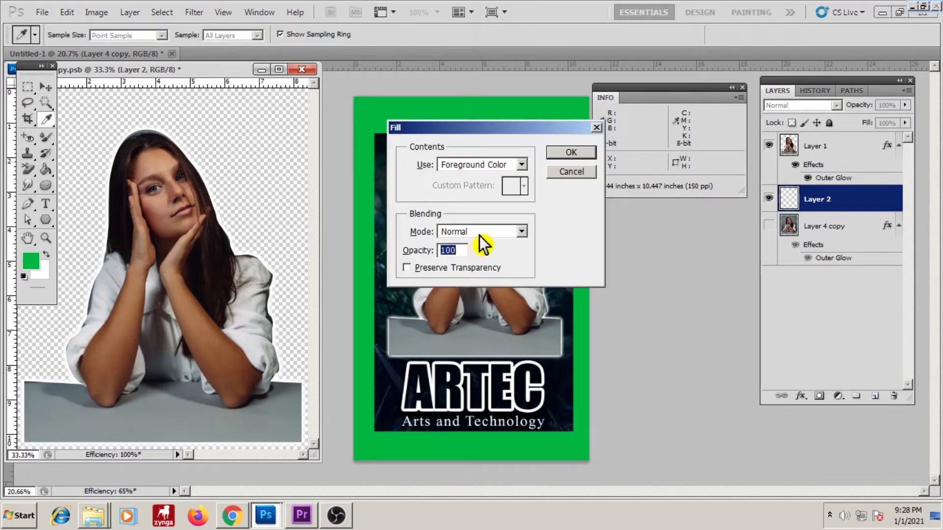
key("Return")
key("p")
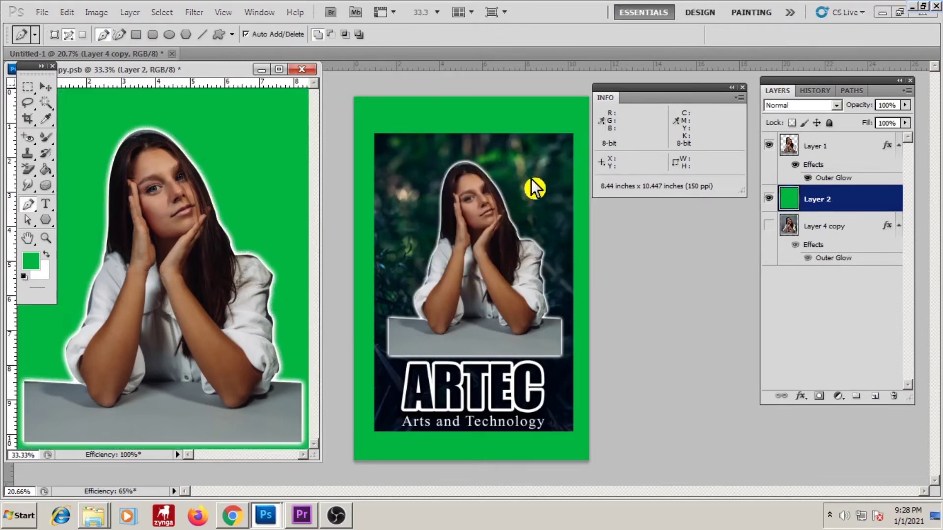
left_click(302, 69)
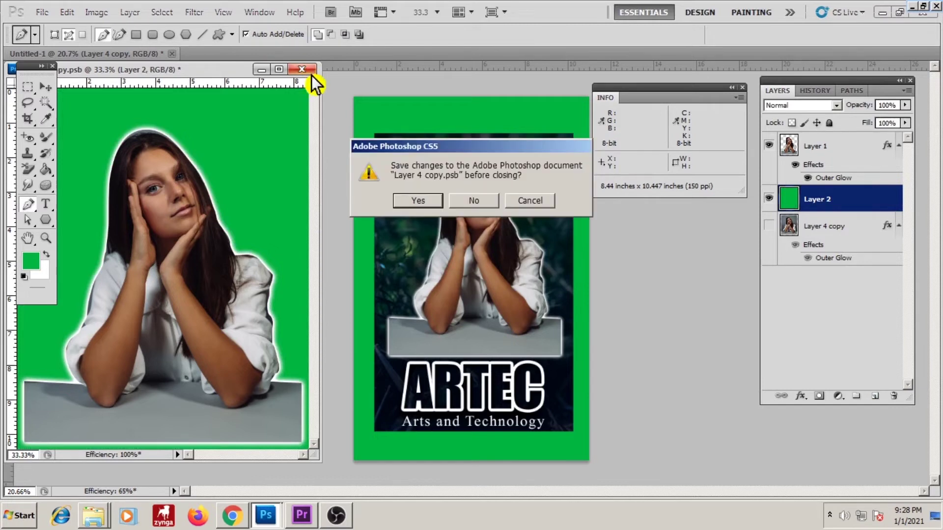
left_click(418, 201)
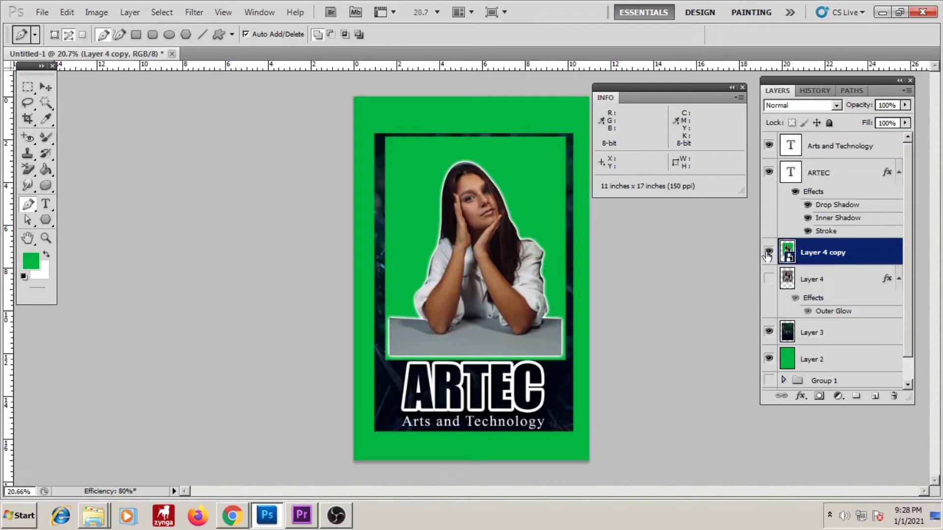
Hide Layer 4 copy, show Layer 4, load its outline as a selection, and disable its Outer Glow
left_click(768, 253)
left_click(769, 279)
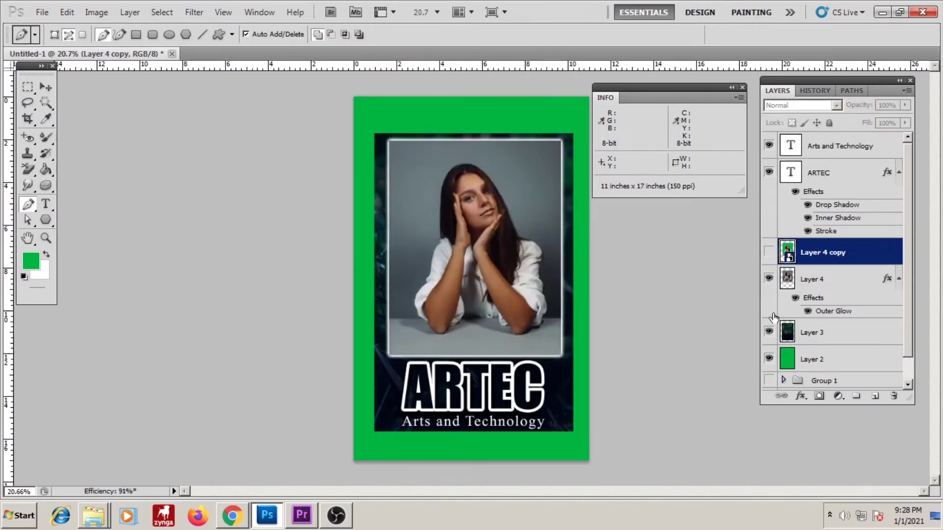
left_click(827, 288)
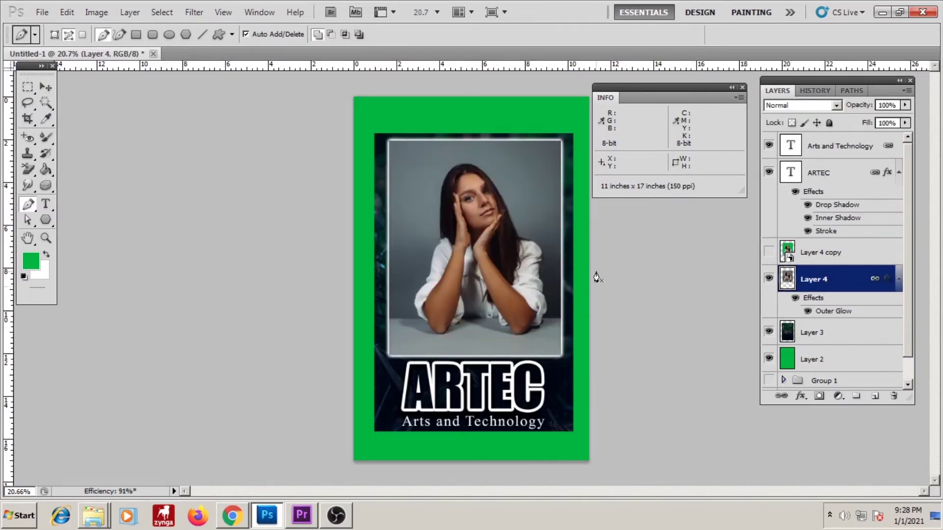
key("ctrl+plus")
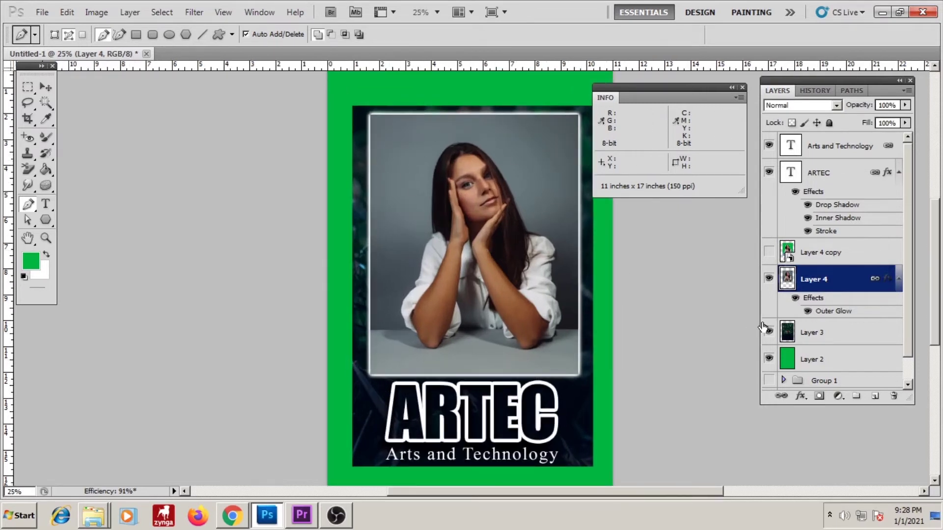
left_click(787, 281, "ctrl")
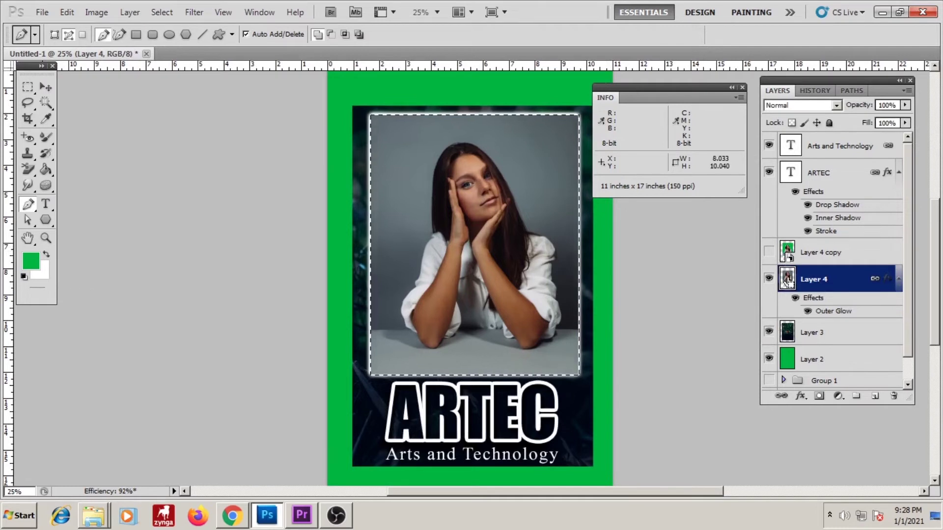
left_click(808, 312)
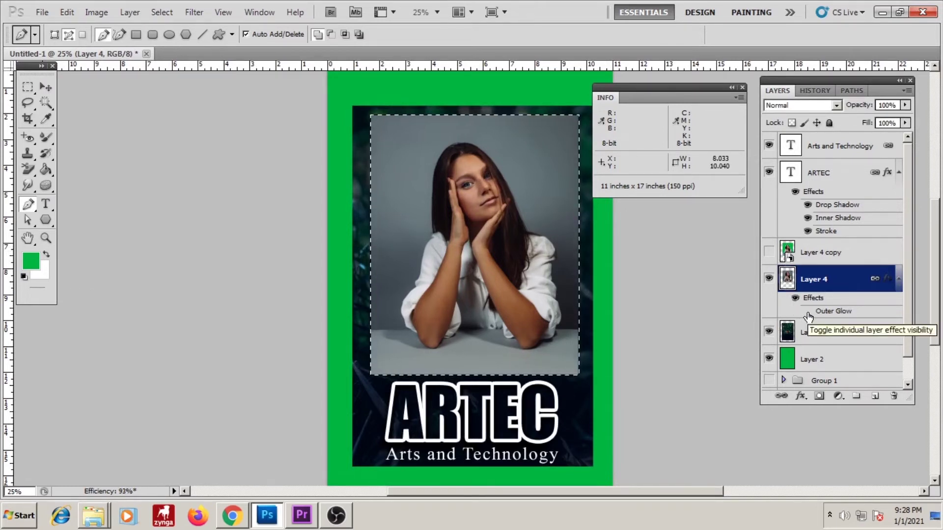
key("g")
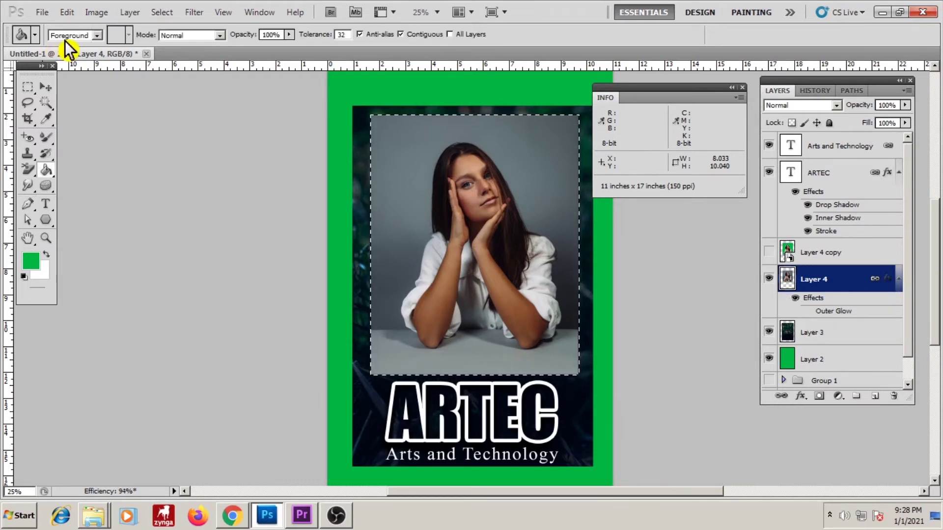
Switch to the Gradient tool using the Foreground to Transparent preset
right_click(46, 172)
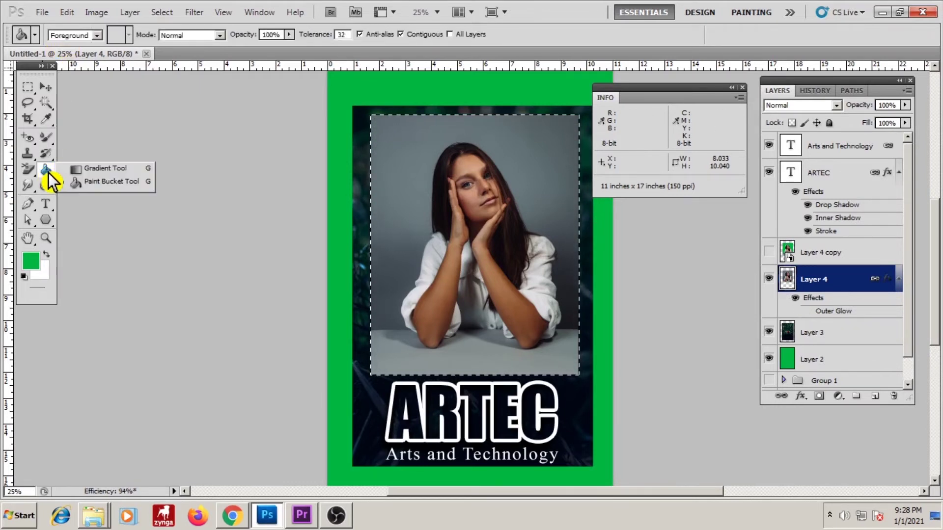
left_click(80, 169)
left_click(90, 37)
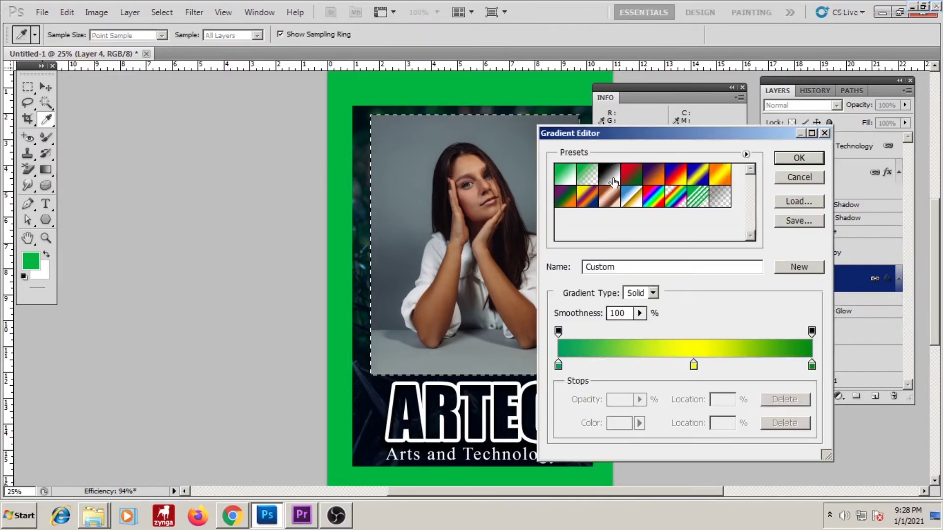
left_click(592, 182)
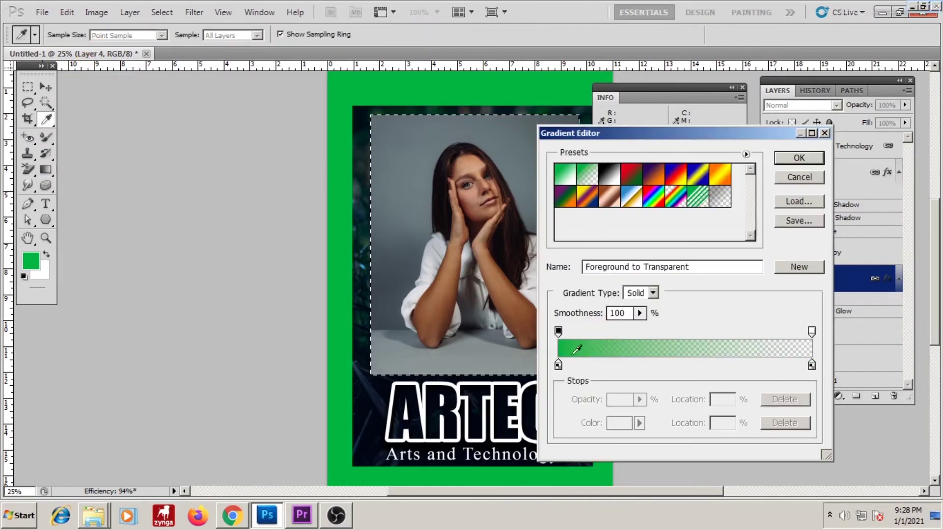
Make the left gradient stop black, drag it down over the photo's lower part, then undo
left_click(558, 365)
left_click(618, 423)
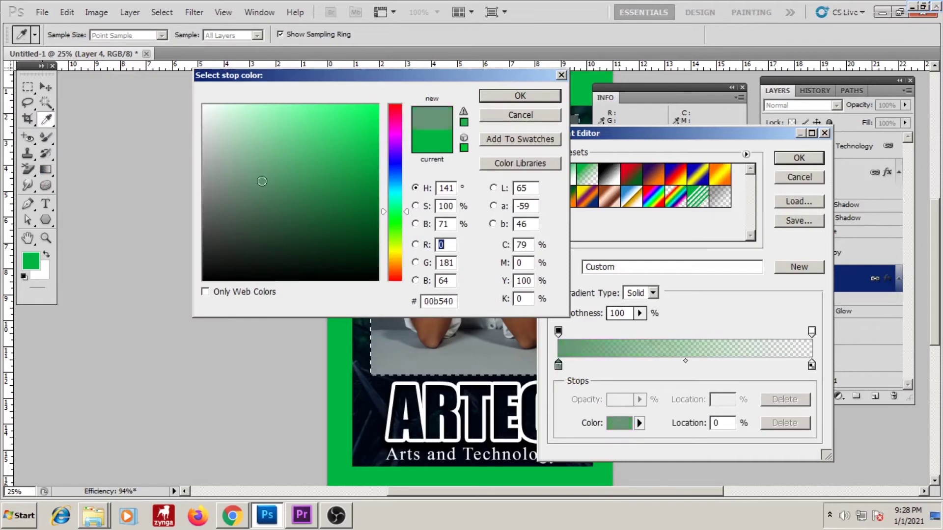
left_click_drag(373, 276, 398, 300)
left_click(520, 95)
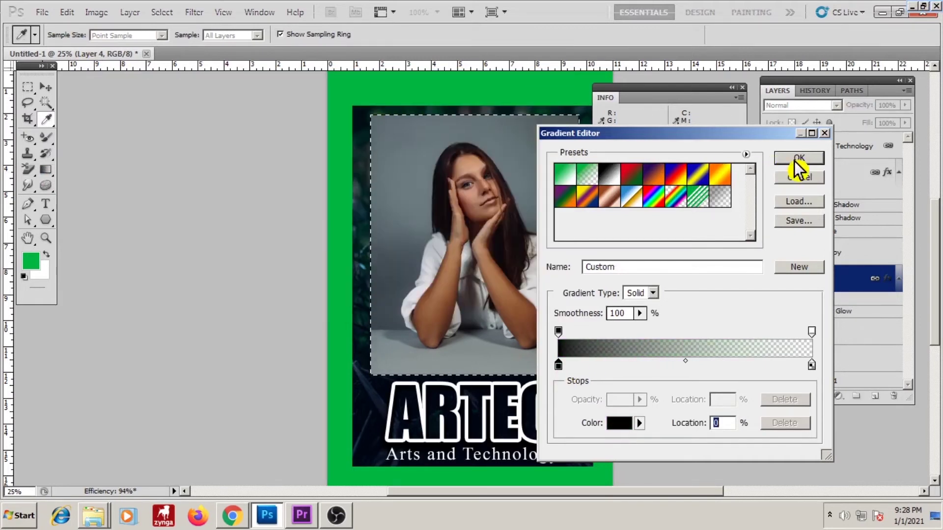
left_click(800, 157)
left_click_drag(473, 296, 473, 377)
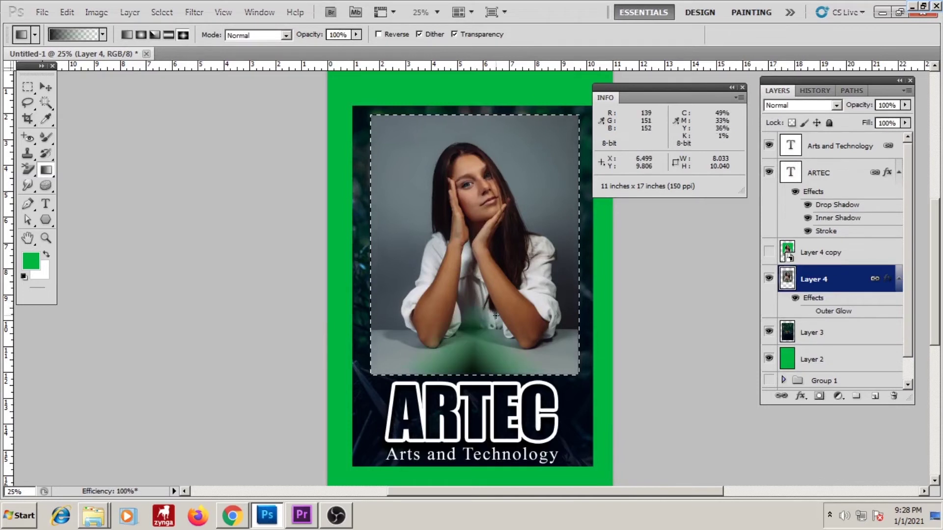
key("ctrl+z")
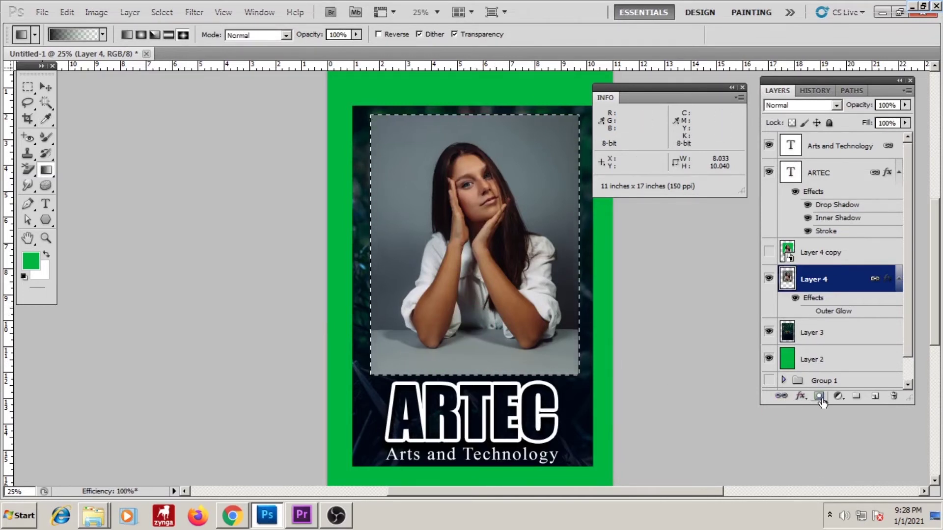
left_click(820, 397)
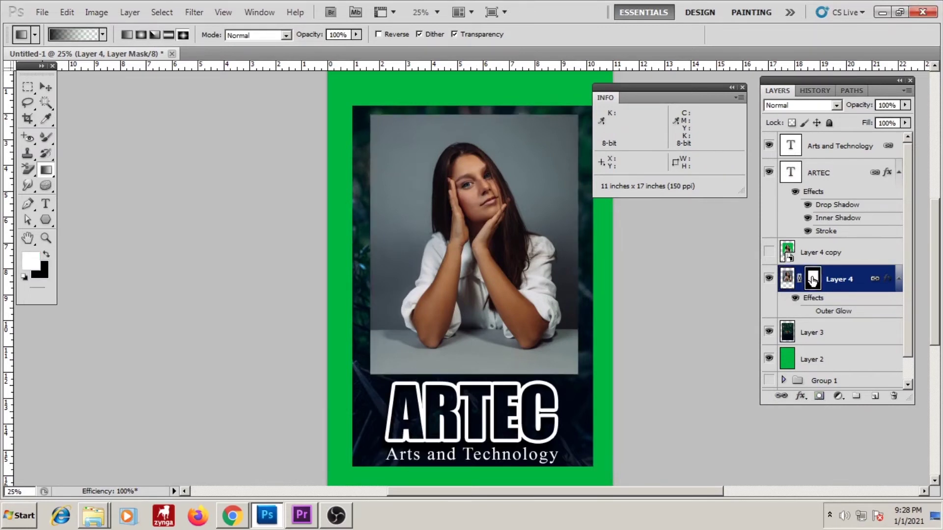
left_click(787, 279)
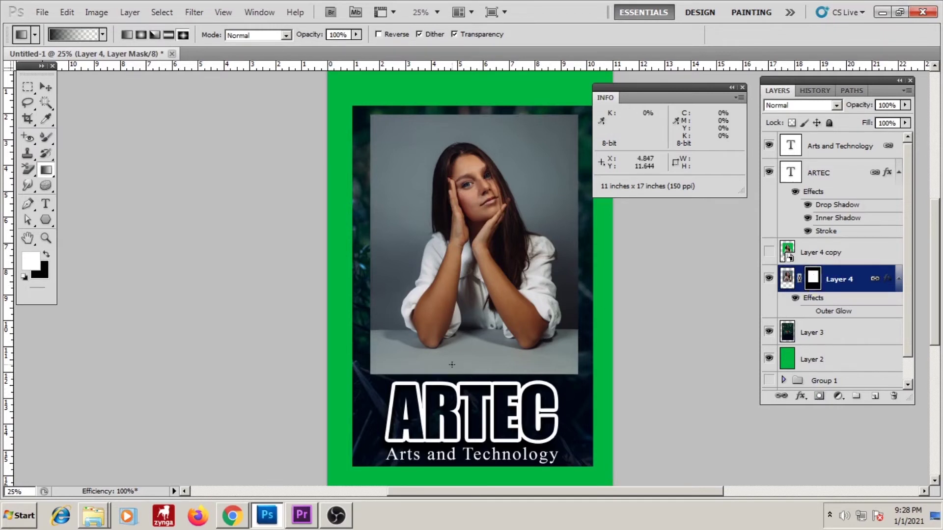
left_click_drag(471, 376, 470, 357)
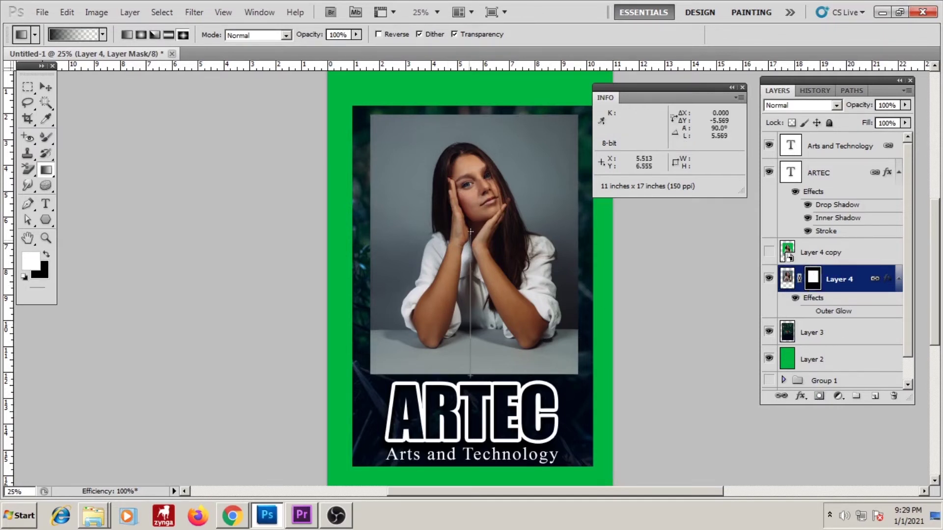
left_click_drag(470, 225, 471, 224)
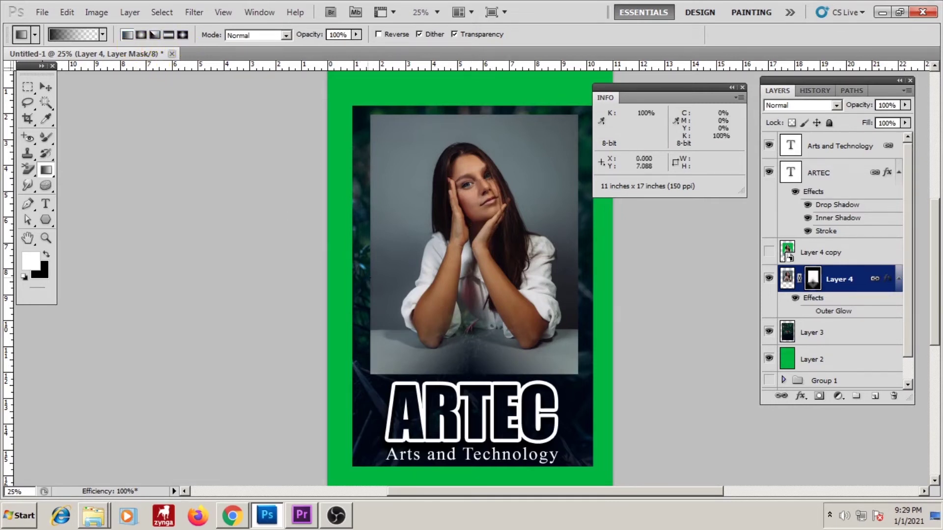
left_click_drag(468, 372, 466, 229)
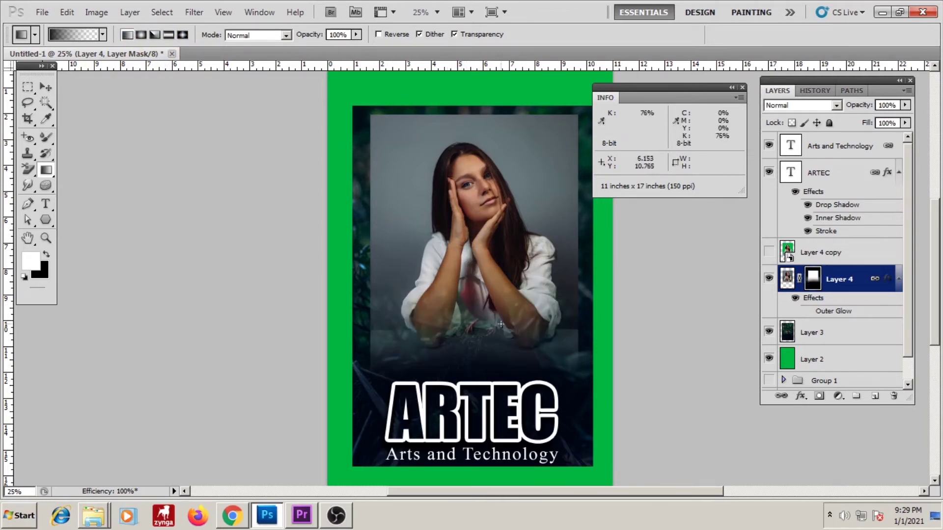
left_click_drag(561, 122, 544, 169)
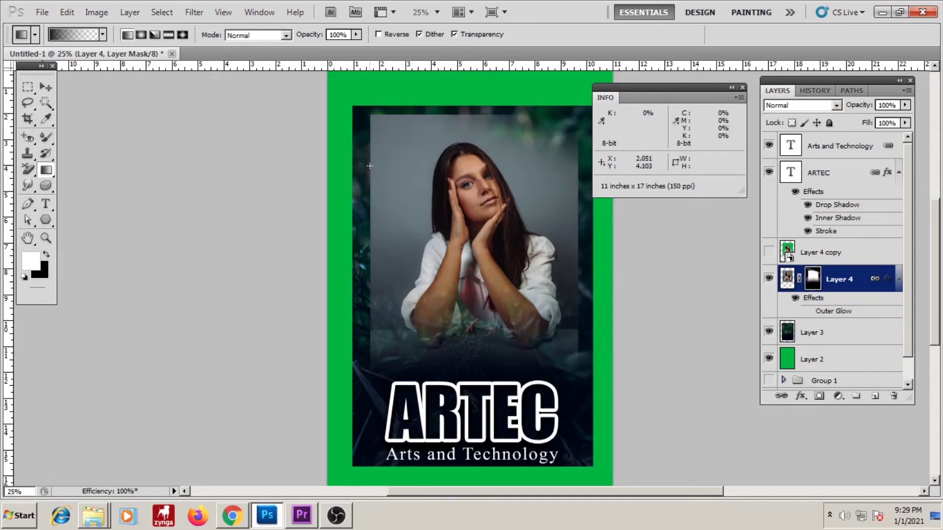
left_click_drag(380, 118, 539, 143)
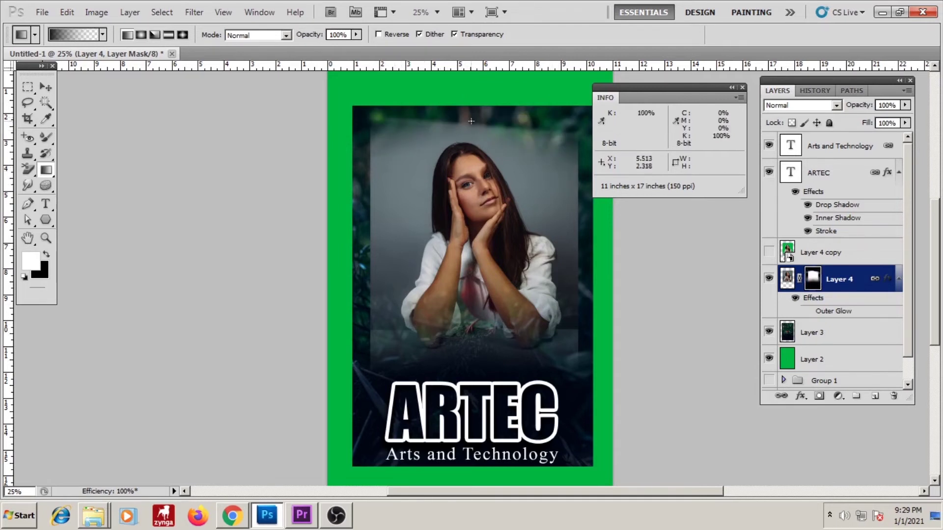
left_click_drag(505, 223, 505, 248)
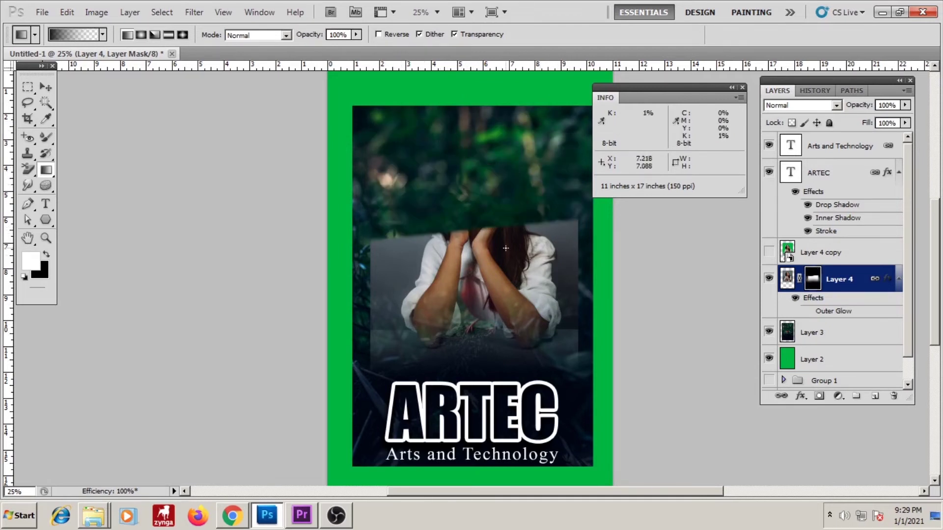
left_click_drag(424, 343, 432, 310)
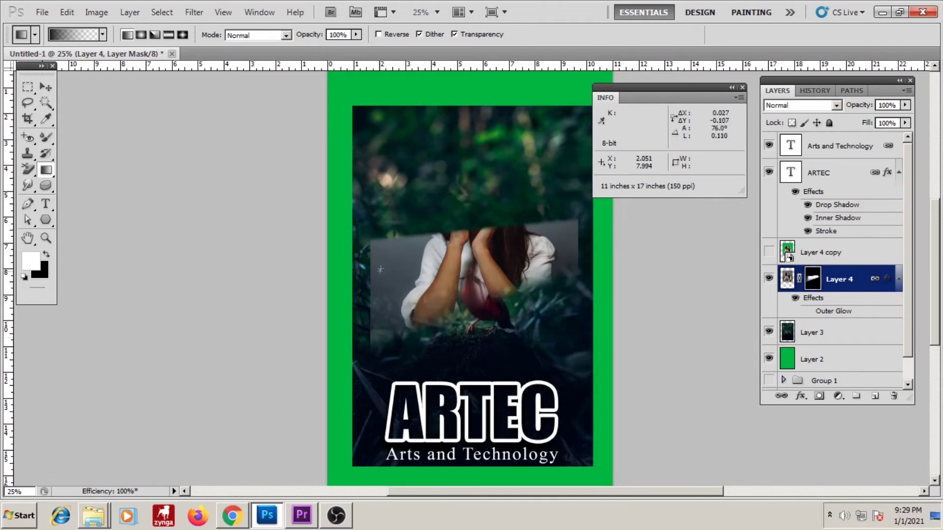
left_click_drag(389, 344, 422, 299)
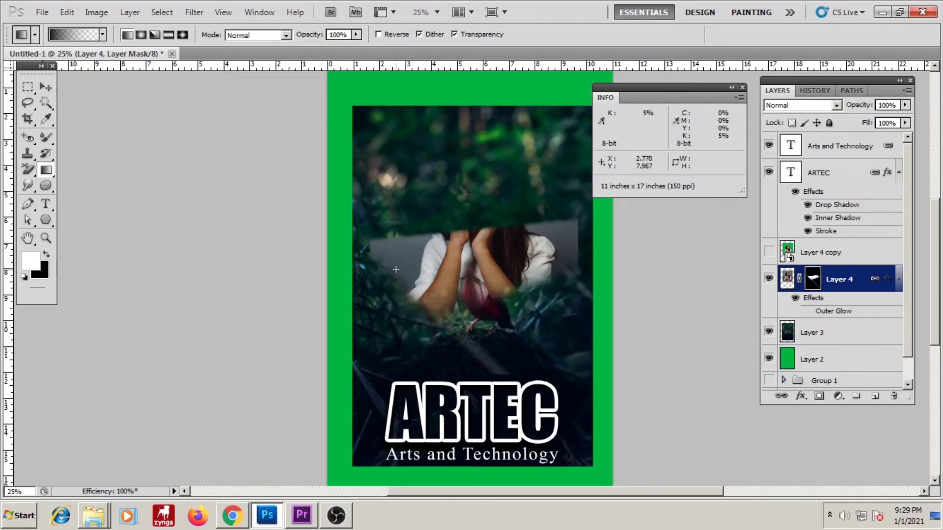
left_click(814, 282, "alt")
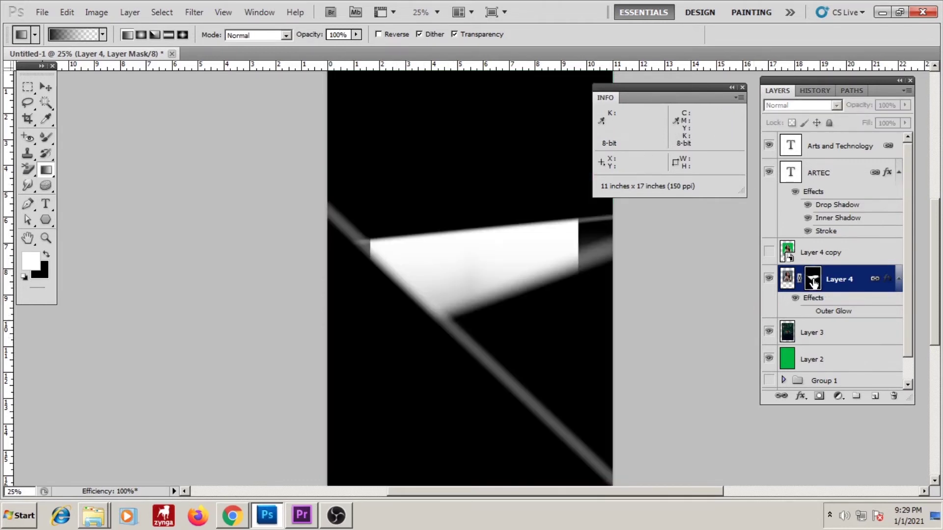
left_click(814, 282, "alt")
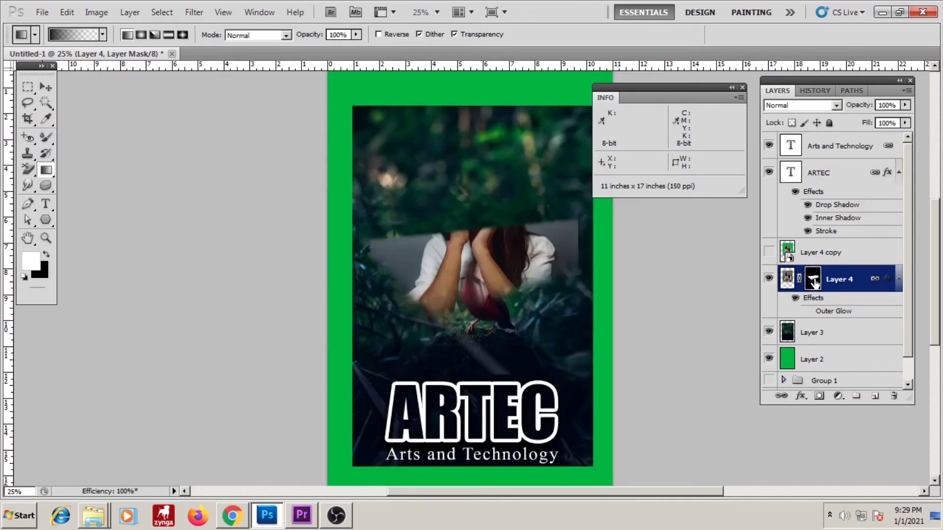
right_click(814, 282)
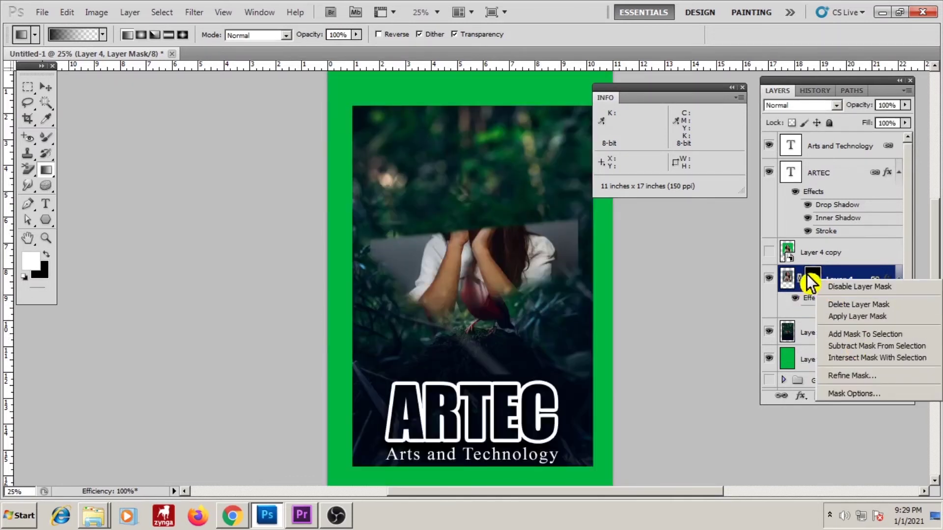
left_click(829, 289)
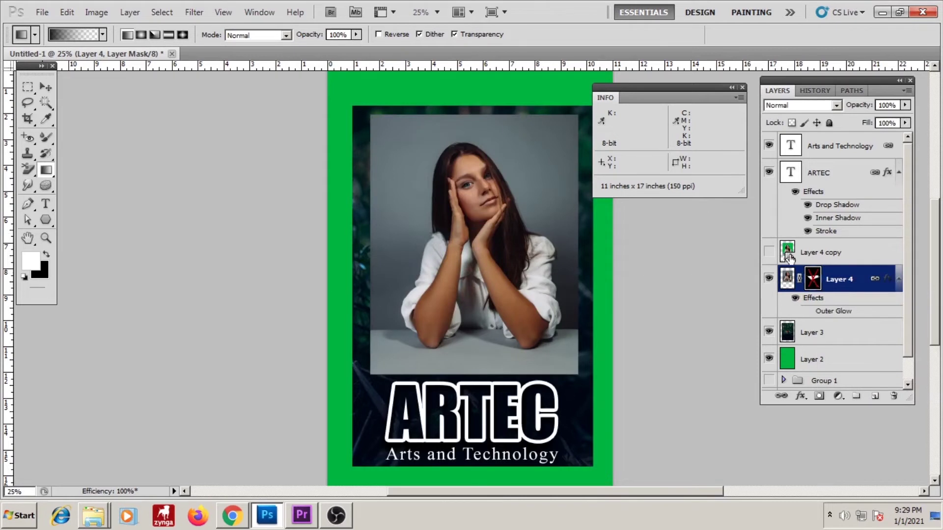
right_click(815, 285)
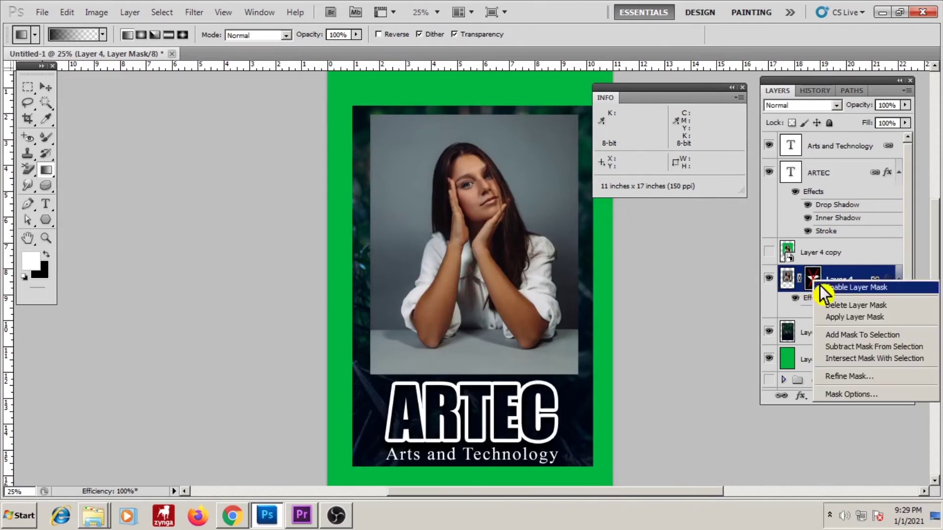
left_click(836, 305)
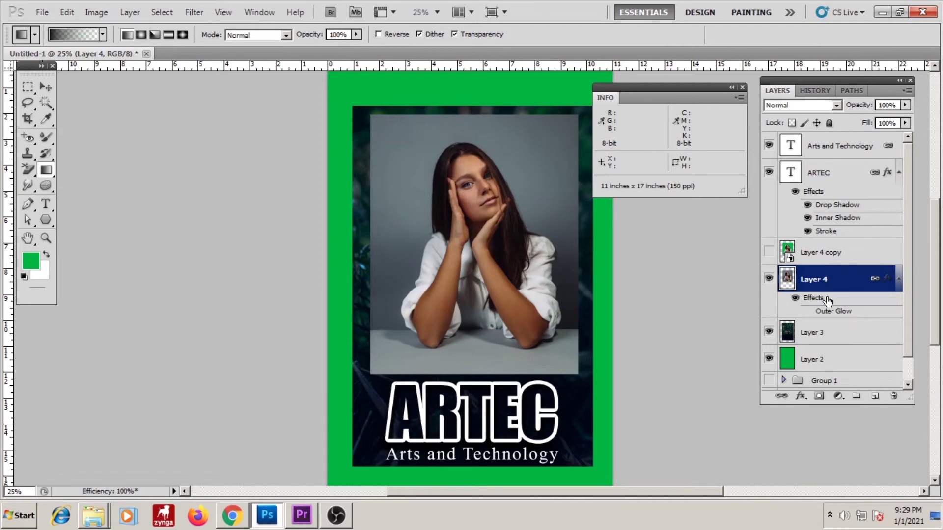
key("ctrl+z")
key("ctrl+z")
key("ctrl+z")
key("ctrl+z")
left_click(787, 284, "ctrl")
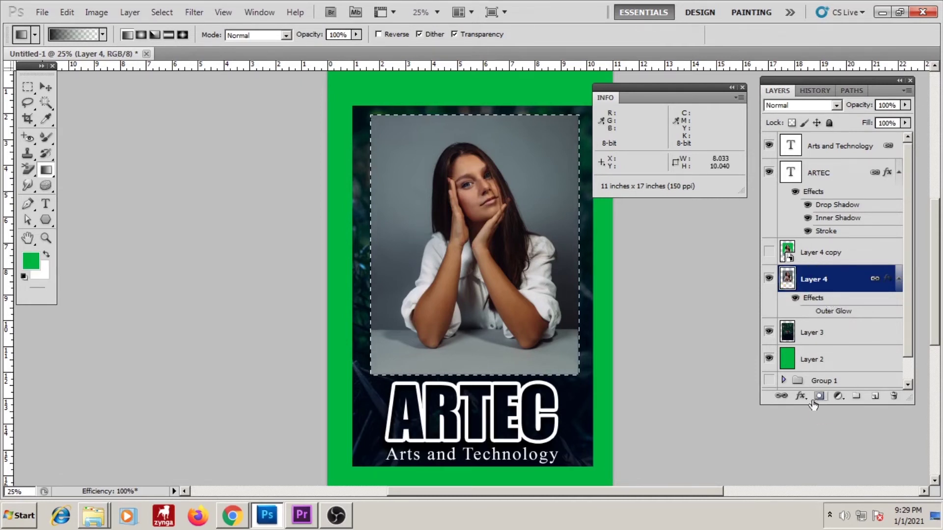
Add a layer mask to Layer 4 and set up a soft round 400 px Brush Tool
left_click(819, 396)
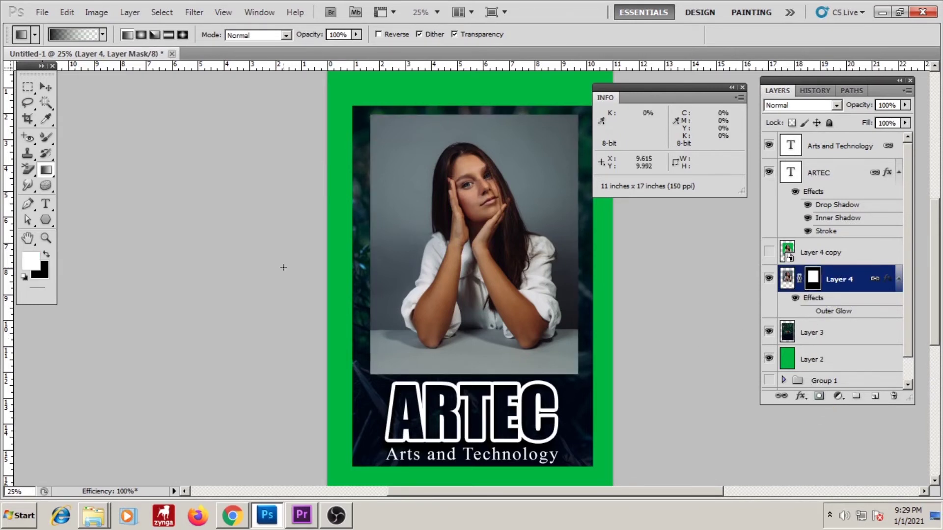
key("b")
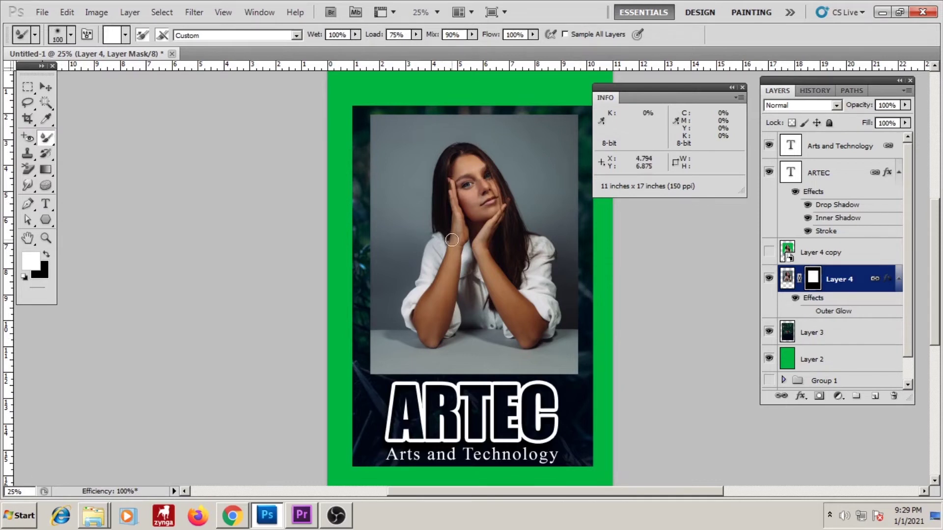
key("bracketright")
key("bracketright")
key("bracketright")
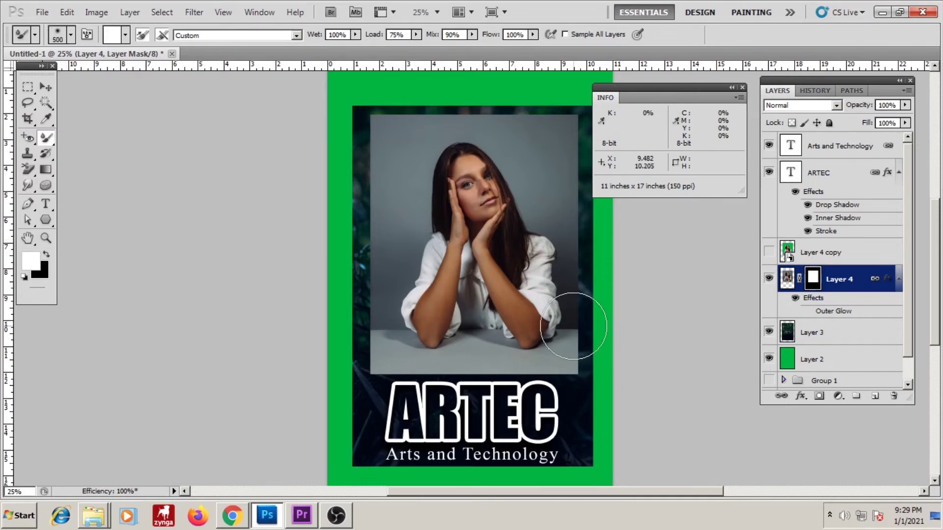
right_click(536, 301)
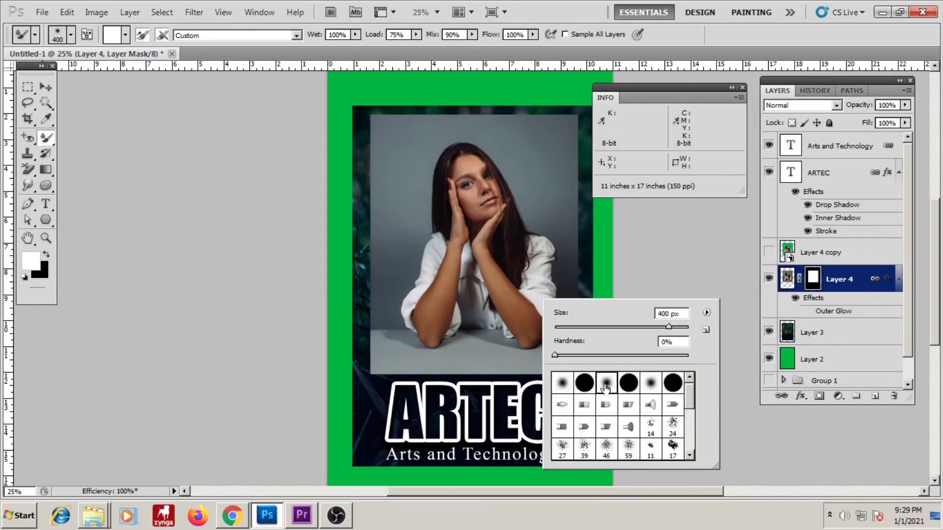
left_click(654, 269)
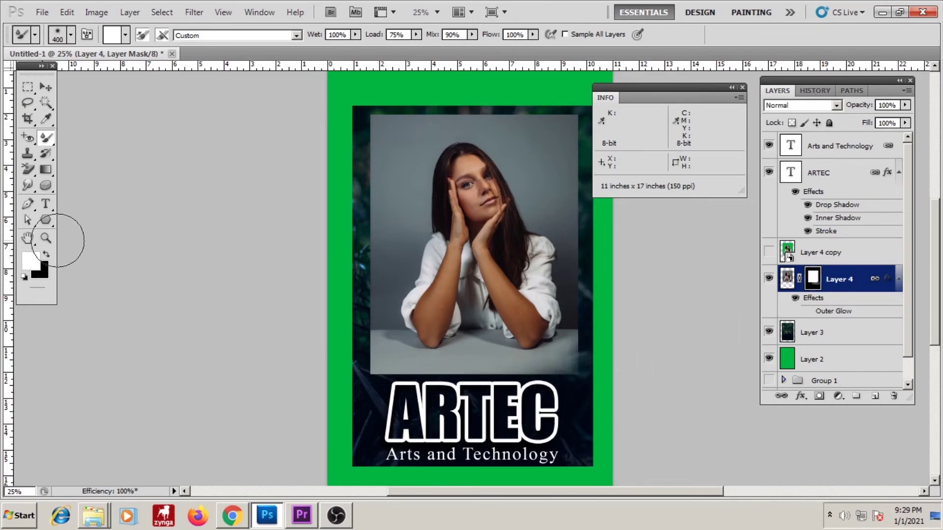
left_click(48, 147)
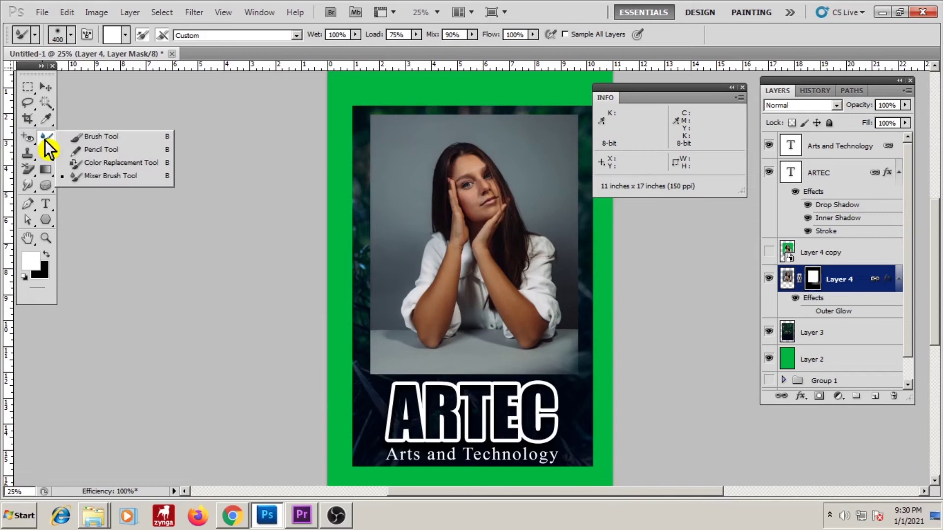
left_click(93, 137)
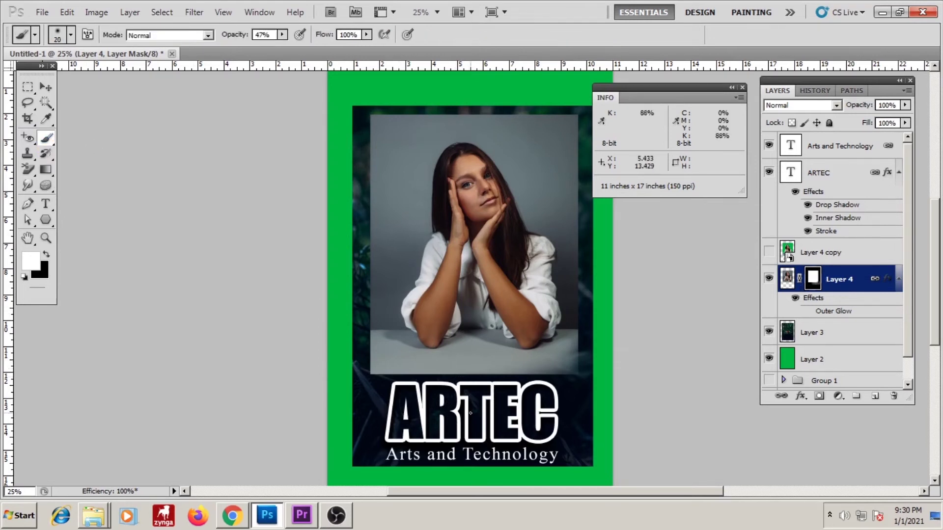
With black at 400 px, paint out the photo's lower edge near ARTEC and lower right
key("bracketright")
key("bracketright")
key("bracketright")
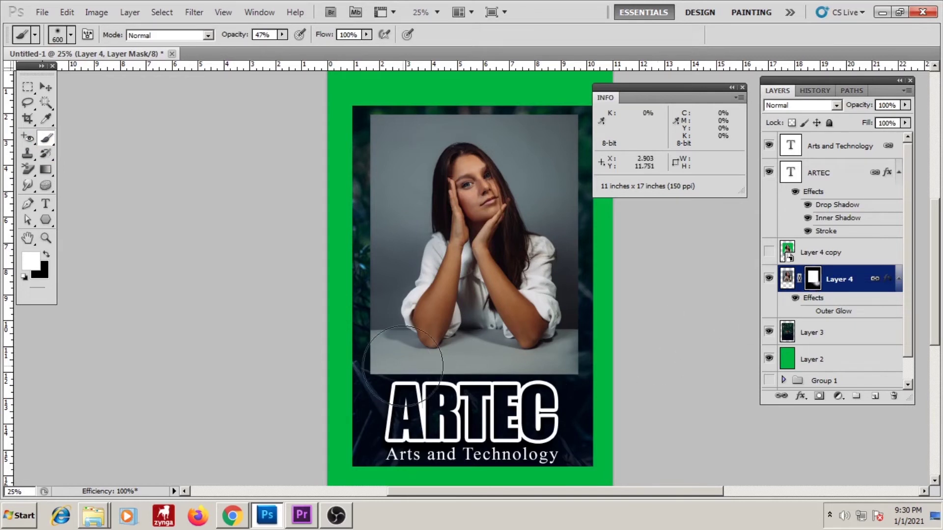
left_click(24, 276)
right_click(575, 331)
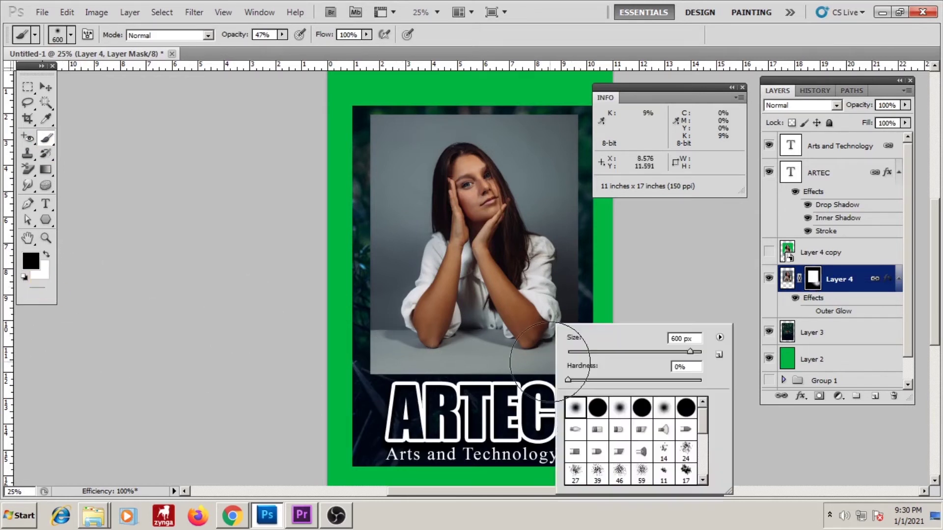
left_click(658, 278)
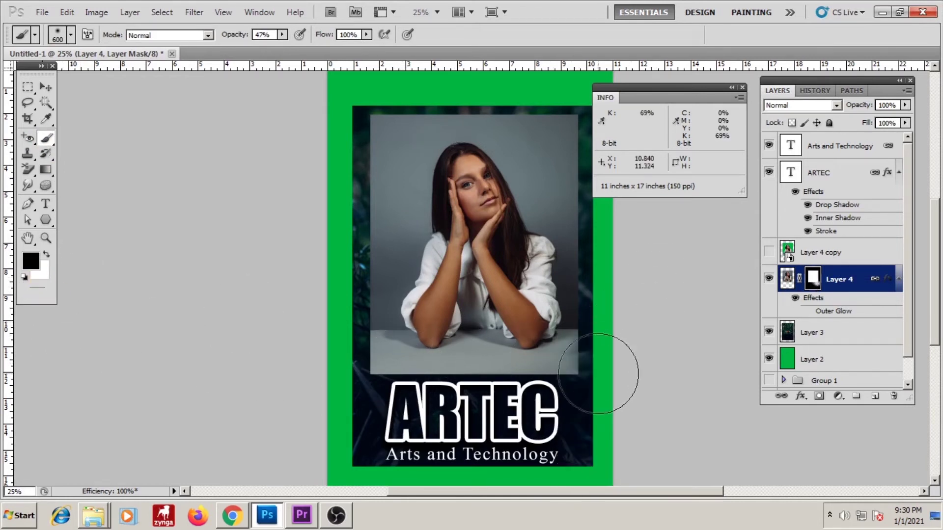
key("bracketleft")
key("bracketleft")
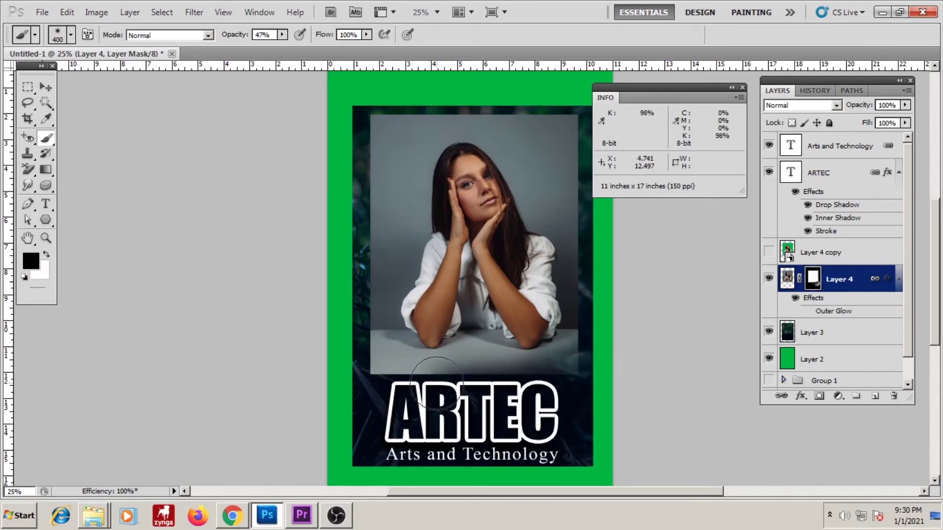
left_click_drag(444, 395, 376, 390)
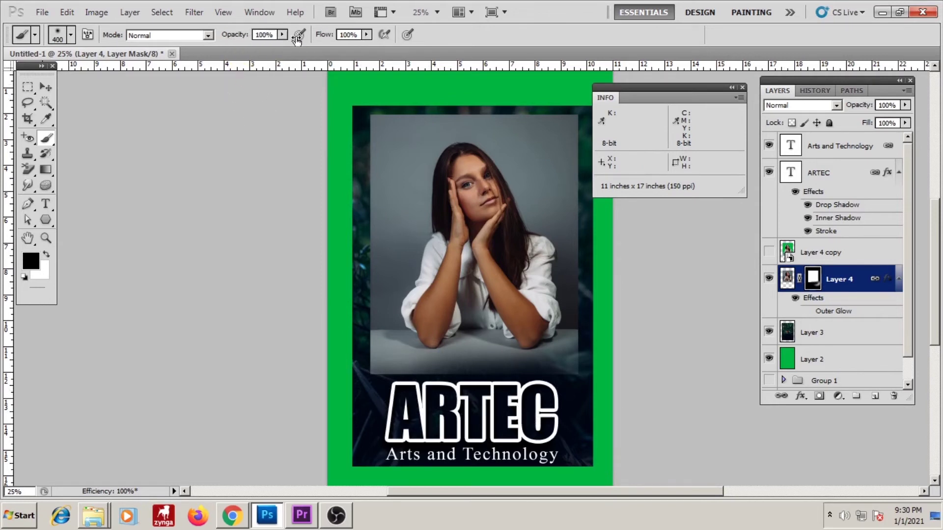
mouse_move(587, 375)
left_mouse_down()
mouse_move(545, 391)
mouse_move(354, 247)
mouse_move(379, 221)
mouse_move(379, 161)
mouse_move(508, 106)
mouse_move(564, 135)
mouse_move(560, 109)
mouse_move(573, 185)
mouse_move(593, 232)
mouse_move(581, 379)
left_mouse_up()
At about 250 px, paint out the grey strip beside her hair and haze below her arms
key("bracketleft")
key("bracketleft")
key("bracketright")
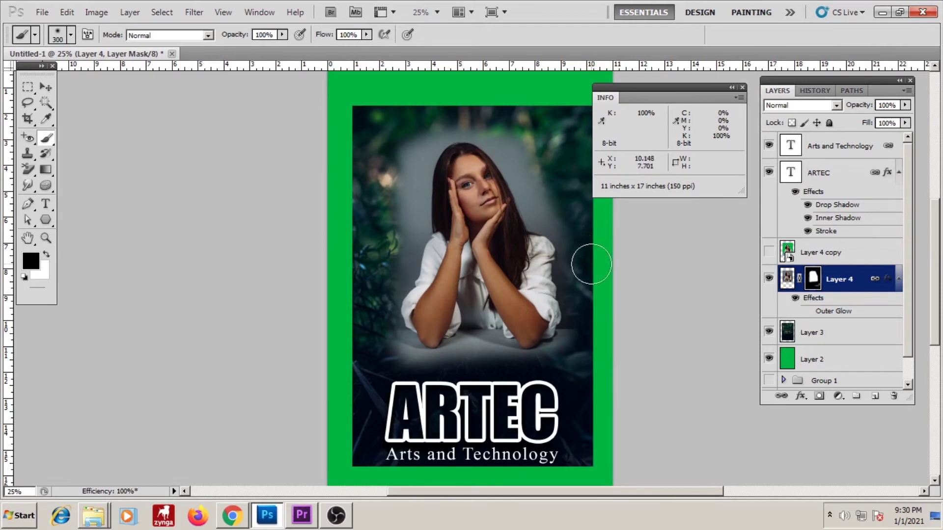
key("bracketleft")
mouse_move(573, 257)
left_mouse_down()
mouse_move(501, 137)
mouse_move(508, 147)
mouse_move(510, 138)
mouse_move(436, 120)
mouse_move(409, 141)
mouse_move(406, 237)
mouse_move(377, 304)
mouse_move(375, 347)
mouse_move(388, 369)
mouse_move(481, 377)
mouse_move(591, 353)
left_mouse_up()
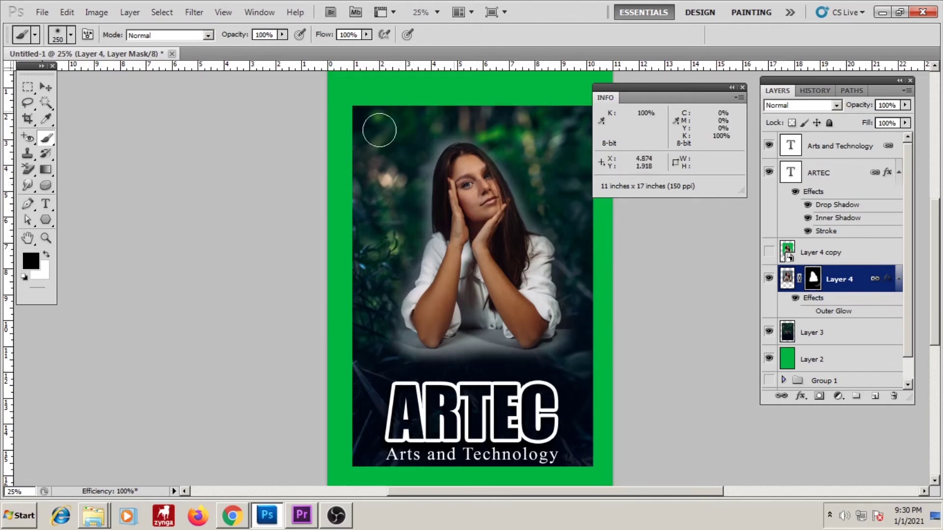
mouse_move(363, 356)
left_mouse_down()
mouse_move(439, 379)
mouse_move(540, 372)
mouse_move(604, 314)
left_mouse_up()
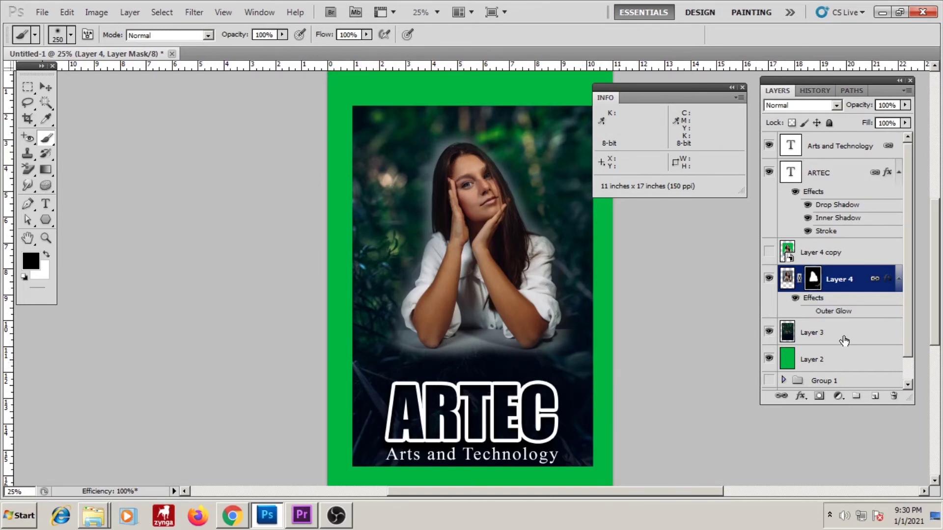
View the mask alone and paint over the remaining grey smear and specks
left_click(815, 284, "alt")
mouse_move(627, 385)
left_mouse_down()
mouse_move(540, 447)
mouse_move(646, 444)
left_mouse_up()
mouse_move(329, 458)
left_mouse_down()
mouse_move(358, 285)
mouse_move(389, 206)
mouse_move(555, 132)
mouse_move(577, 95)
left_mouse_up()
mouse_move(333, 448)
left_mouse_down()
mouse_move(467, 444)
mouse_move(544, 466)
left_mouse_up()
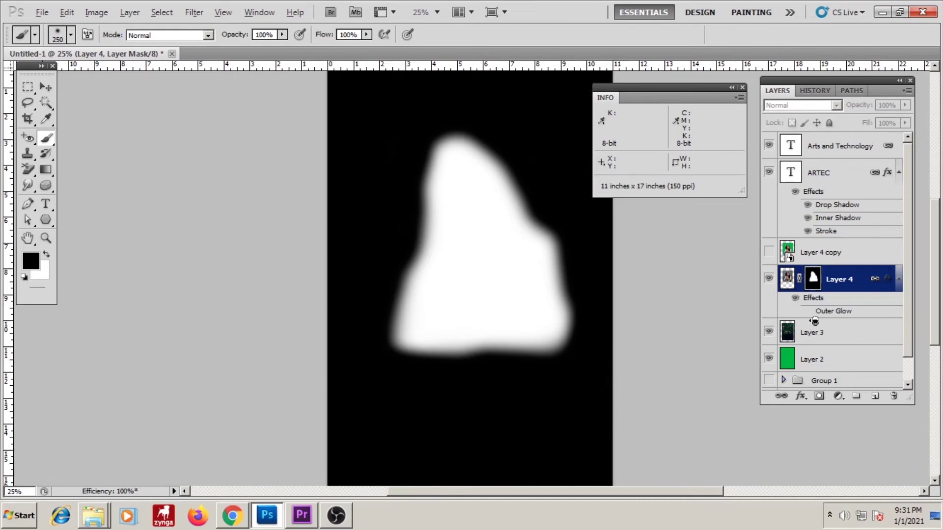
left_click(814, 281, "alt")
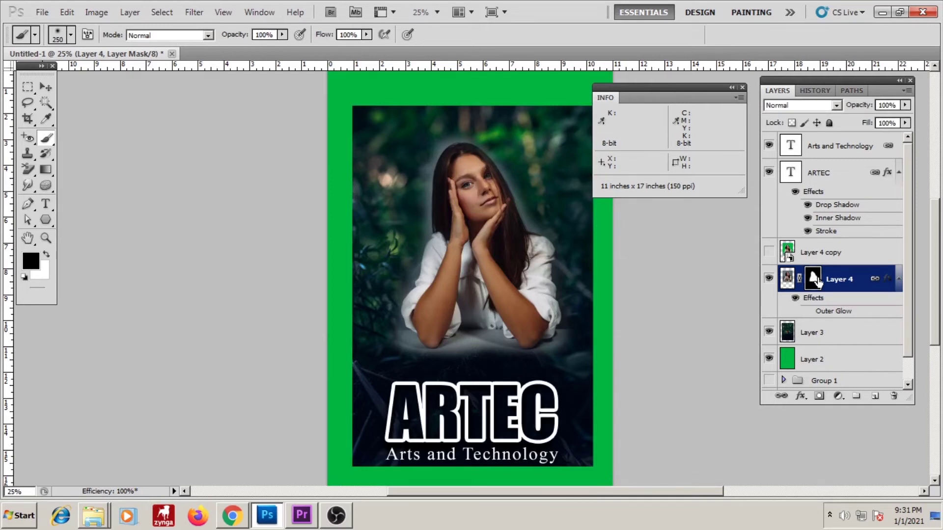
Load the mask as a selection, deselect, and toggle the mask off and on to compare
left_click(816, 282, "ctrl")
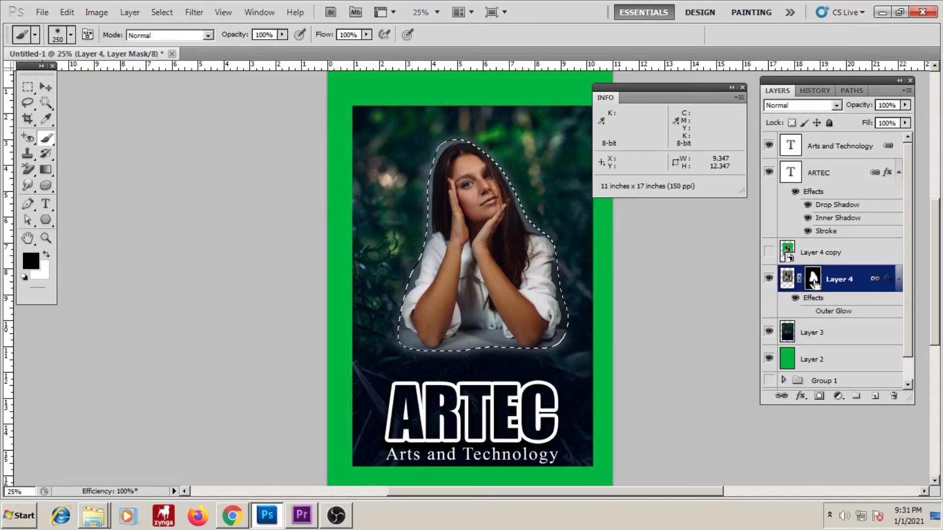
key("ctrl+d")
left_click(815, 284, "shift")
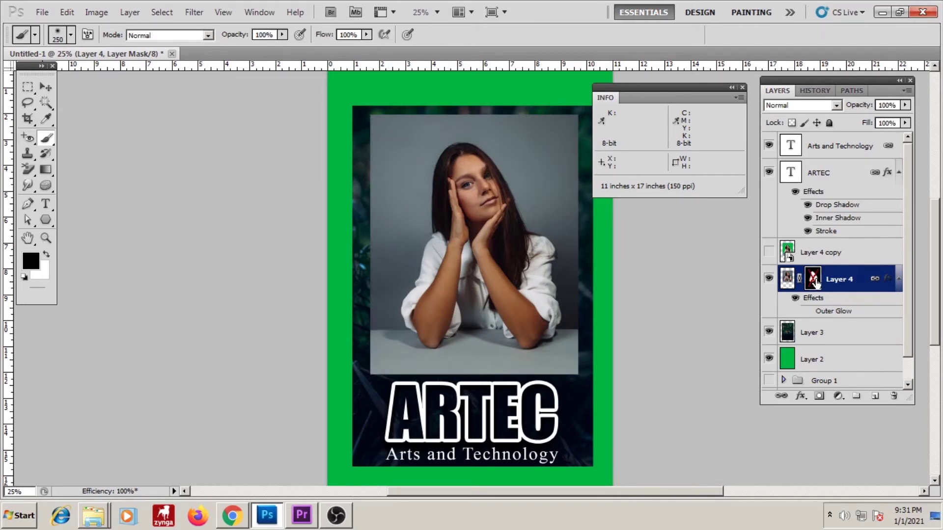
left_click(814, 283, "shift")
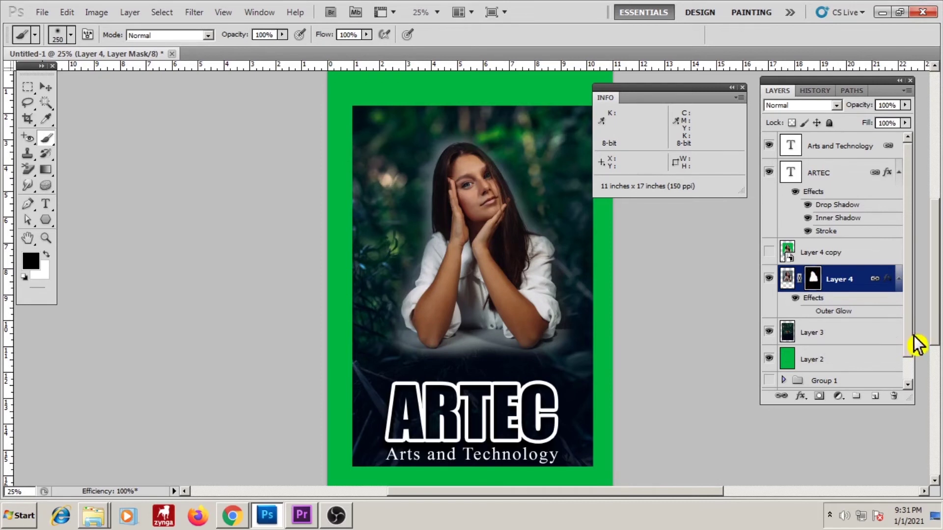
scroll(912, 343, "down", 1)
scroll(915, 344, "up", 1)
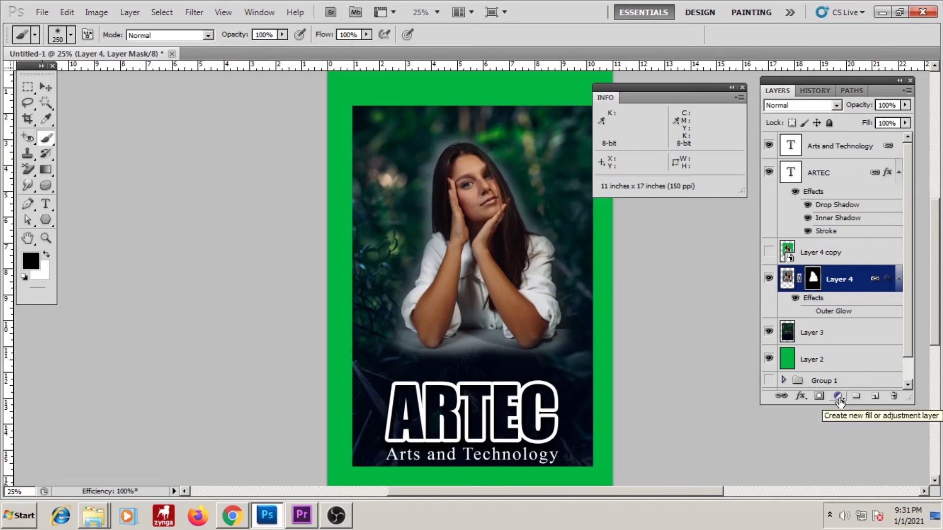
Add a trial Levels adjustment layer on Layer 4, adjust its midtones, then delete it
left_click(788, 279)
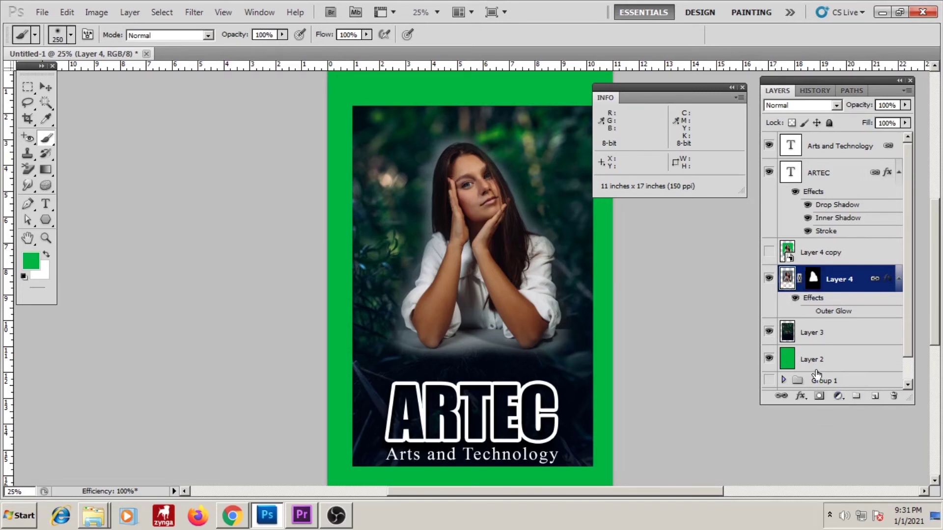
left_click(839, 397)
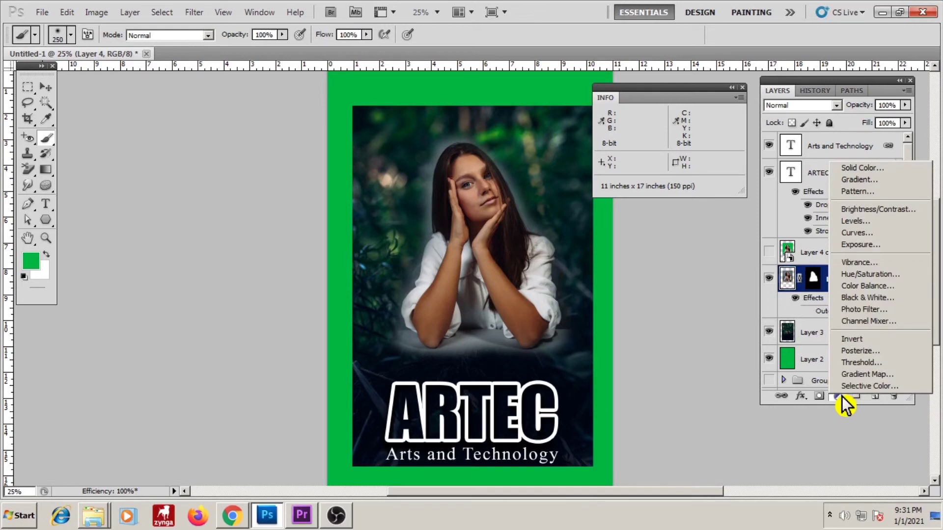
left_click(855, 222)
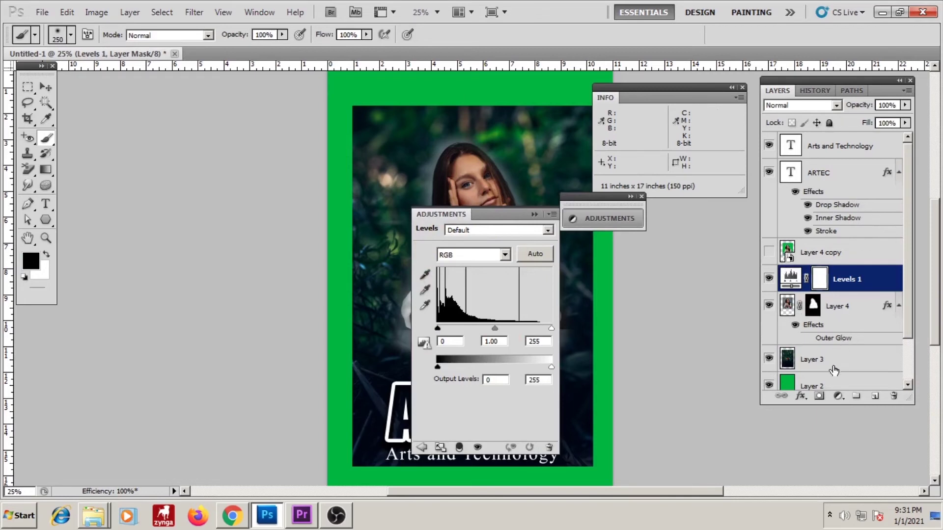
mouse_move(494, 328)
left_mouse_down()
mouse_move(463, 328)
mouse_move(512, 333)
left_mouse_up()
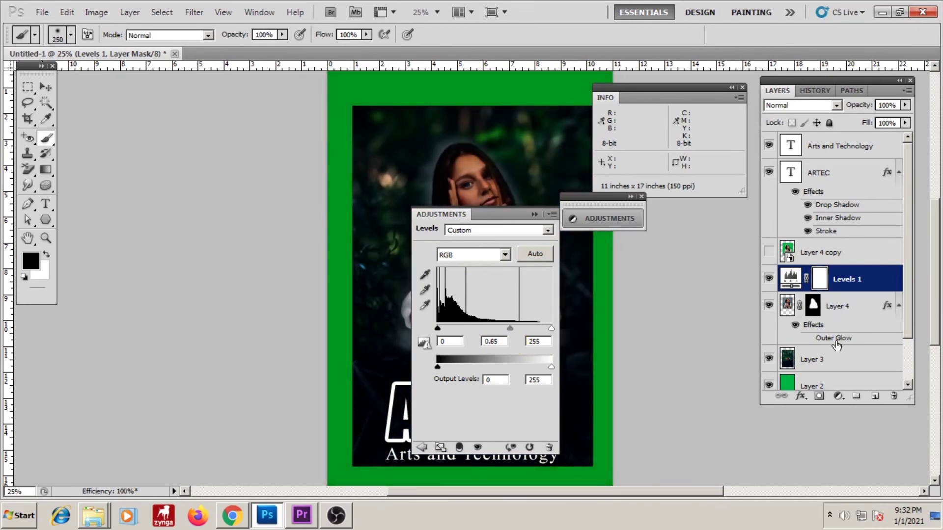
mouse_move(511, 330)
left_mouse_down()
mouse_move(466, 331)
mouse_move(525, 331)
mouse_move(468, 331)
mouse_move(511, 331)
left_mouse_up()
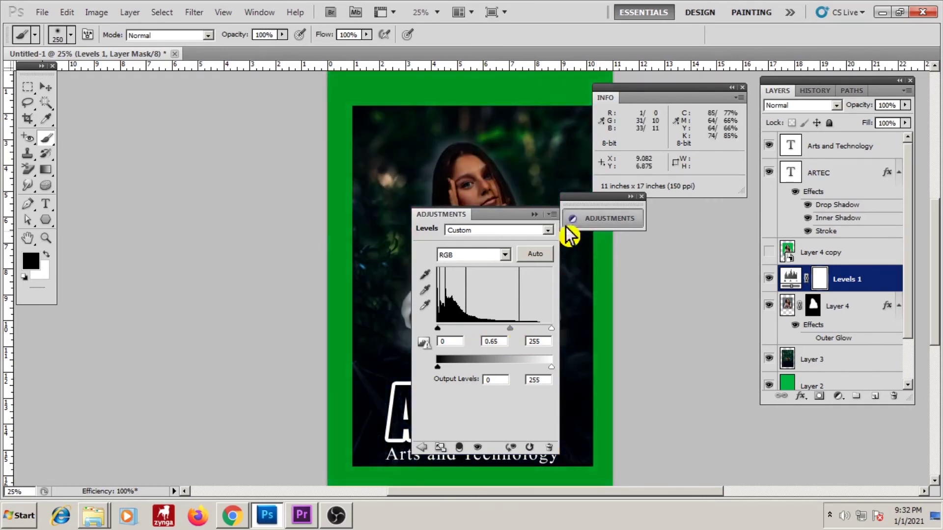
left_click(642, 197)
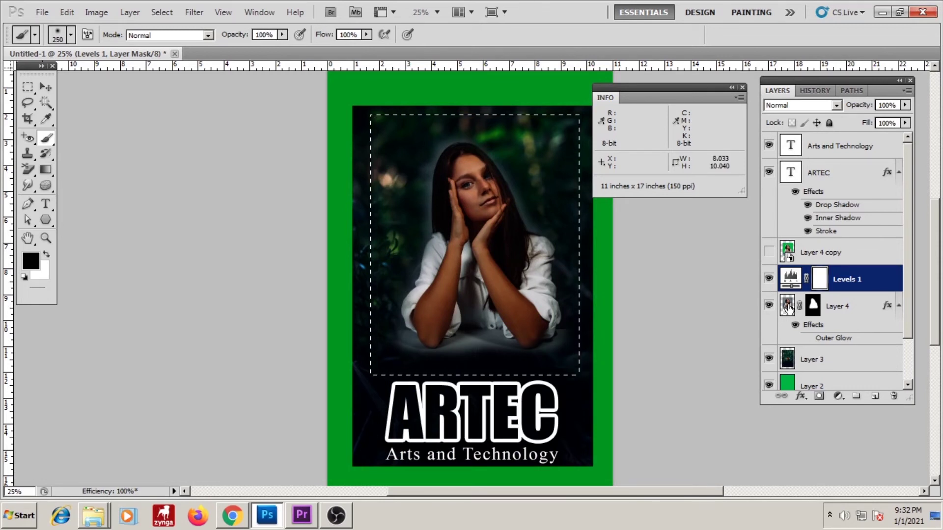
left_click_drag(847, 281, 894, 396)
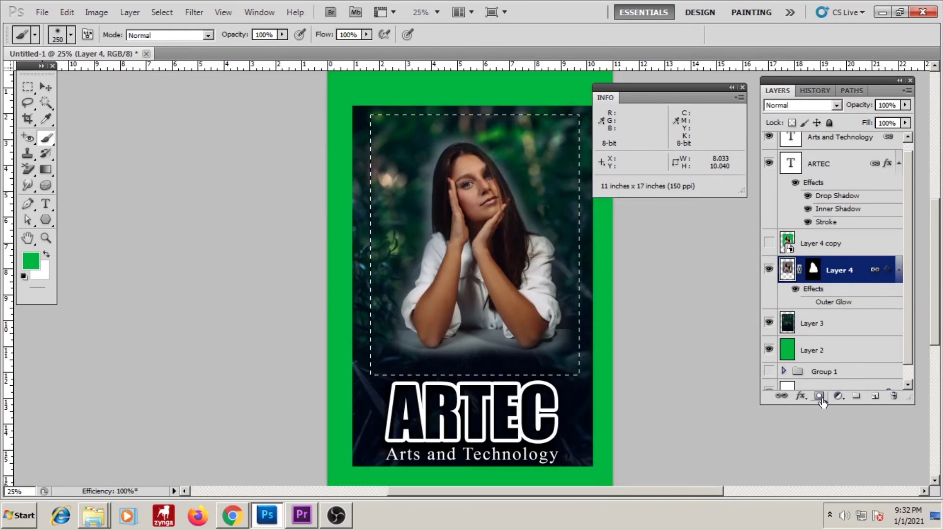
Add a new Levels adjustment above Layer 4 with midtones darkened to 0.75
left_click(838, 396)
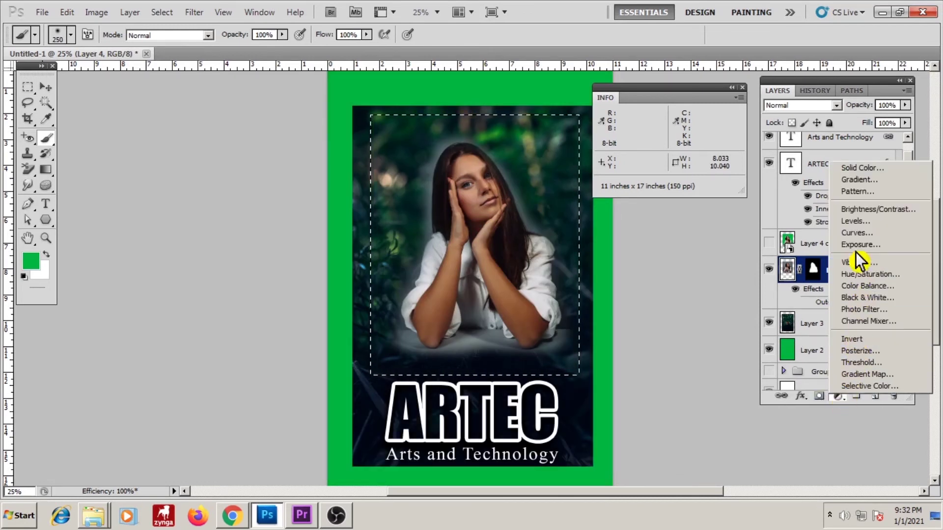
left_click(856, 221)
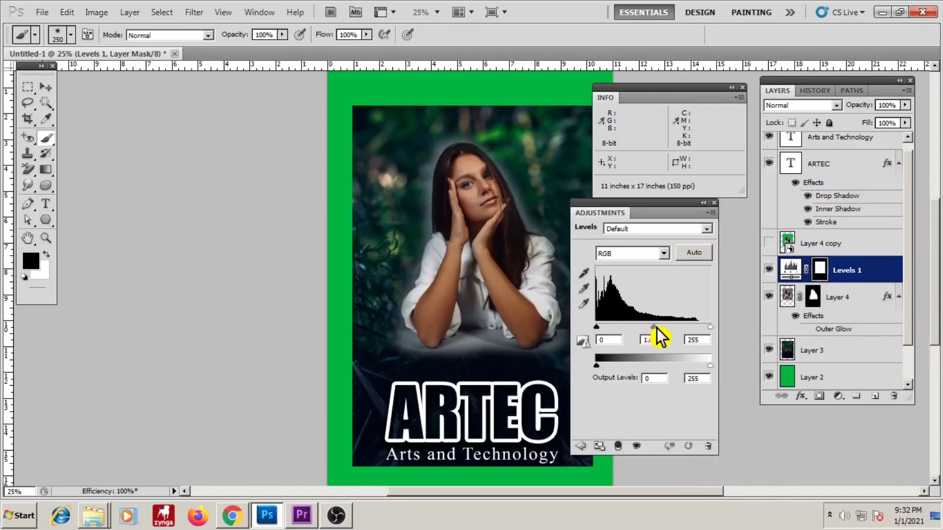
mouse_move(656, 329)
left_mouse_down()
mouse_move(646, 325)
mouse_move(669, 325)
mouse_move(642, 325)
mouse_move(664, 326)
left_mouse_up()
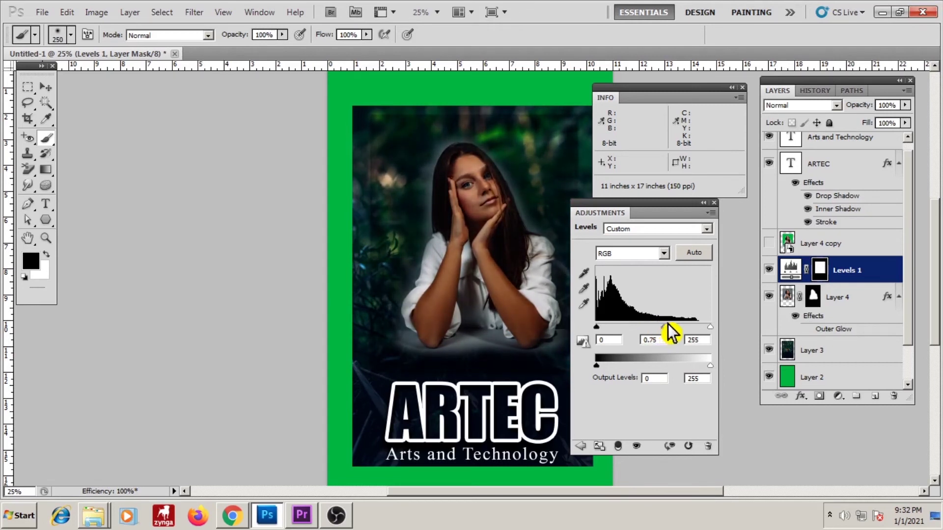
left_click_drag(626, 221, 651, 222)
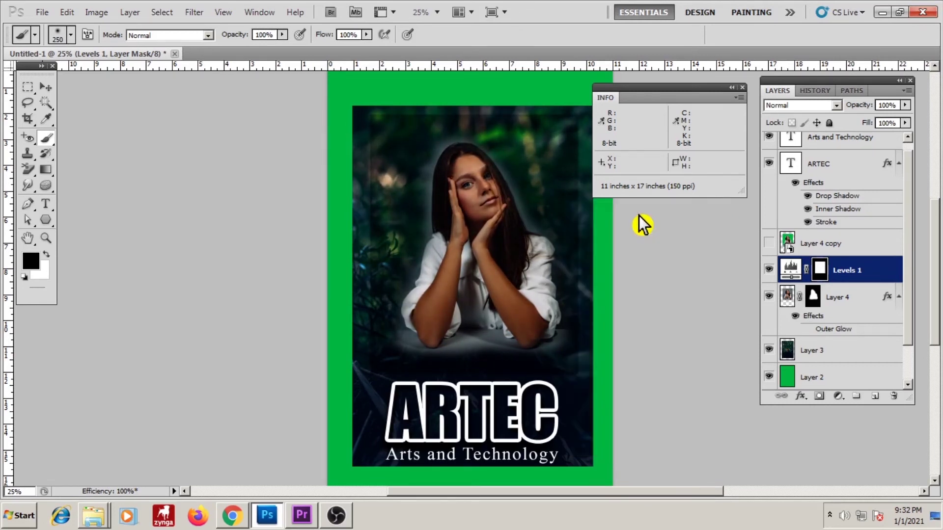
left_click(741, 202)
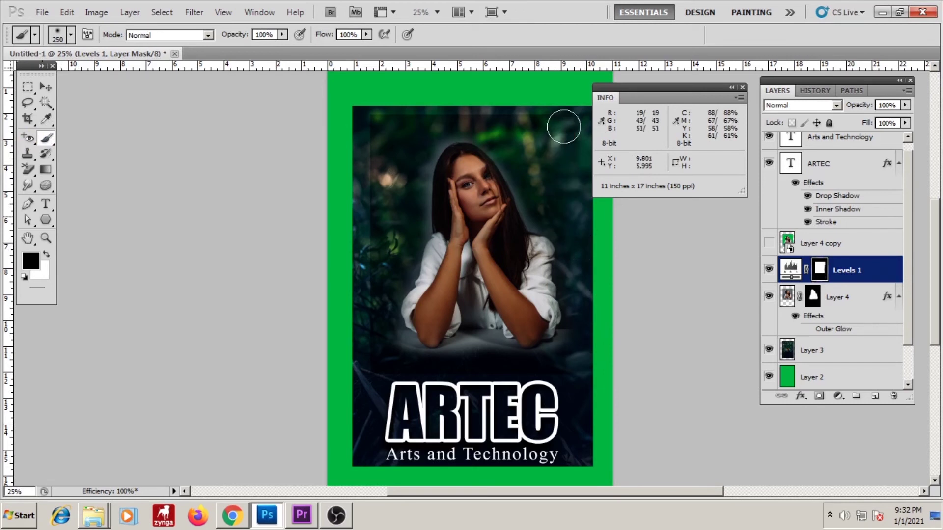
Brush the Levels 1 mask across the top of the photo to restore its brightness
mouse_move(567, 180)
left_mouse_down()
mouse_move(373, 163)
mouse_move(388, 385)
left_mouse_up()
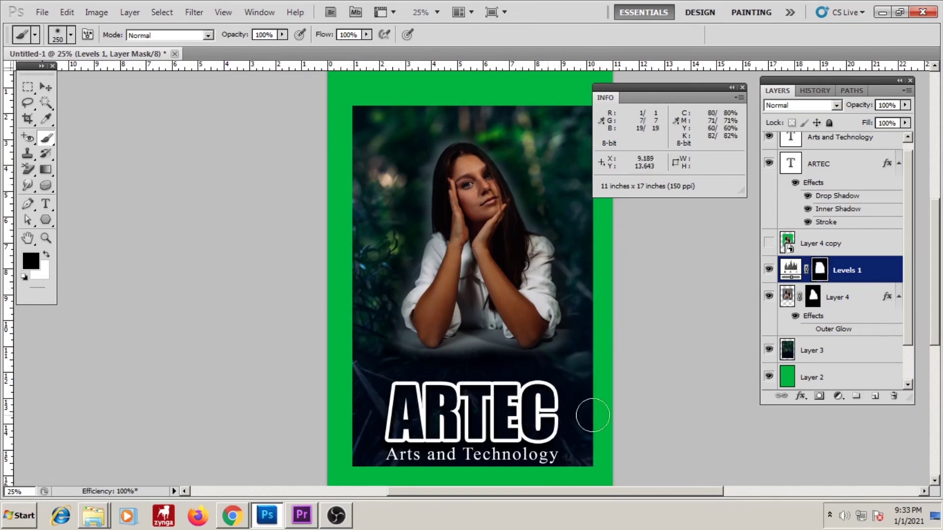
left_click(820, 166)
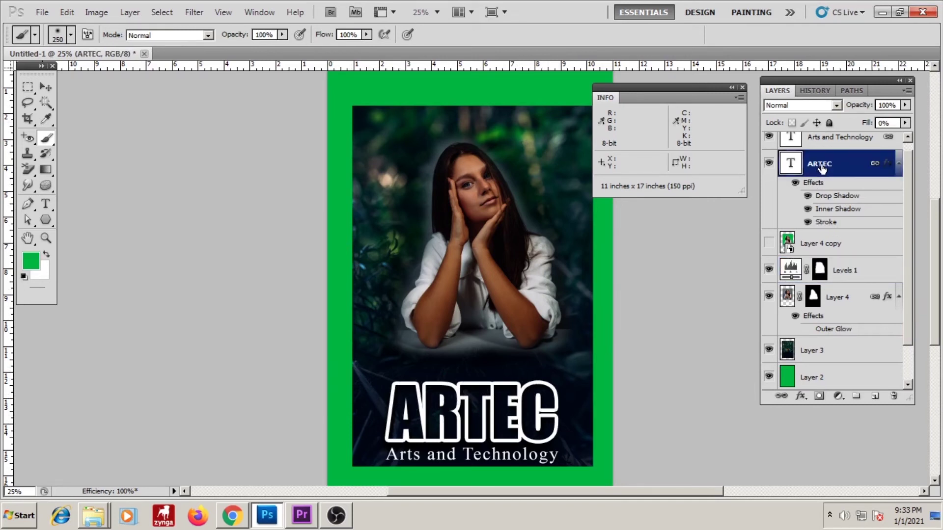
Select Layer 4 with both title layers and unlink Layer 4 from the titles
left_click(830, 142, "shift")
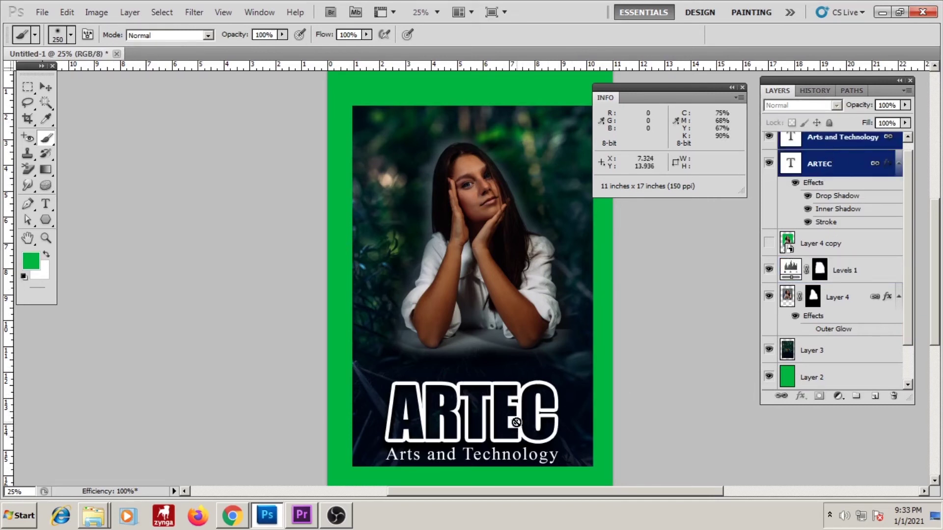
left_click(877, 302)
scroll(889, 175, "up", 1)
left_click(879, 174, "shift")
left_click(878, 154)
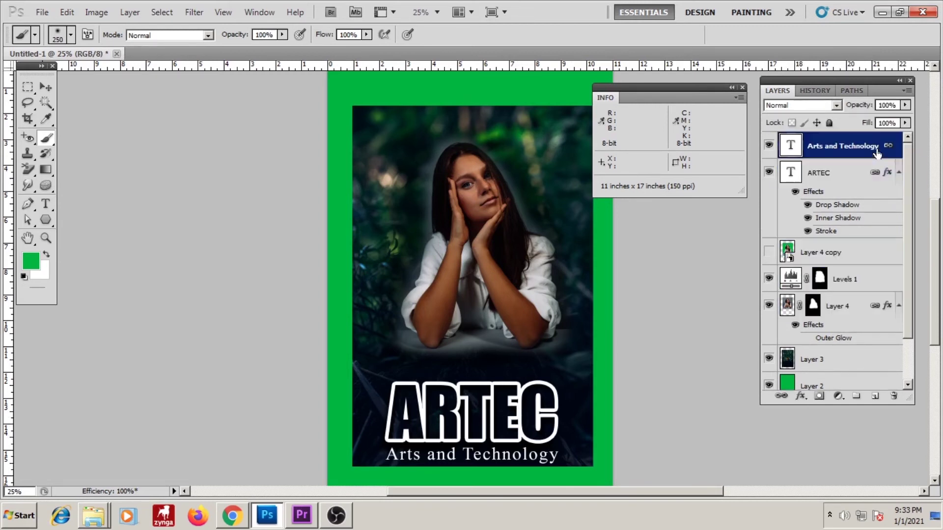
left_click(874, 174, "ctrl")
left_click(868, 308, "ctrl")
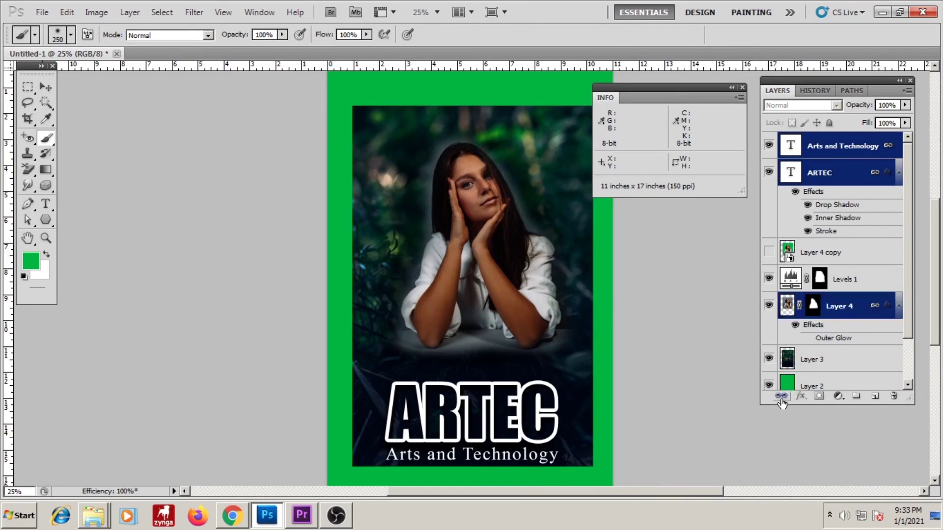
left_click(865, 182)
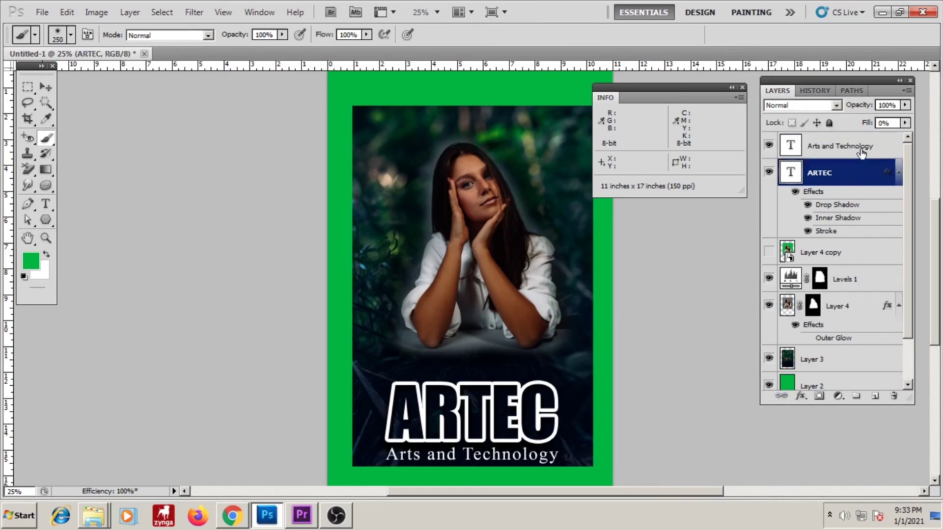
Select the ARTEC and Arts and Technology layers and move them up about 36 px
key("alt+bracketright")
left_click(851, 182)
left_click(855, 150, "ctrl")
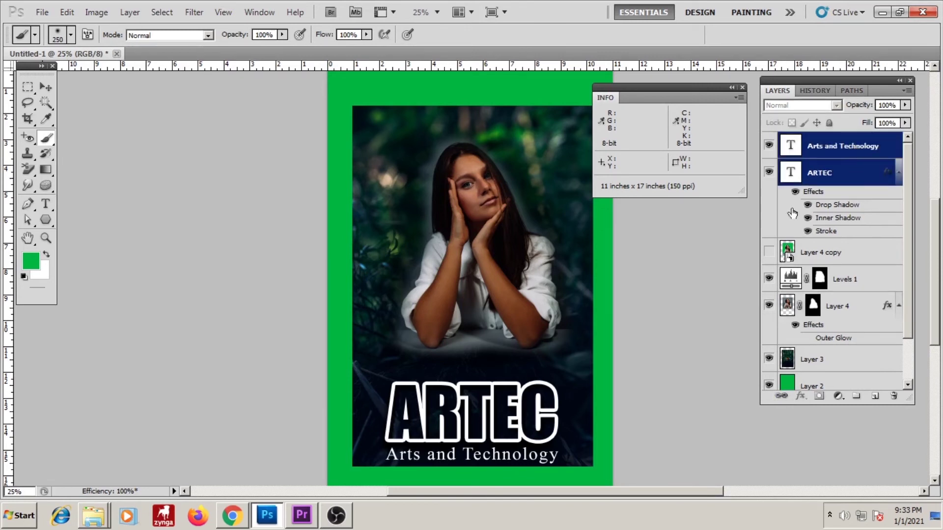
left_click(46, 87)
left_click_drag(464, 409, 464, 398)
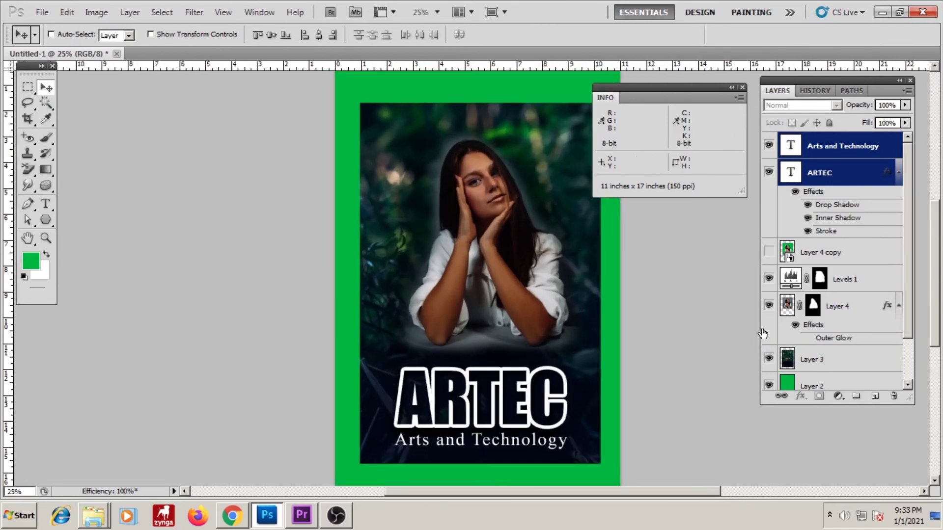
left_click(909, 91)
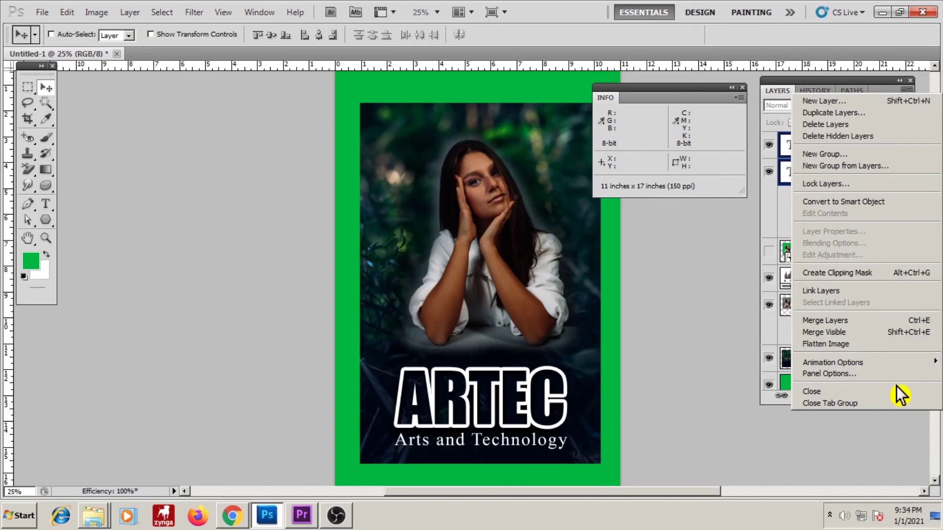
Flatten the poster into one Background layer, discard hidden layers, and dismiss the locked-layer warning
left_click(783, 88)
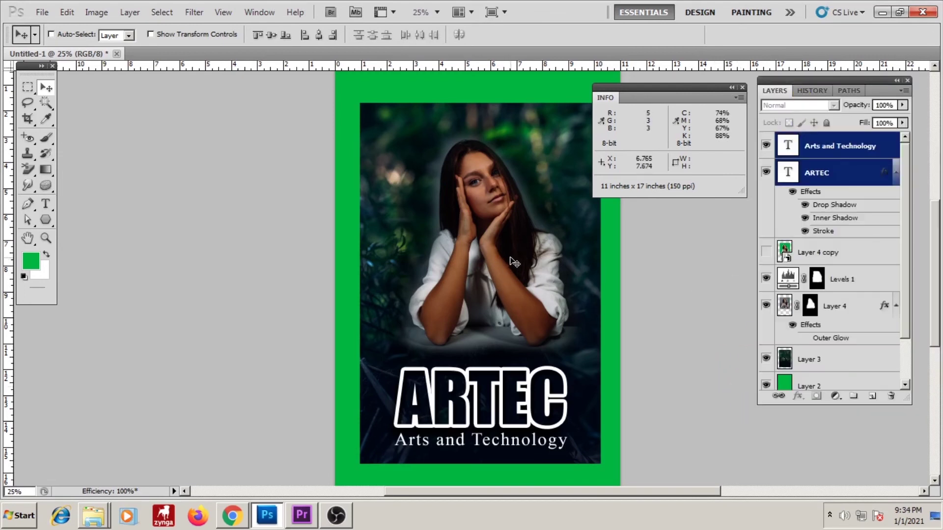
scroll(514, 263, "down", 1)
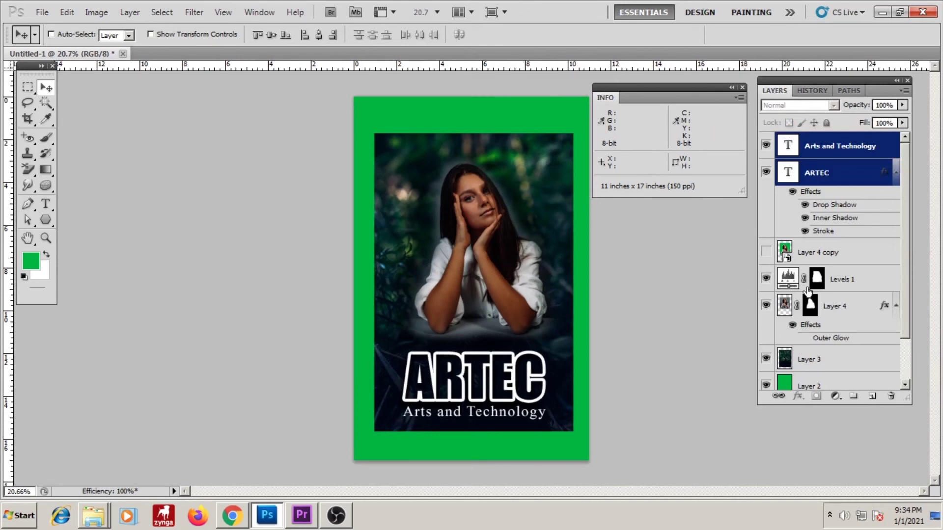
left_click(833, 254)
left_click(830, 155)
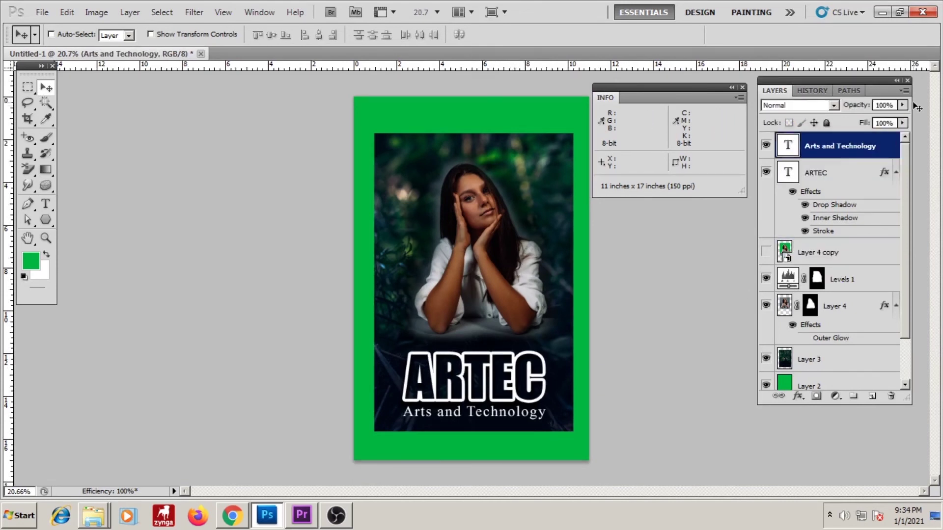
left_click(904, 91)
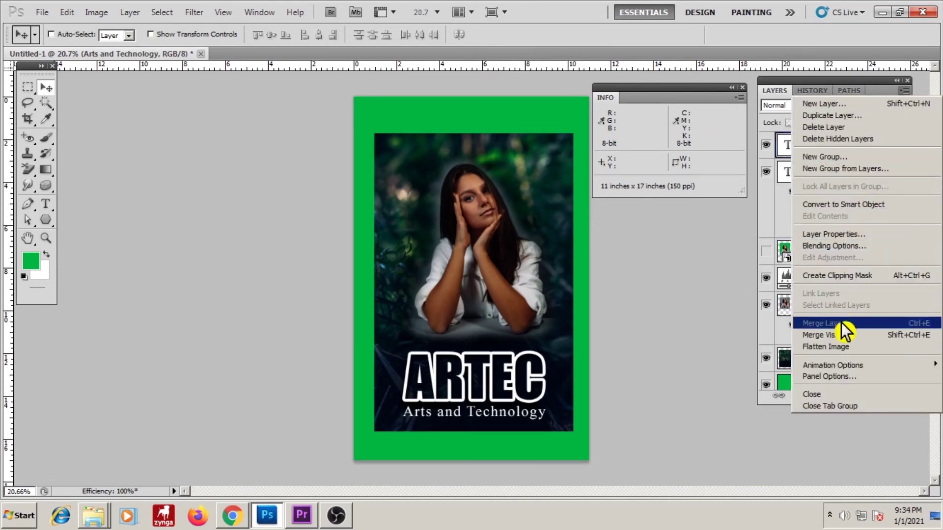
left_click(843, 347)
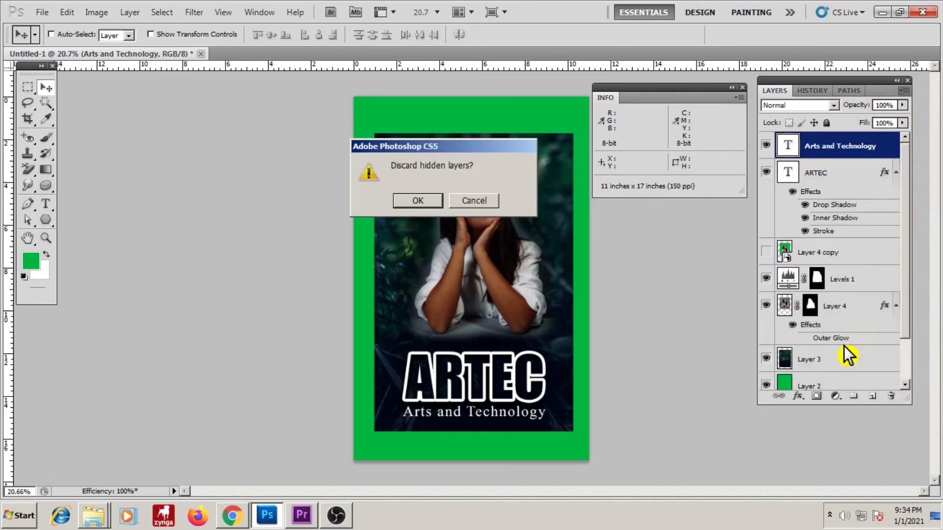
left_click(418, 201)
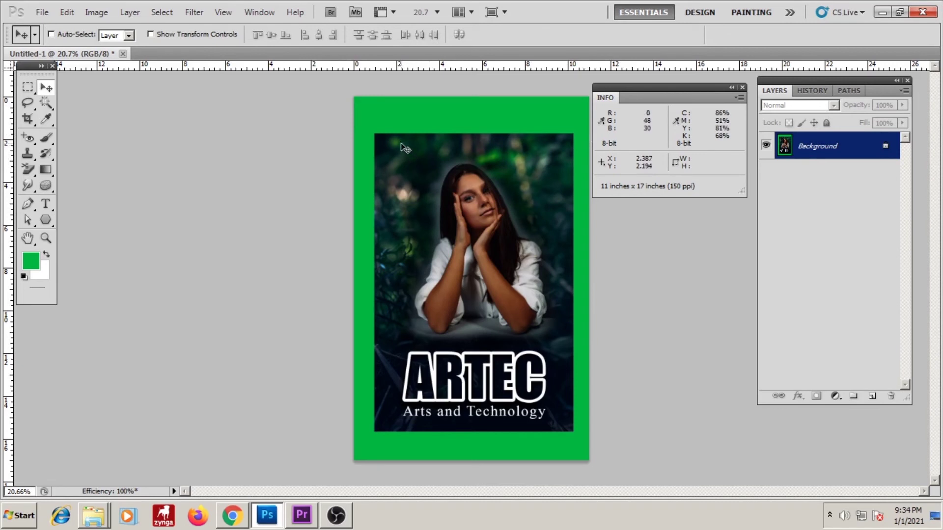
left_click(381, 264)
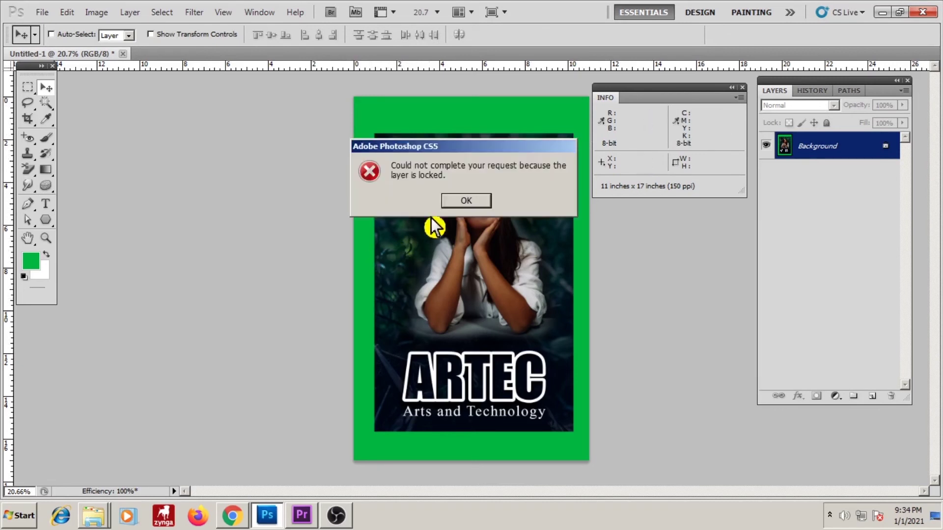
left_click(454, 200)
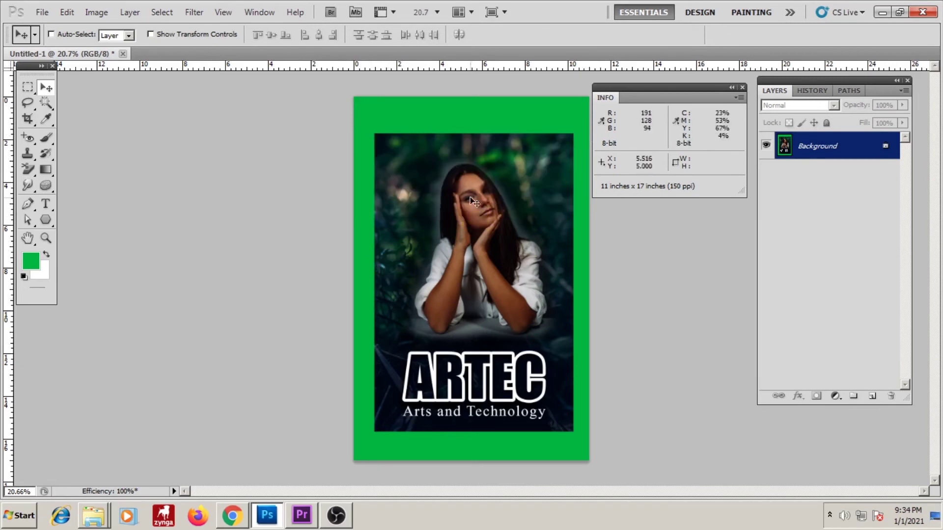
Trace a freehand lasso selection around the woman, then cancel it
left_click(30, 102)
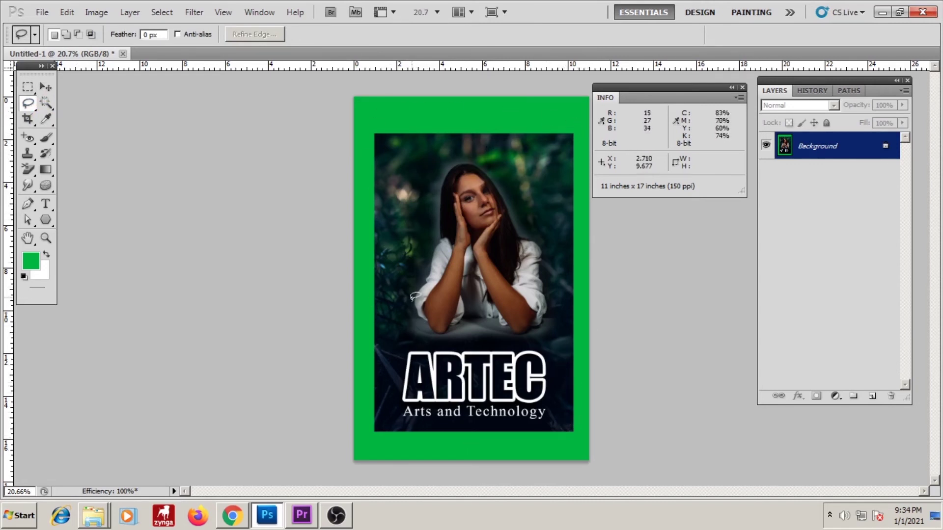
mouse_move(445, 163)
left_mouse_down()
mouse_move(513, 183)
mouse_move(546, 237)
left_mouse_up()
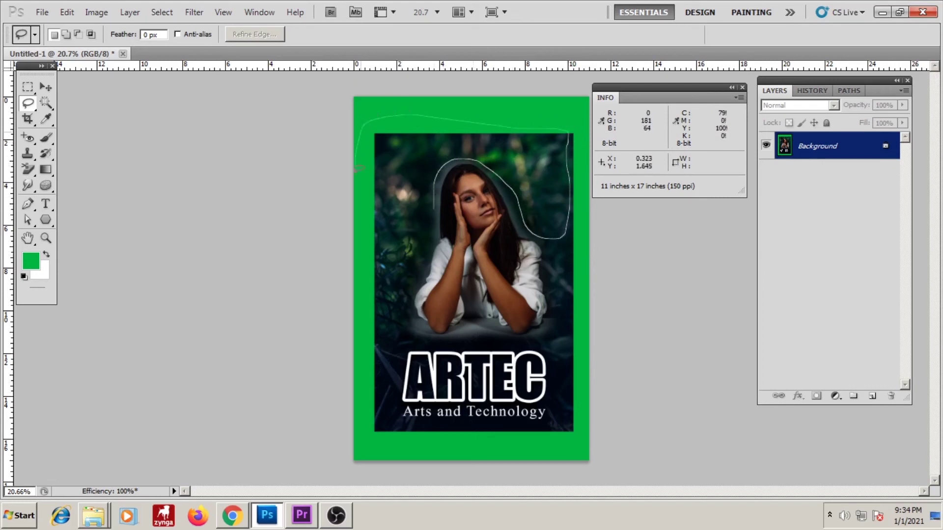
left_click_drag(400, 448, 394, 373)
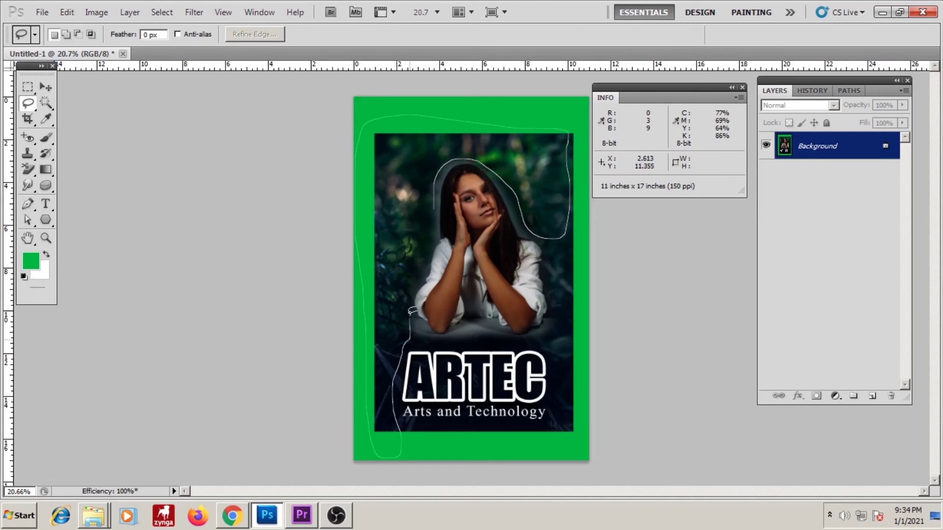
left_click_drag(409, 317, 415, 256)
left_click(467, 116)
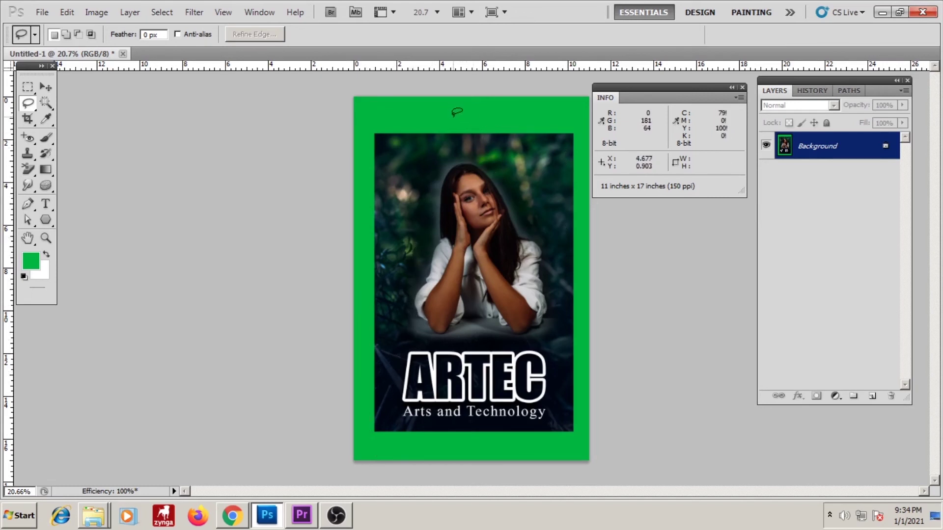
Magic Wand the green border and set the foreground colour to olive #668700
left_click(46, 103)
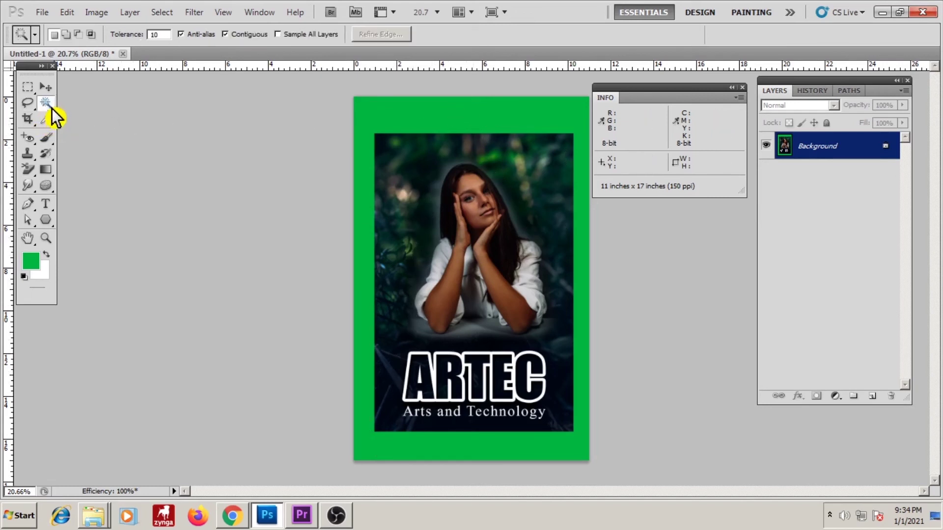
left_click(403, 116)
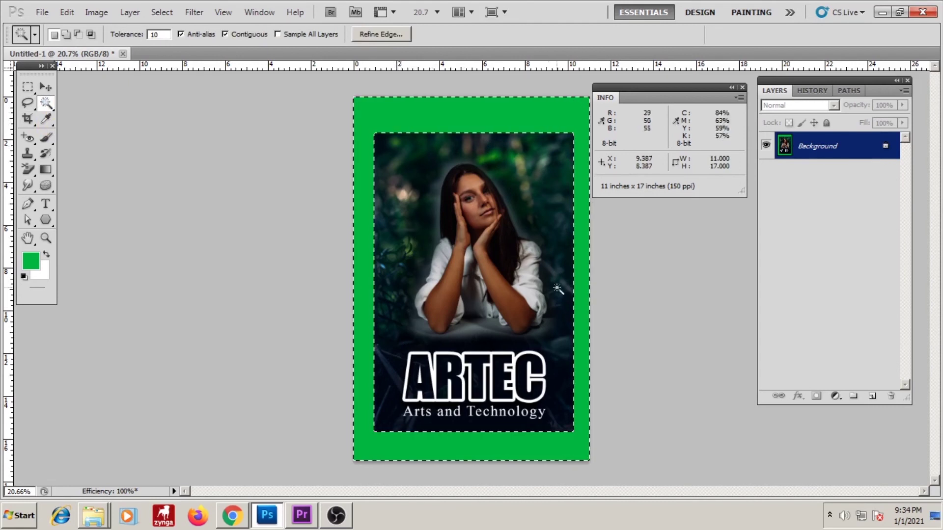
left_click(33, 263)
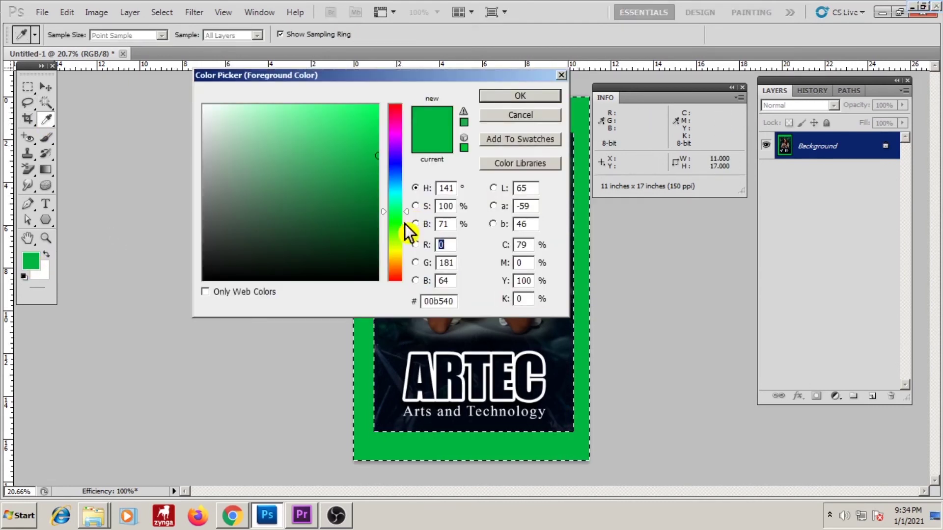
left_click(394, 244)
left_click(377, 188)
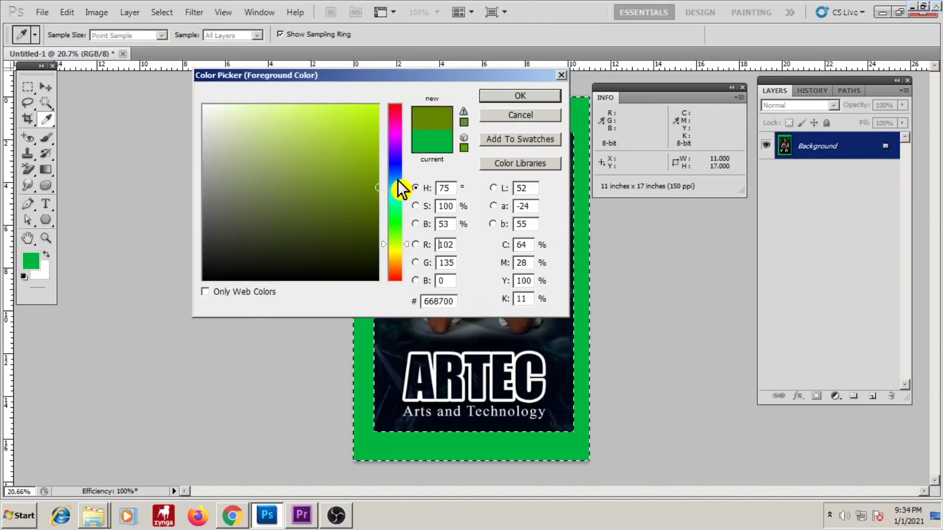
key("Return")
Fill the selected border with the olive foreground colour and deselect
key("shift+F5")
key("Return")
key("ctrl+d")
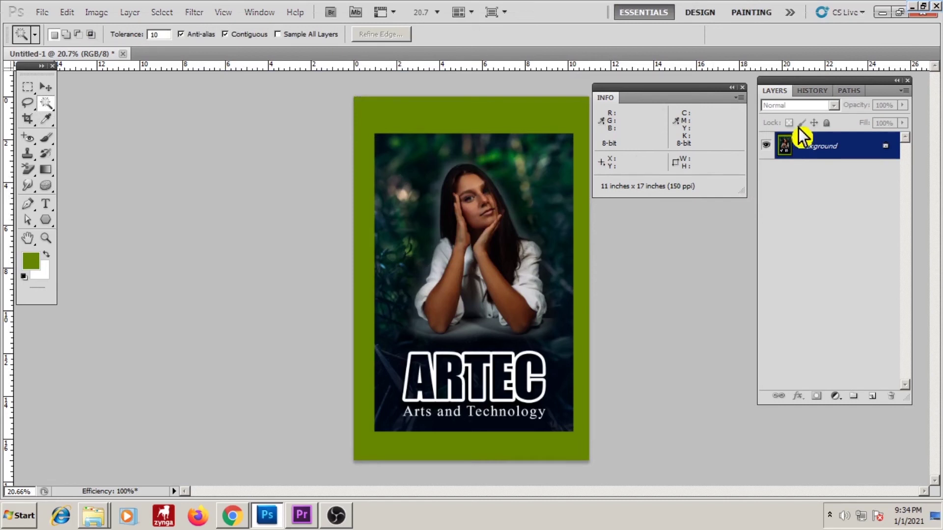
left_click(812, 91)
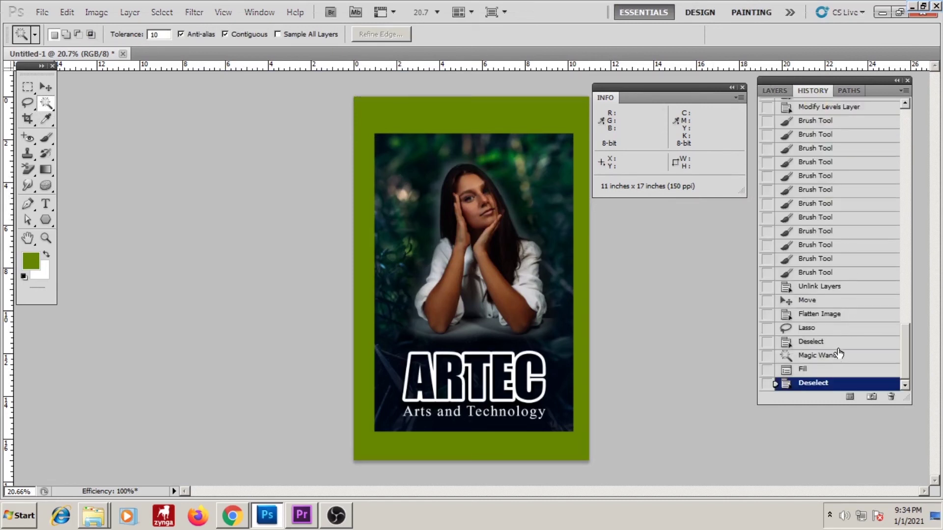
Revert history to the Move state before flattening and enlarge the Layers panel to show all layers
left_click(816, 300)
left_click(776, 90)
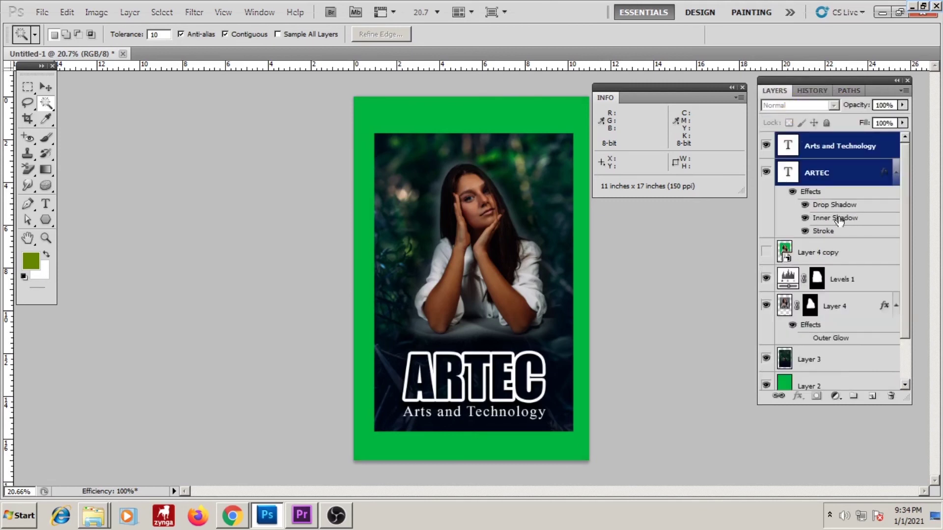
left_click(903, 91)
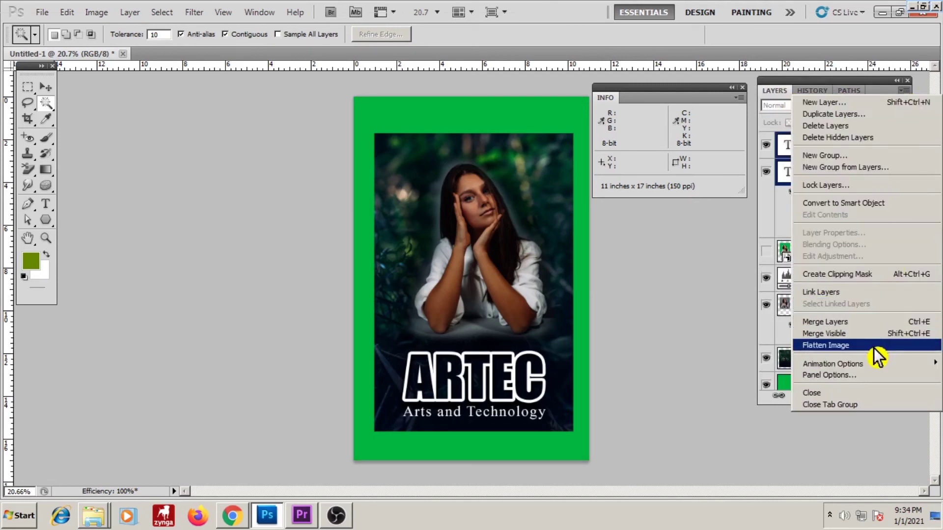
left_click(767, 339)
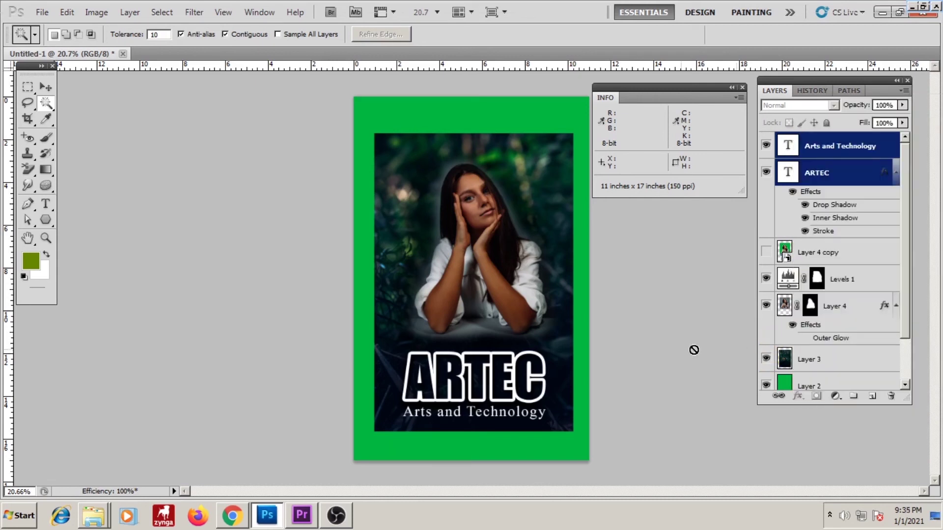
left_click(837, 147, "ctrl")
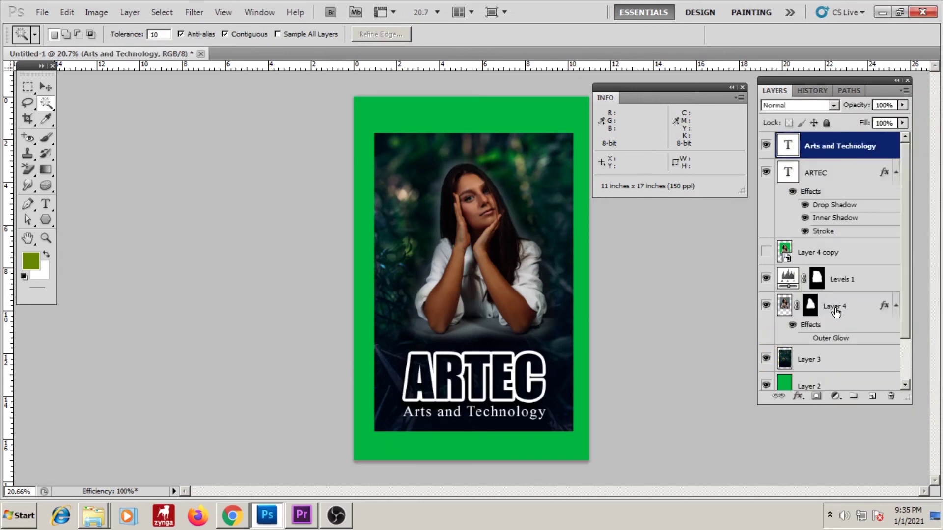
left_click(818, 362)
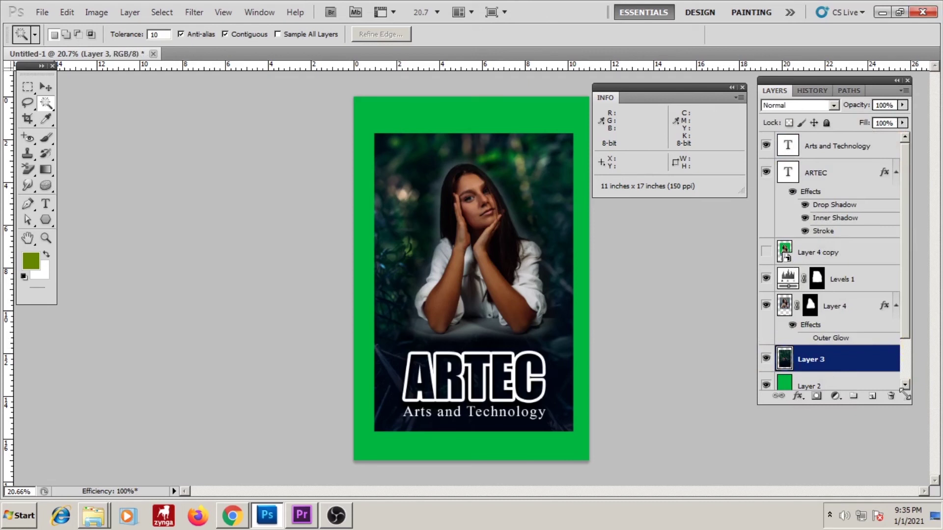
left_click_drag(908, 402, 908, 471)
Toggle visibility of Layer 2, Levels 1, ARTEC and one ARTEC effect, restoring them
left_click(843, 393)
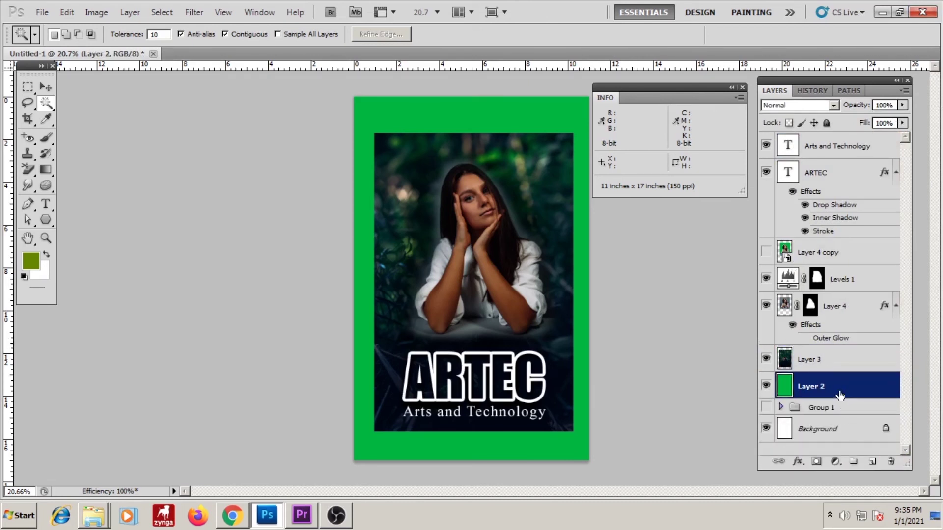
left_click(767, 388)
left_click(766, 359)
left_click(767, 359)
left_click(801, 364)
left_click(765, 279)
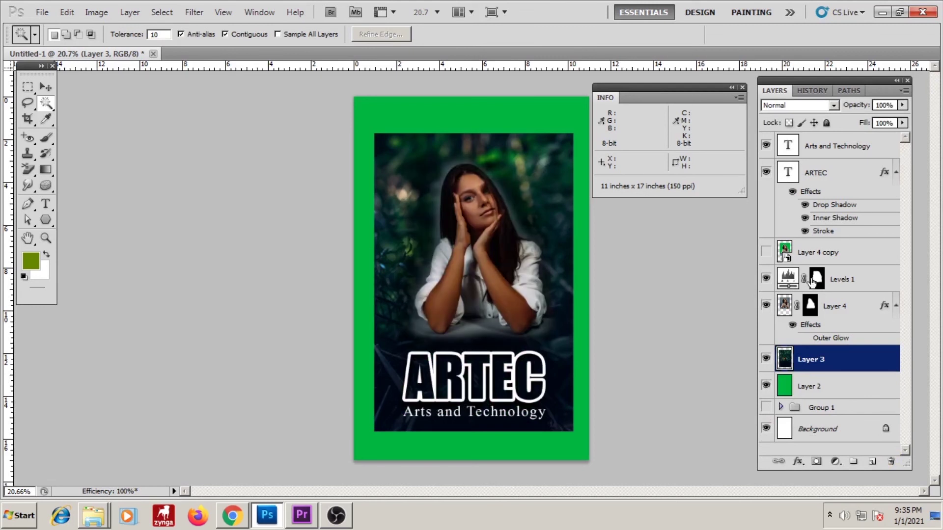
left_click(841, 279)
left_click(767, 173)
left_click(766, 173)
left_click(816, 146)
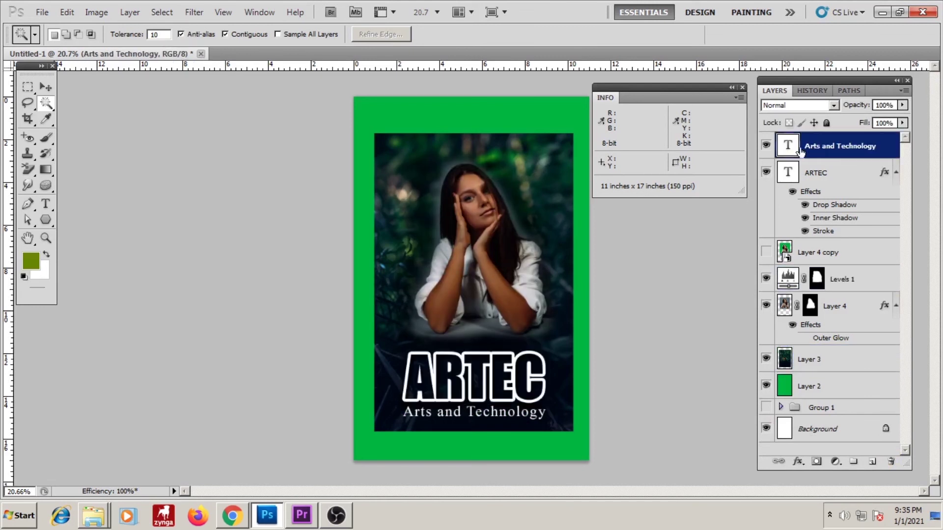
left_click(806, 218)
left_click(805, 231)
right_click(882, 176)
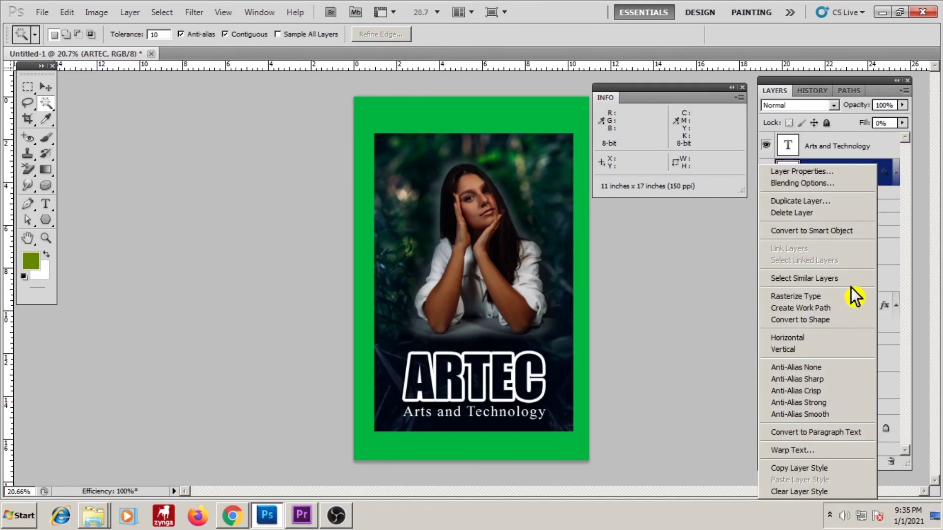
left_click(825, 492)
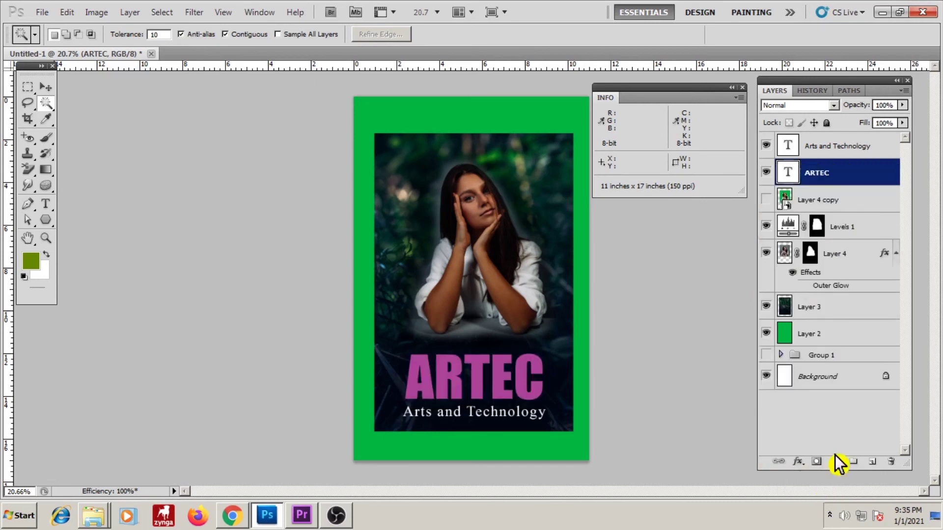
key("ctrl+z")
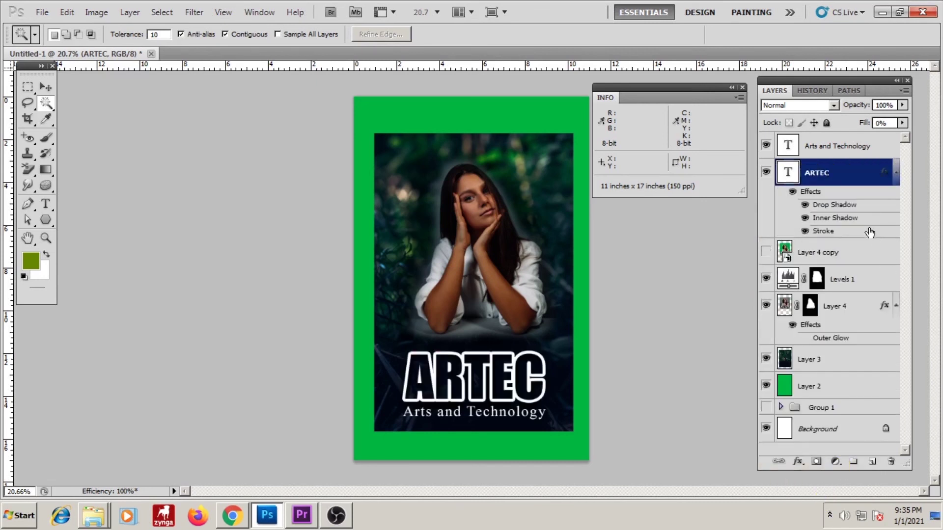
right_click(875, 175)
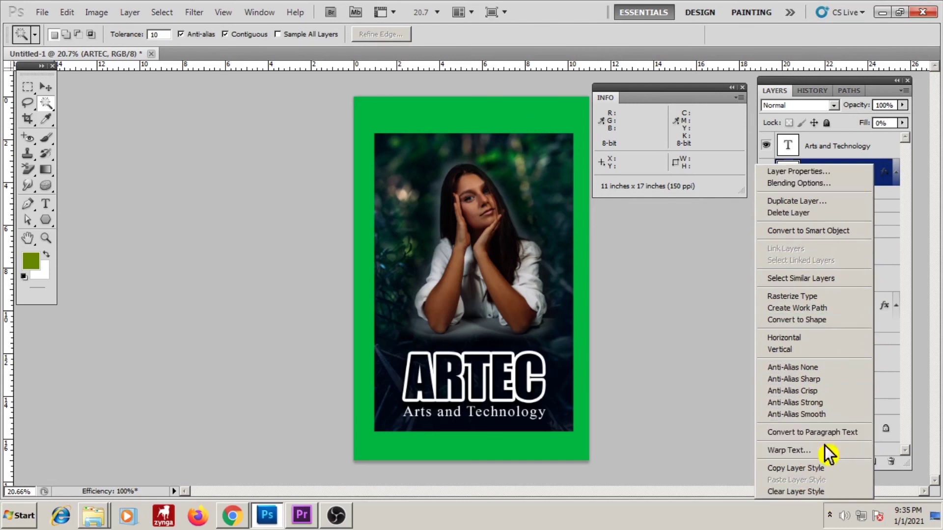
left_click(870, 90)
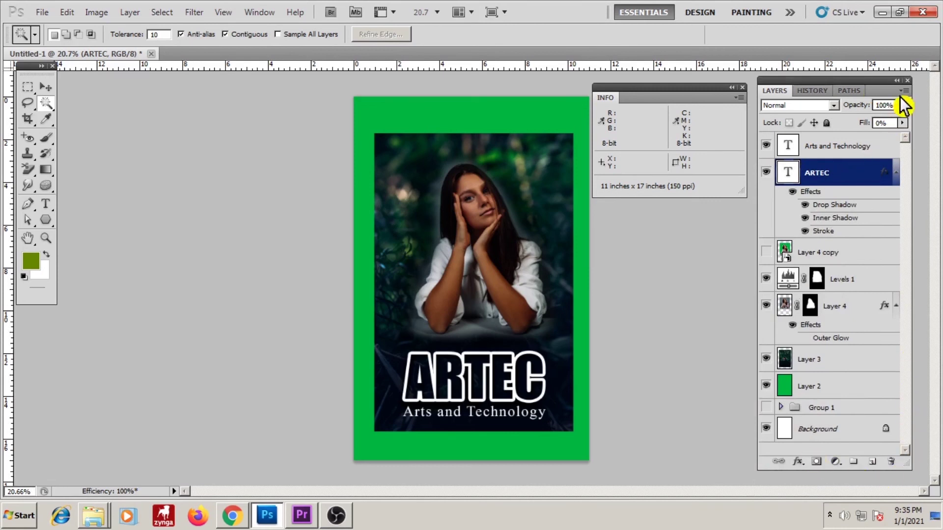
left_click(904, 91)
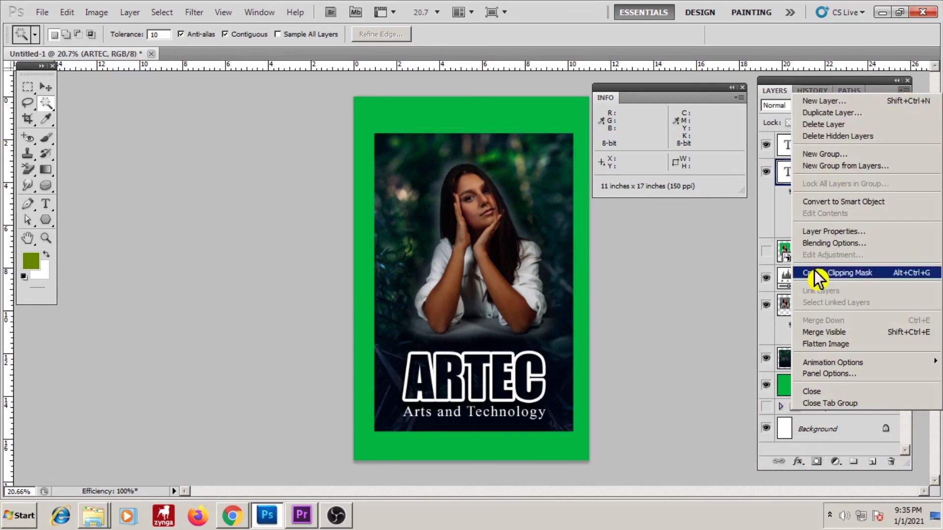
left_click(761, 224)
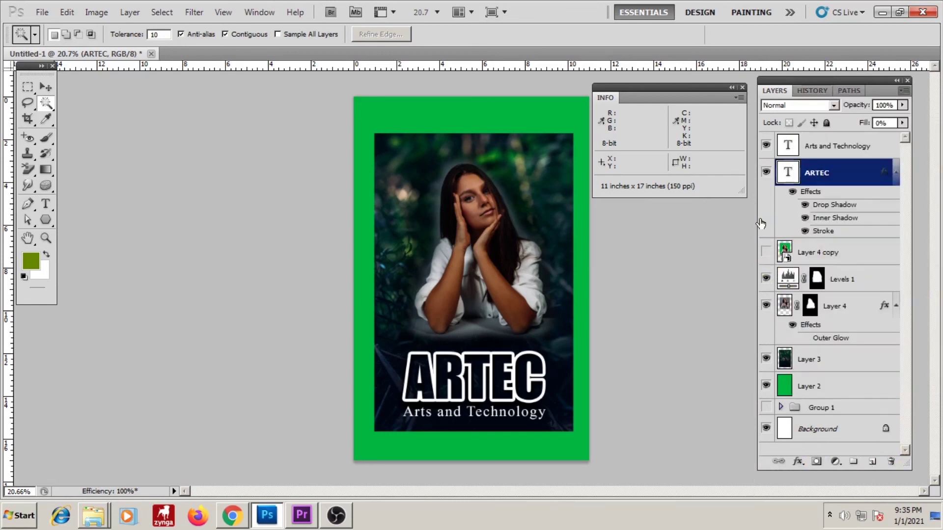
Give the Arts and Technology and ARTEC layers a red colour label
left_click(826, 147)
right_click(841, 147)
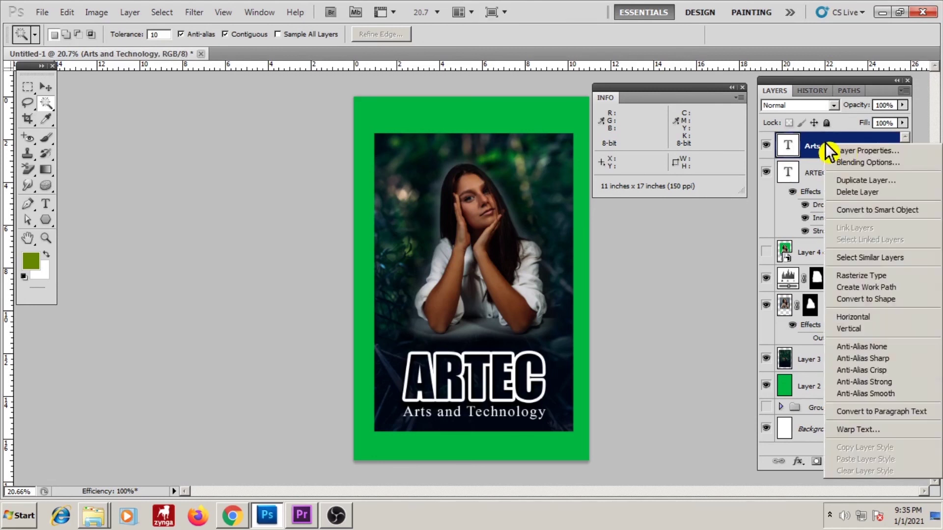
left_click(850, 150)
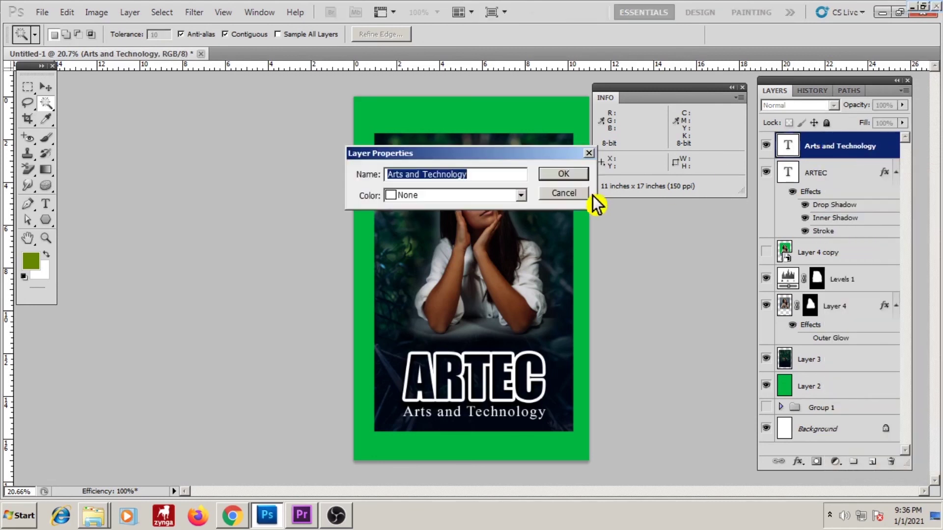
left_click(521, 195)
left_click(448, 236)
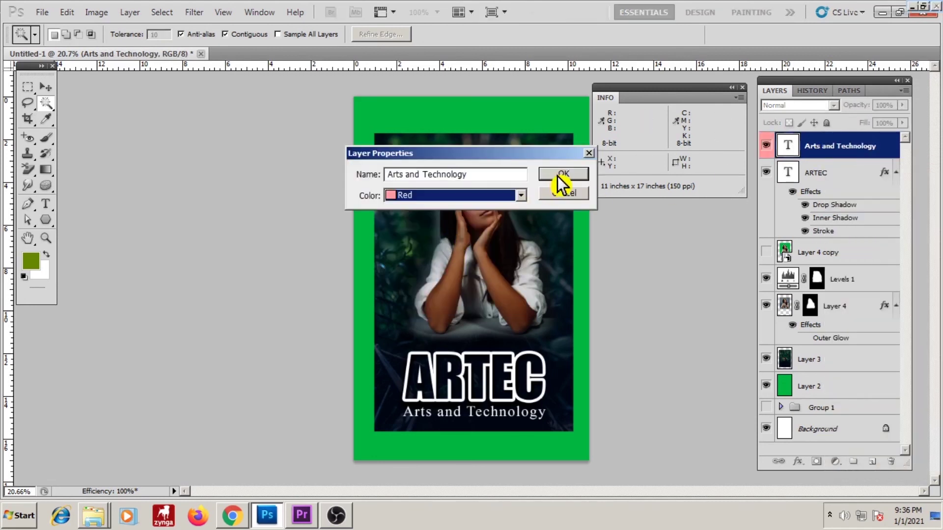
left_click(562, 175)
right_click(842, 182)
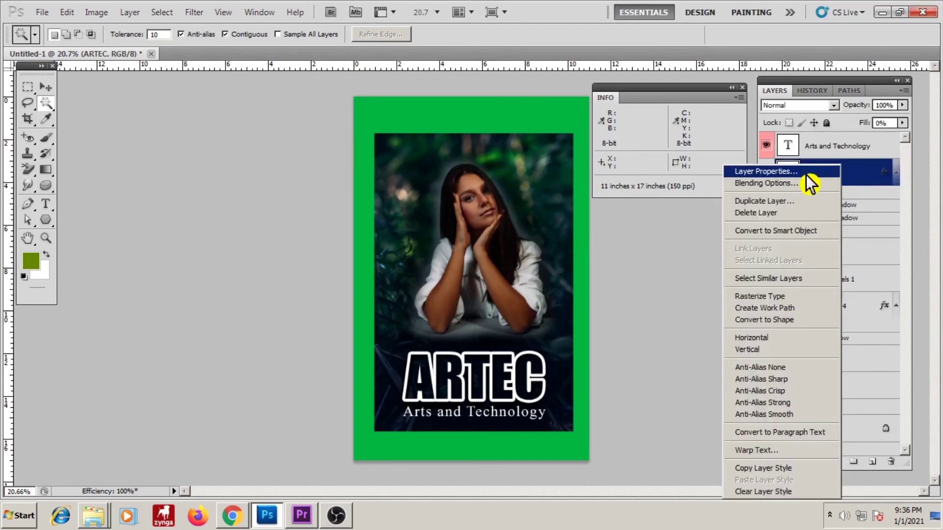
left_click(804, 169)
left_click(522, 196)
left_click(449, 235)
left_click(568, 176)
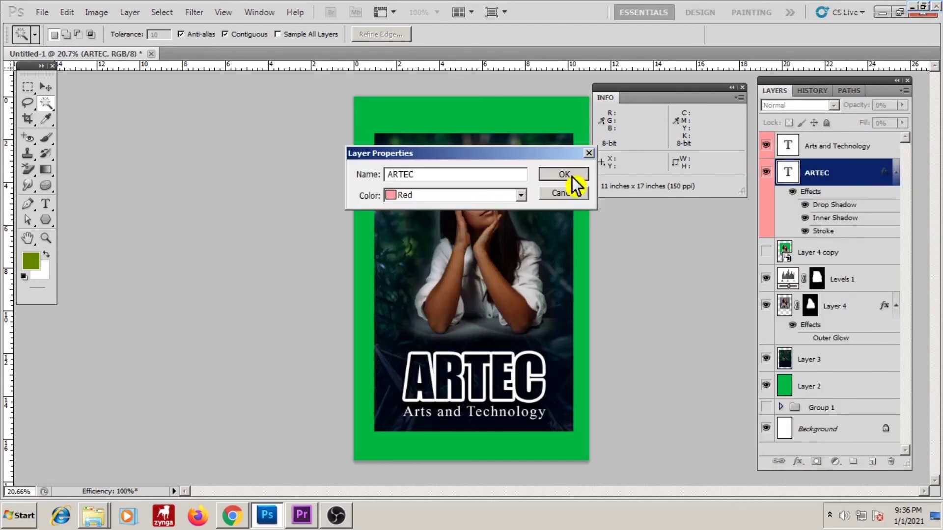
Give Layer 3 an orange colour label in Layer Properties
left_click(857, 310)
left_click(849, 364, "ctrl")
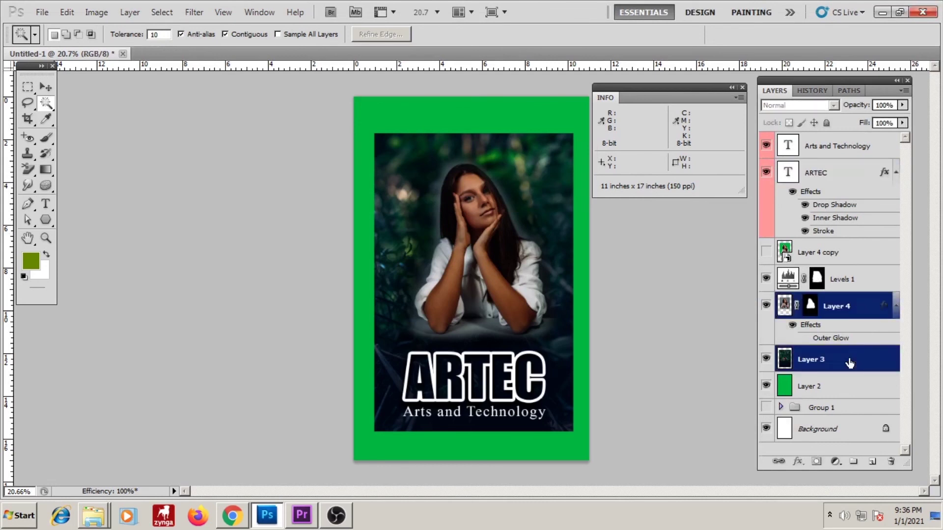
left_click(904, 91)
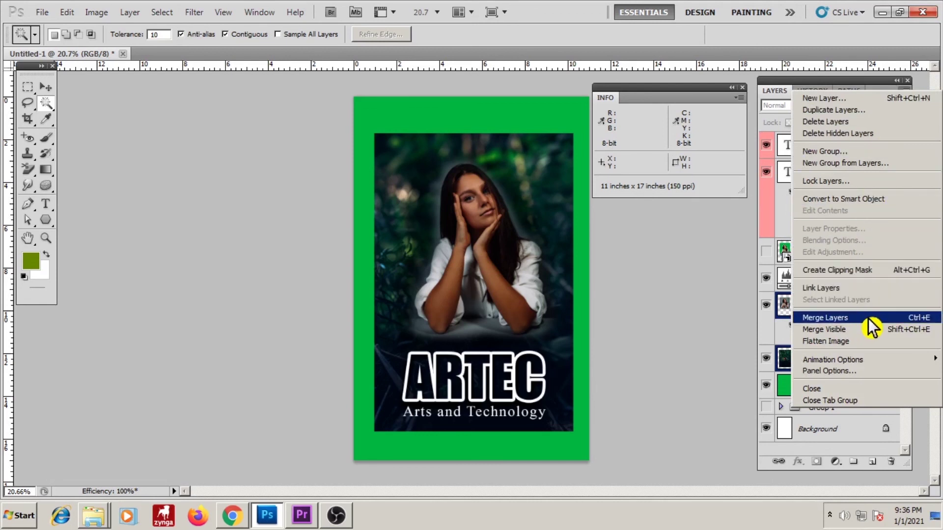
mouse_move(832, 359)
left_click(784, 229)
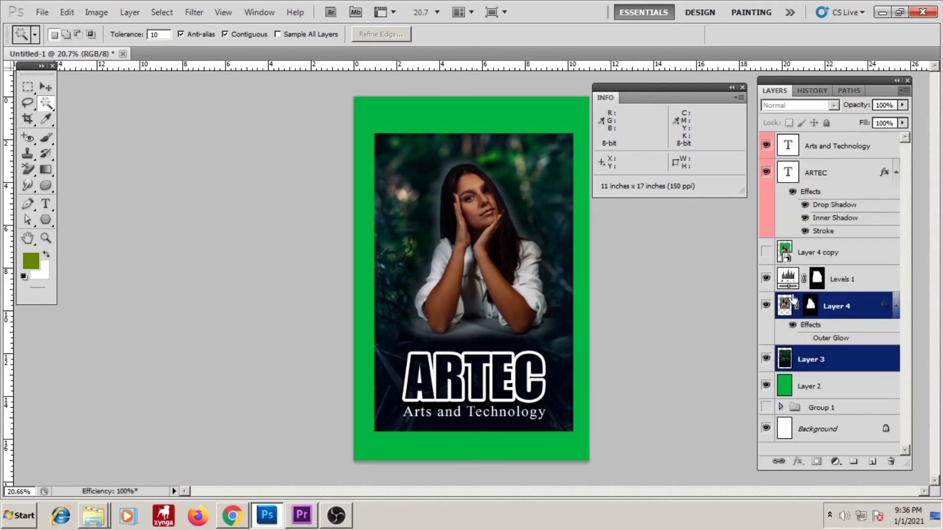
right_click(860, 359)
left_click(864, 372)
right_click(867, 368)
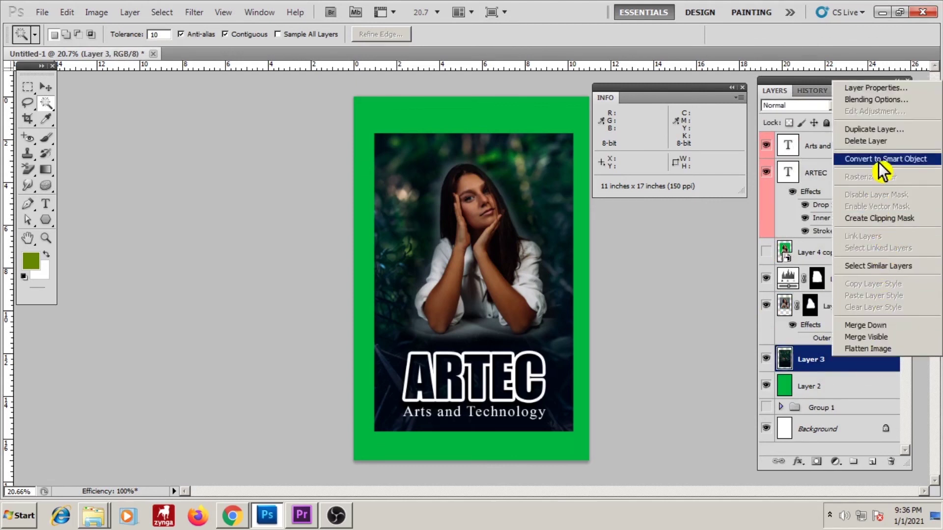
left_click(884, 89)
left_click(521, 199)
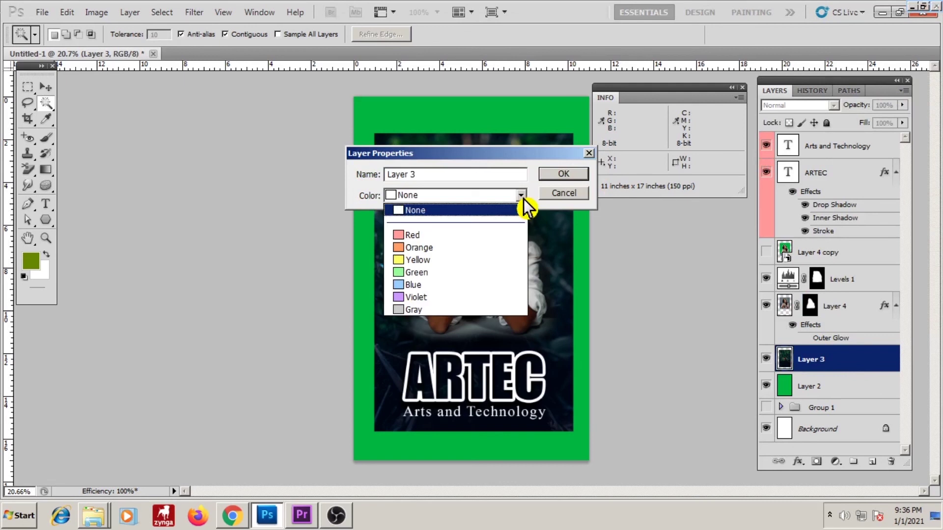
left_click(445, 248)
left_click(563, 174)
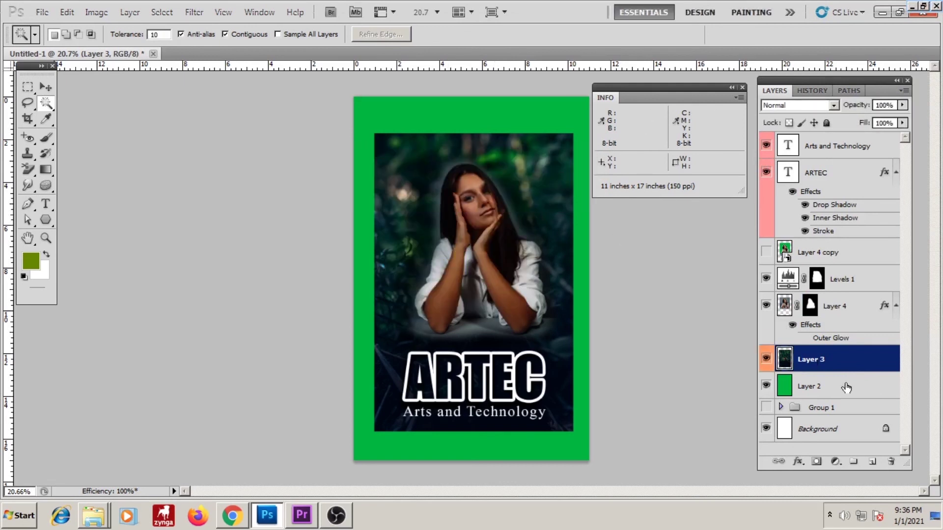
Give Layer 4 an orange colour label
left_click(846, 315)
right_click(857, 312)
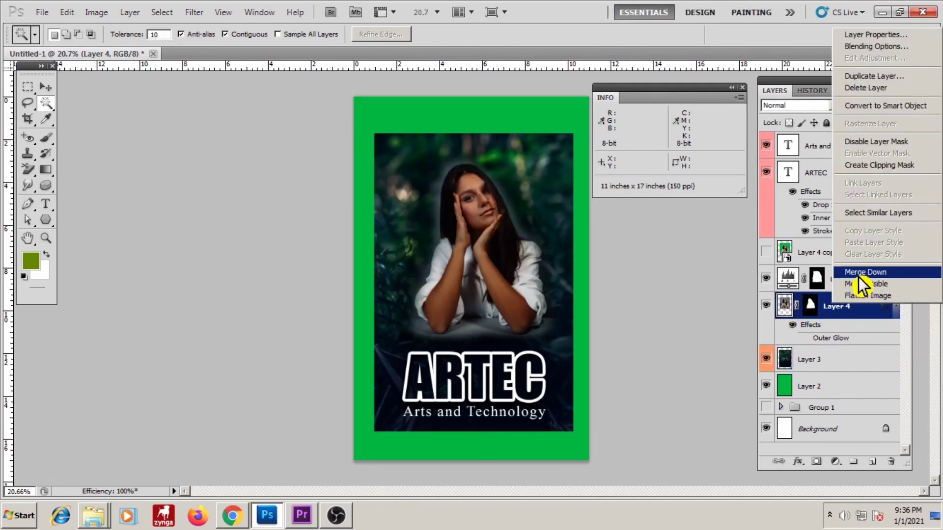
left_click(874, 35)
left_click(521, 196)
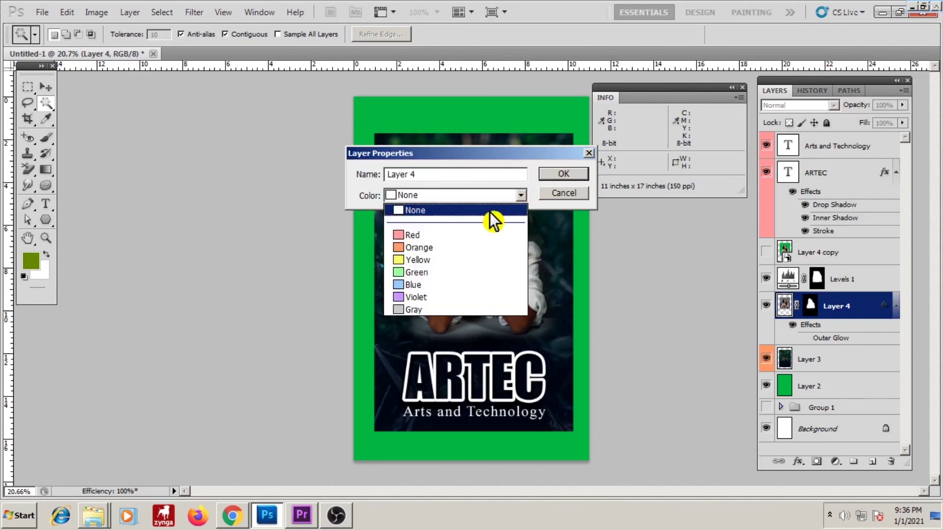
left_click(464, 248)
left_click(569, 176)
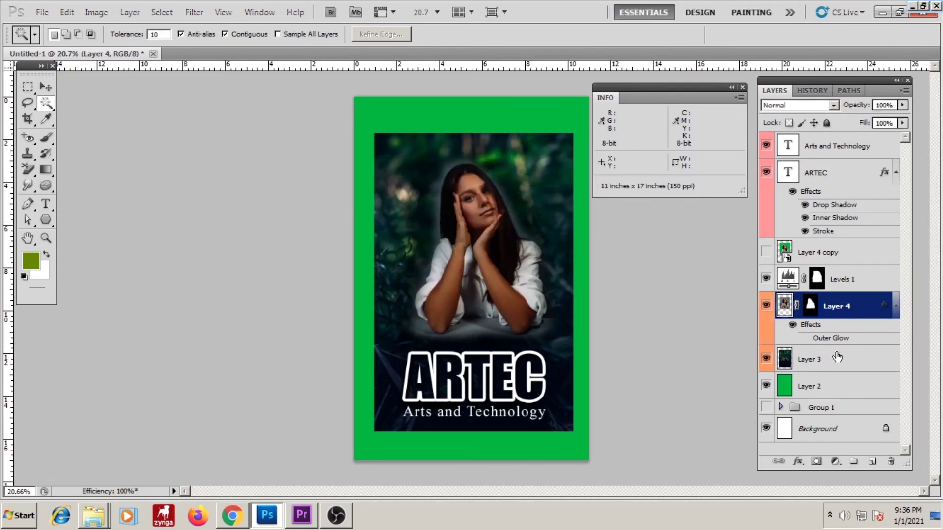
Give Layer 2 a green colour label
left_click(842, 384)
right_click(852, 396)
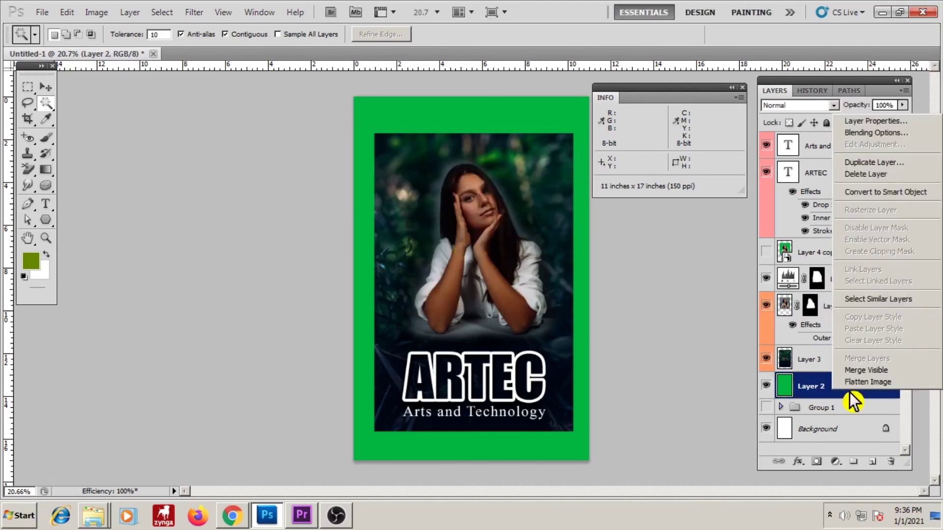
left_click(875, 120)
left_click(521, 195)
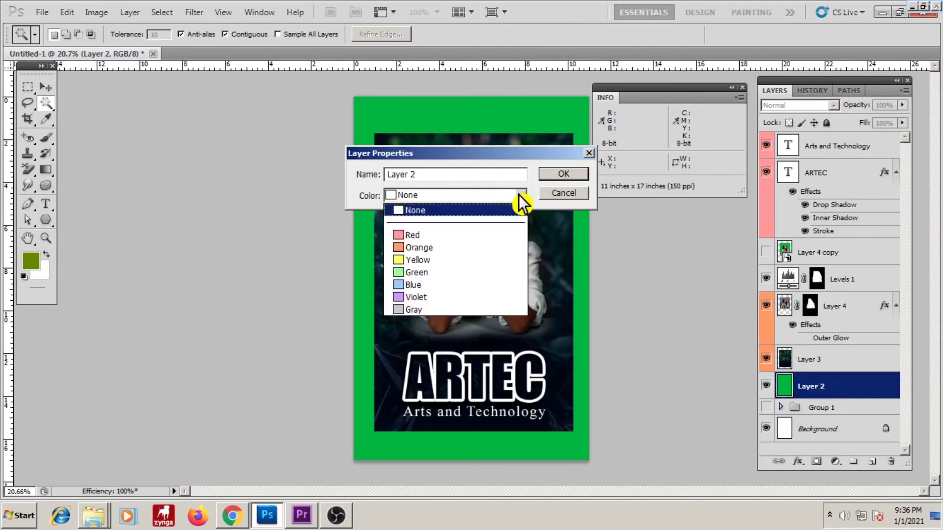
left_click(445, 273)
left_click(563, 175)
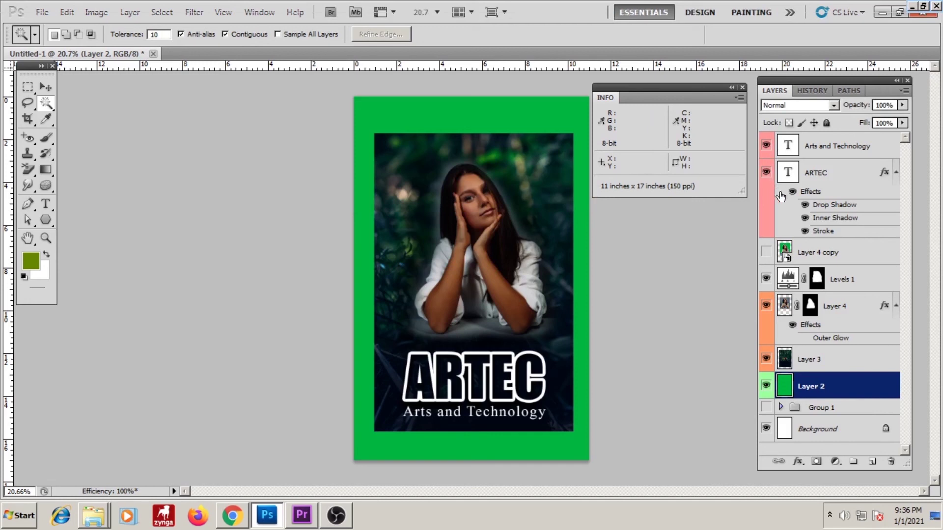
left_click(825, 173)
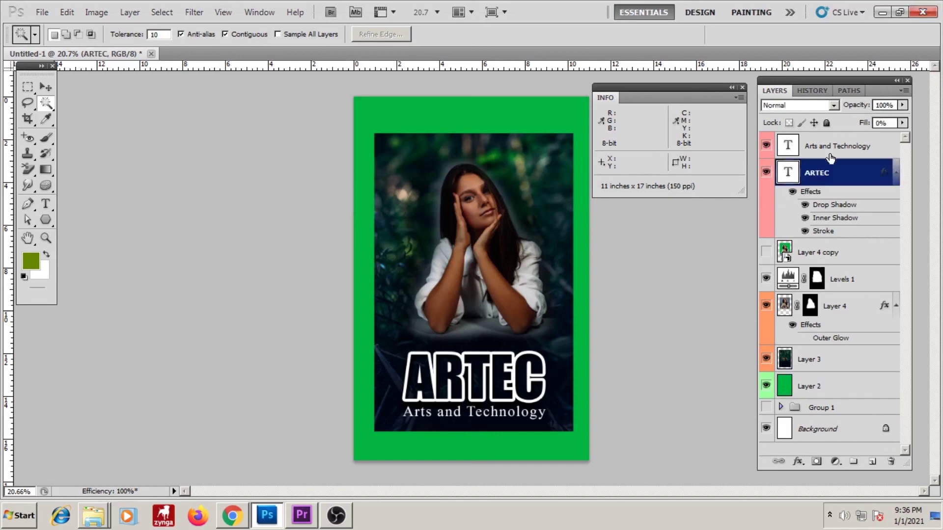
left_click(833, 150)
left_click(766, 172)
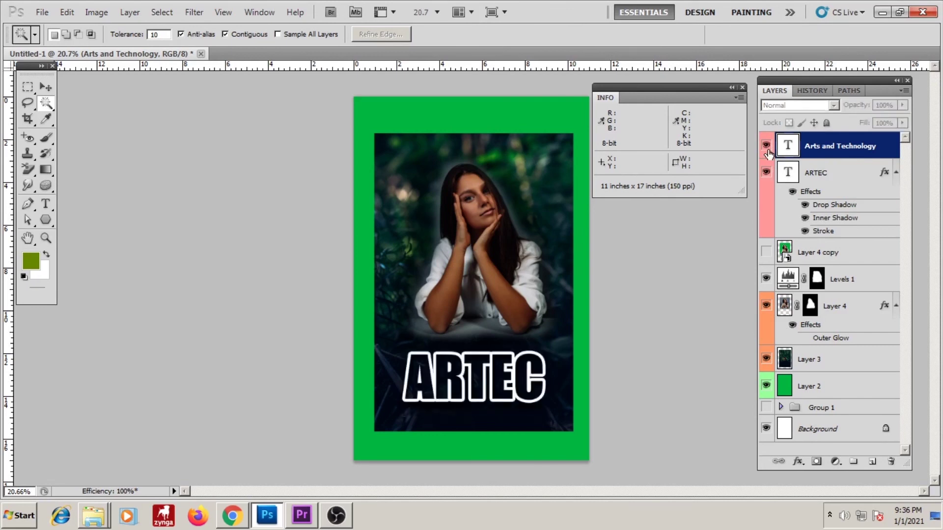
double_click(774, 369)
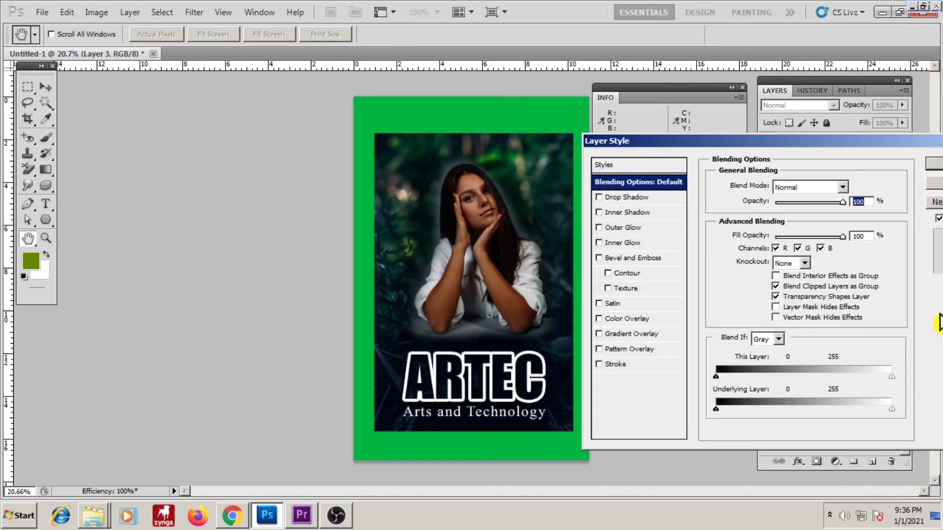
left_click(904, 178)
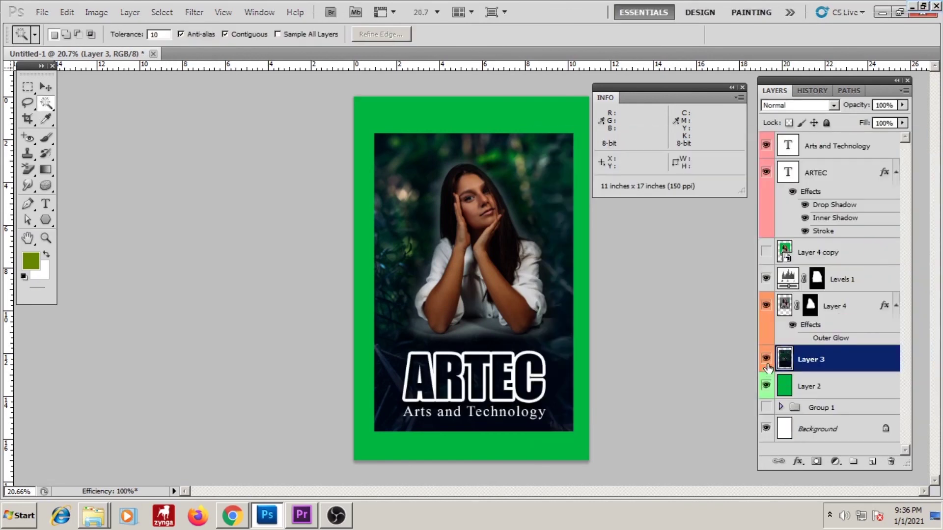
left_click(767, 386)
left_click(904, 91)
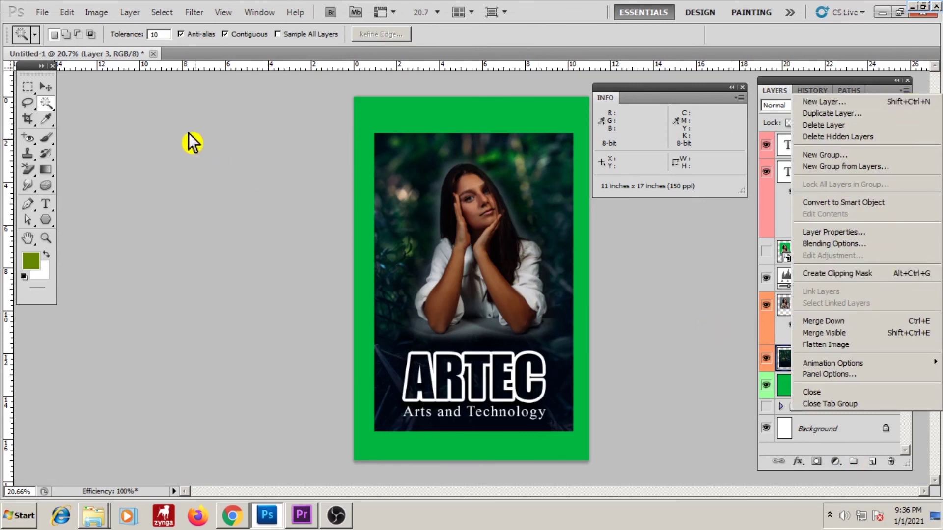
left_click(33, 89)
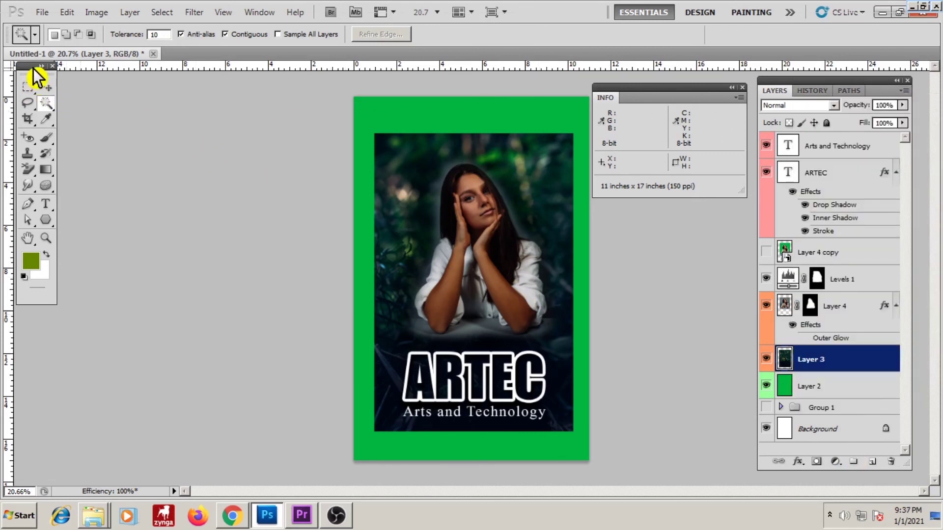
Move the Tools panel below the ruler and dock the Info panel beside Layers, leaving it hidden
left_click_drag(33, 70, 34, 86)
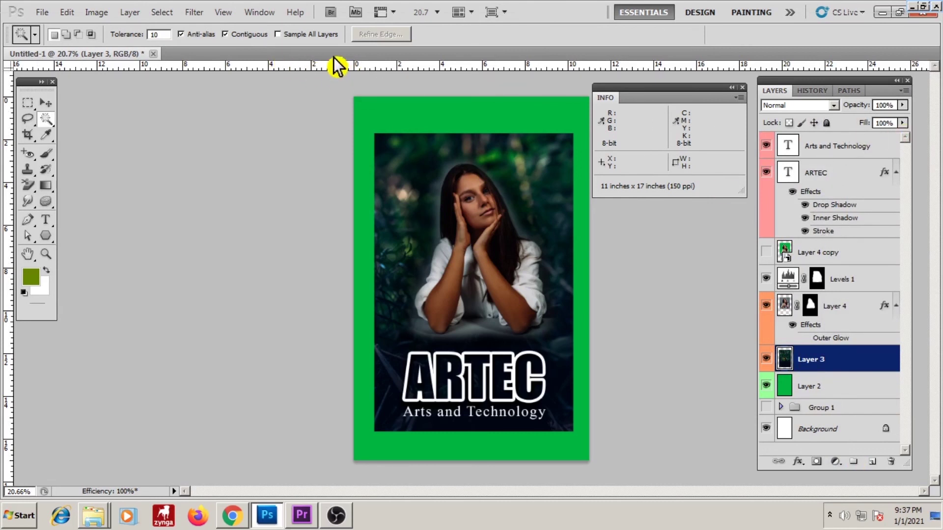
left_click(904, 91)
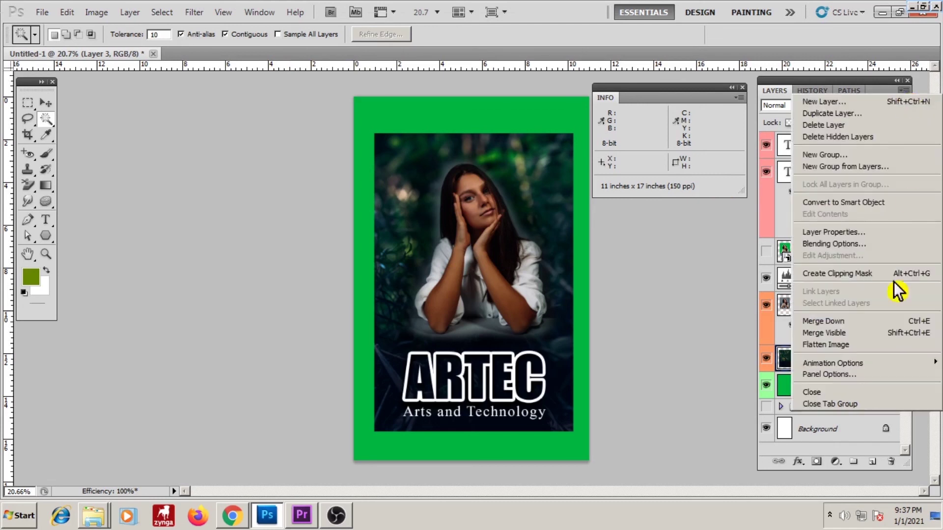
left_click(781, 93)
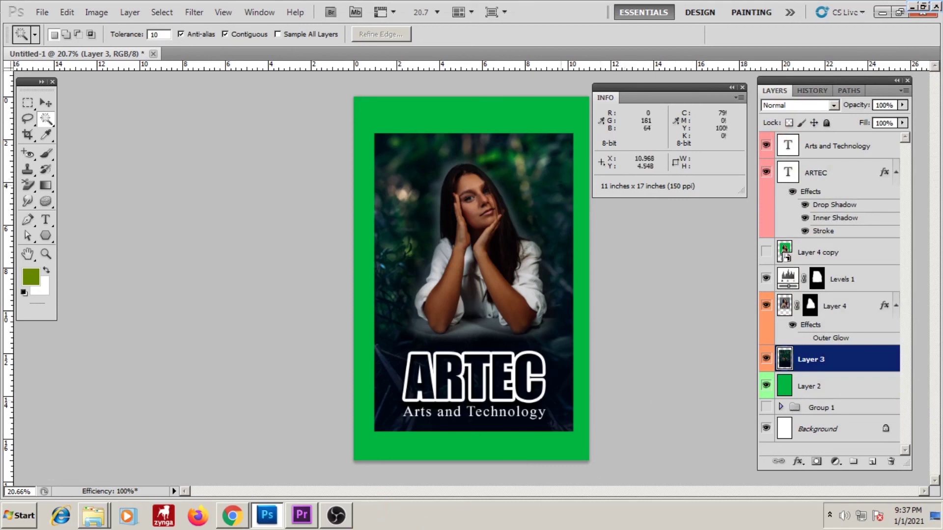
key("F8")
key("F8")
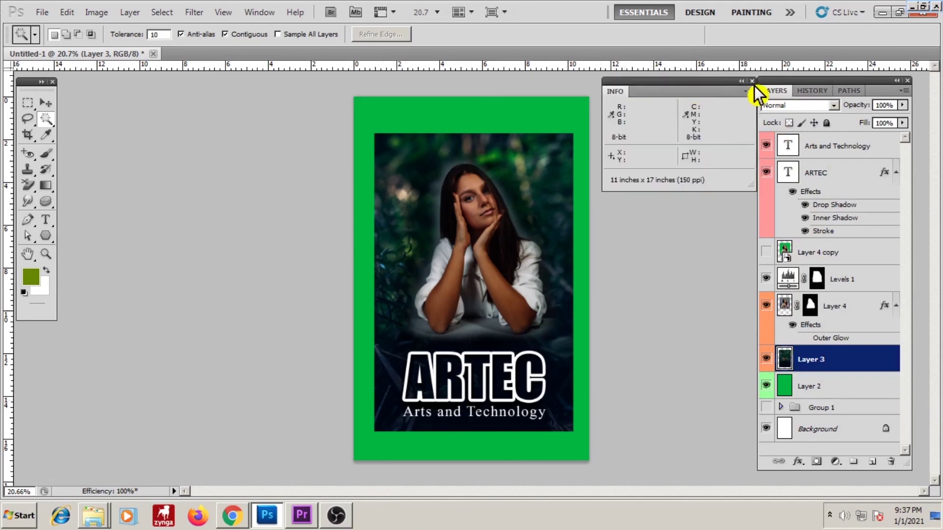
left_click_drag(779, 91, 790, 89)
key("F8")
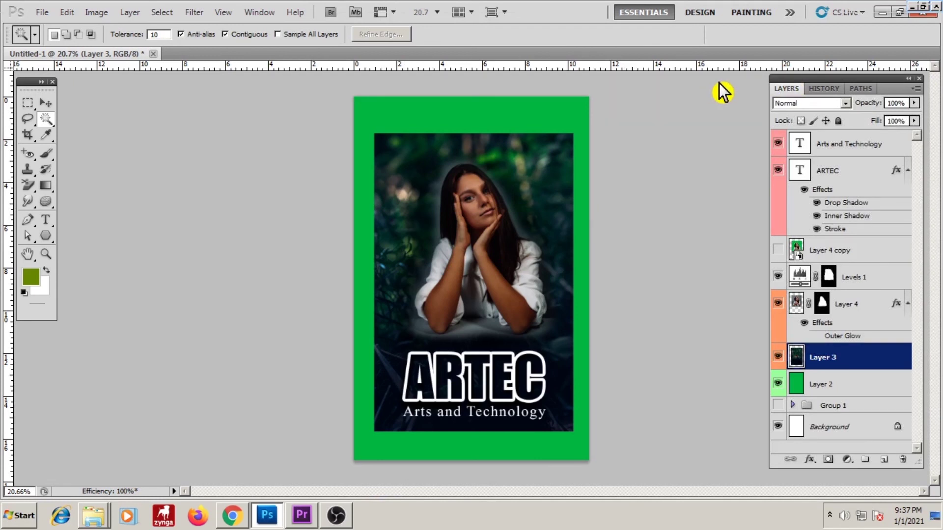
key("F8")
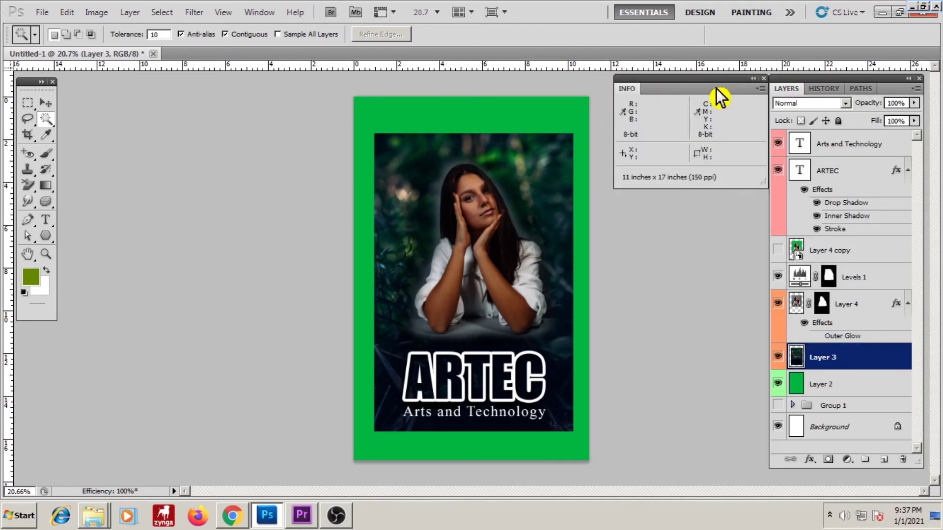